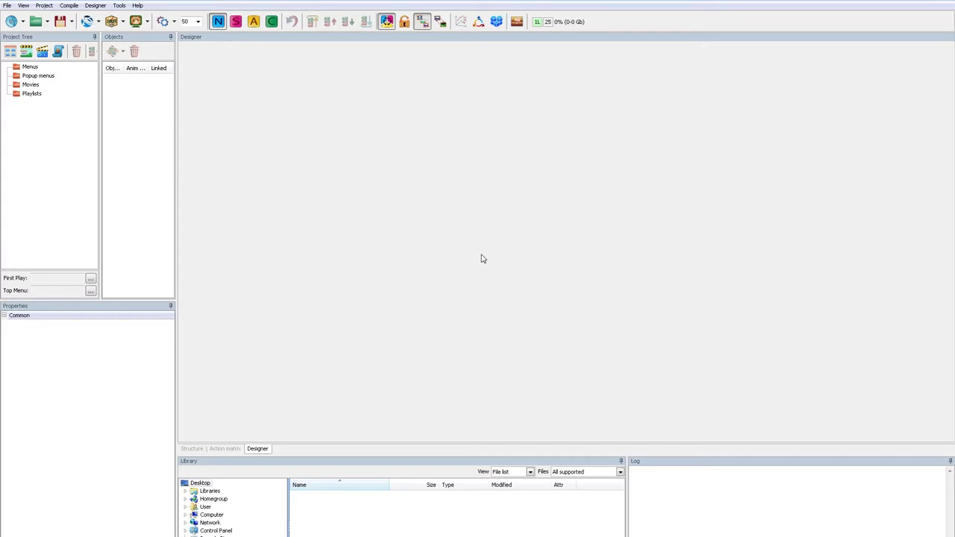
In the general options, enable keystore storage in the project folder plus Action Matrix expansion and autosizing, show hints only for non-fit items, and disable the internal copy/paste buffer
{"action": "left_click", "coordinate": [98, 22]}
{"action": "left_click", "coordinate": [98, 47]}
{"action": "left_click", "coordinate": [119, 6]}
{"action": "left_click", "coordinate": [131, 17]}
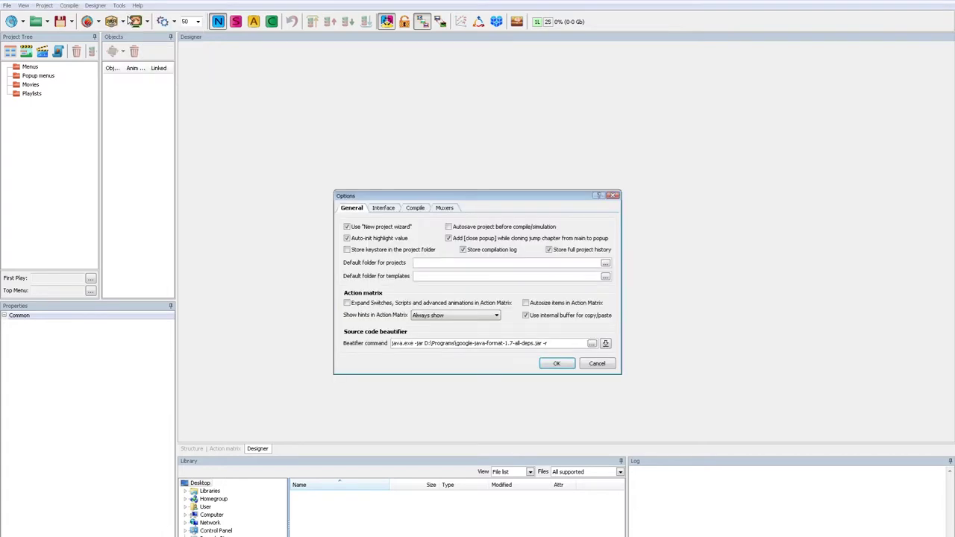
{"action": "left_click", "coordinate": [367, 254]}
{"action": "left_click", "coordinate": [544, 306]}
{"action": "left_click", "coordinate": [481, 318]}
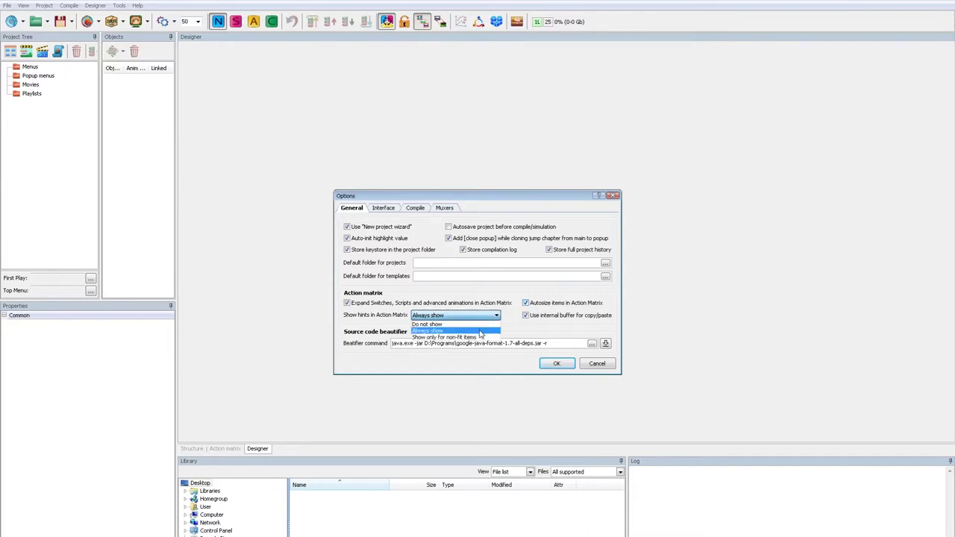
{"action": "left_click", "coordinate": [481, 338]}
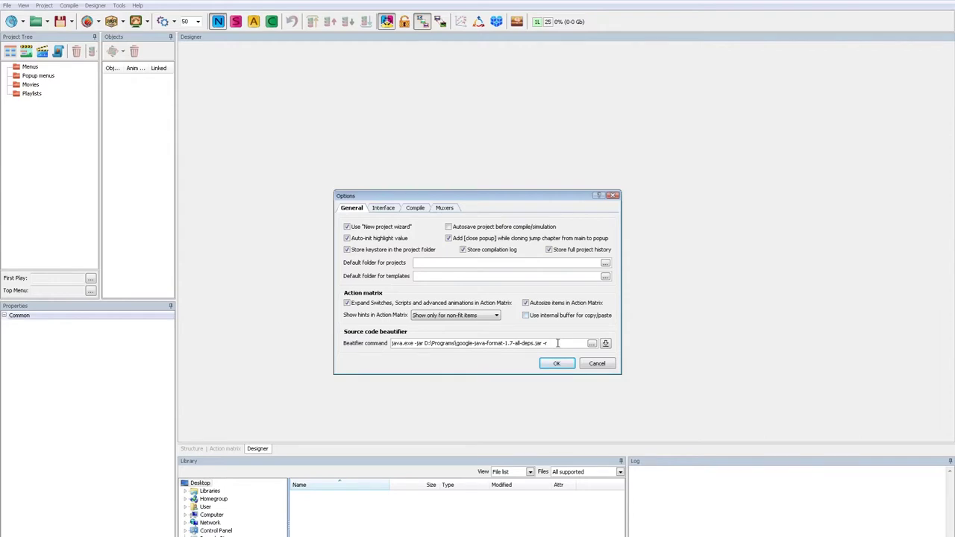
Configure the interface with extended object icons, Enter-action button hints, the Neon skin, the VS 2012 style and a tabbed dock
{"action": "left_click", "coordinate": [389, 210]}
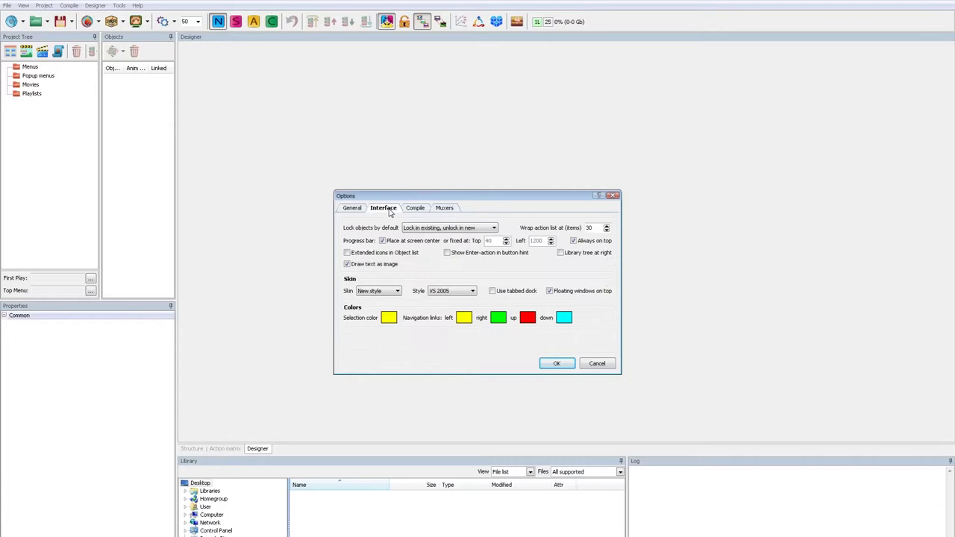
{"action": "left_click", "coordinate": [387, 257]}
{"action": "left_click", "coordinate": [388, 292]}
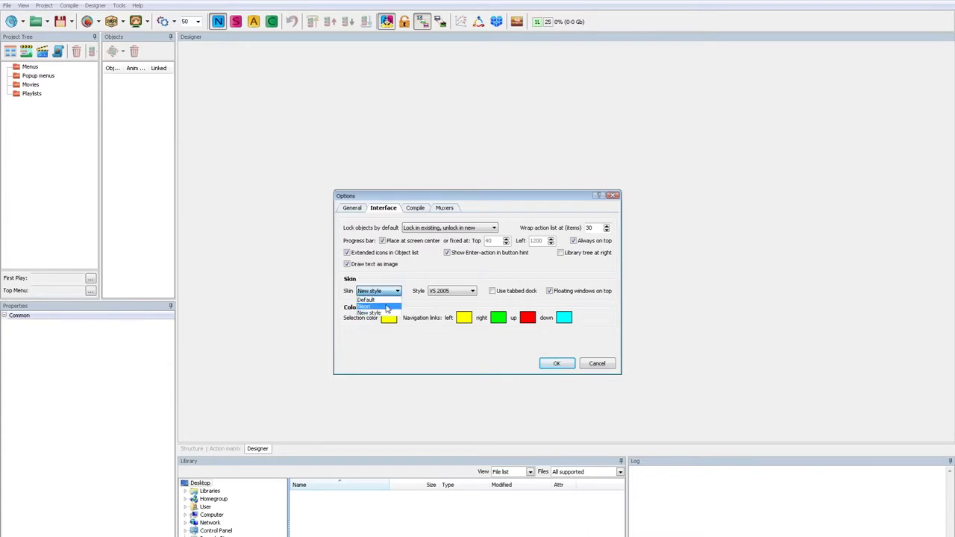
{"action": "left_click", "coordinate": [385, 307]}
{"action": "left_click", "coordinate": [445, 293]}
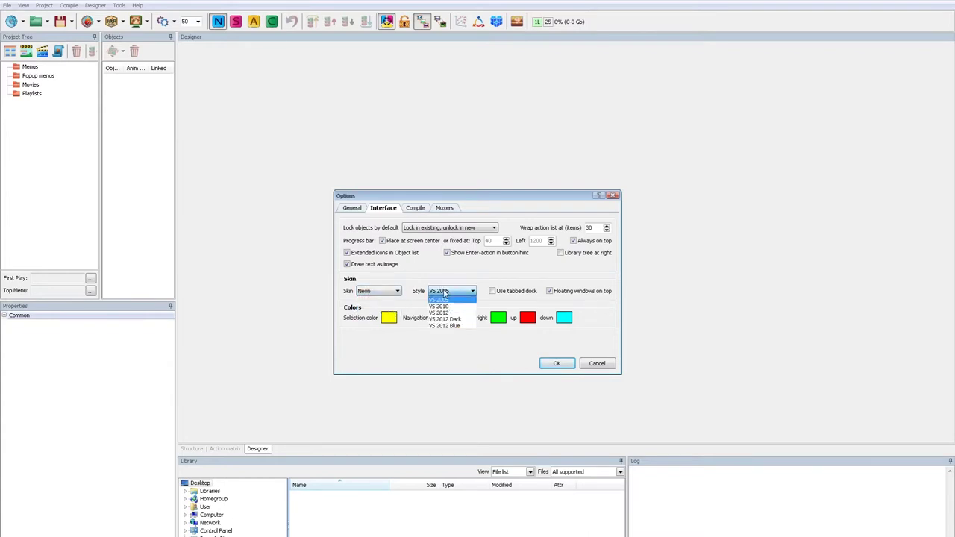
{"action": "left_click", "coordinate": [451, 313]}
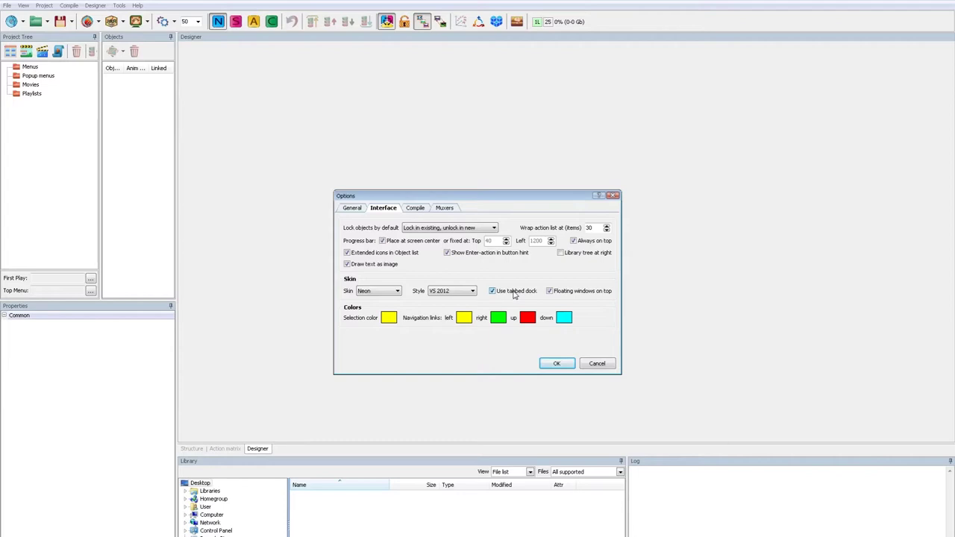
Review the Compile and Muxers options, then apply the program settings
{"action": "left_click", "coordinate": [414, 209]}
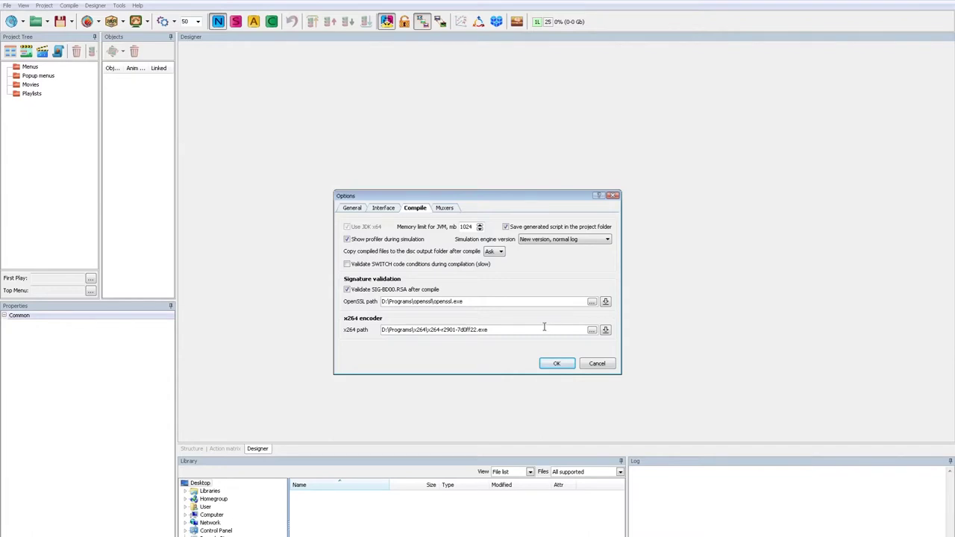
{"action": "left_click", "coordinate": [450, 210]}
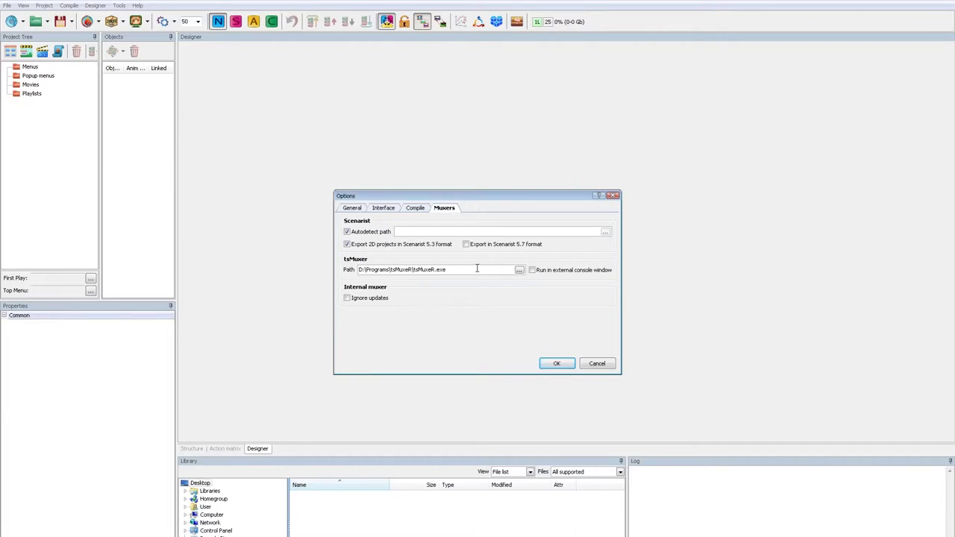
{"action": "left_click", "coordinate": [557, 364]}
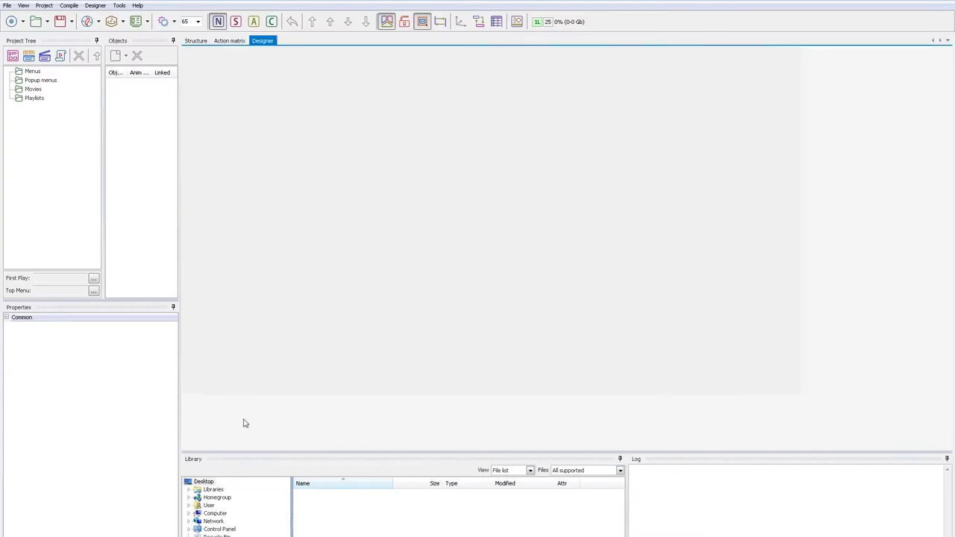
Enlarge the Library and Log area, widen the Project Tree and Objects panels, and widen the Linked column
{"action": "left_click_drag", "start_coordinate": [247, 452], "coordinate": [253, 398]}
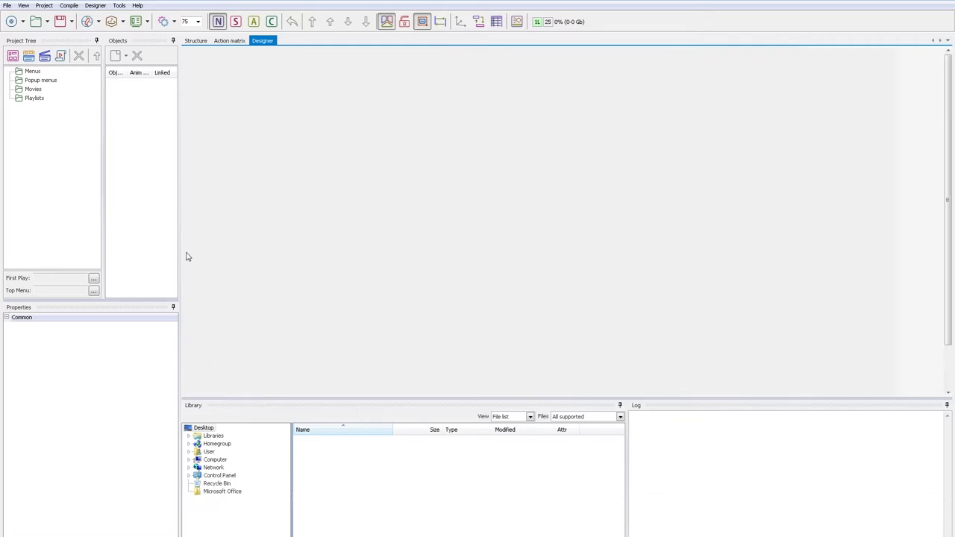
{"action": "left_click_drag", "start_coordinate": [179, 254], "coordinate": [222, 257]}
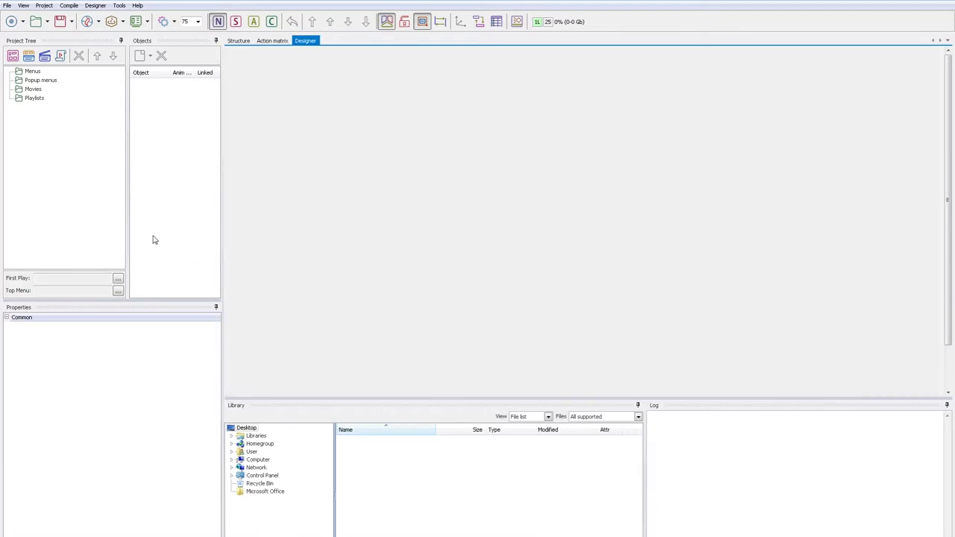
{"action": "left_click_drag", "start_coordinate": [127, 217], "coordinate": [120, 216]}
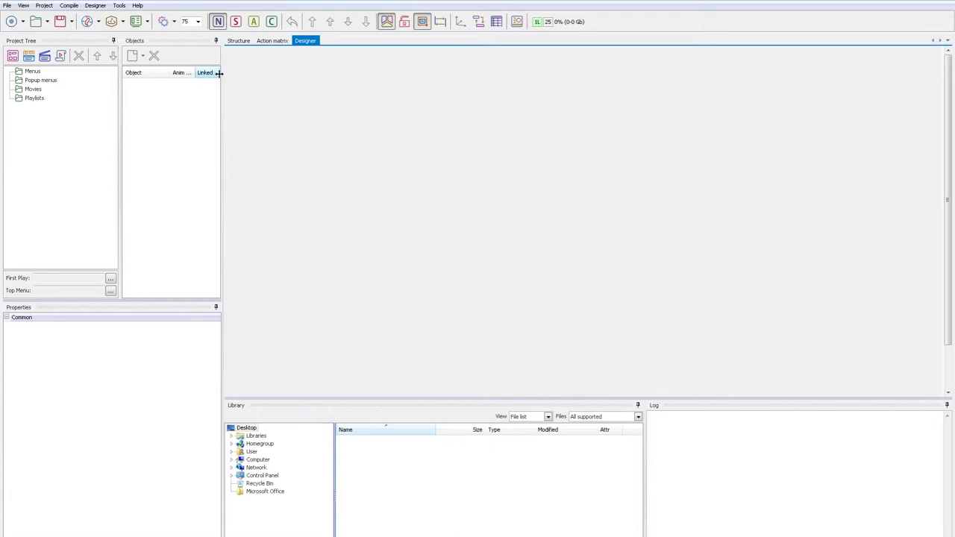
{"action": "left_click_drag", "start_coordinate": [220, 73], "coordinate": [247, 77]}
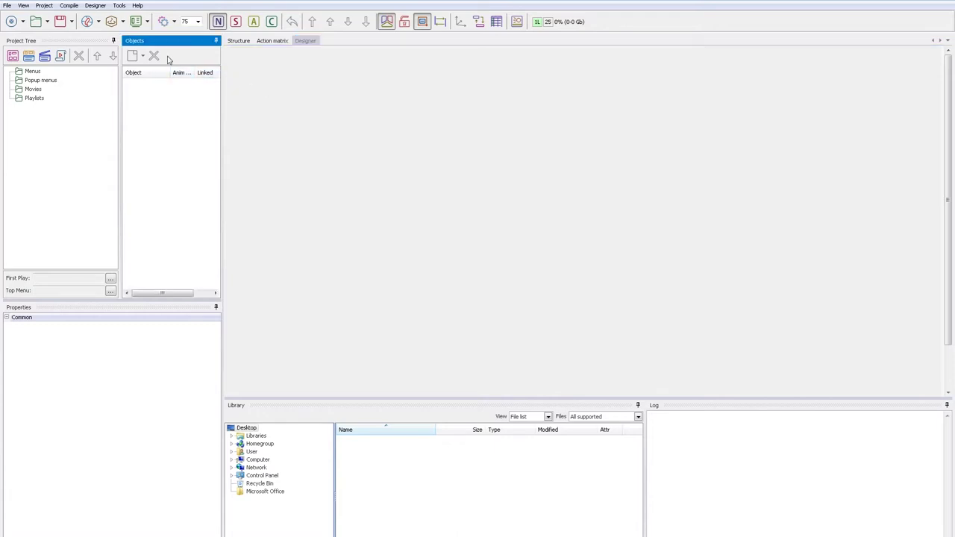
In the project's JAR signing settings, replace the last digit of the root and application certificates' organization IDs with 0
{"action": "left_click", "coordinate": [164, 21]}
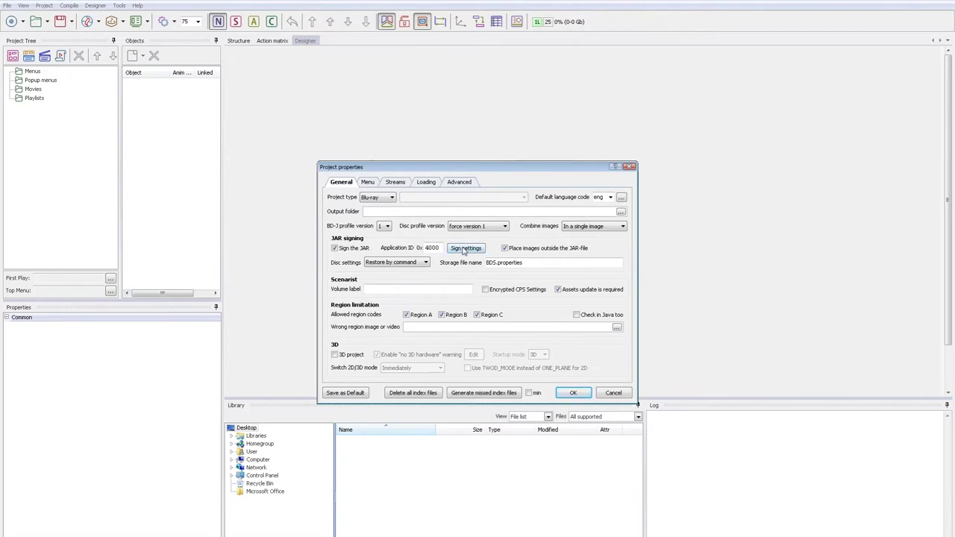
{"action": "left_click", "coordinate": [464, 249]}
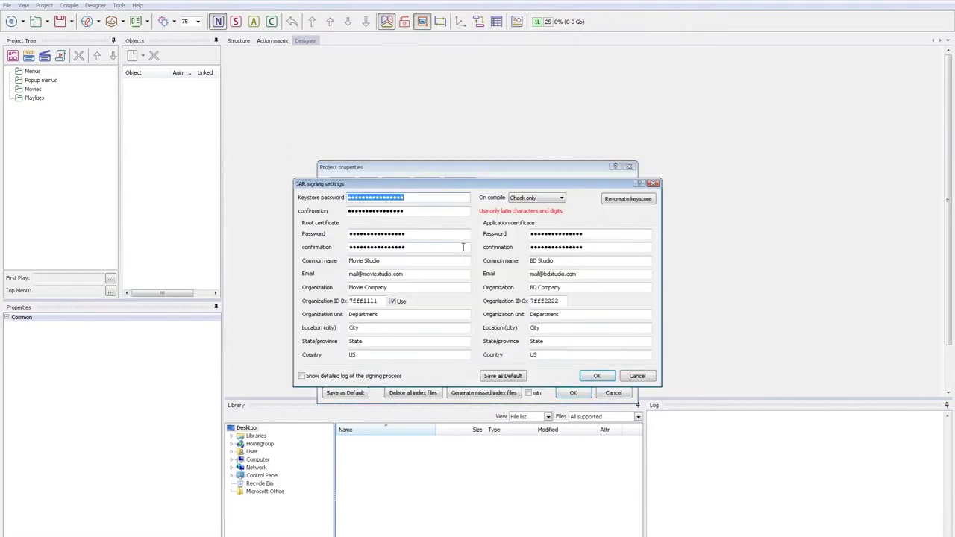
{"action": "left_click", "coordinate": [376, 301]}
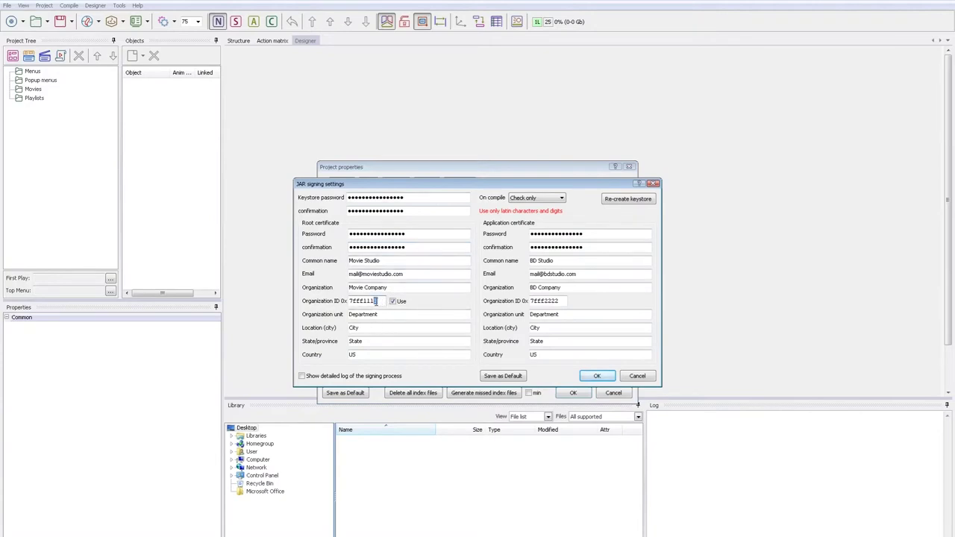
{"action": "key", "text": "BackSpace"}
{"action": "type", "text": "0"}
{"action": "left_click_drag", "start_coordinate": [560, 301], "coordinate": [555, 301]}
{"action": "type", "text": "0"}
{"action": "left_click", "coordinate": [596, 376]}
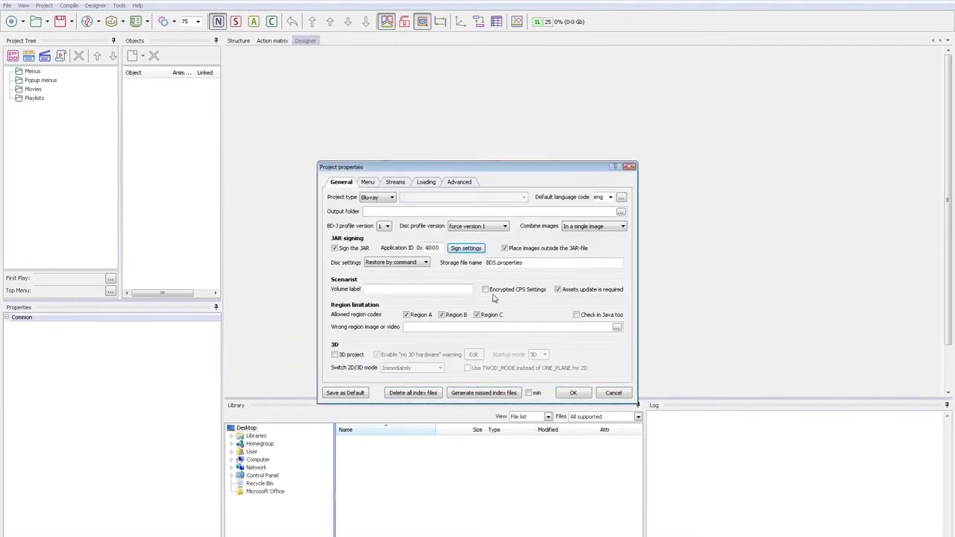
Review the project's menu properties, enable the min option for index files, and save the project properties as default
{"action": "left_click", "coordinate": [368, 183]}
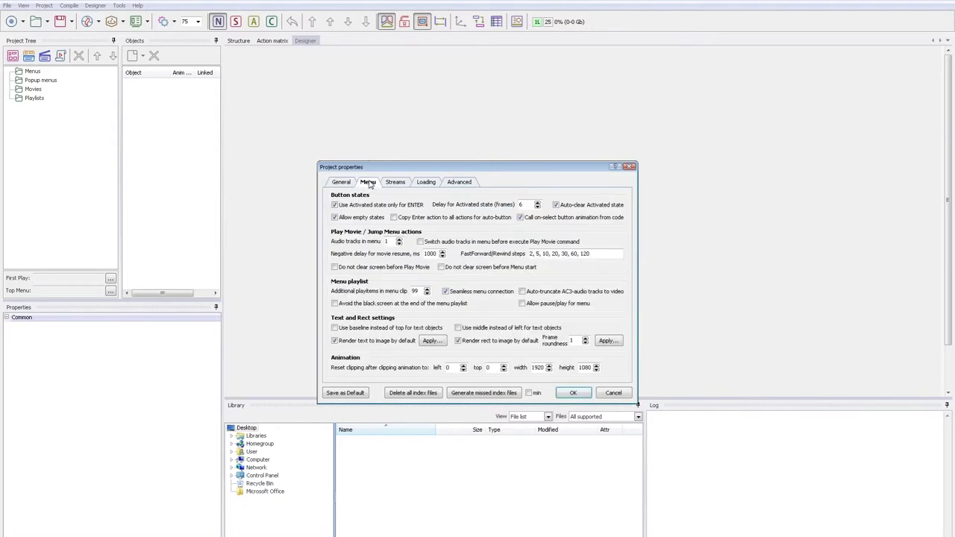
{"action": "left_click", "coordinate": [529, 393]}
{"action": "left_click", "coordinate": [348, 394]}
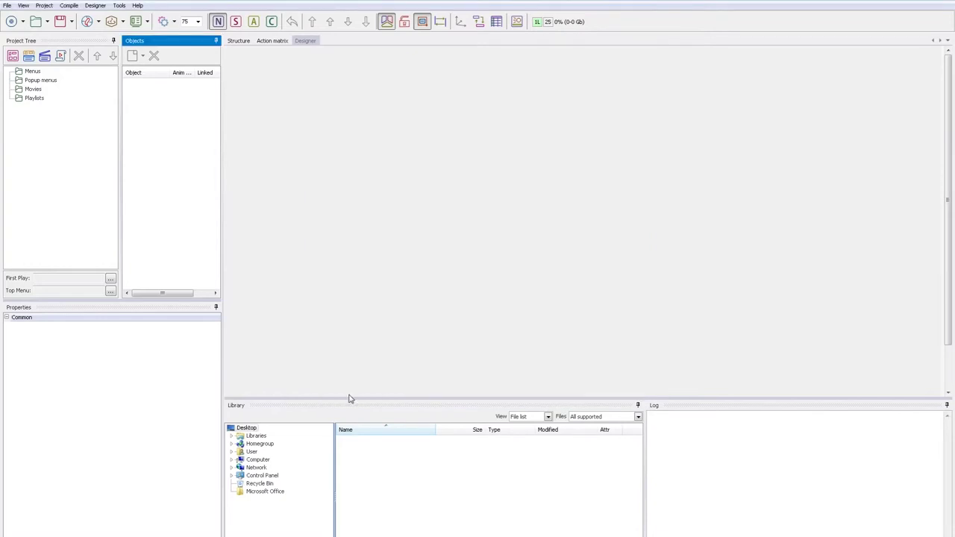
In the project's menu properties, raise the audio track count by one and enable switching audio tracks before the Play Movie command
{"action": "left_click", "coordinate": [163, 22]}
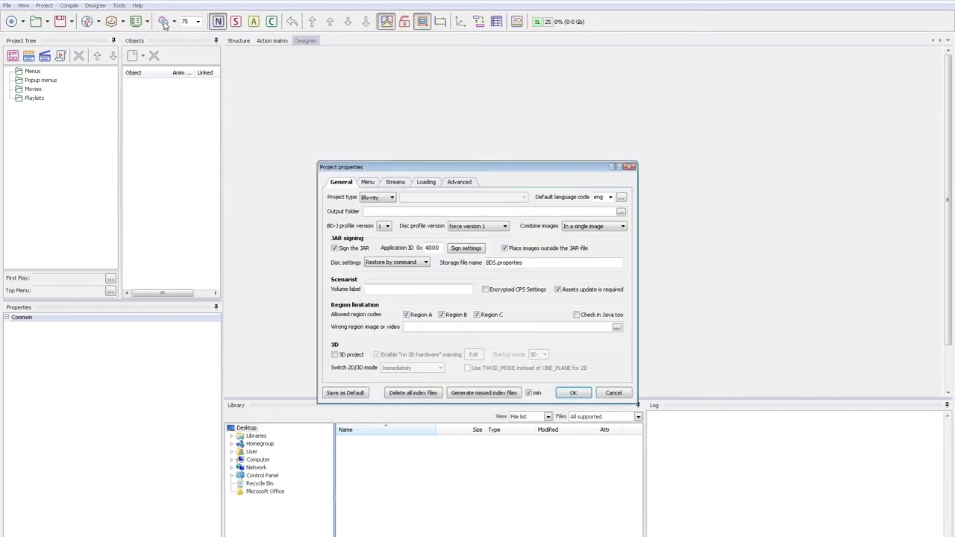
{"action": "left_click", "coordinate": [367, 182]}
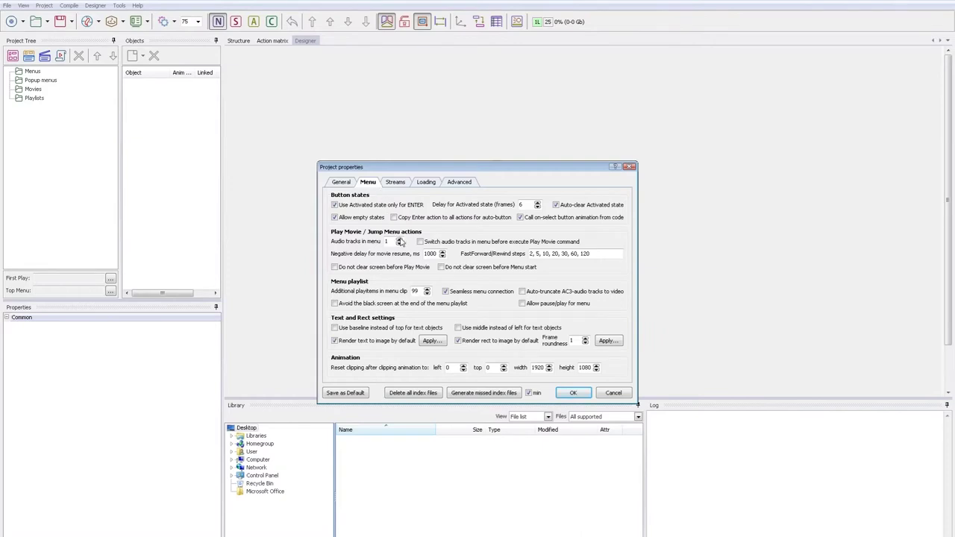
{"action": "left_click", "coordinate": [399, 239]}
{"action": "left_click", "coordinate": [445, 243]}
{"action": "left_click", "coordinate": [572, 392]}
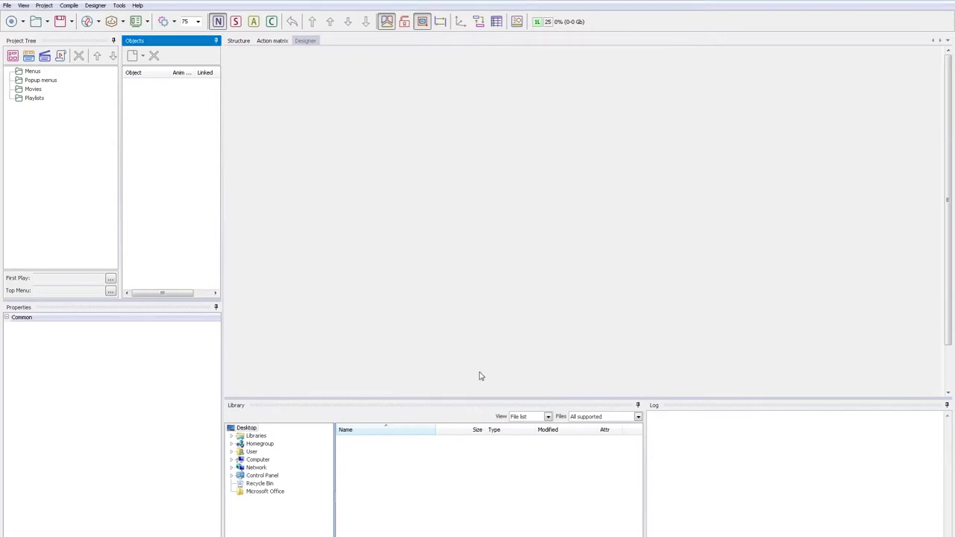
Save the project in the Cities folder under the name Project
{"action": "left_click", "coordinate": [60, 22]}
{"action": "type", "text": "Project"}
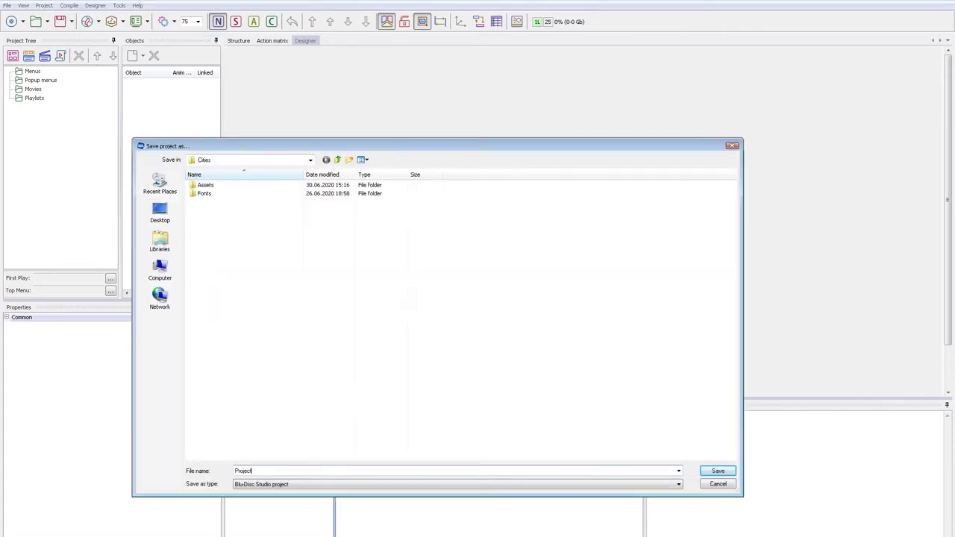
{"action": "key", "text": "Return"}
Add Cities.264, Cities.ac3 and Cities.wav from the Assets folder to the project as a movie
{"action": "left_click", "coordinate": [289, 436]}
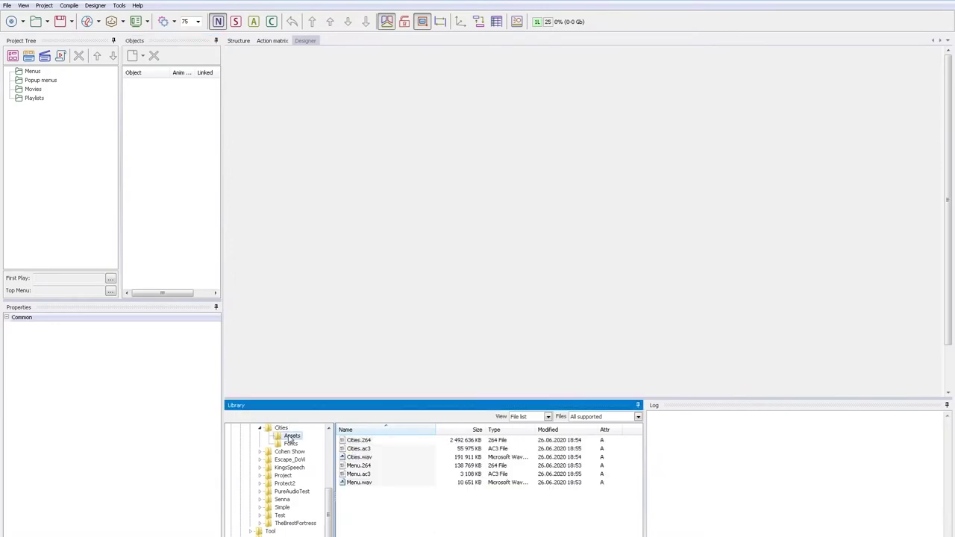
{"action": "left_click", "coordinate": [348, 442]}
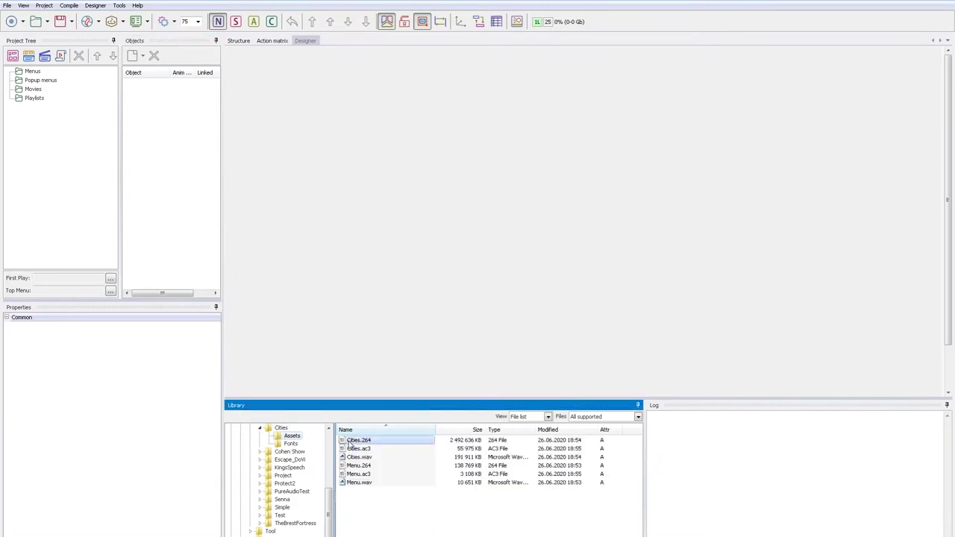
{"action": "left_click", "coordinate": [355, 457], "text": "shift"}
{"action": "left_click_drag", "start_coordinate": [361, 443], "coordinate": [39, 91]}
{"action": "left_click", "coordinate": [40, 98]}
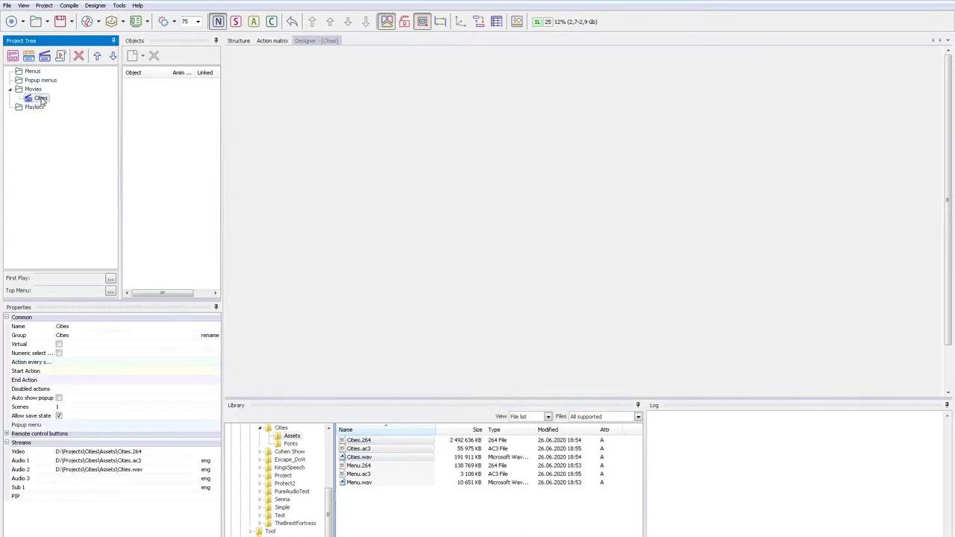
Create a new menu named Main
{"action": "left_click", "coordinate": [13, 57]}
{"action": "type", "text": "Main"}
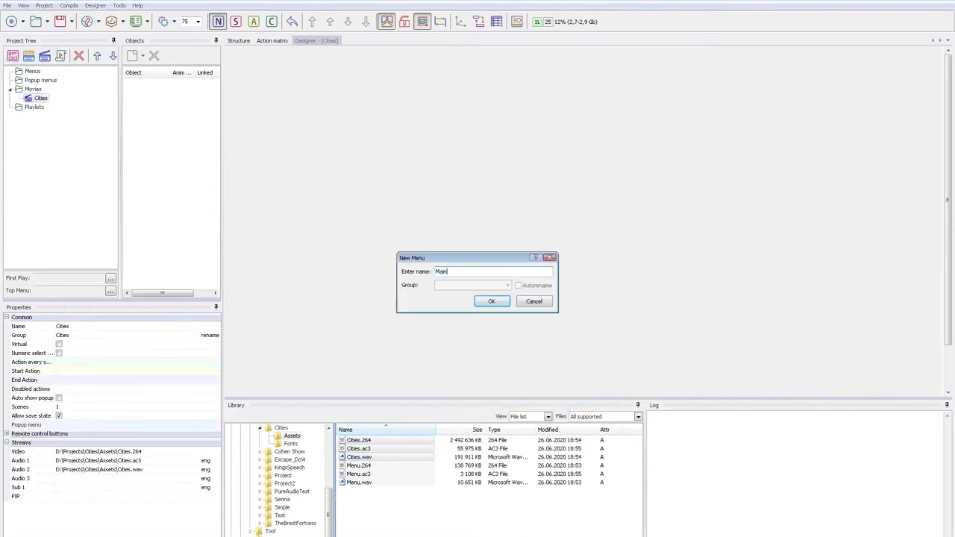
{"action": "key", "text": "Return"}
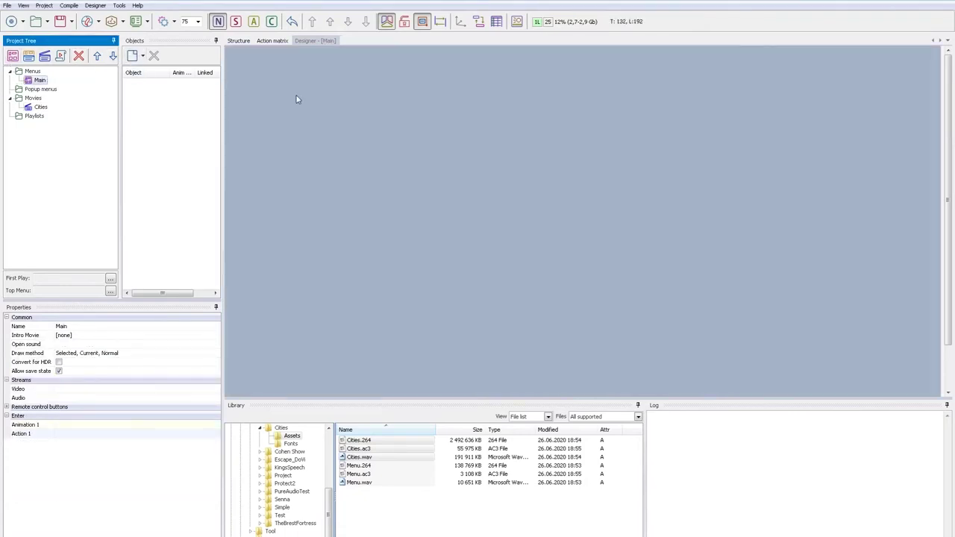
Start a static rectangle object in the Main menu with box color #386780 and box transparency 180
{"action": "left_click", "coordinate": [132, 57]}
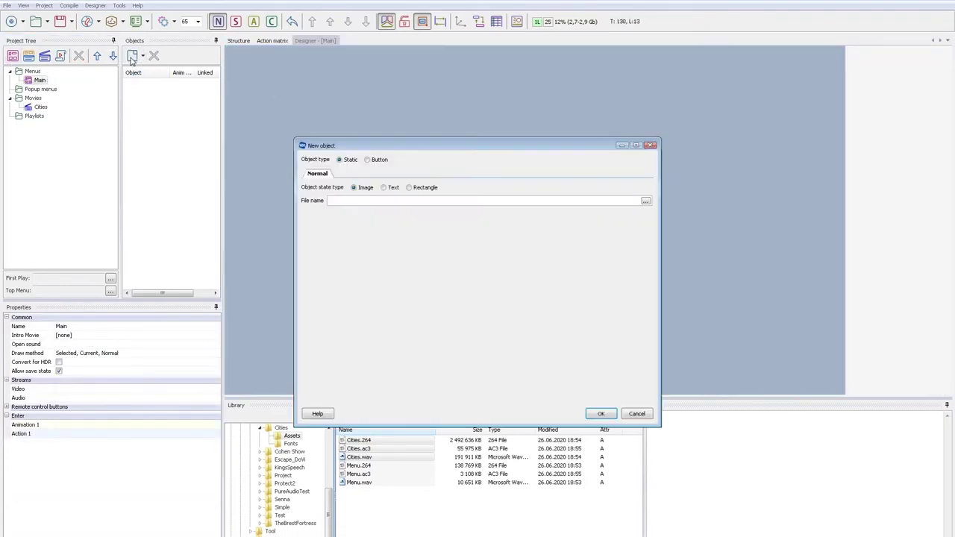
{"action": "left_click", "coordinate": [410, 187]}
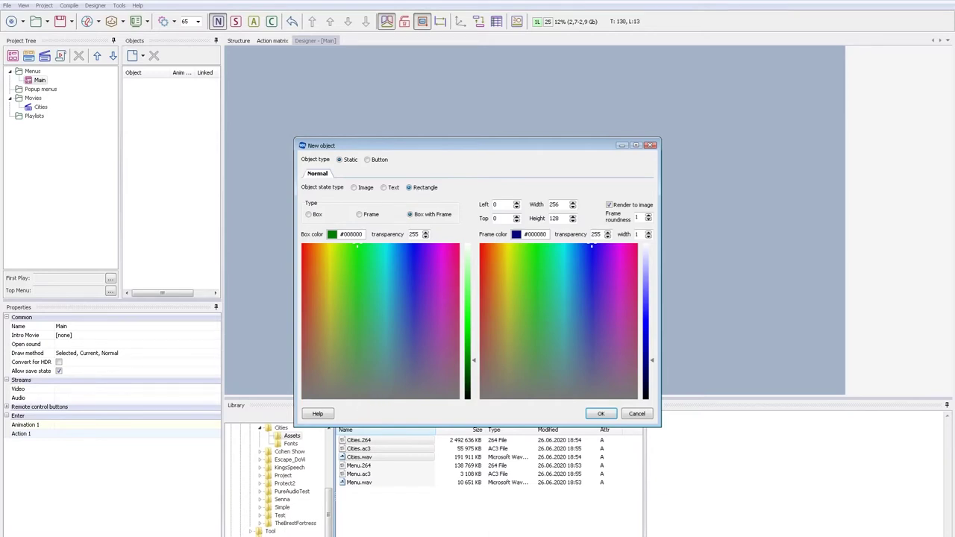
{"action": "key", "text": "alt+Tab"}
{"action": "left_click_drag", "start_coordinate": [262, 192], "coordinate": [233, 191]}
{"action": "key", "text": "alt+Tab"}
{"action": "double_click", "coordinate": [352, 234]}
{"action": "type", "text": "386780"}
{"action": "key", "text": "Tab"}
{"action": "type", "text": "180"}
Give the new rectangle a frame with color #192E39 and width 5, and add it to the menu
{"action": "key", "text": "Tab"}
{"action": "key", "text": "Tab"}
{"action": "key", "text": "Tab"}
{"action": "type", "text": "#386780"}
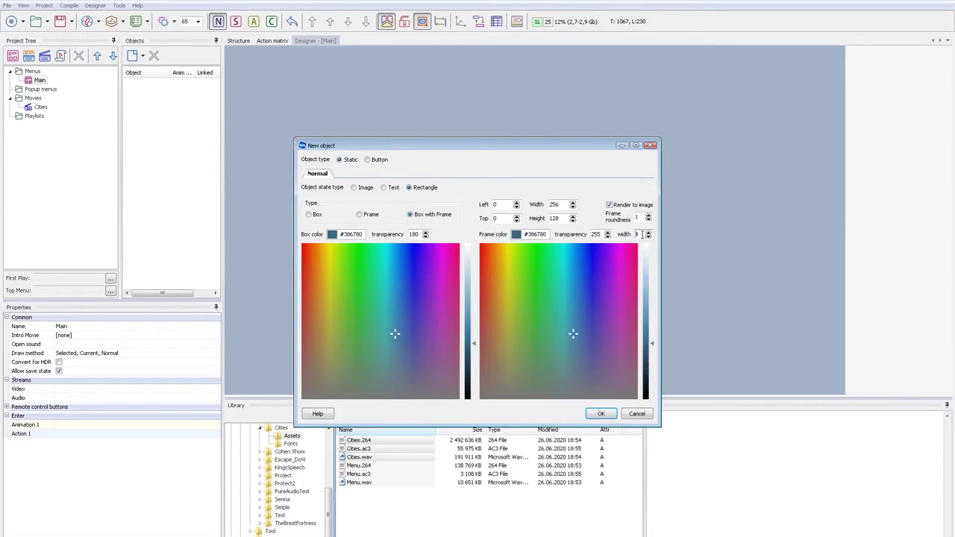
{"action": "left_click", "coordinate": [601, 413]}
Place the rectangle low in the menu at about left 152, top 752, and stretch it to about 1598 by 142
{"action": "left_click_drag", "start_coordinate": [246, 70], "coordinate": [298, 314]}
{"action": "left_click_drag", "start_coordinate": [356, 337], "coordinate": [793, 337]}
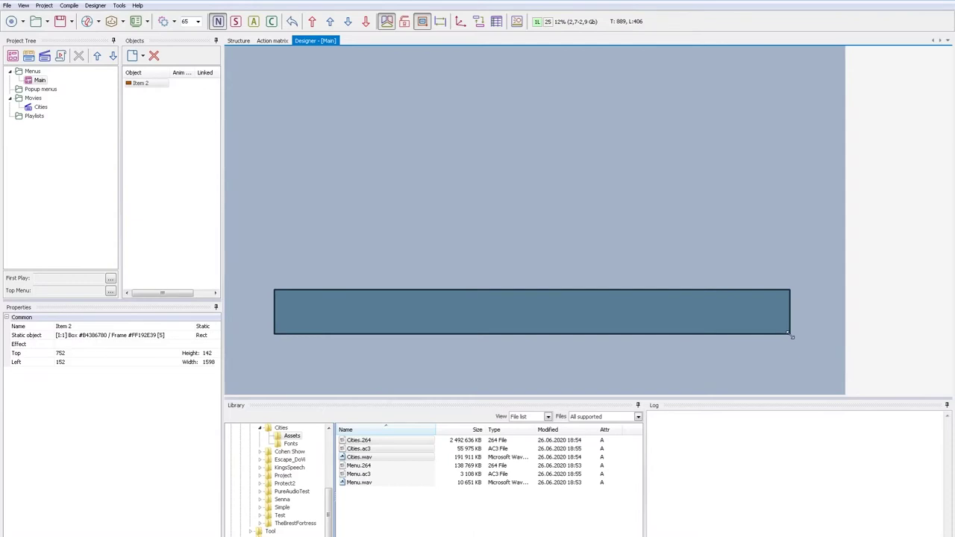
Resize the rectangle in the Main menu to width 1600 and height 150
{"action": "double_click", "coordinate": [499, 316]}
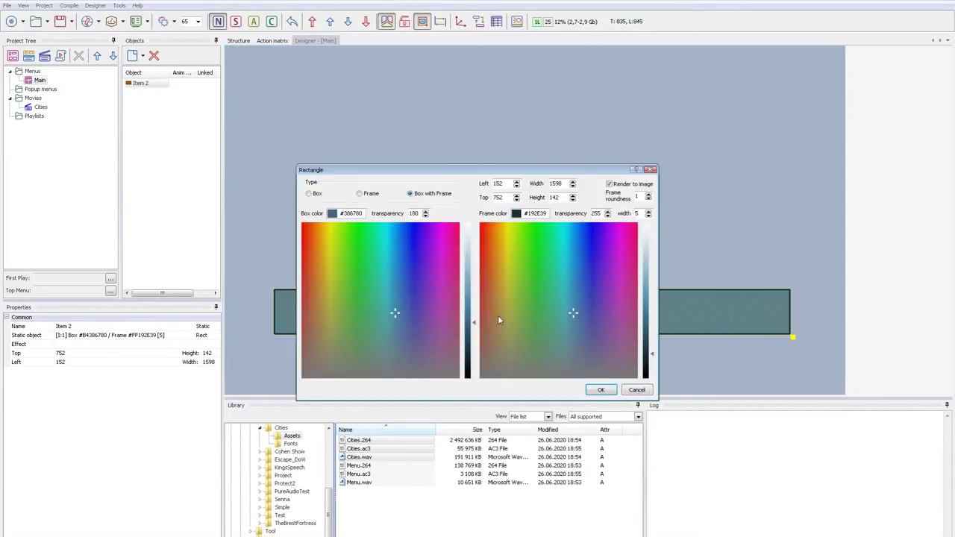
{"action": "double_click", "coordinate": [556, 183]}
{"action": "type", "text": "1600"}
{"action": "scroll", "coordinate": [566, 199], "scroll_direction": "up", "scroll_amount": 8}
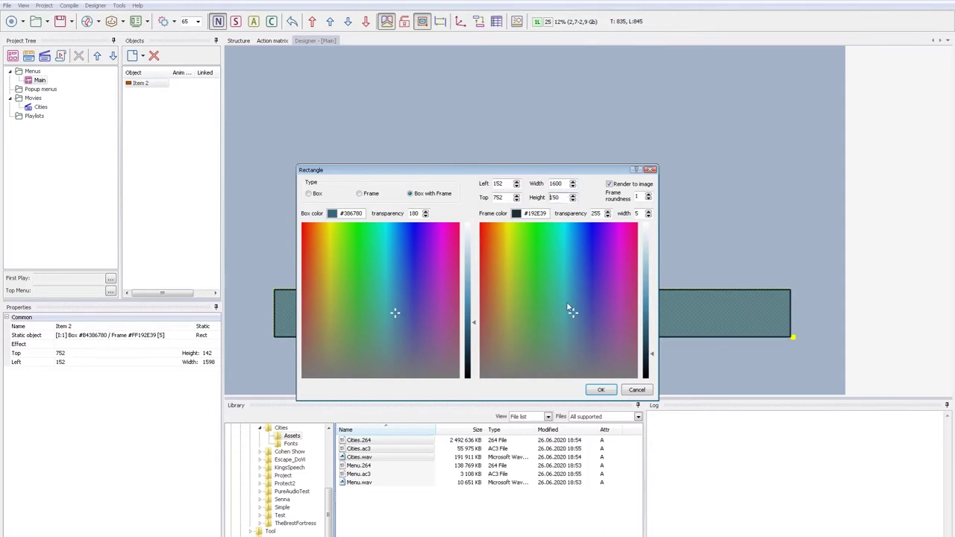
{"action": "left_click", "coordinate": [594, 391]}
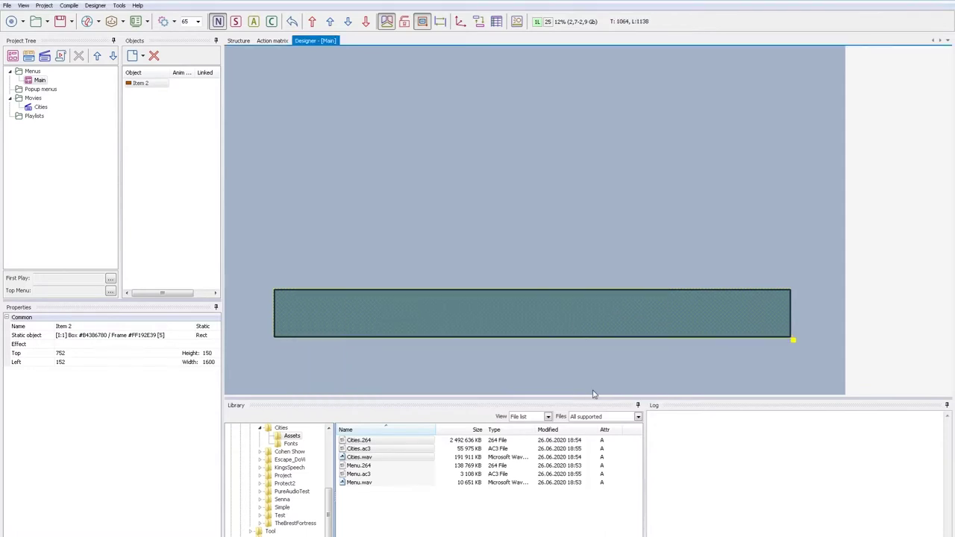
Align the rectangle to the screen's horizontal center and name it background
{"action": "right_click", "coordinate": [446, 319]}
{"action": "mouse_move", "coordinate": [505, 396]}
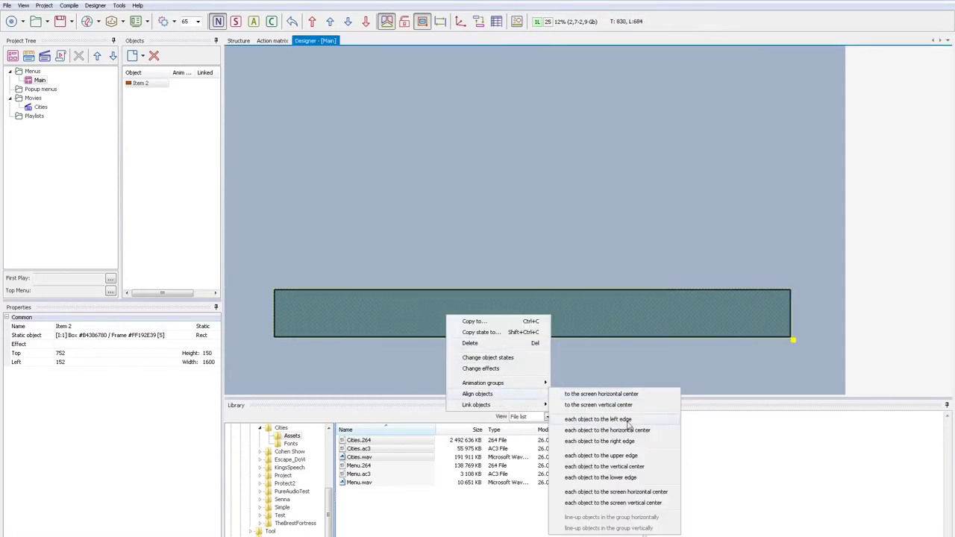
{"action": "left_click", "coordinate": [620, 493]}
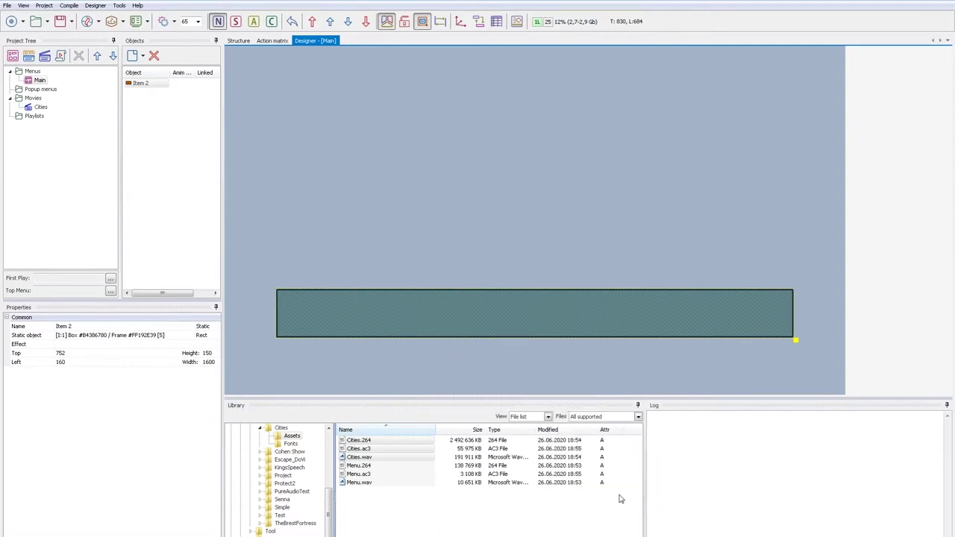
{"action": "left_click", "coordinate": [82, 330]}
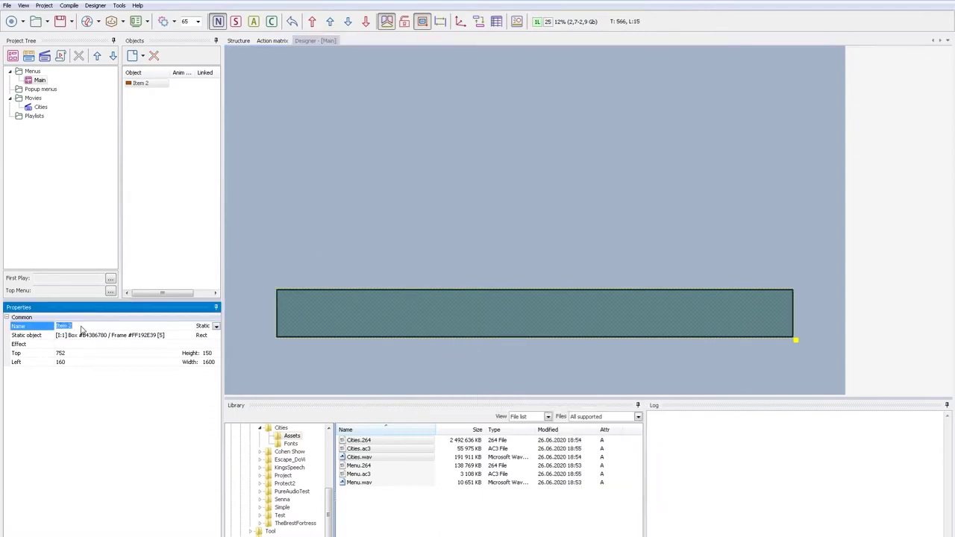
{"action": "type", "text": "background"}
Add the Source Sans Pro SemiBold OTF font from the Cities project's Fonts folder to the used fonts
{"action": "left_click", "coordinate": [174, 22]}
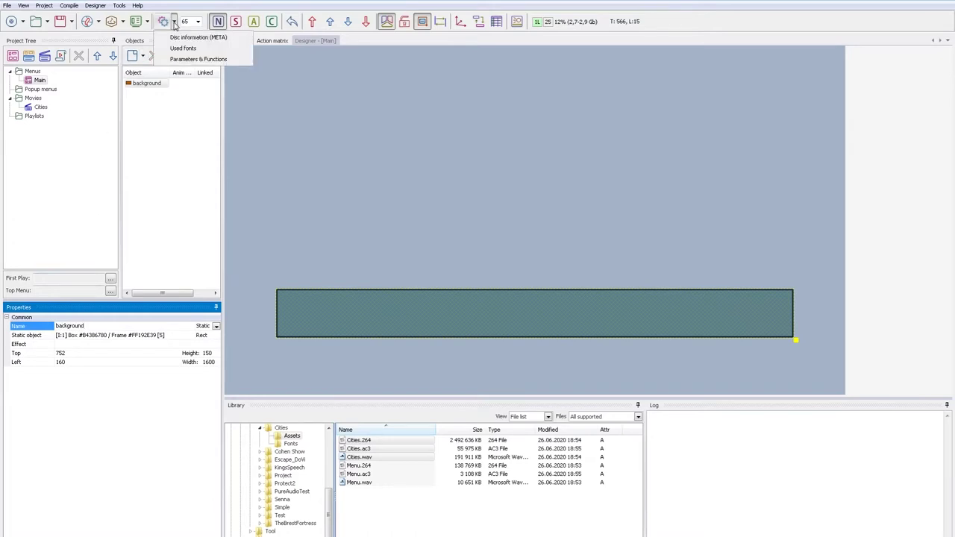
{"action": "left_click", "coordinate": [182, 48]}
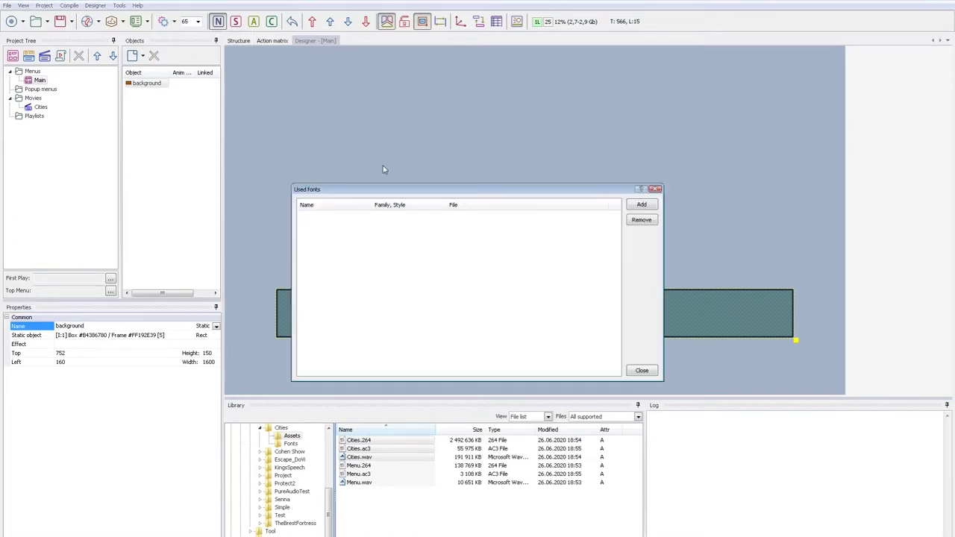
{"action": "left_click", "coordinate": [642, 204]}
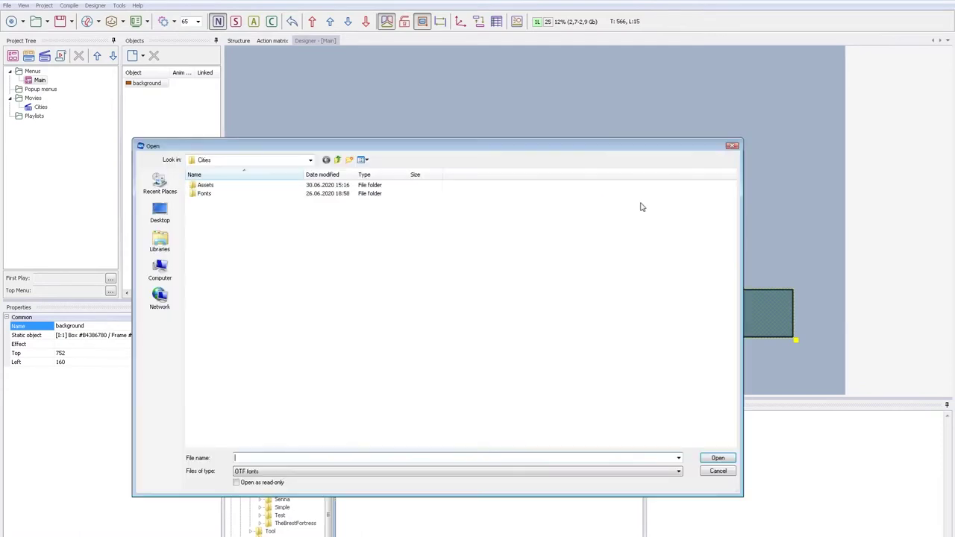
{"action": "double_click", "coordinate": [212, 194]}
{"action": "double_click", "coordinate": [233, 202]}
{"action": "left_click", "coordinate": [642, 371]}
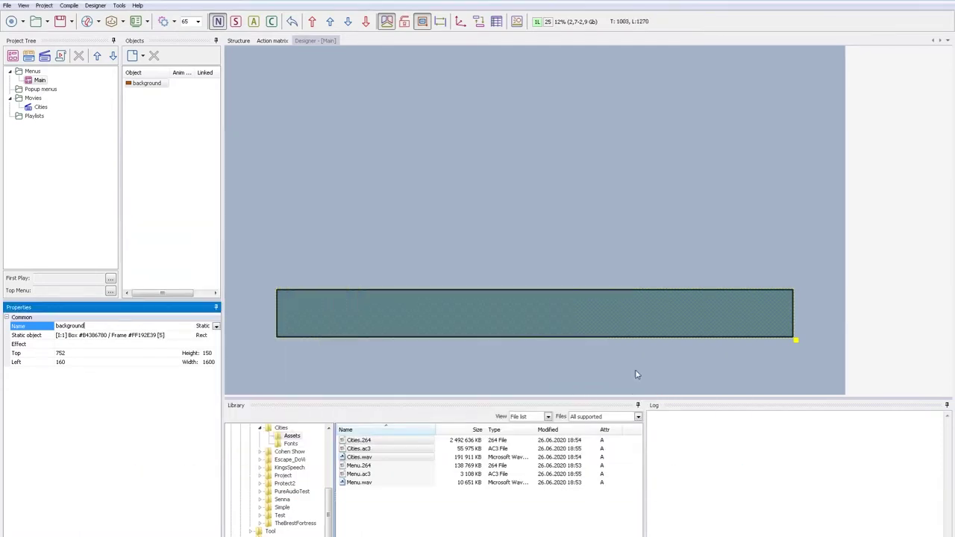
Start a new button object with text for the Normal and Selected states, reading Play
{"action": "left_click", "coordinate": [132, 56]}
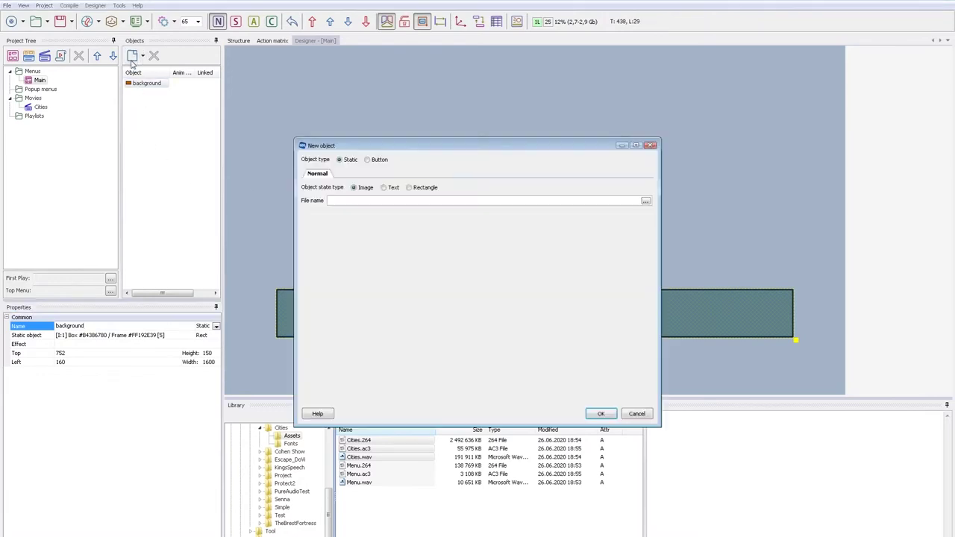
{"action": "left_click", "coordinate": [369, 159]}
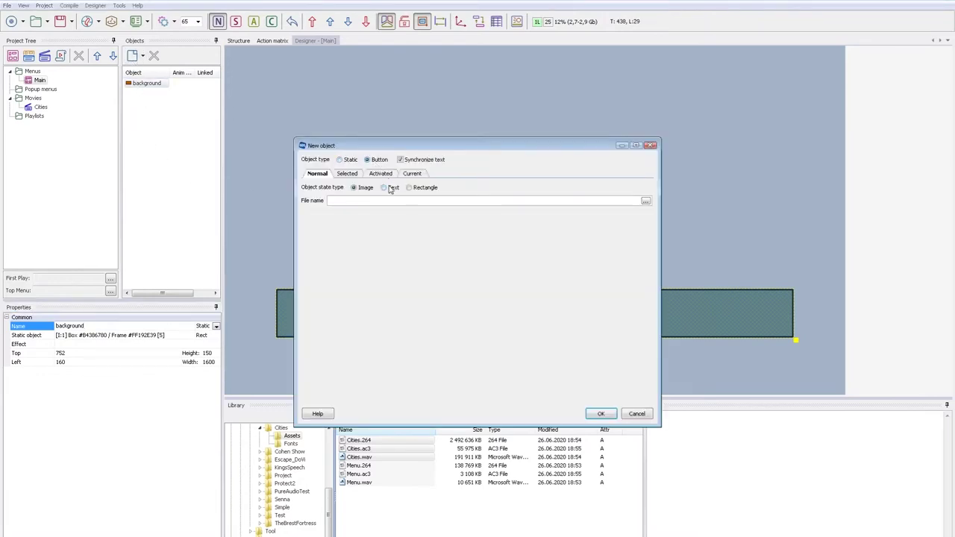
{"action": "left_click", "coordinate": [388, 188]}
{"action": "left_click", "coordinate": [348, 174]}
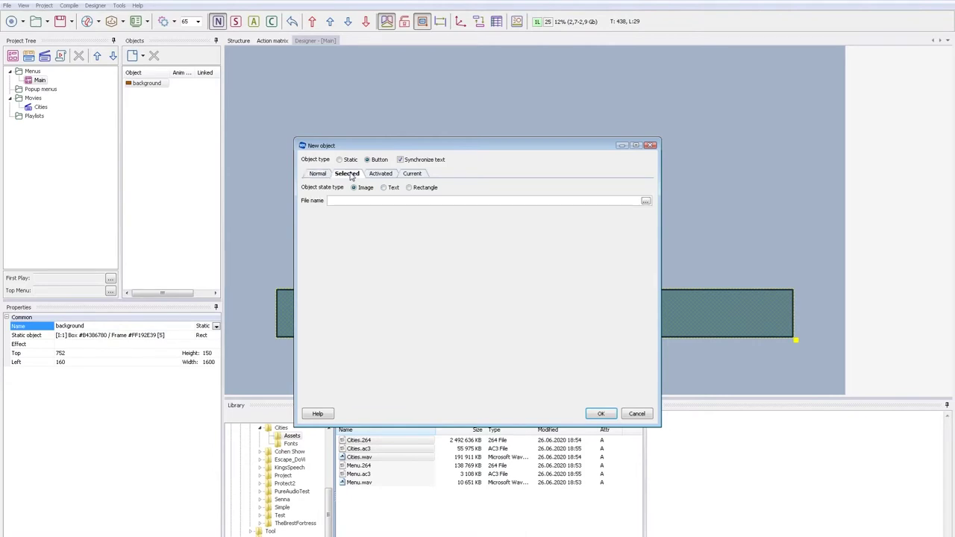
{"action": "left_click", "coordinate": [385, 189]}
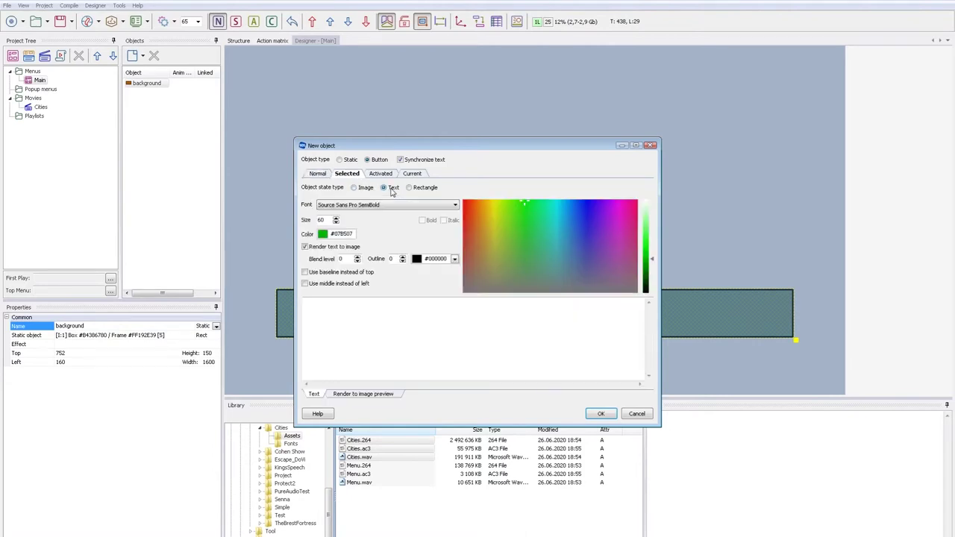
{"action": "left_click", "coordinate": [316, 174]}
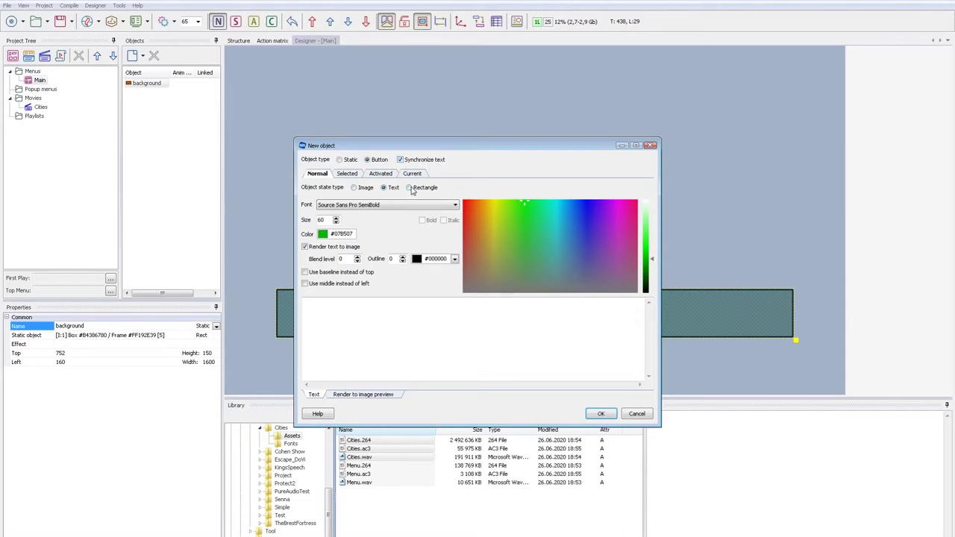
{"action": "left_click", "coordinate": [381, 313]}
{"action": "type", "text": "Pla"}
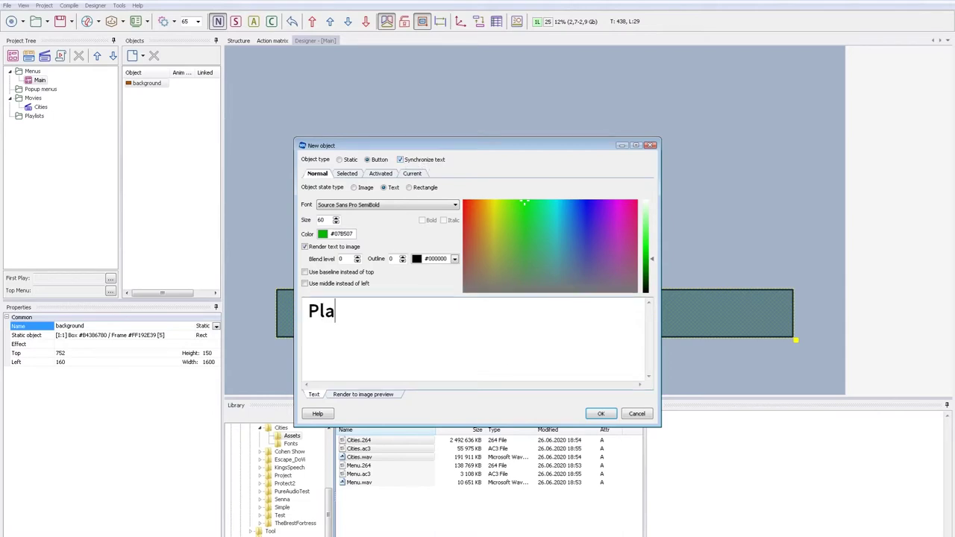
{"action": "type", "text": "y"}
Copy the text color code from readme.txt in Notepad and set the Play button's Normal text color to #68C7D8
{"action": "key", "text": "alt+Tab"}
{"action": "left_click_drag", "start_coordinate": [261, 207], "coordinate": [233, 208]}
{"action": "left_click", "coordinate": [671, 110]}
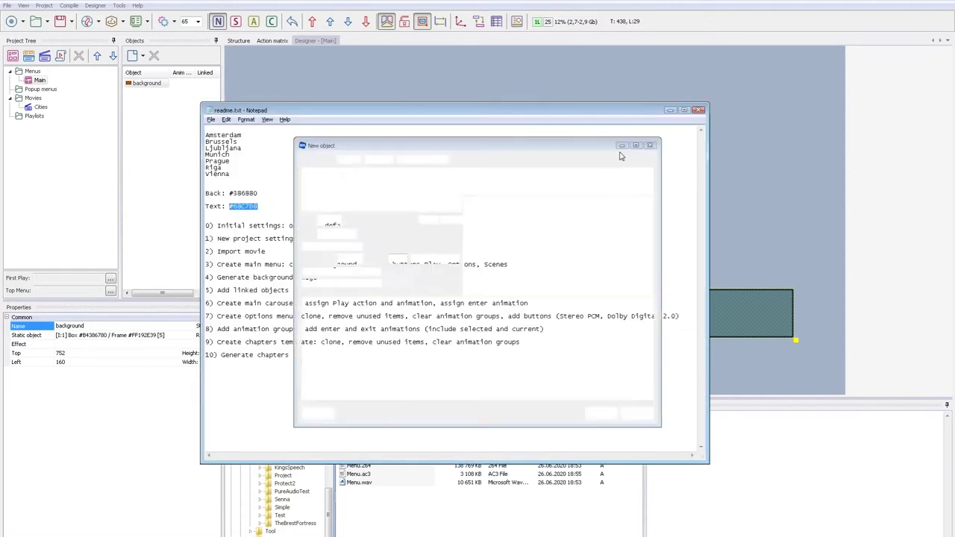
{"action": "triple_click", "coordinate": [341, 234]}
{"action": "type", "text": "#68C7D8"}
Set the Selected text color to #68C7D8, lighten it strongly with the brightness slider, and add the button to the menu
{"action": "left_click", "coordinate": [348, 174]}
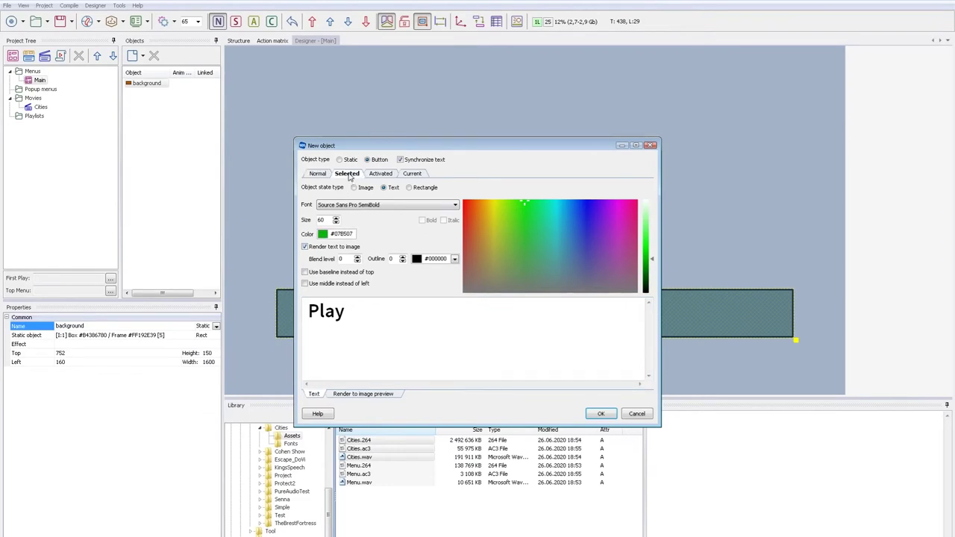
{"action": "triple_click", "coordinate": [351, 233]}
{"action": "type", "text": "#68C7D8"}
{"action": "left_click", "coordinate": [559, 233]}
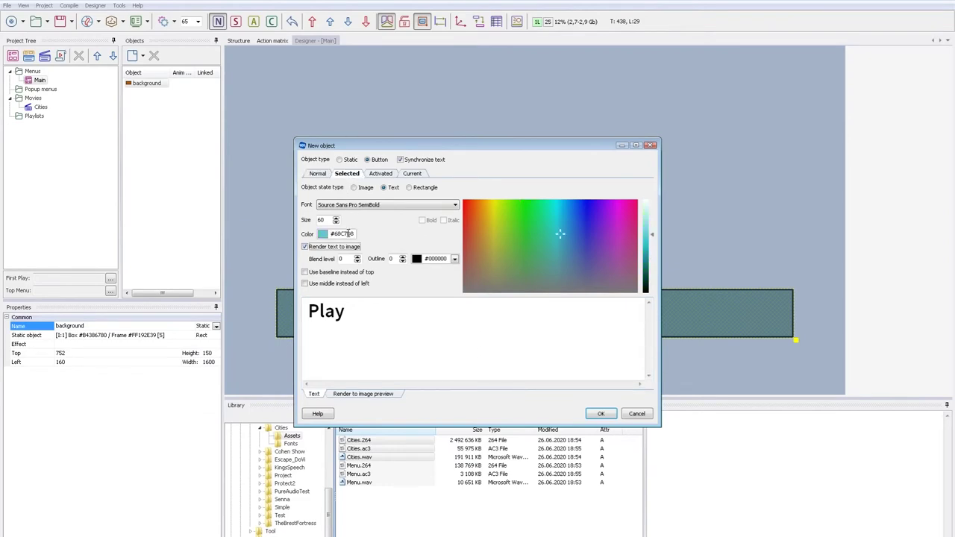
{"action": "left_click_drag", "start_coordinate": [652, 259], "coordinate": [652, 206]}
{"action": "left_click", "coordinate": [603, 416]}
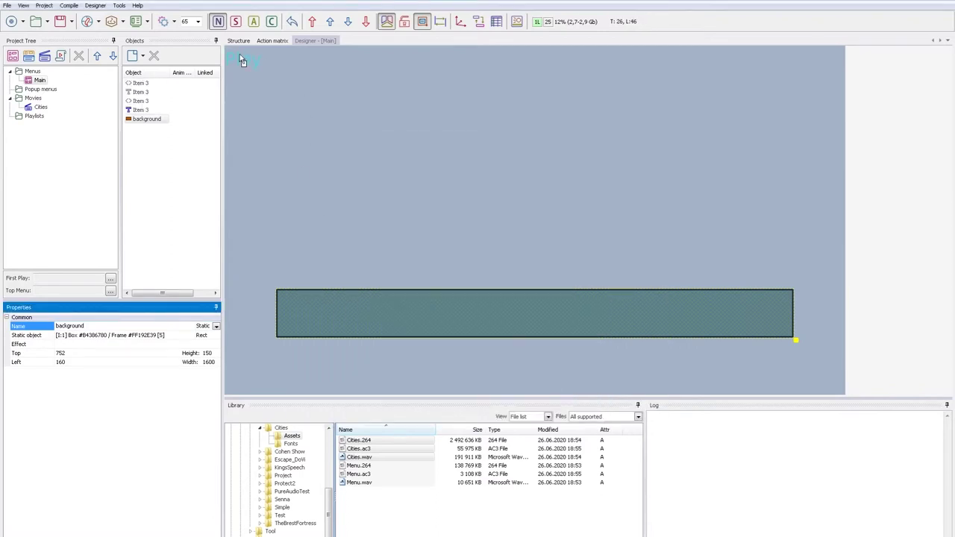
Place the Play button mid-bar at about left 899, top 786, and put a copy of it at about left 318, top 785
{"action": "mouse_move", "coordinate": [240, 54]}
{"action": "left_mouse_down"}
{"action": "mouse_move", "coordinate": [285, 203]}
{"action": "mouse_move", "coordinate": [533, 320]}
{"action": "left_mouse_up"}
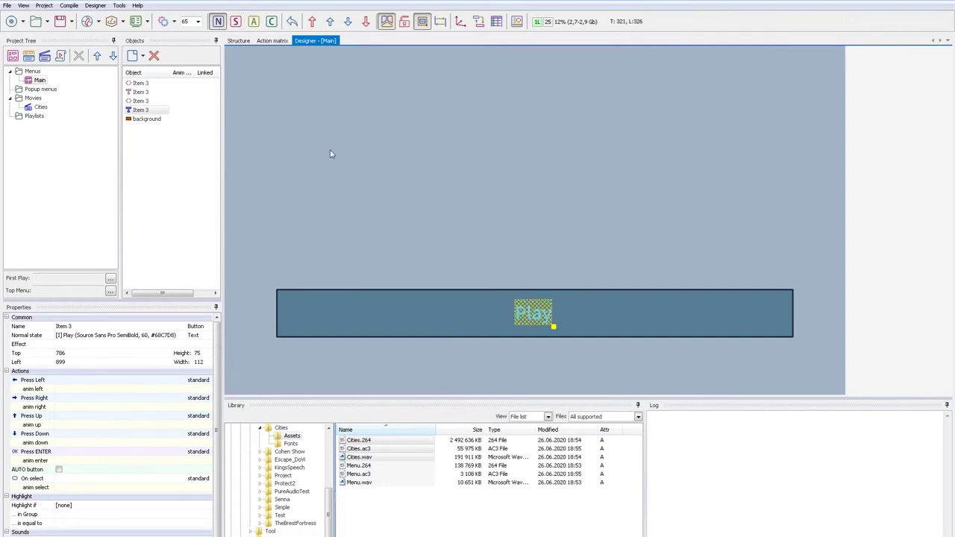
{"action": "key", "text": "ctrl+c"}
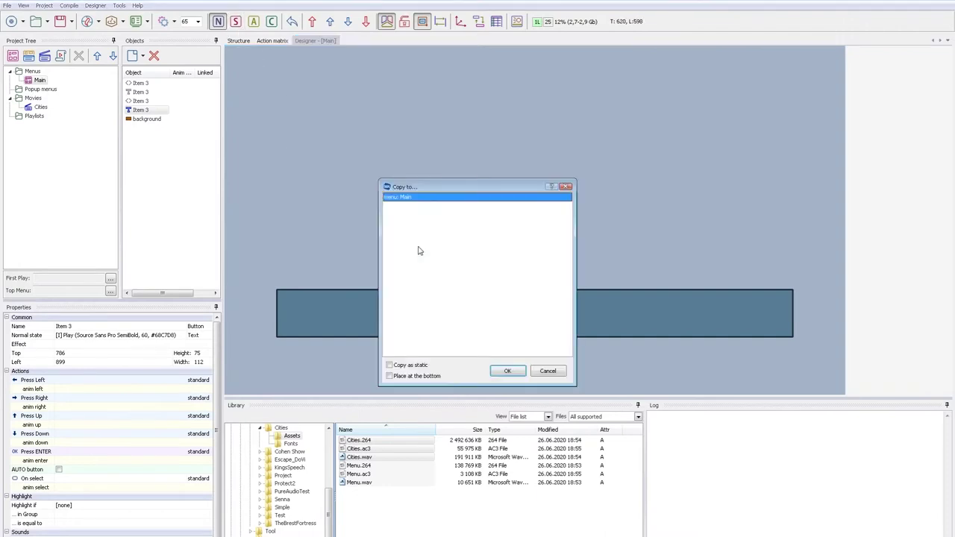
{"action": "left_click", "coordinate": [501, 371]}
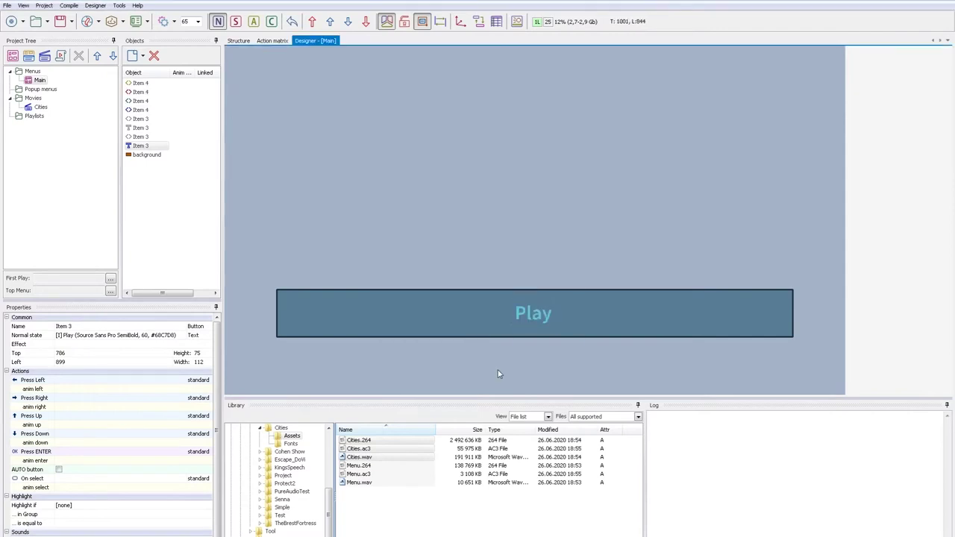
{"action": "left_click_drag", "start_coordinate": [532, 315], "coordinate": [346, 319]}
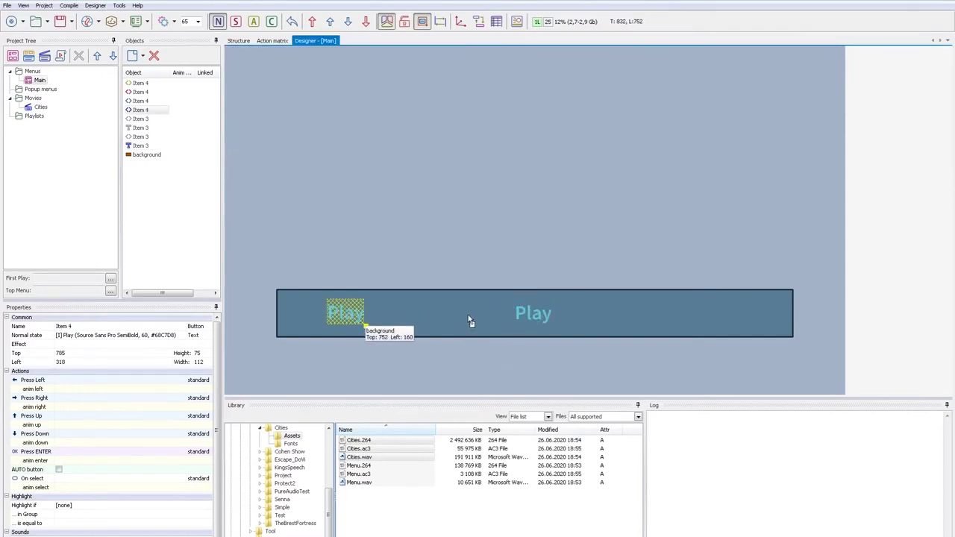
Copy the middle Play button within the Main menu and place the copy at about left 1542, top 786
{"action": "left_click", "coordinate": [535, 318]}
{"action": "key", "text": "ctrl+c"}
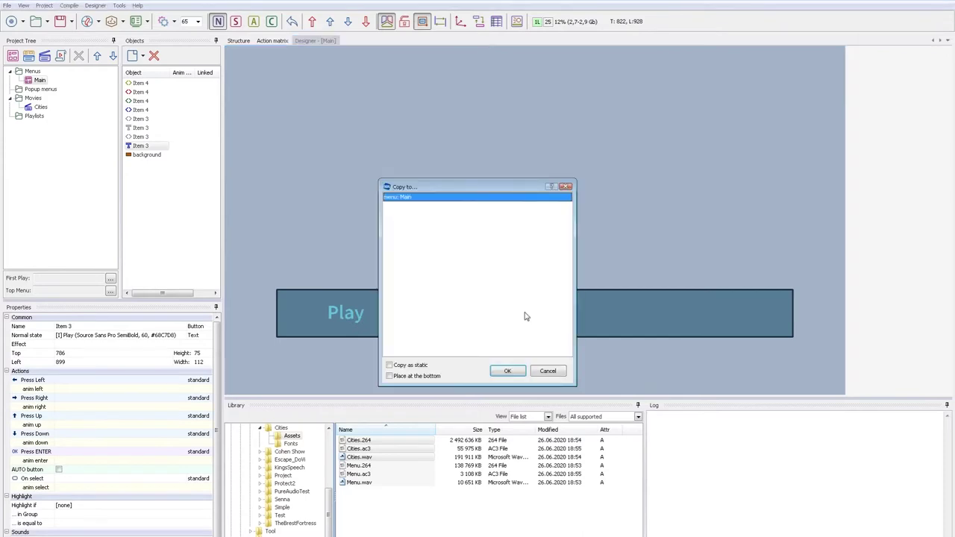
{"action": "key", "text": "Return"}
{"action": "left_click_drag", "start_coordinate": [550, 324], "coordinate": [735, 318]}
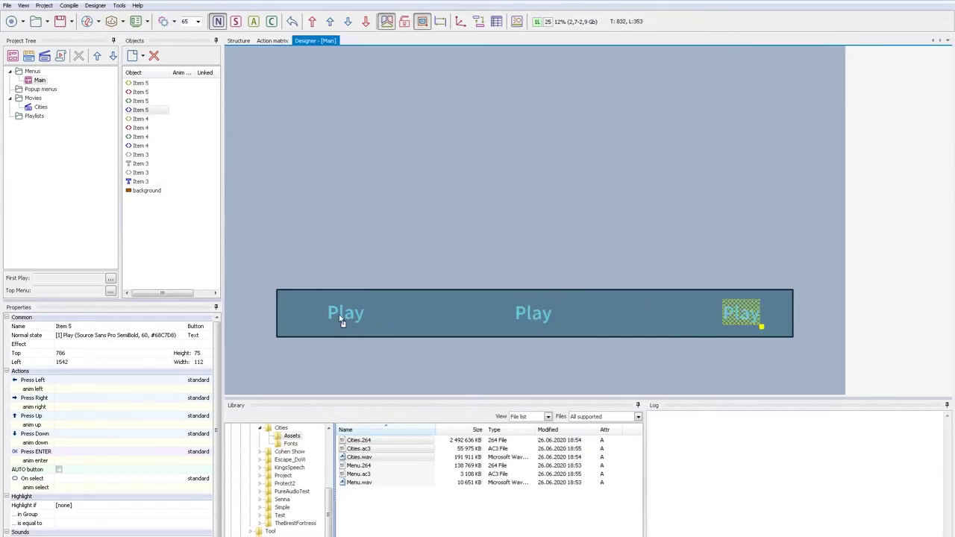
Change the text of the leftmost Play button in the bar to Options
{"action": "right_click", "coordinate": [341, 321]}
{"action": "left_click", "coordinate": [367, 359]}
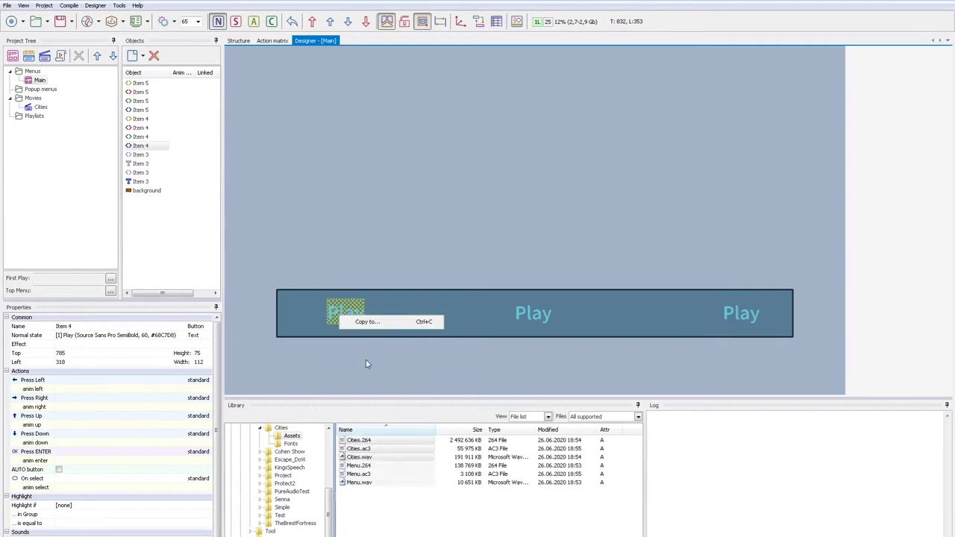
{"action": "left_click_drag", "start_coordinate": [368, 321], "coordinate": [289, 322]}
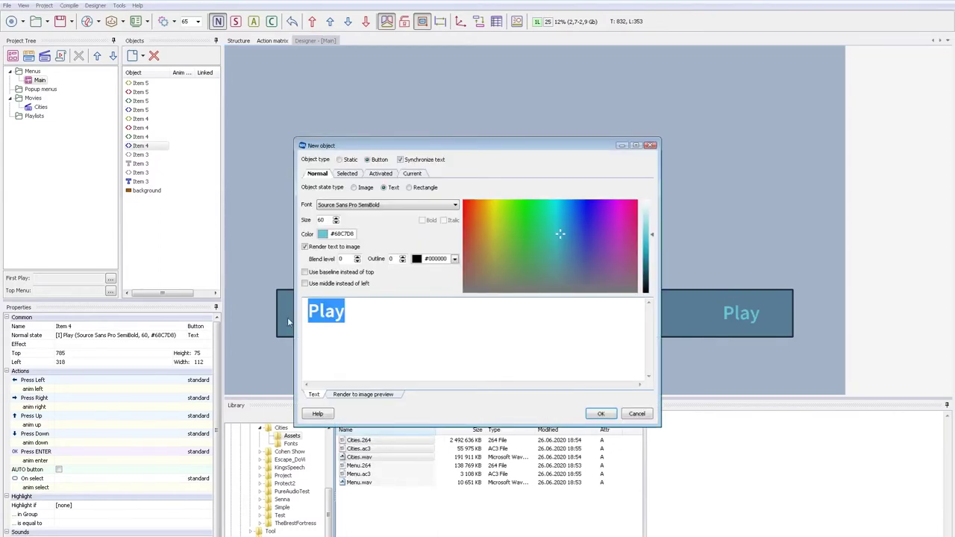
{"action": "type", "text": "Opt"}
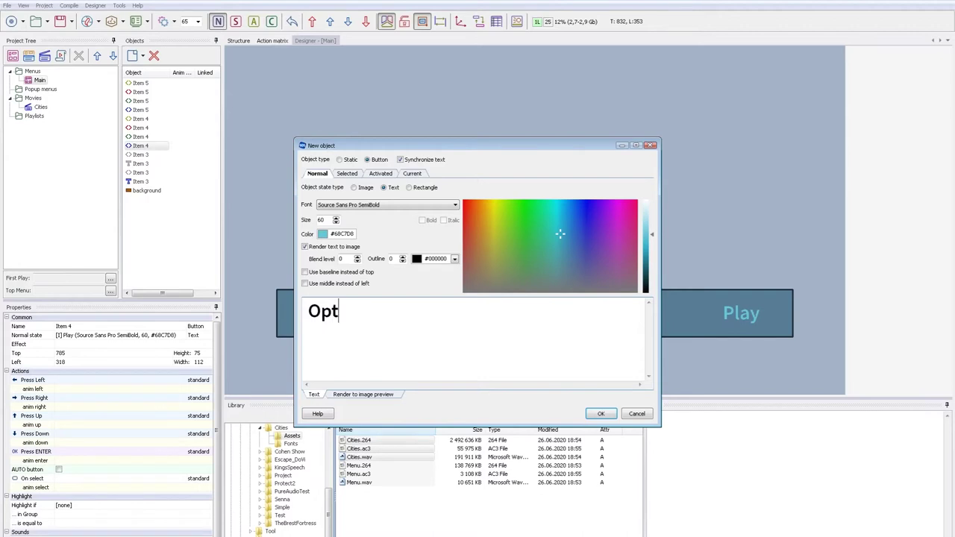
{"action": "type", "text": "ions"}
{"action": "left_click", "coordinate": [606, 416]}
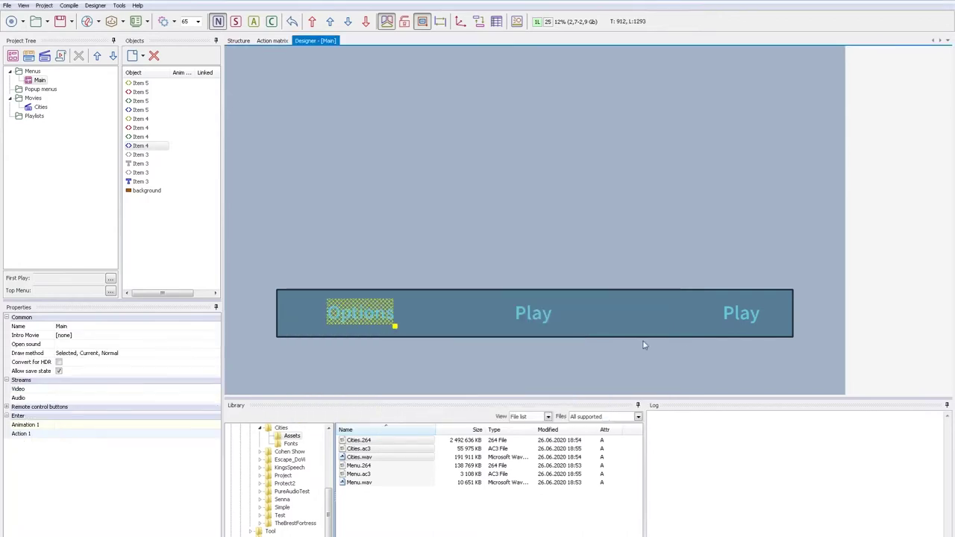
Change the text of the rightmost Play button to Scenes and move it to about left 1477, top 786
{"action": "left_click", "coordinate": [743, 313]}
{"action": "right_click", "coordinate": [743, 315]}
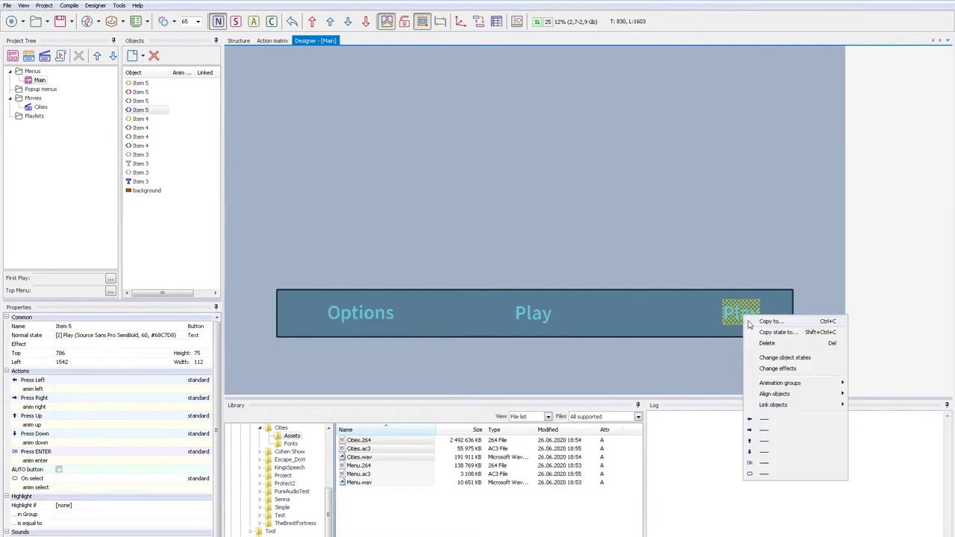
{"action": "left_click", "coordinate": [770, 358]}
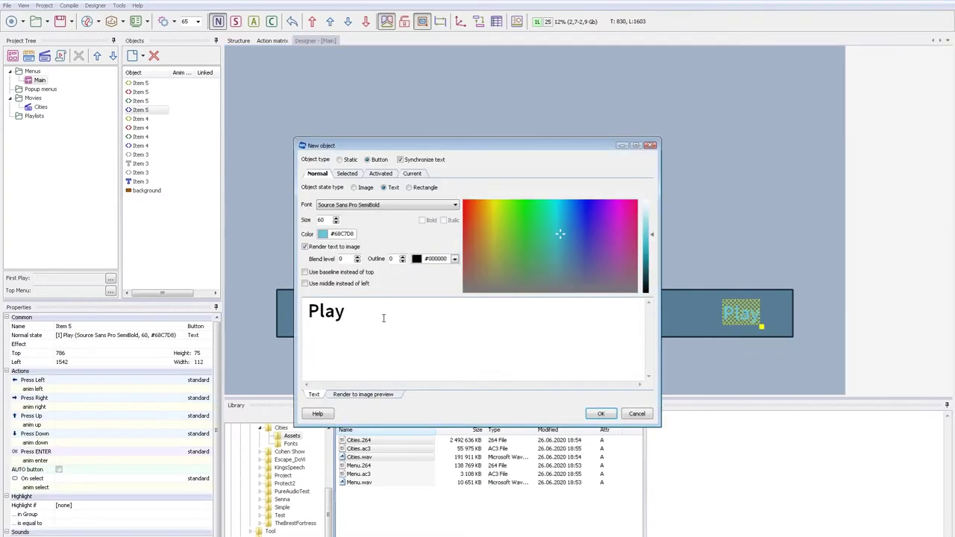
{"action": "key", "text": "ctrl+a"}
{"action": "type", "text": "Scenes"}
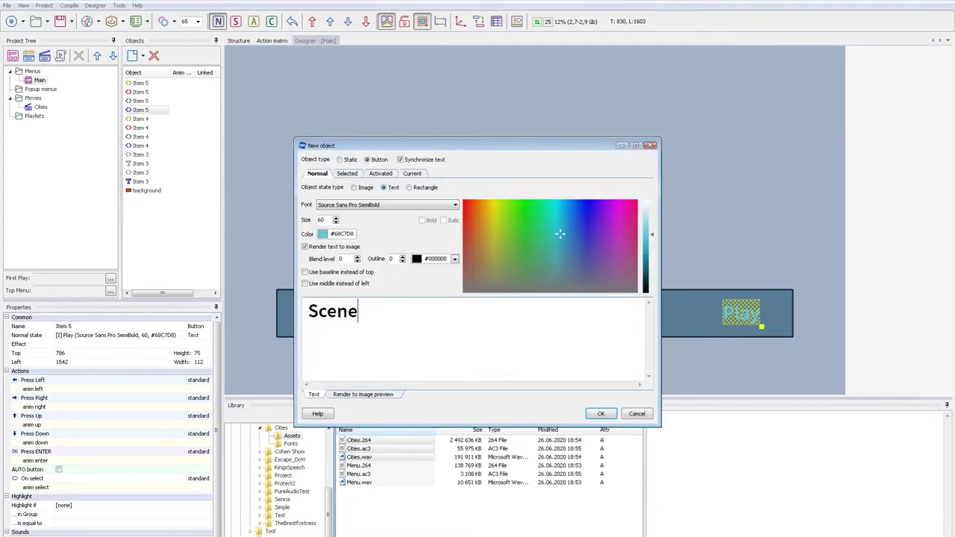
{"action": "left_click", "coordinate": [601, 414]}
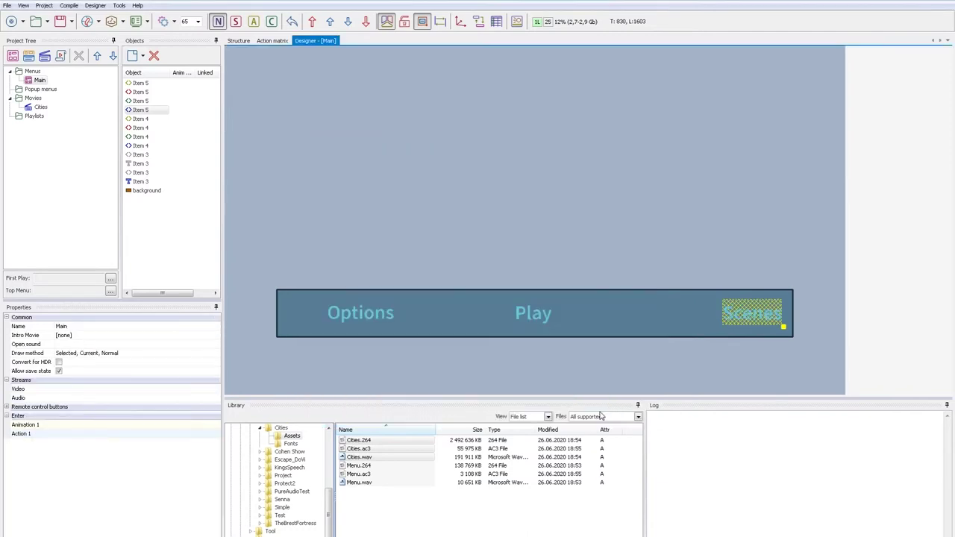
{"action": "left_click", "coordinate": [755, 325]}
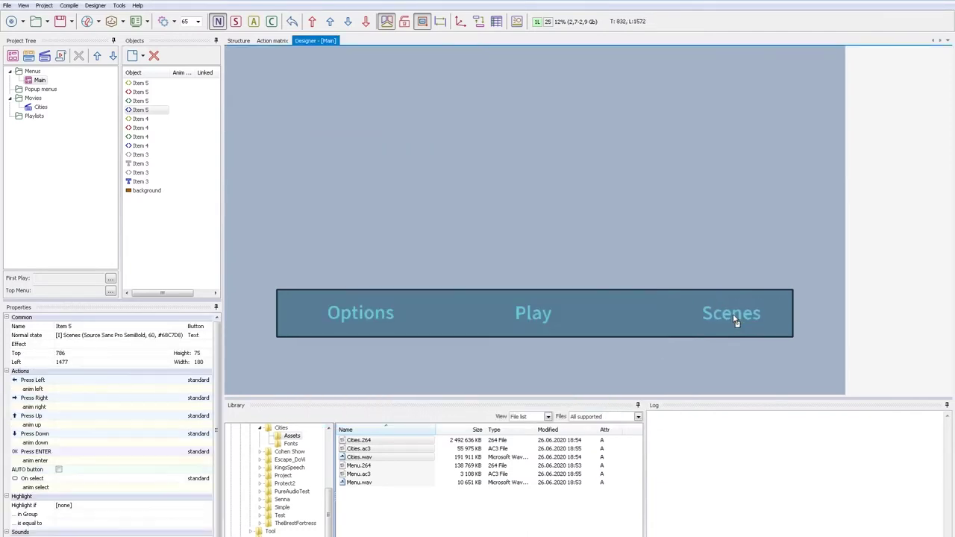
Select the Options, Play and Scenes buttons together and line them up horizontally within the group
{"action": "left_click", "coordinate": [735, 319]}
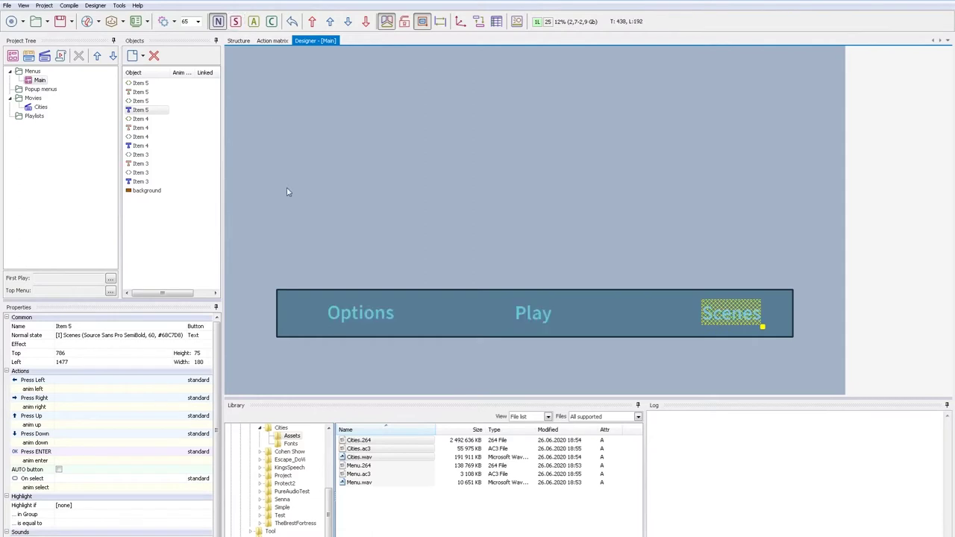
{"action": "left_click_drag", "start_coordinate": [308, 270], "coordinate": [789, 368]}
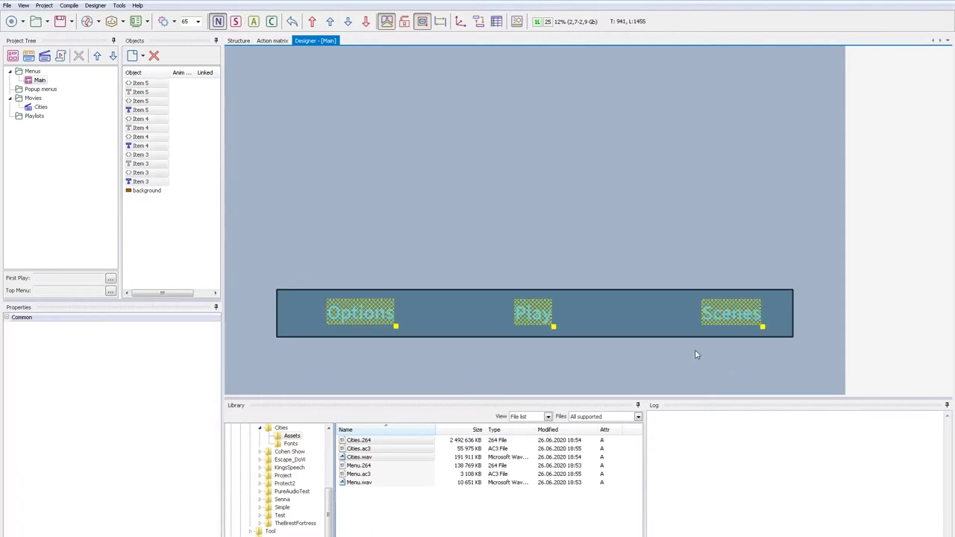
{"action": "right_click", "coordinate": [539, 315]}
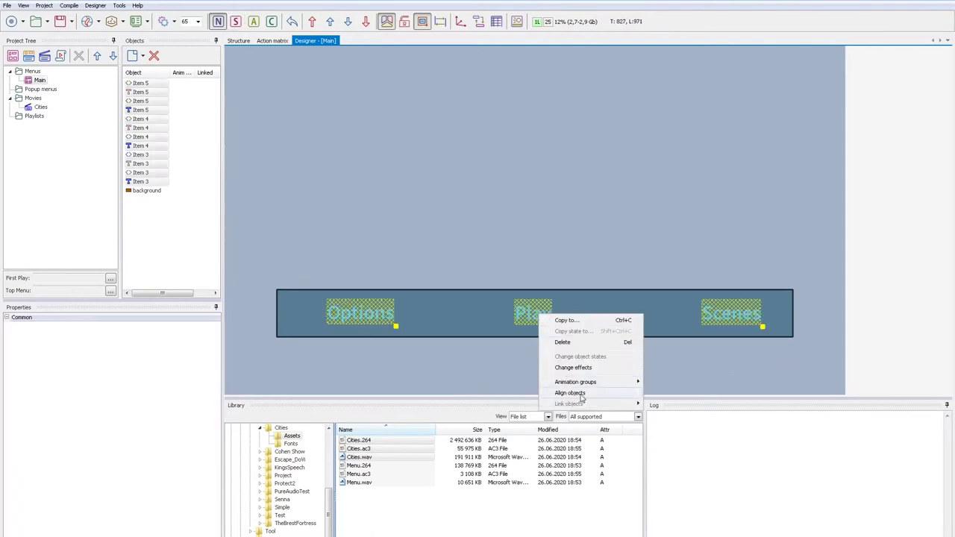
{"action": "mouse_move", "coordinate": [581, 395]}
{"action": "left_click", "coordinate": [694, 516]}
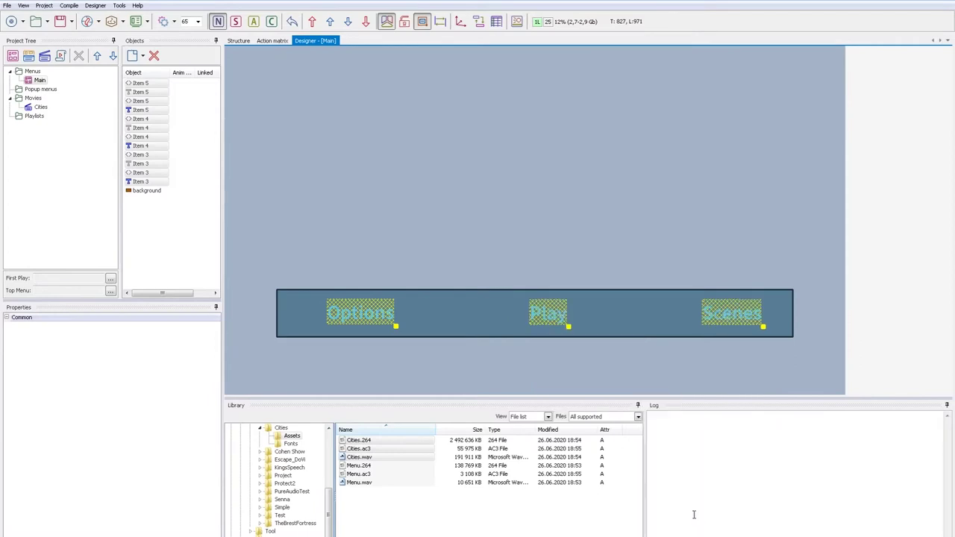
Line up the three selected buttons vertically within the group, save the project and clear the selection
{"action": "right_click", "coordinate": [556, 315]}
{"action": "mouse_move", "coordinate": [597, 395]}
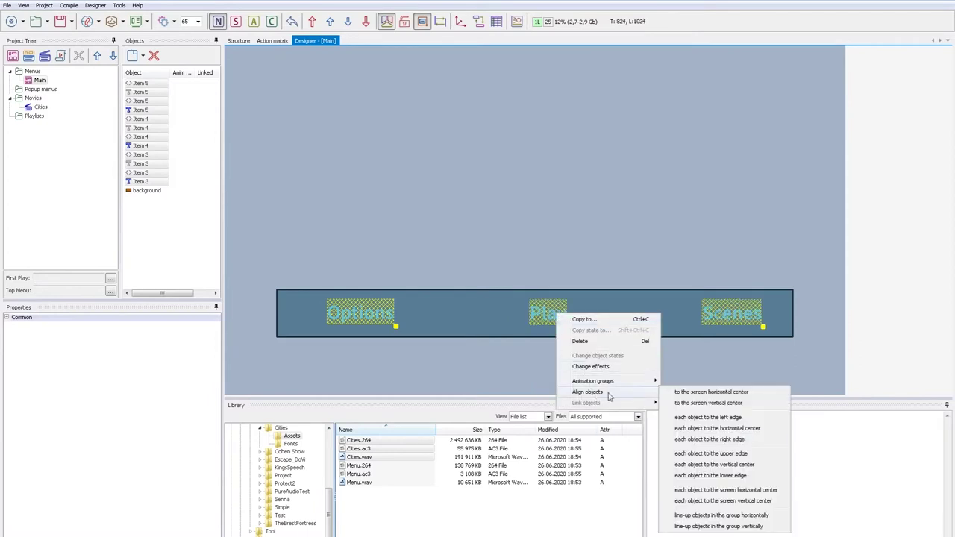
{"action": "left_click", "coordinate": [721, 527]}
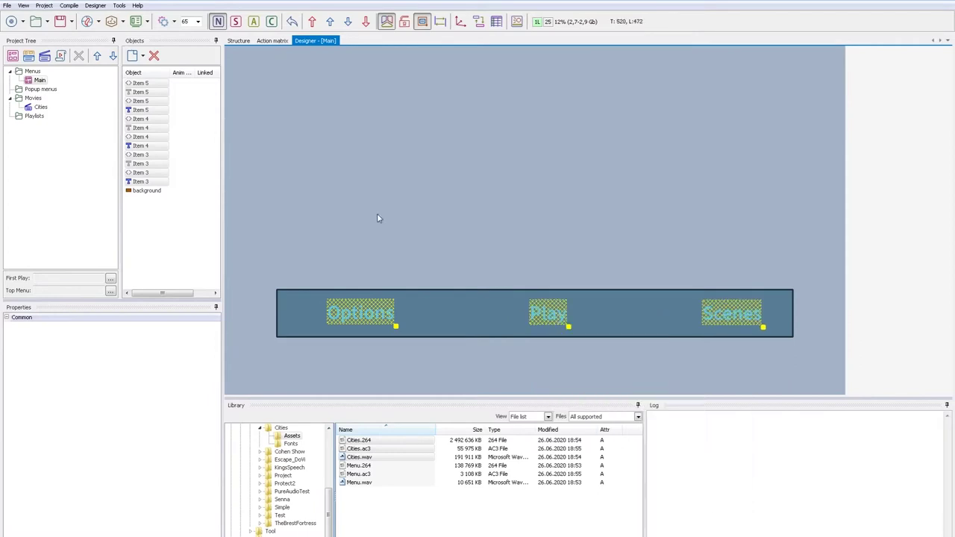
{"action": "key", "text": "ctrl+s"}
{"action": "left_click", "coordinate": [313, 264]}
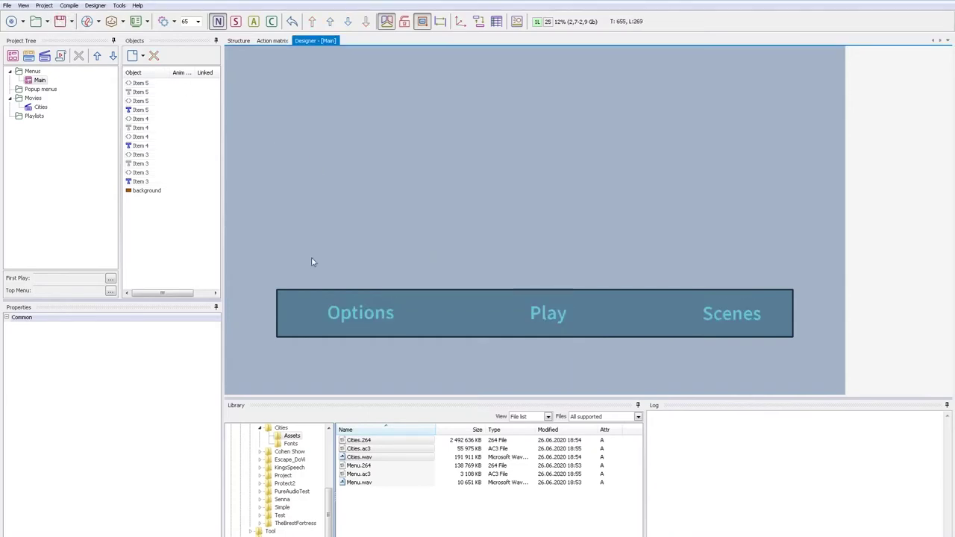
Name the Options button object Options and bring it above the other buttons in the object order
{"action": "left_click", "coordinate": [341, 314]}
{"action": "left_click", "coordinate": [26, 328]}
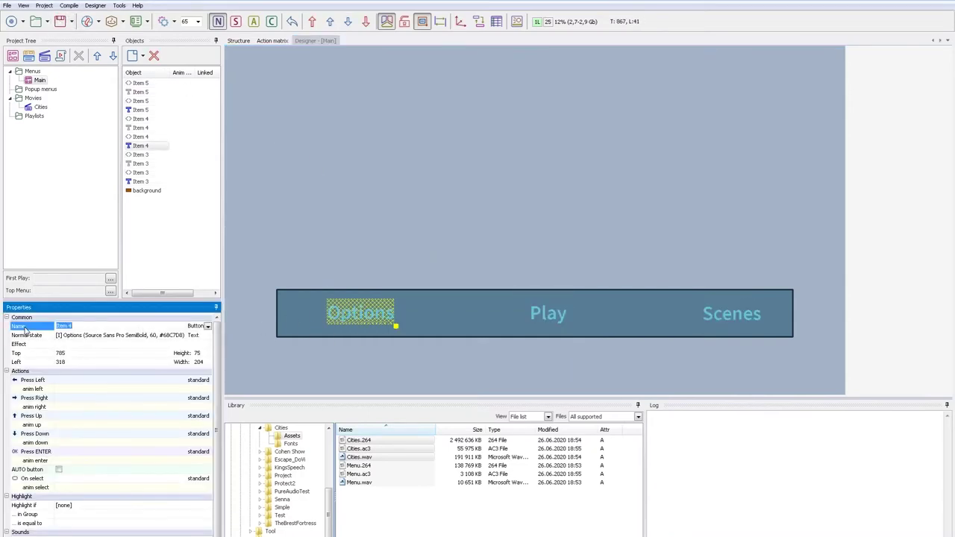
{"action": "type", "text": "Opt"}
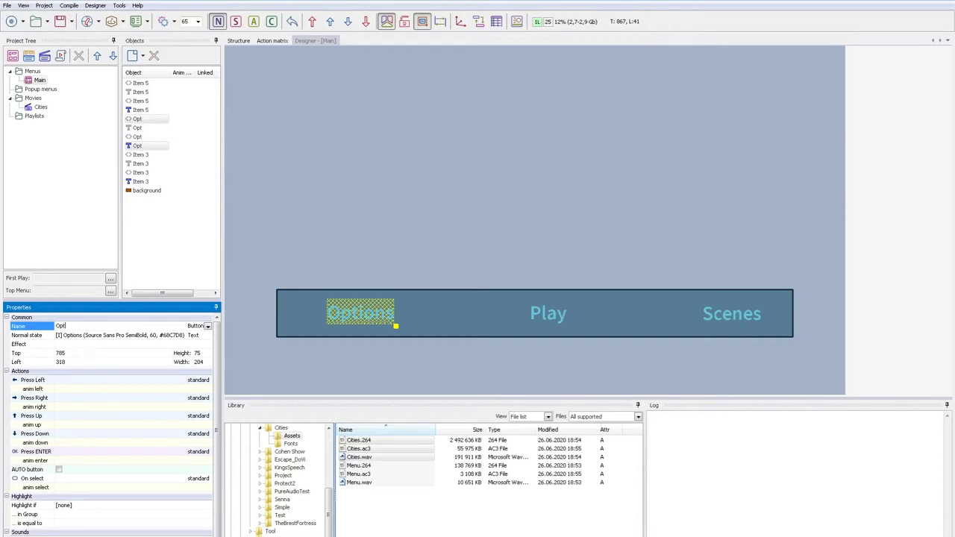
{"action": "type", "text": "ions"}
{"action": "key", "text": "Return"}
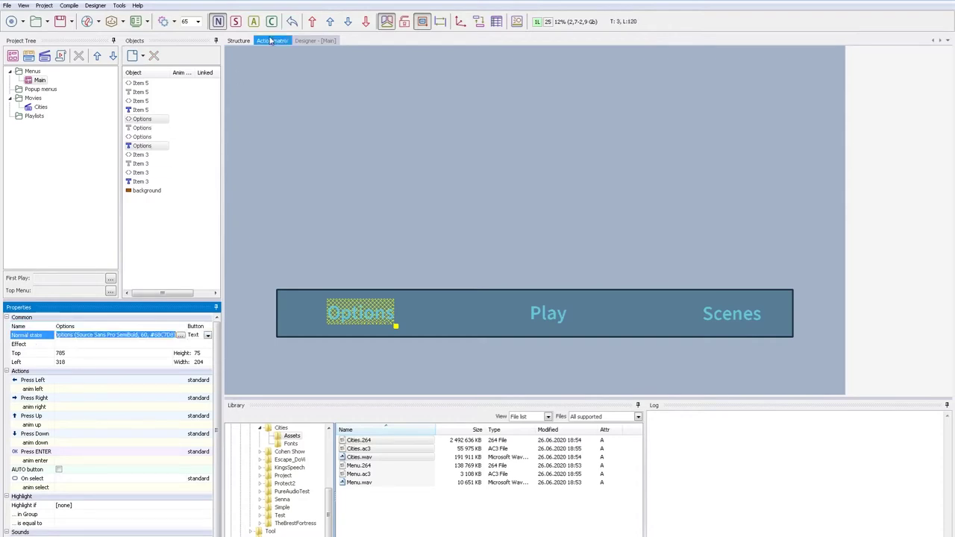
{"action": "left_click", "coordinate": [312, 22]}
Name the Play button object Play and raise it to just below Options in the object order
{"action": "left_click", "coordinate": [557, 319]}
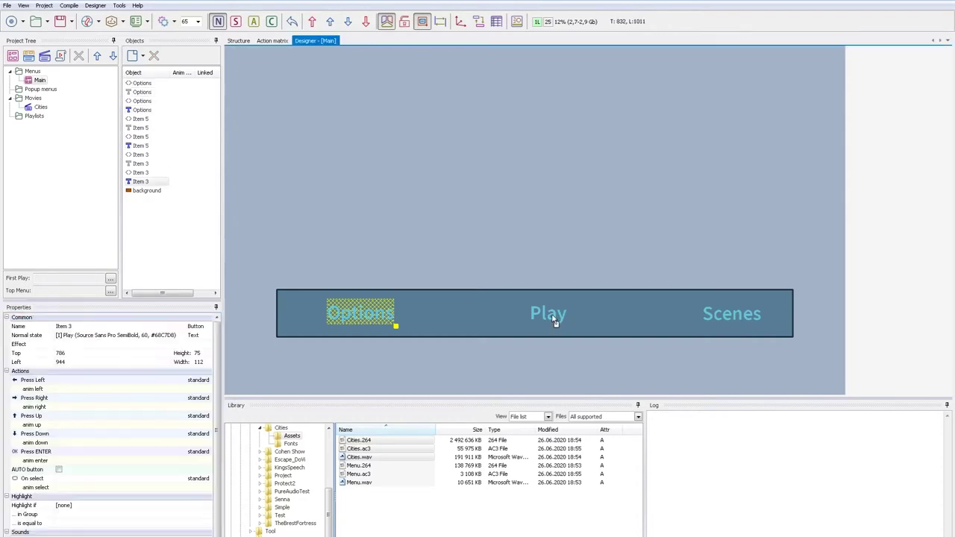
{"action": "left_click", "coordinate": [50, 328]}
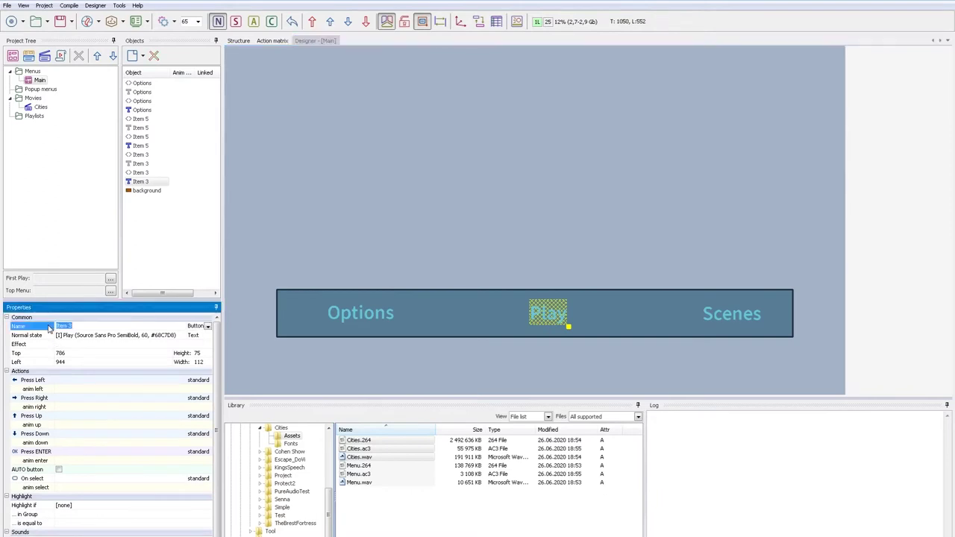
{"action": "type", "text": "Play"}
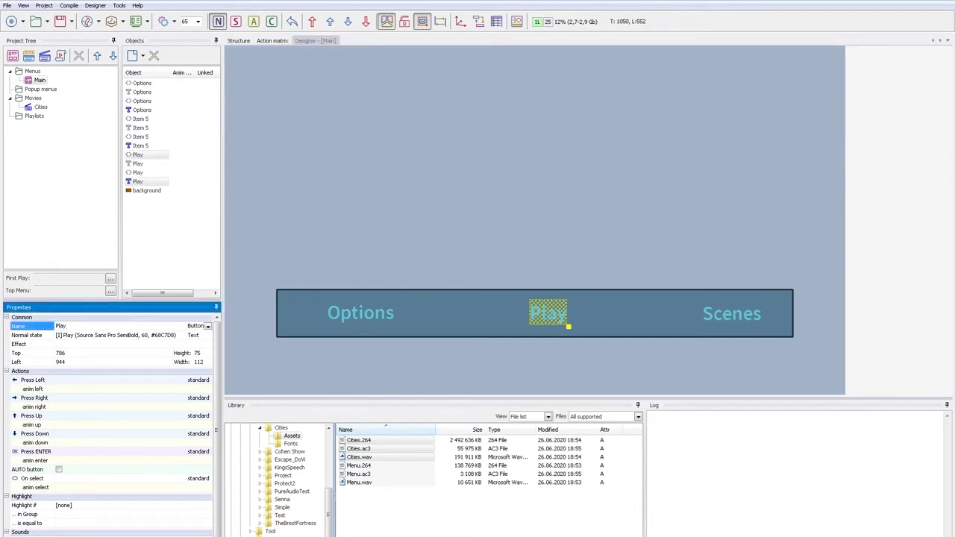
{"action": "left_click", "coordinate": [312, 21]}
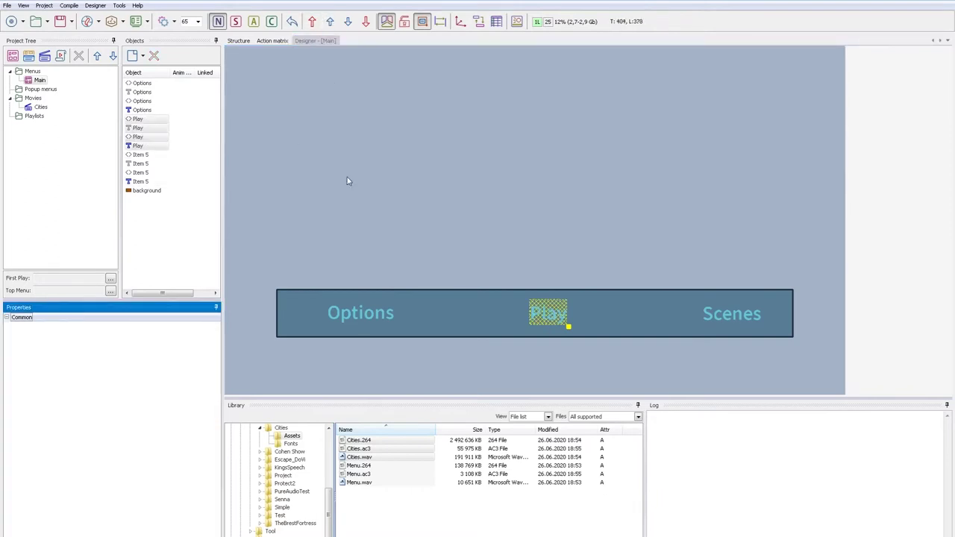
Name the Scenes button object Scenes
{"action": "left_click", "coordinate": [153, 181]}
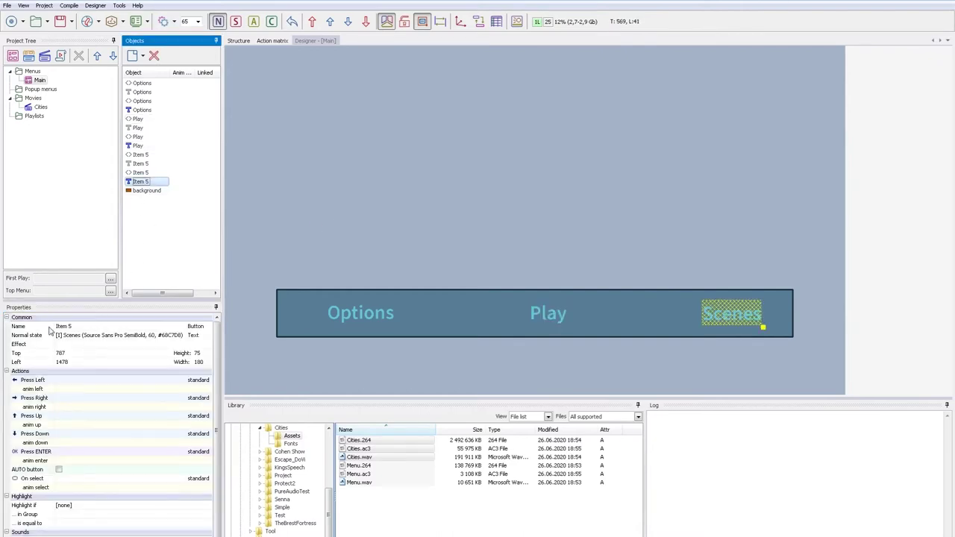
{"action": "left_click", "coordinate": [51, 328]}
{"action": "type", "text": "Scenes"}
{"action": "key", "text": "Tab"}
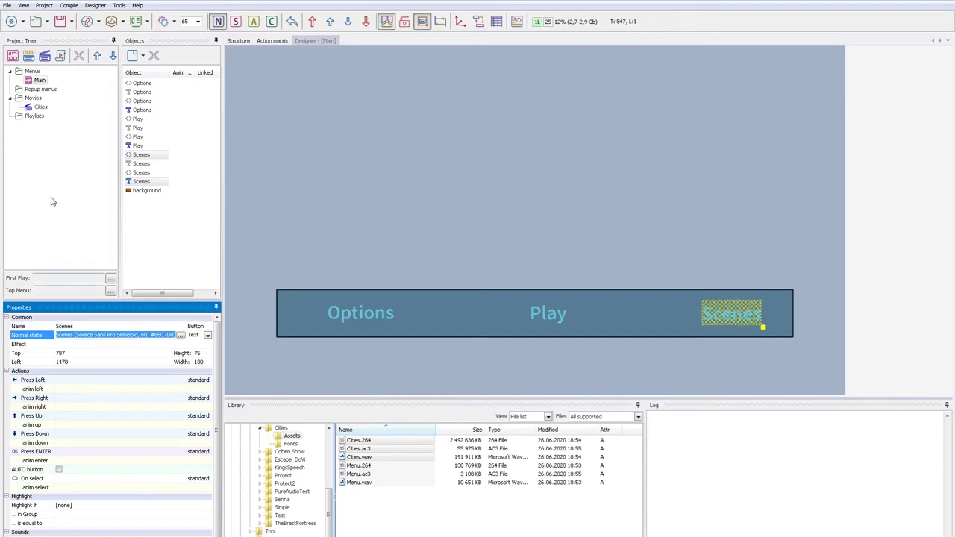
Save the Cities movie frame at 00:00:06:18 as bg.png in the Cities folder and close the scenes editor
{"action": "left_click", "coordinate": [39, 107]}
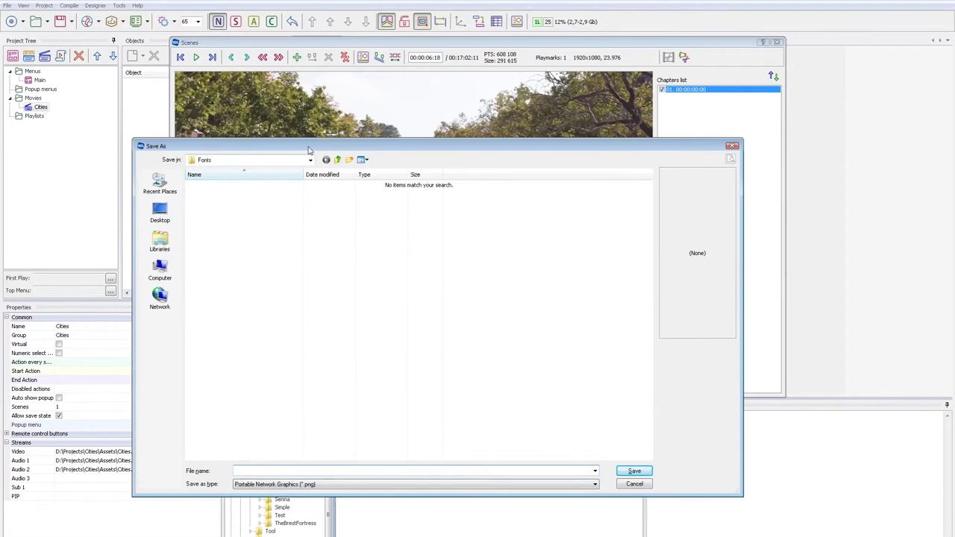
{"action": "left_click", "coordinate": [338, 160]}
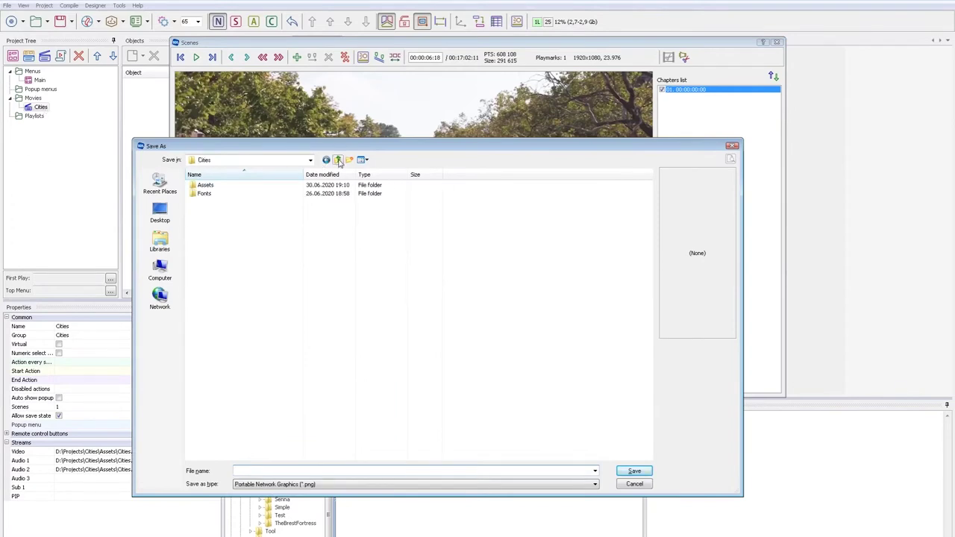
{"action": "key", "text": "Return"}
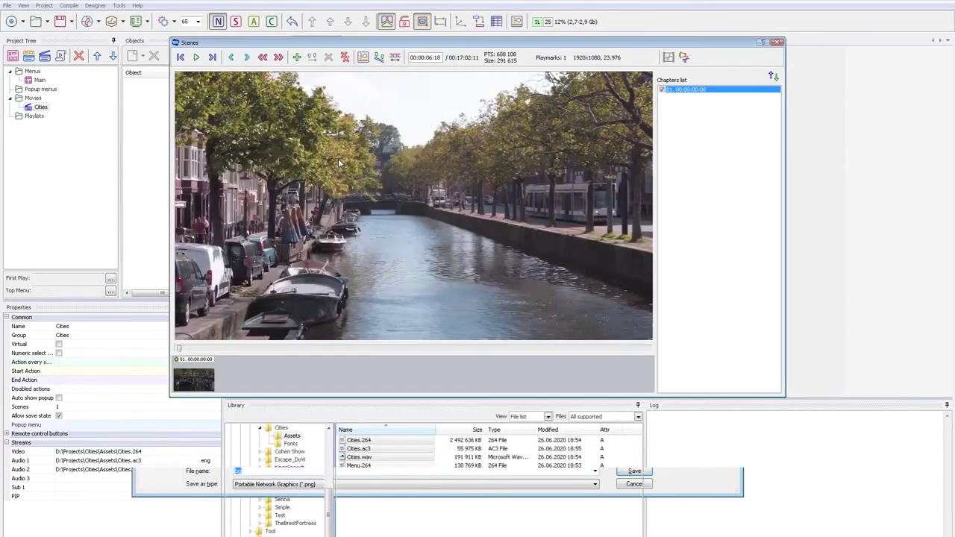
{"action": "left_click", "coordinate": [777, 43]}
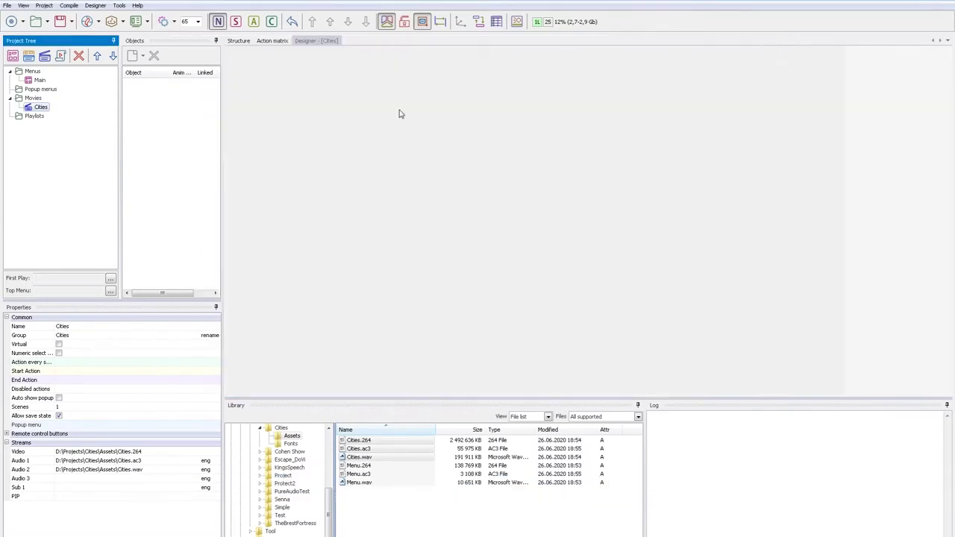
Load bg.png from the Cities folder as the designer background picture of the Main menu
{"action": "left_click", "coordinate": [45, 81]}
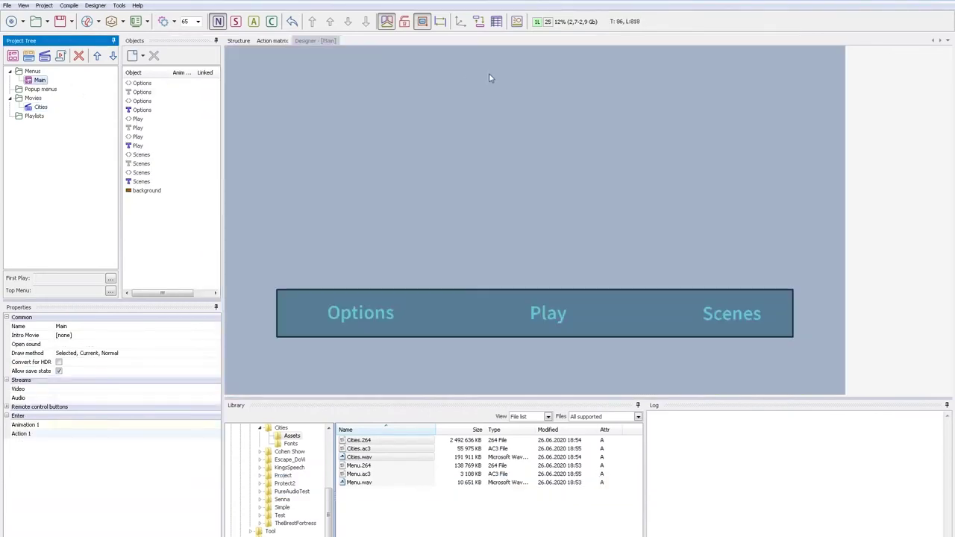
{"action": "left_click", "coordinate": [516, 21]}
{"action": "left_click", "coordinate": [548, 165]}
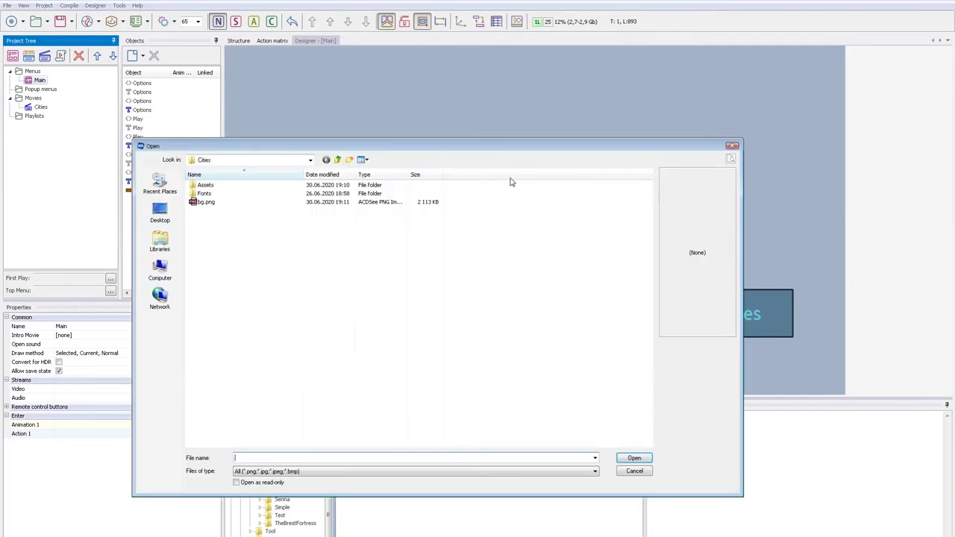
{"action": "double_click", "coordinate": [208, 203]}
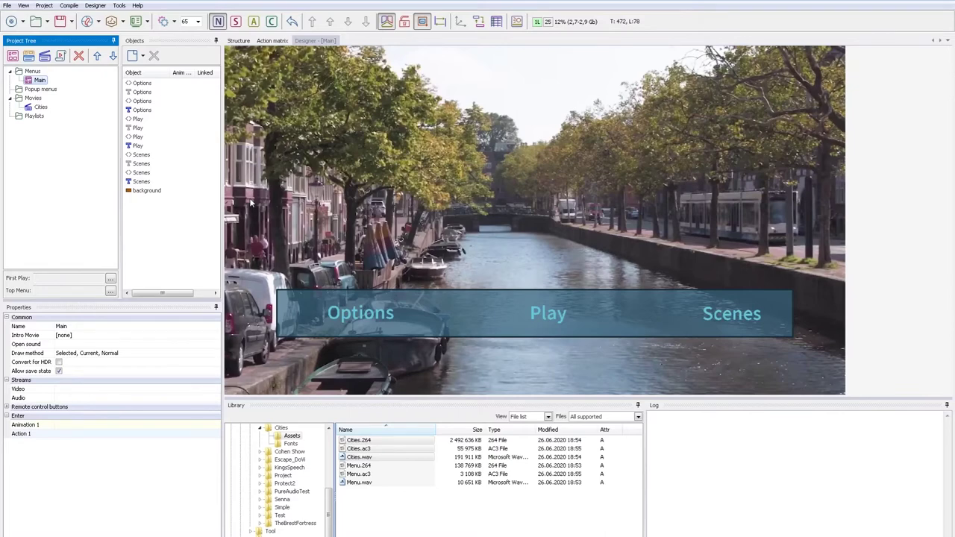
Copy the background bar within the Main menu and order the copy beneath the buttons, directly above the original bar
{"action": "left_click", "coordinate": [306, 309]}
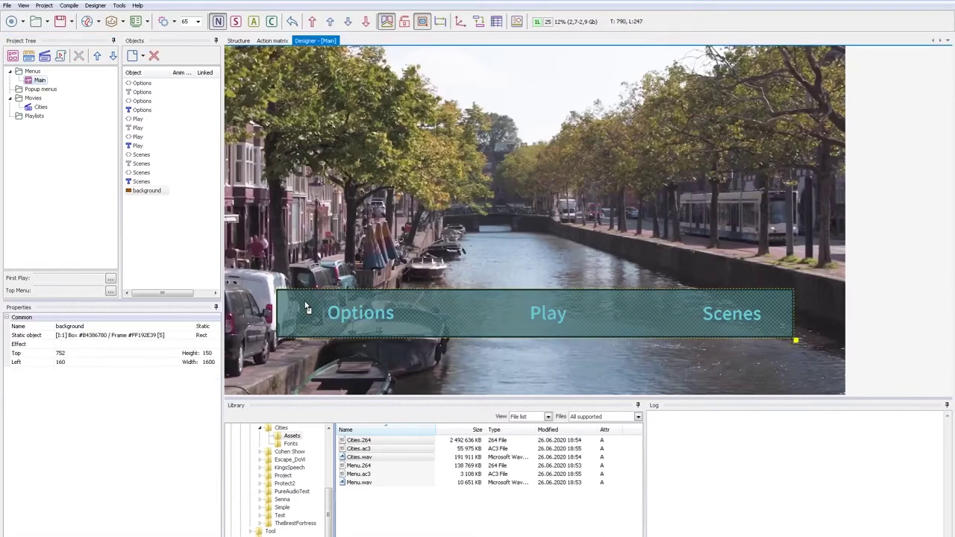
{"action": "key", "text": "ctrl+c"}
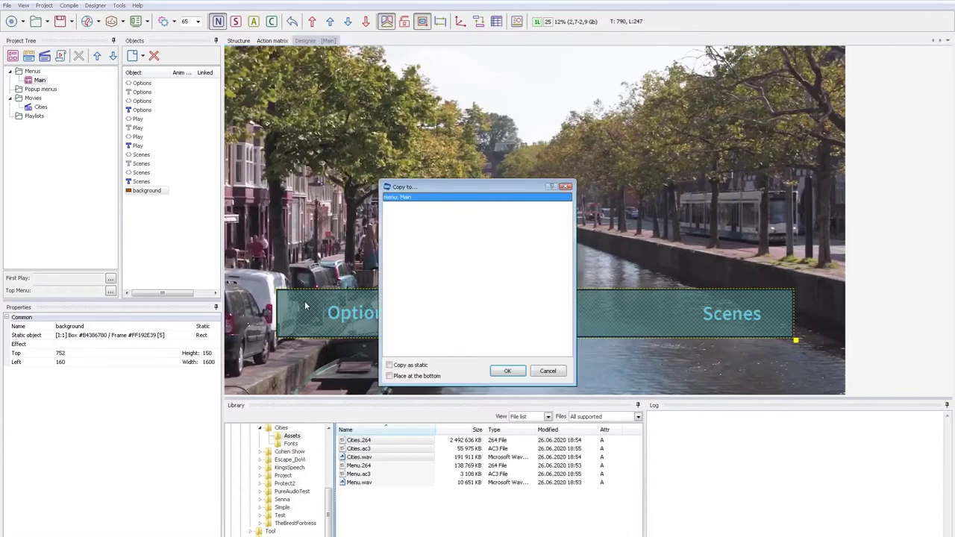
{"action": "key", "text": "Return"}
{"action": "left_click", "coordinate": [306, 308]}
{"action": "left_click", "coordinate": [365, 23]}
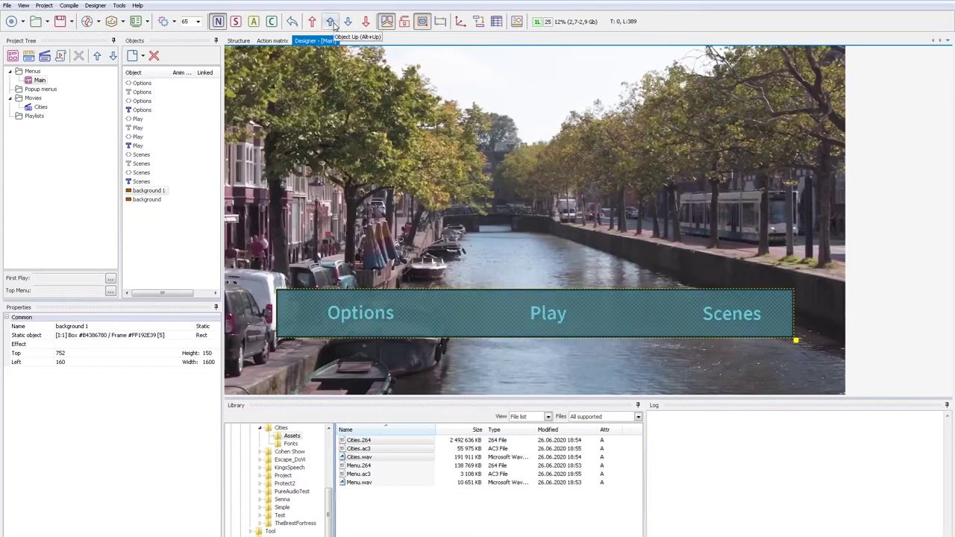
Rename the copied bar bgOptions and set its box transparency to 255 and frame width to 1
{"action": "left_click", "coordinate": [41, 329]}
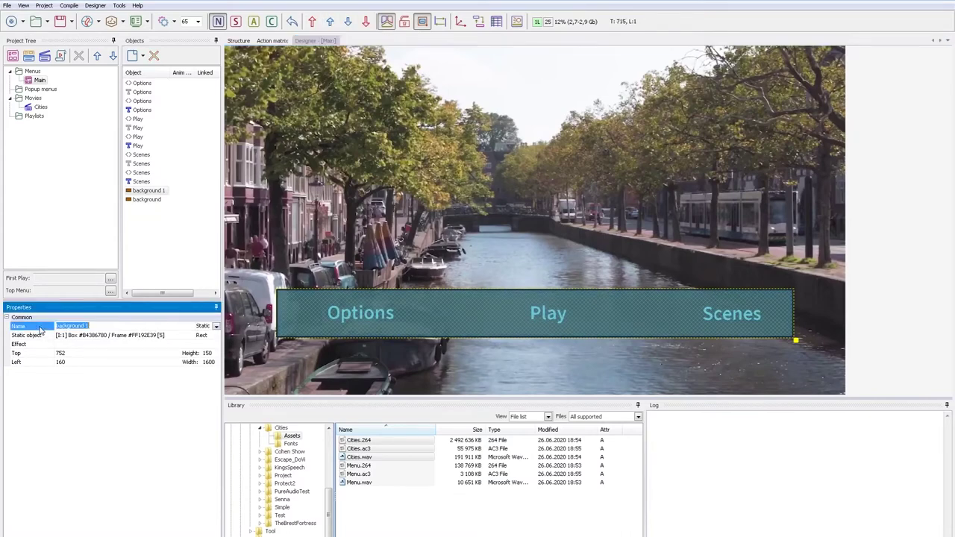
{"action": "type", "text": "bgOptions"}
{"action": "left_click", "coordinate": [41, 335]}
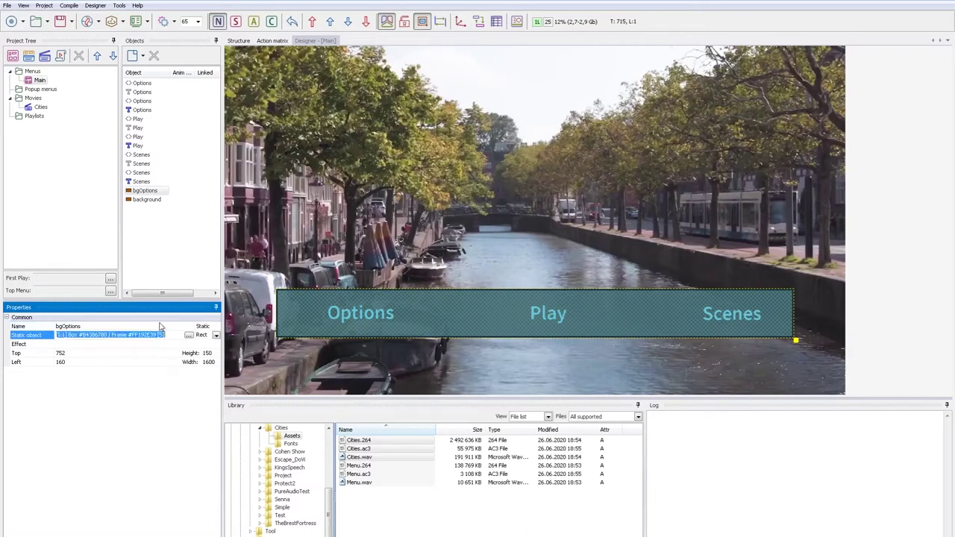
{"action": "double_click", "coordinate": [291, 322]}
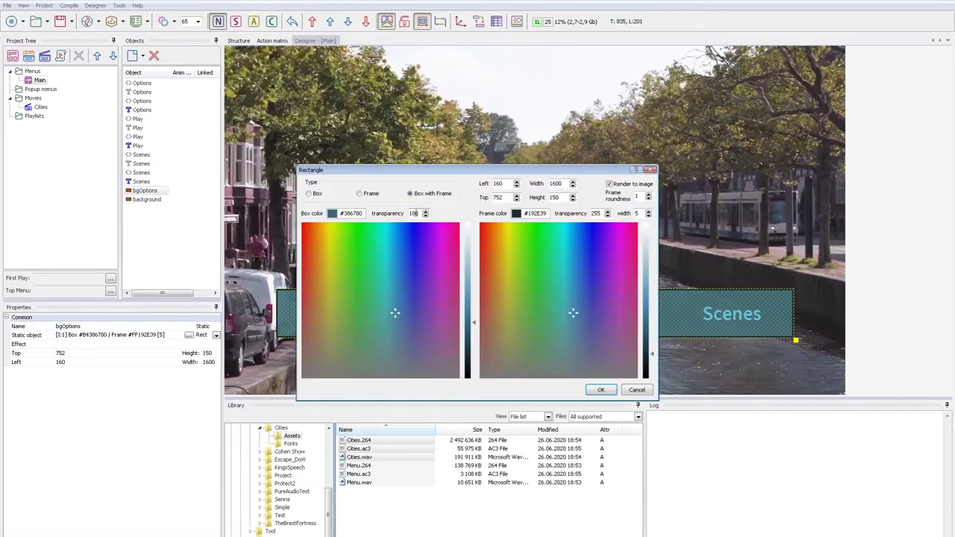
{"action": "type", "text": "255"}
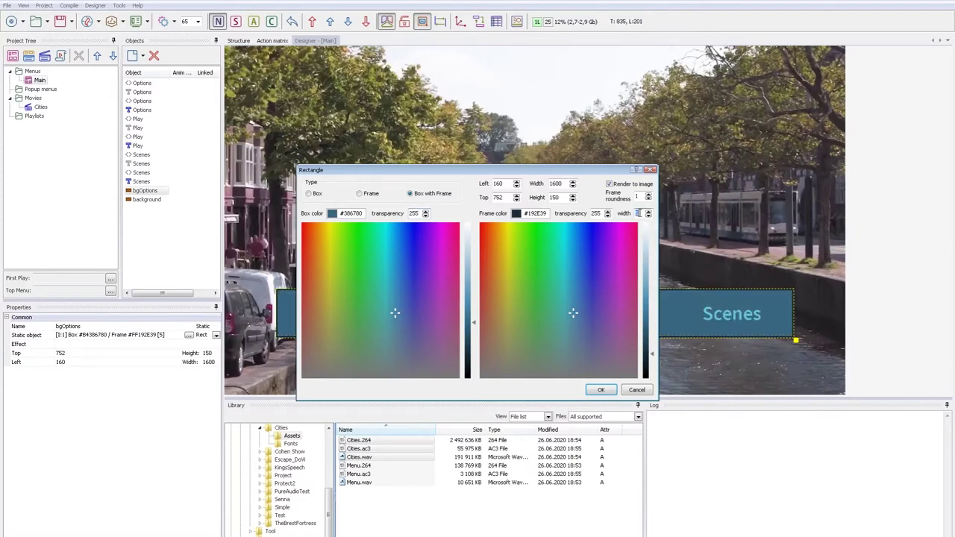
{"action": "type", "text": "1"}
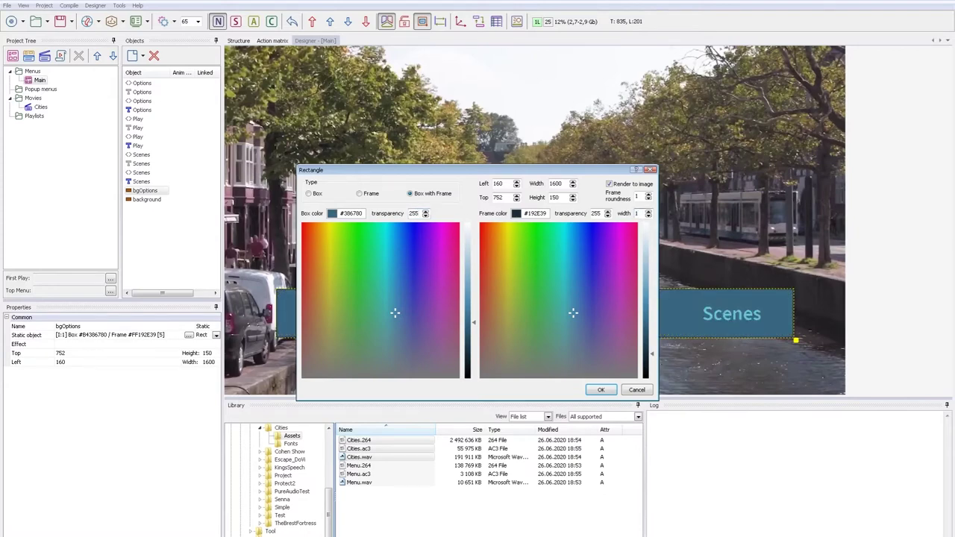
{"action": "left_click", "coordinate": [601, 389]}
Shrink bgOptions to about 308 by 115 and move it behind the Options button, at about left 298, top 779
{"action": "left_click_drag", "start_coordinate": [797, 343], "coordinate": [380, 328]}
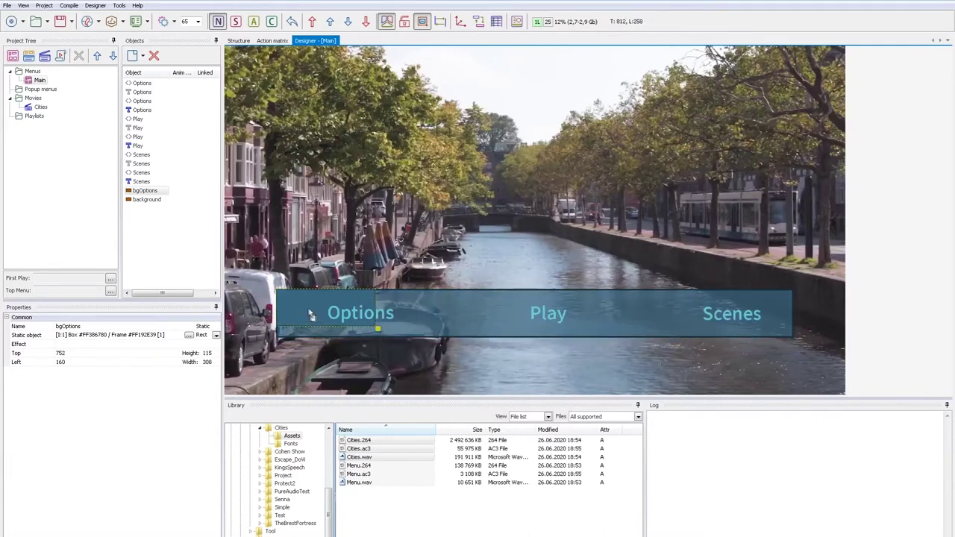
{"action": "left_click_drag", "start_coordinate": [316, 314], "coordinate": [356, 323]}
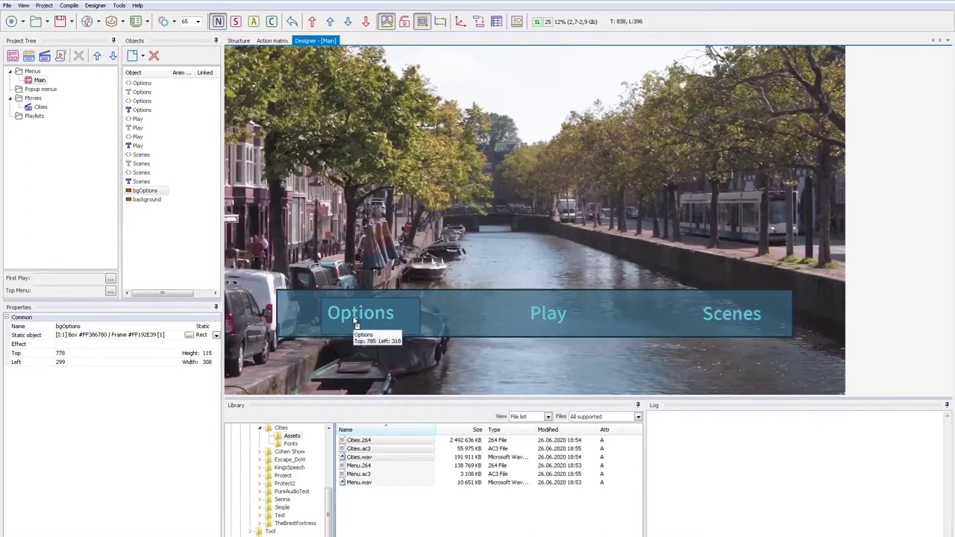
{"action": "scroll", "coordinate": [565, 357], "scroll_direction": "up", "scroll_amount": 2}
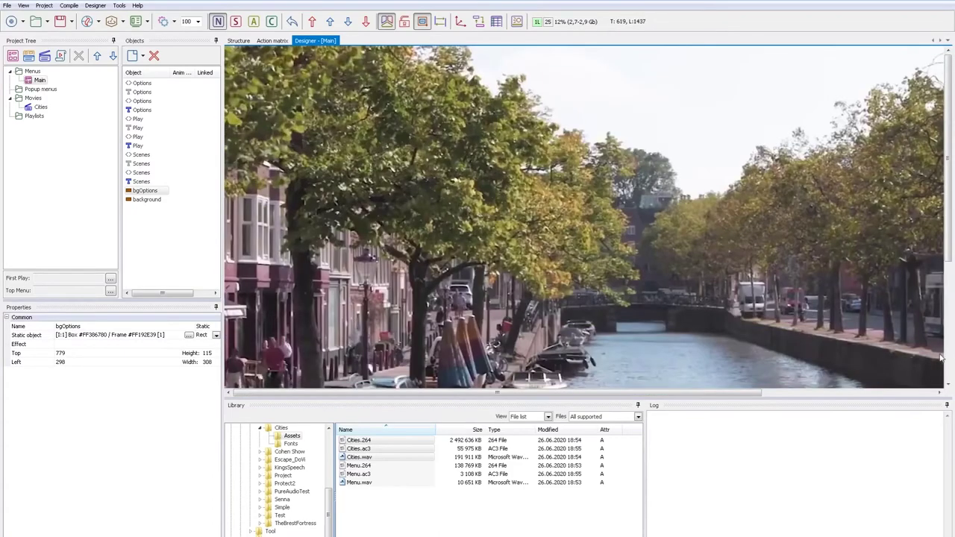
{"action": "left_click", "coordinate": [945, 359]}
{"action": "scroll", "coordinate": [944, 359], "scroll_direction": "down", "scroll_amount": 3}
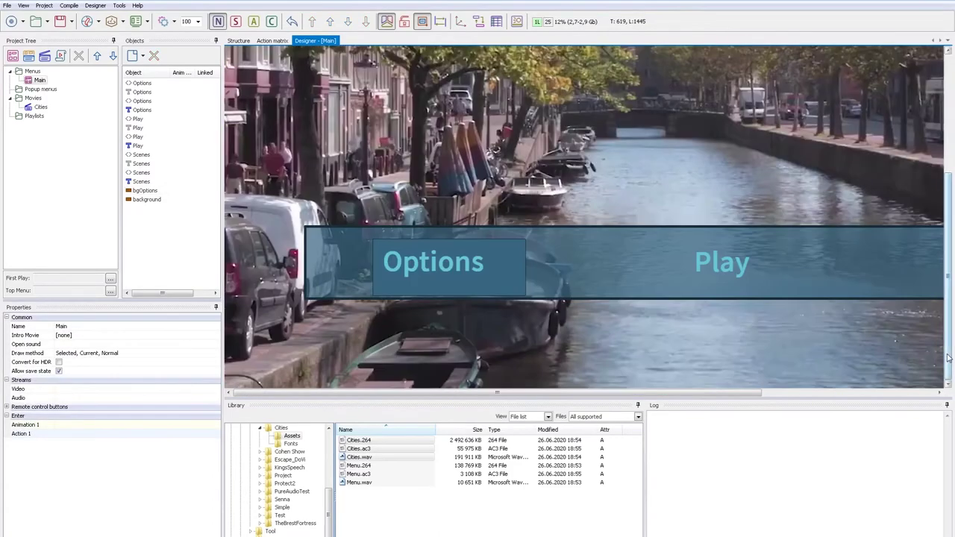
{"action": "left_click", "coordinate": [433, 294]}
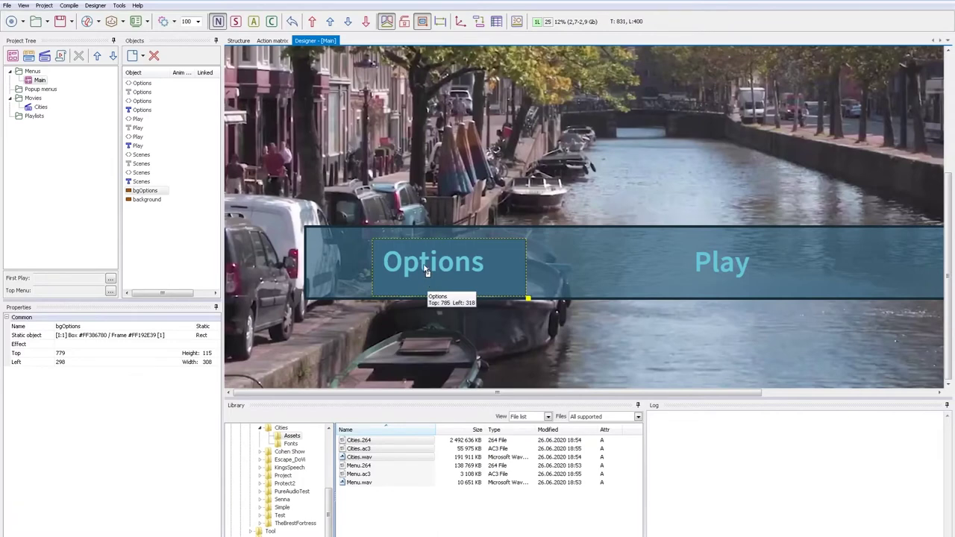
Resize bgOptions to about 244 by 92 around the Options text and nudge it down to top 781
{"action": "left_click", "coordinate": [426, 271]}
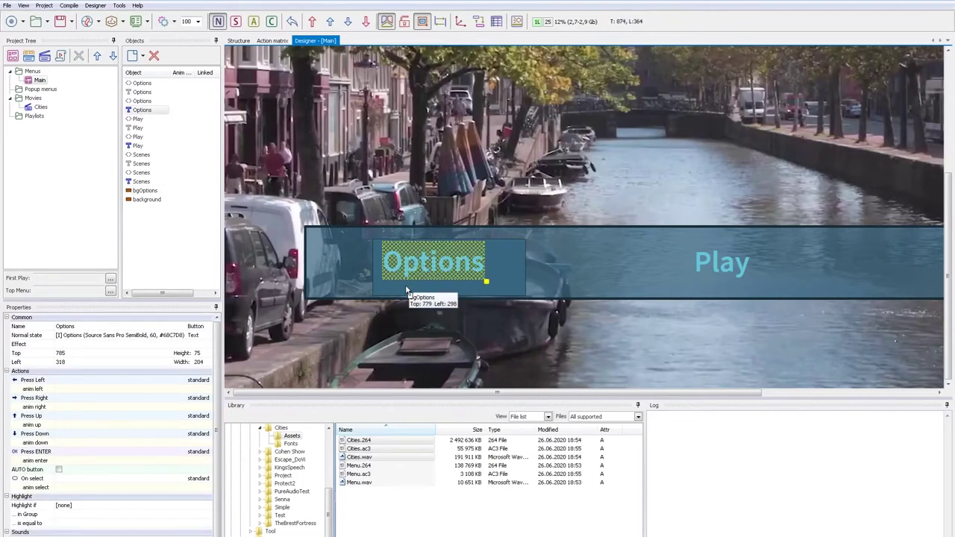
{"action": "left_click", "coordinate": [407, 293]}
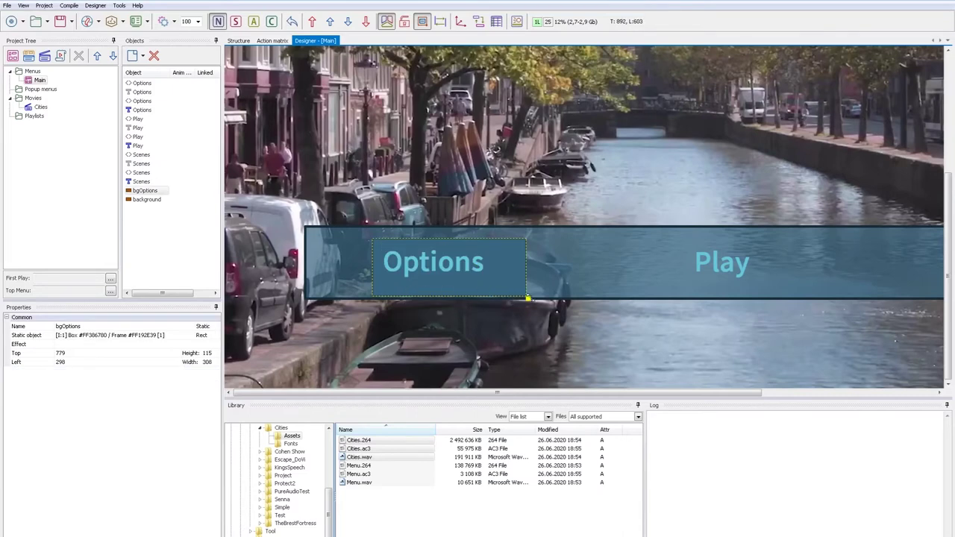
{"action": "left_click_drag", "start_coordinate": [528, 298], "coordinate": [493, 285]}
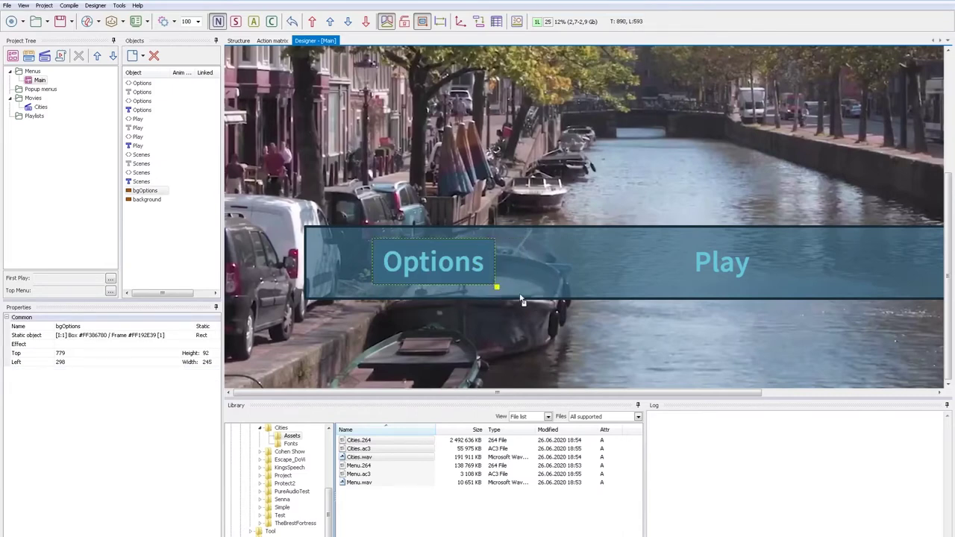
{"action": "key", "text": "Down"}
{"action": "key", "text": "Down"}
Copy bgOptions and place the copy behind the Play text at left 924, top 781, ordered directly above the background bar
{"action": "left_click", "coordinate": [404, 21]}
{"action": "key", "text": "Return"}
{"action": "left_click", "coordinate": [405, 276]}
{"action": "left_click_drag", "start_coordinate": [396, 277], "coordinate": [698, 274]}
{"action": "left_click", "coordinate": [366, 23]}
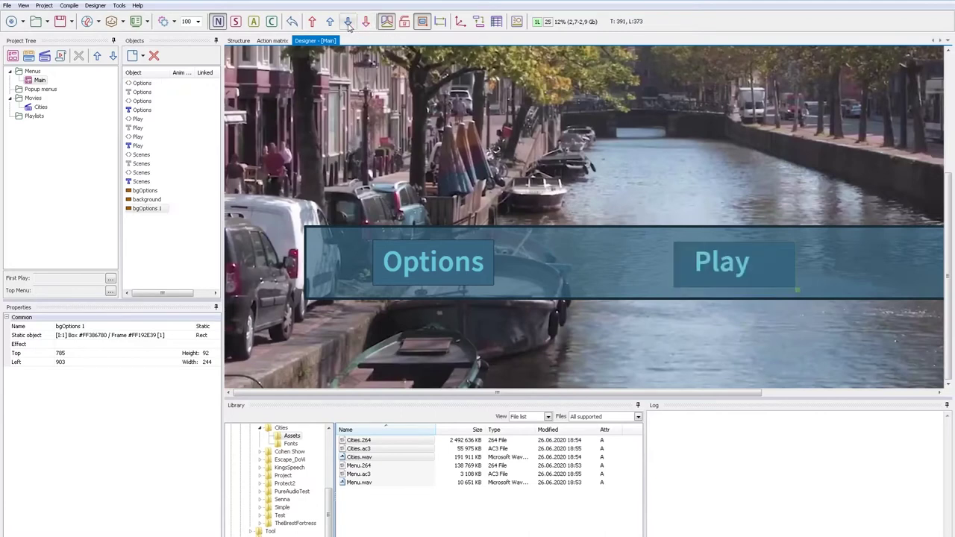
{"action": "left_click_drag", "start_coordinate": [684, 275], "coordinate": [696, 294]}
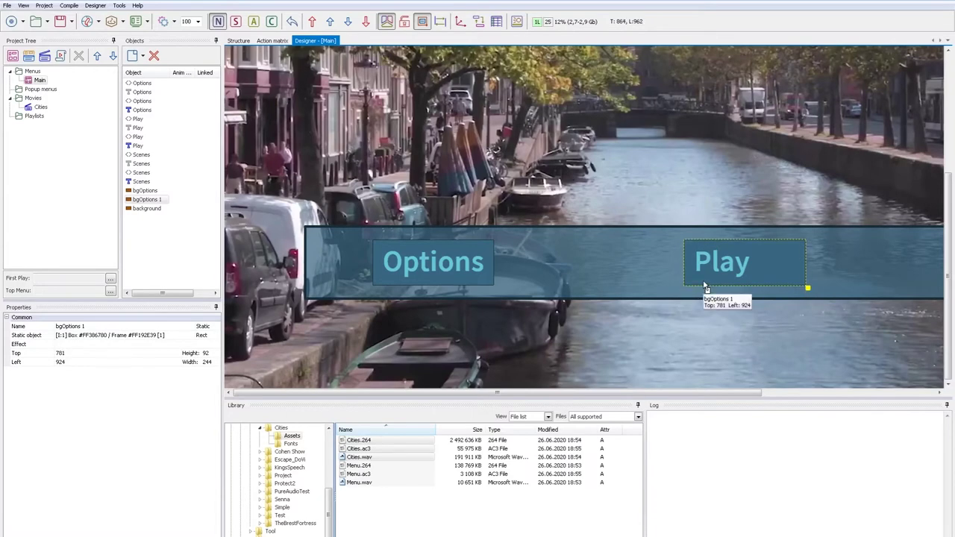
Set the width of the rectangle behind Play to 153
{"action": "double_click", "coordinate": [703, 284]}
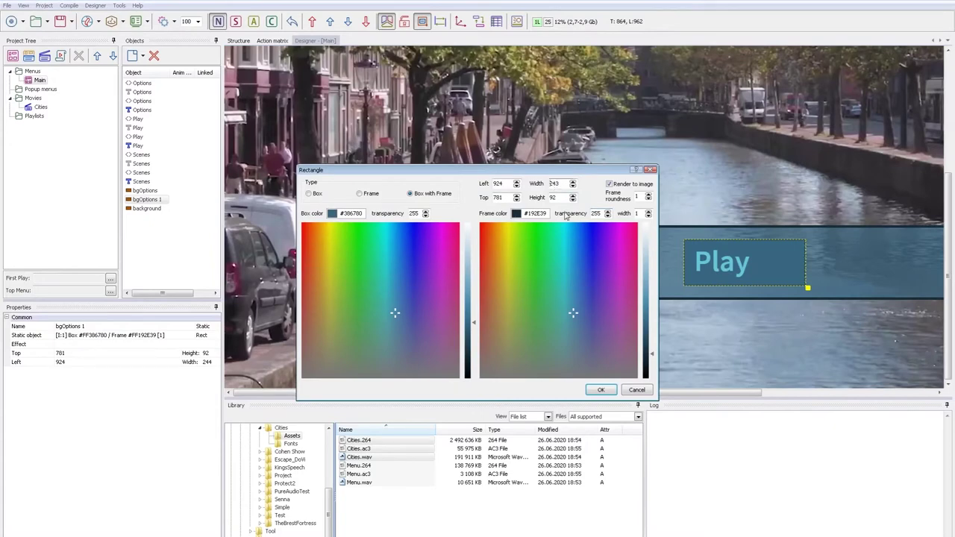
{"action": "key", "text": "Down"}
{"action": "key", "text": "Down"}
{"action": "key", "text": "Down"}
{"action": "key", "text": "Down"}
{"action": "key", "text": "Down"}
{"action": "key", "text": "Down"}
{"action": "key", "text": "Down"}
{"action": "key", "text": "Down"}
{"action": "key", "text": "Down"}
{"action": "key", "text": "Down"}
{"action": "key", "text": "Down"}
{"action": "key", "text": "Down"}
{"action": "key", "text": "Down"}
{"action": "key", "text": "Down"}
{"action": "key", "text": "Down"}
{"action": "key", "text": "Down"}
{"action": "key", "text": "Down"}
{"action": "key", "text": "Down"}
{"action": "key", "text": "Down"}
{"action": "key", "text": "Down"}
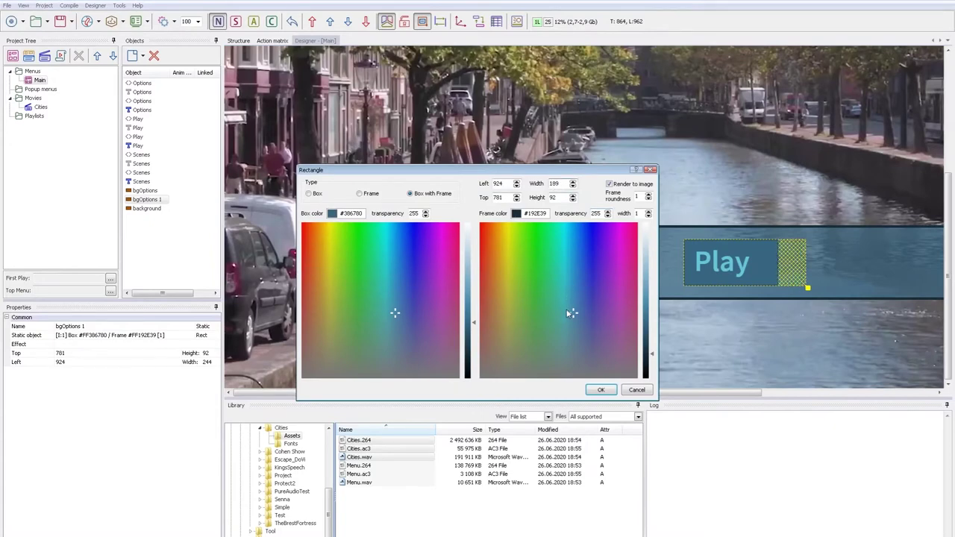
{"action": "key", "text": "Down"}
{"action": "key", "text": "Down"}
{"action": "key", "text": "Down"}
{"action": "key", "text": "Down"}
{"action": "key", "text": "Down"}
{"action": "key", "text": "Down"}
{"action": "key", "text": "Down"}
{"action": "key", "text": "Down"}
{"action": "key", "text": "Down"}
{"action": "key", "text": "Down"}
{"action": "key", "text": "Down"}
{"action": "key", "text": "Down"}
{"action": "key", "text": "Down"}
{"action": "key", "text": "Down"}
{"action": "key", "text": "Down"}
{"action": "key", "text": "Down"}
{"action": "key", "text": "Down"}
{"action": "key", "text": "Down"}
{"action": "key", "text": "Down"}
{"action": "key", "text": "Down"}
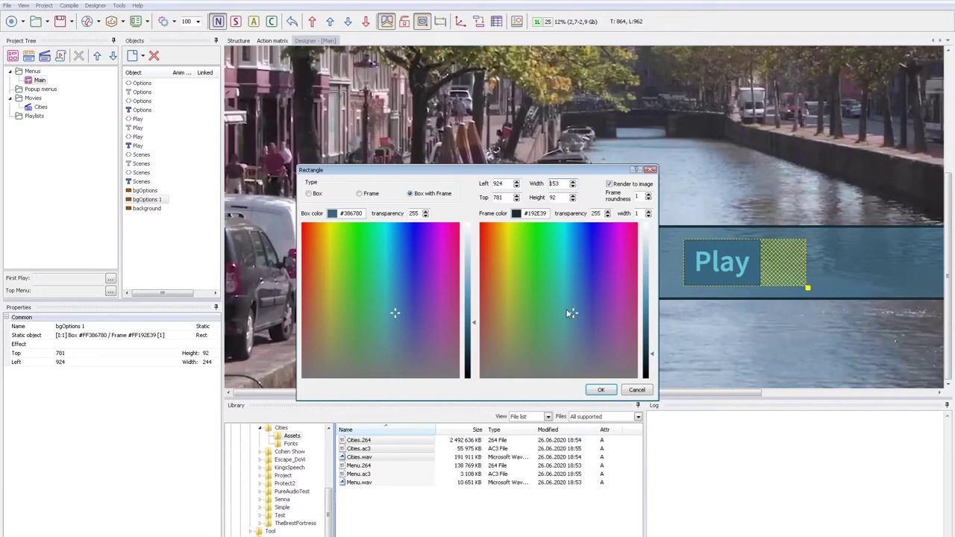
{"action": "left_click", "coordinate": [601, 389]}
Copy bgOptions again and place the copy over the Scenes text at about left 1450, ordered beneath the text and directly above the background bar
{"action": "left_click", "coordinate": [483, 290]}
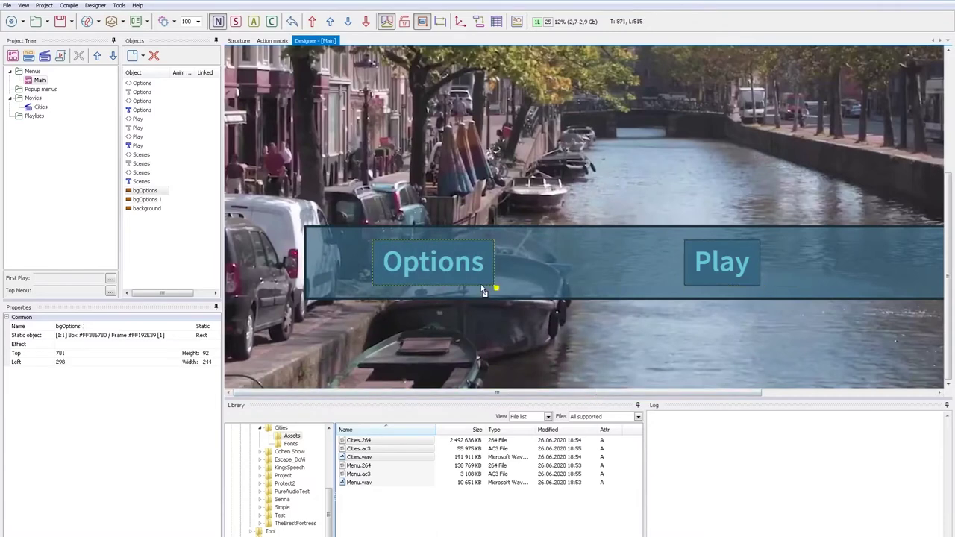
{"action": "key", "text": "ctrl+v"}
{"action": "key", "text": "Return"}
{"action": "left_click_drag", "start_coordinate": [427, 266], "coordinate": [851, 270]}
{"action": "left_click", "coordinate": [860, 393]}
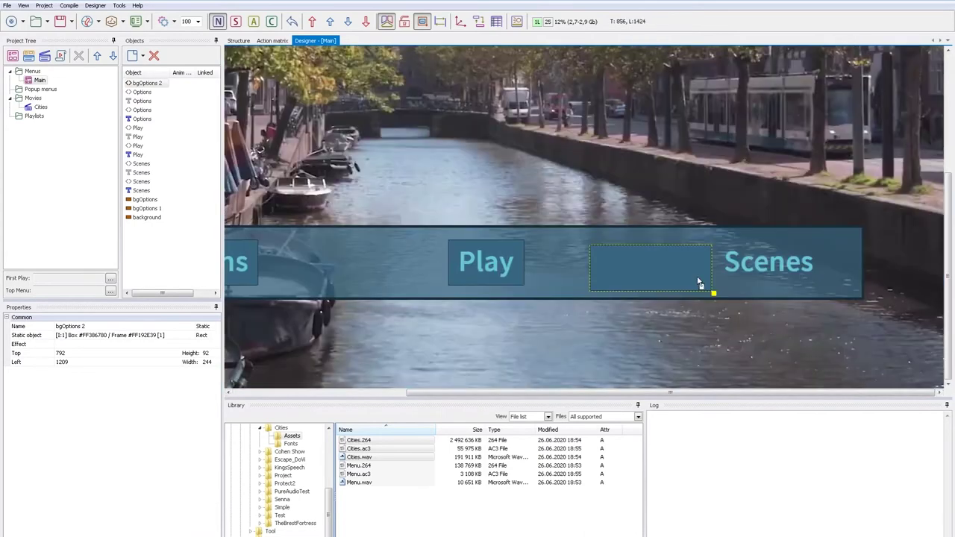
{"action": "left_click_drag", "start_coordinate": [625, 273], "coordinate": [744, 266]}
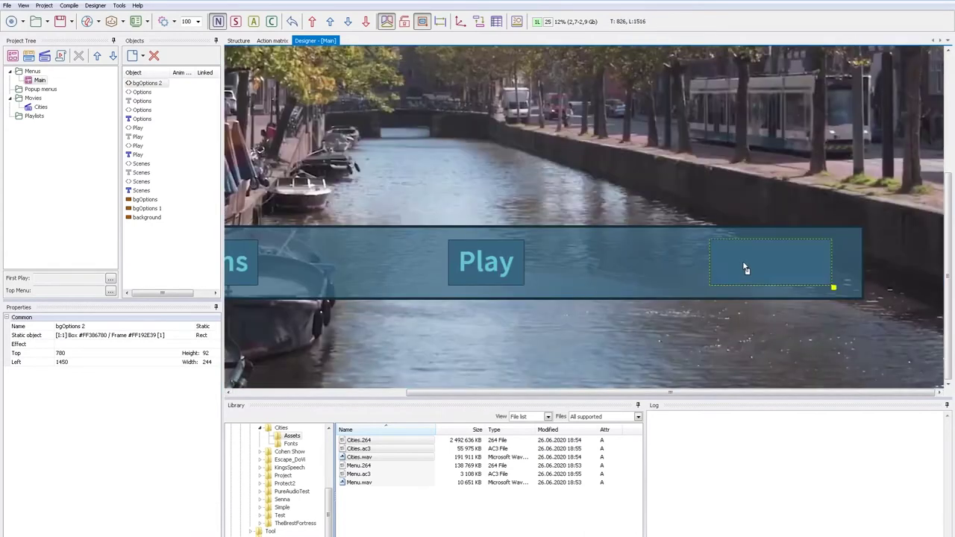
{"action": "left_click", "coordinate": [366, 22]}
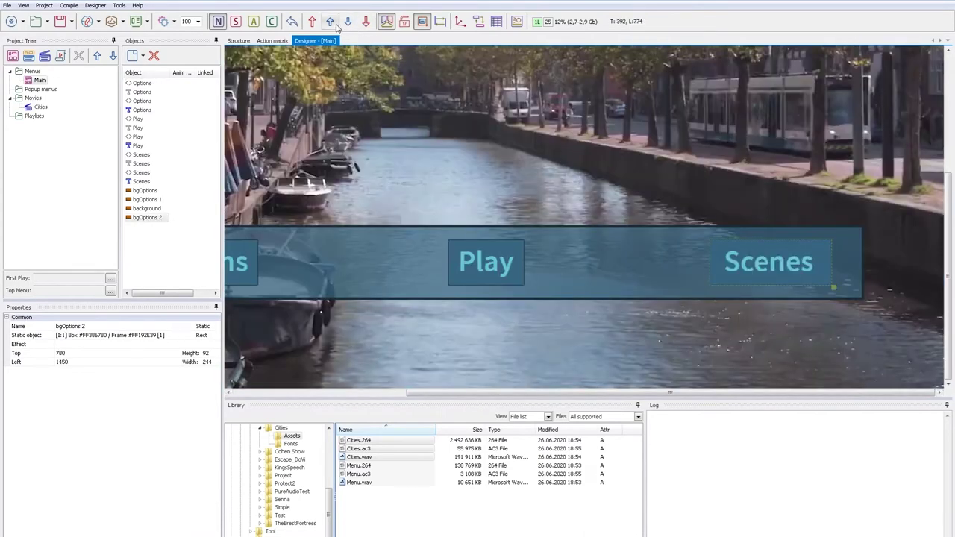
{"action": "left_click", "coordinate": [330, 23]}
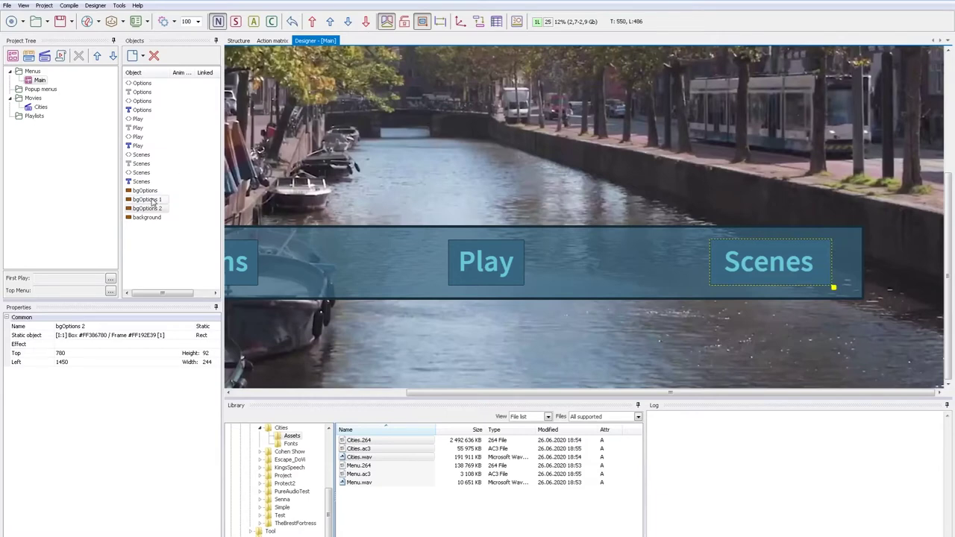
Rename the rectangle behind Play bgPlay and the one behind Scenes bgScenes
{"action": "left_click", "coordinate": [153, 202]}
{"action": "left_click", "coordinate": [88, 326]}
{"action": "type", "text": "bgPlay"}
{"action": "key", "text": "Tab"}
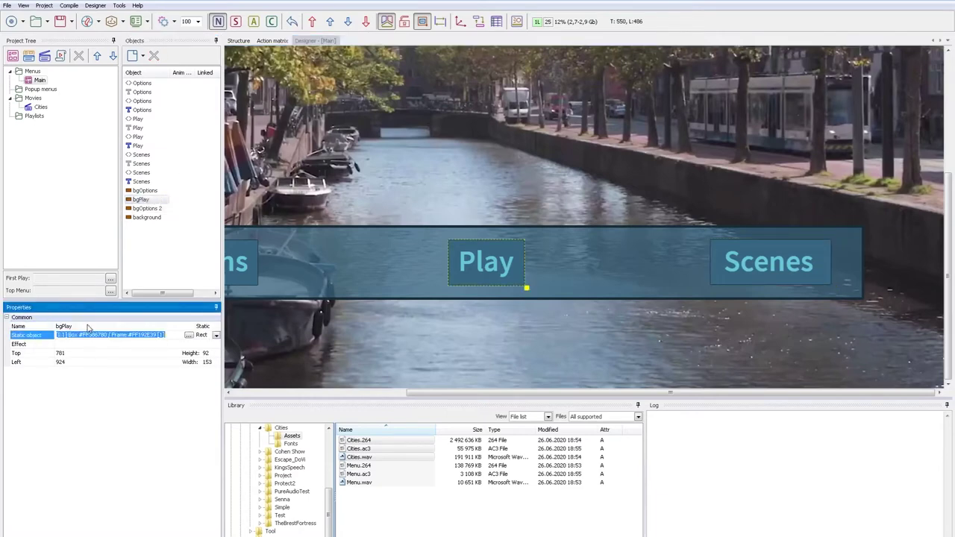
{"action": "left_click", "coordinate": [714, 284]}
{"action": "left_click", "coordinate": [31, 329]}
{"action": "type", "text": "b"}
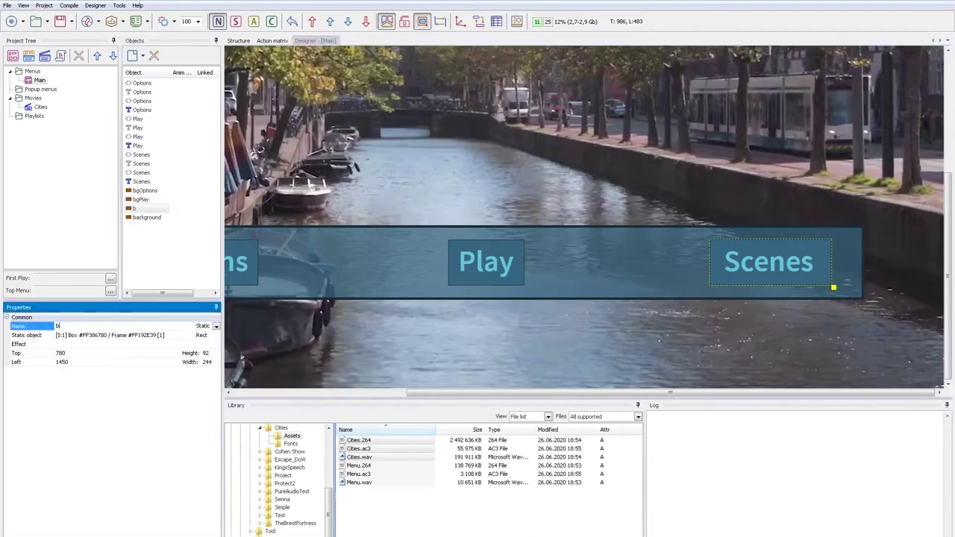
{"action": "type", "text": "gScenes"}
{"action": "key", "text": "Tab"}
Move bgScenes to left 1458 with a width of 222, and level the button backgrounds at top 780
{"action": "left_click_drag", "start_coordinate": [713, 284], "coordinate": [721, 285]}
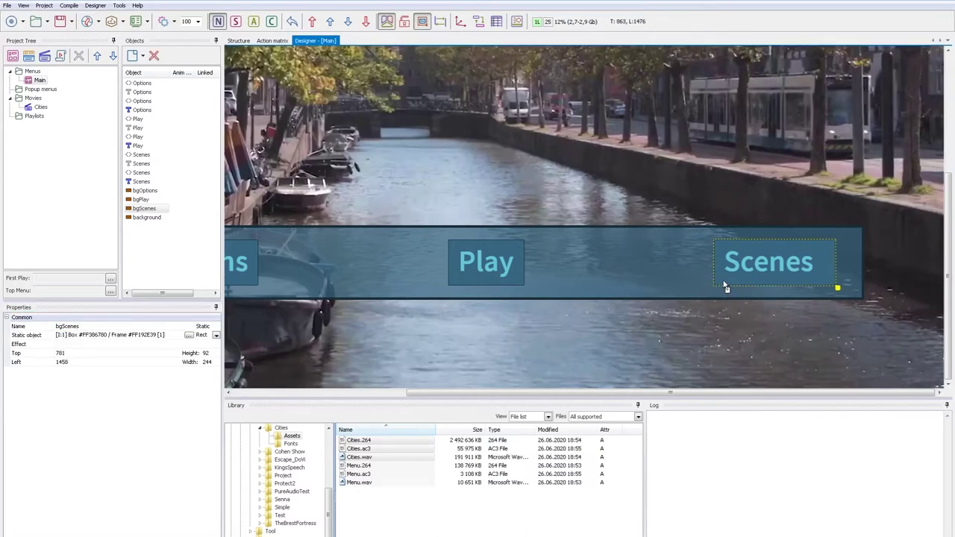
{"action": "double_click", "coordinate": [724, 285]}
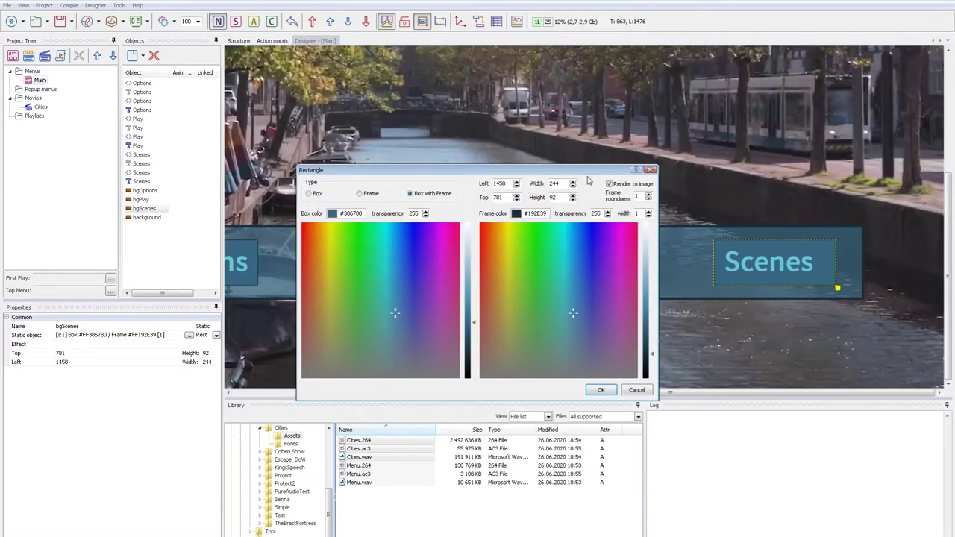
{"action": "scroll", "coordinate": [565, 183], "scroll_direction": "down", "scroll_amount": 20}
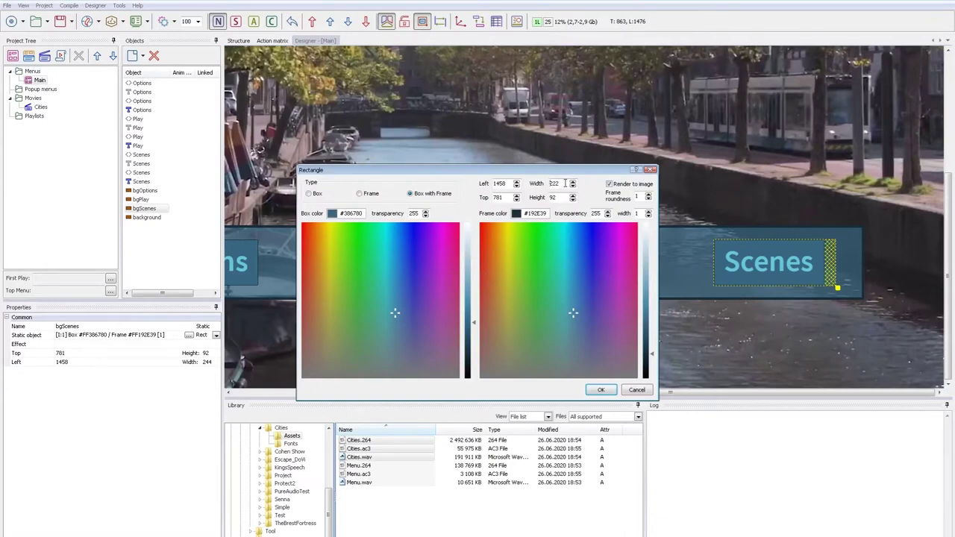
{"action": "left_click", "coordinate": [601, 390]}
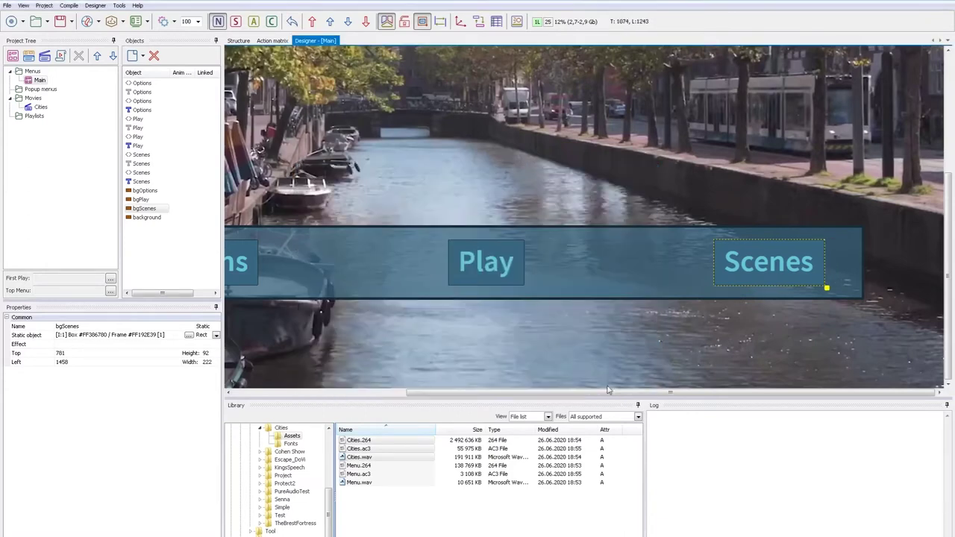
{"action": "left_click", "coordinate": [481, 288]}
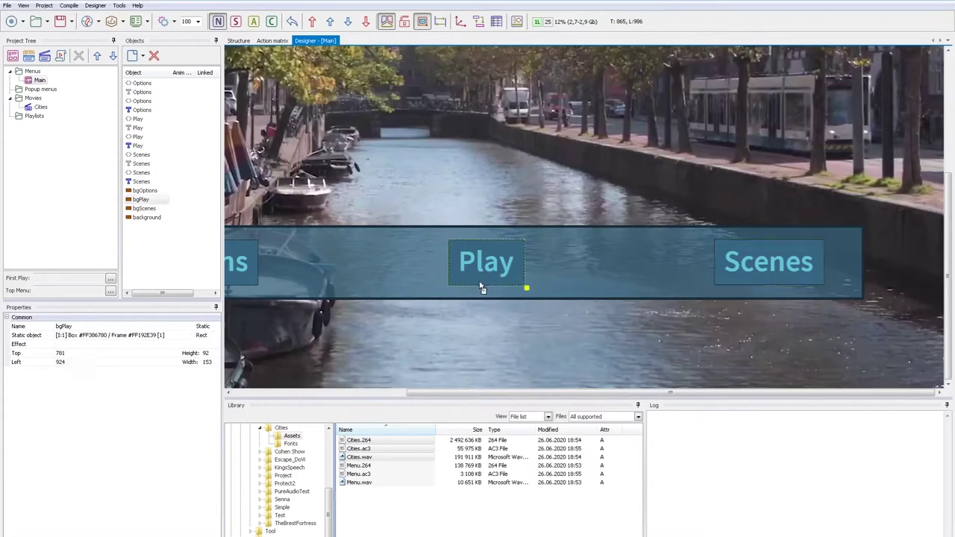
{"action": "left_click", "coordinate": [255, 281]}
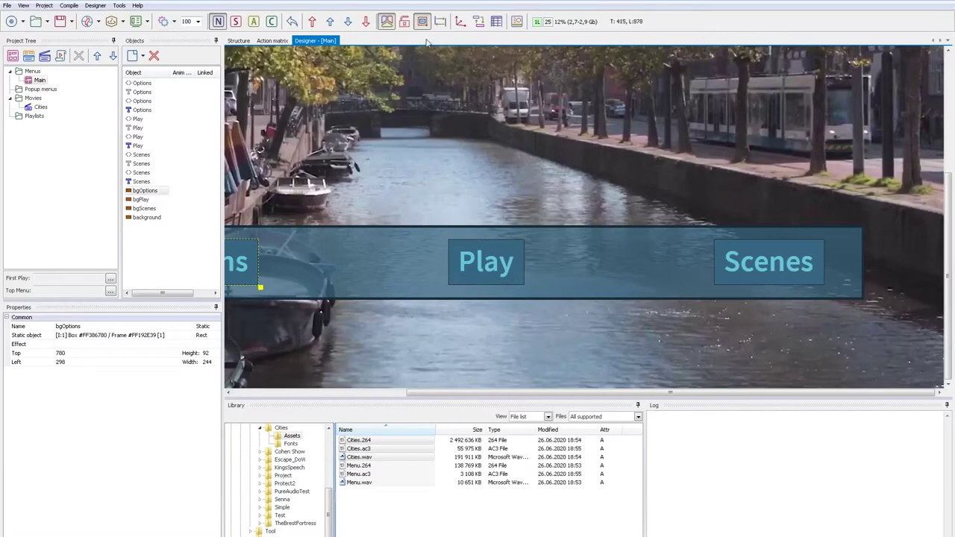
Lock the objects' positions in the designer and save the project
{"action": "left_click", "coordinate": [405, 21]}
{"action": "left_click", "coordinate": [411, 131]}
{"action": "scroll", "coordinate": [410, 130], "scroll_direction": "down", "scroll_amount": 1}
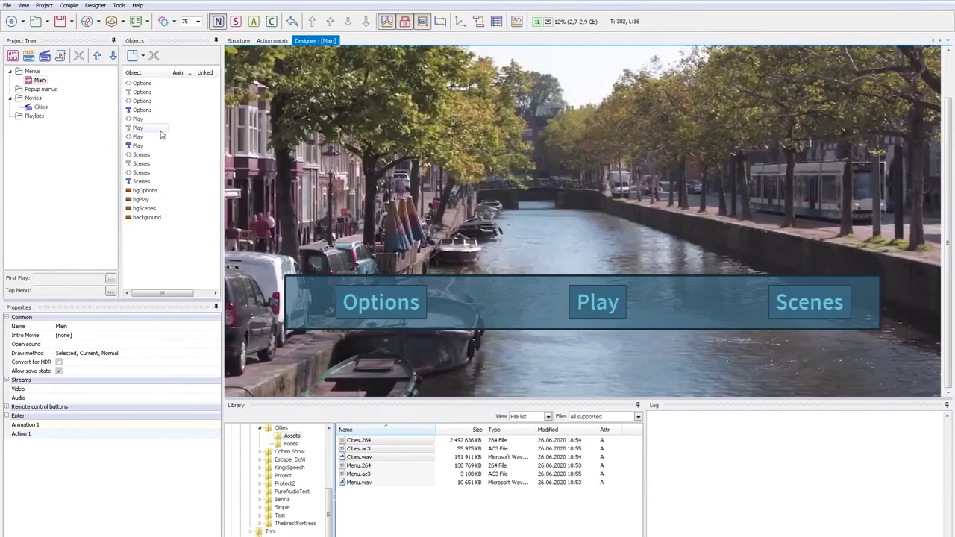
{"action": "left_click", "coordinate": [63, 23]}
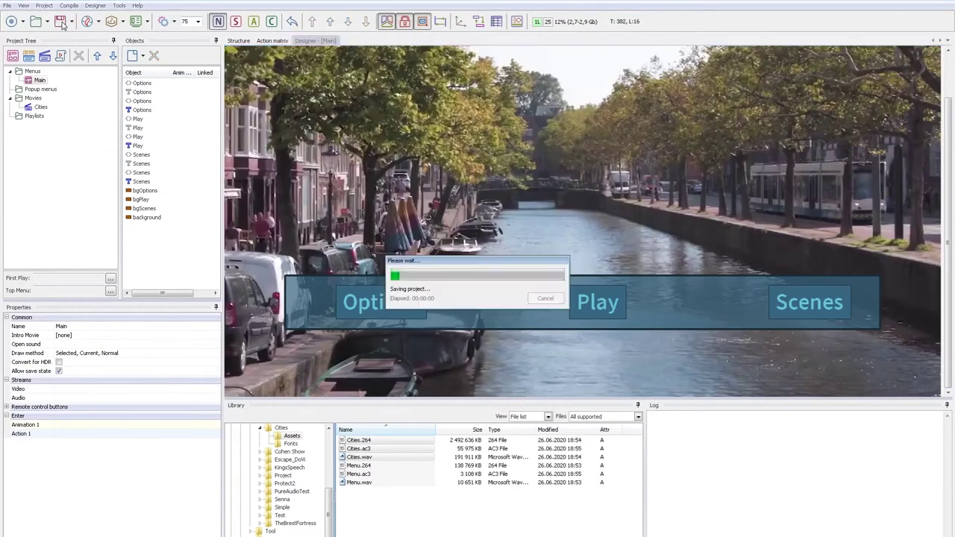
Link the bgOptions rectangle to Options.Normal
{"action": "left_click", "coordinate": [339, 316]}
{"action": "right_click", "coordinate": [339, 316]}
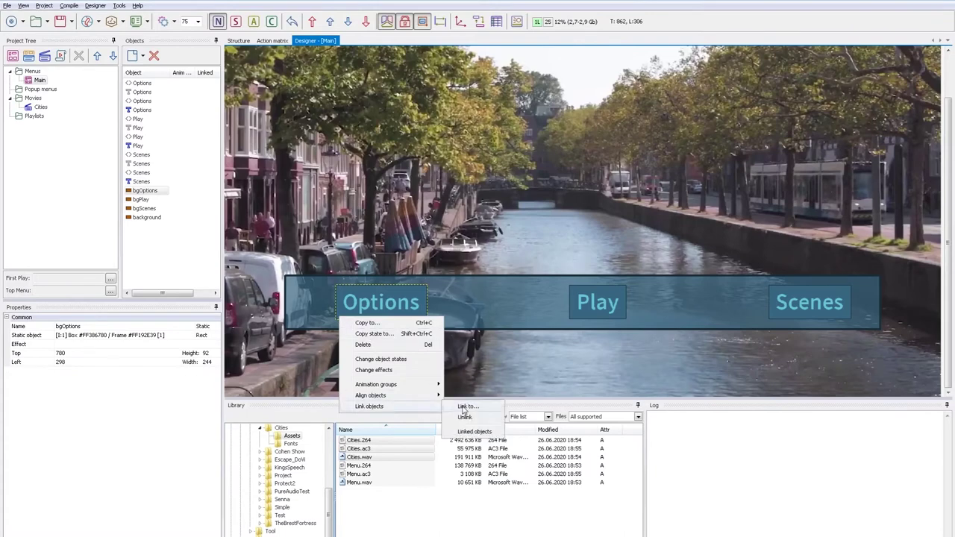
{"action": "left_click", "coordinate": [465, 411]}
{"action": "left_click", "coordinate": [429, 164]}
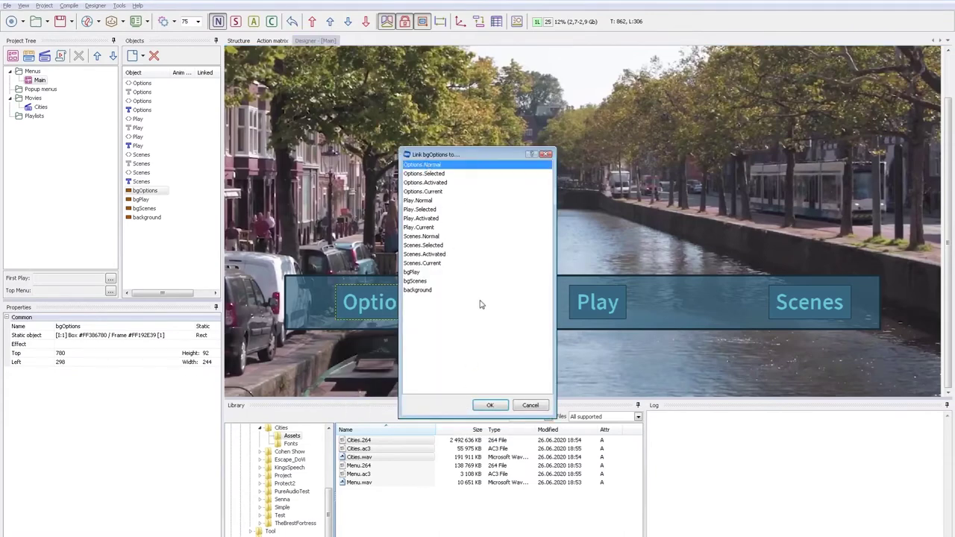
{"action": "left_click", "coordinate": [490, 405]}
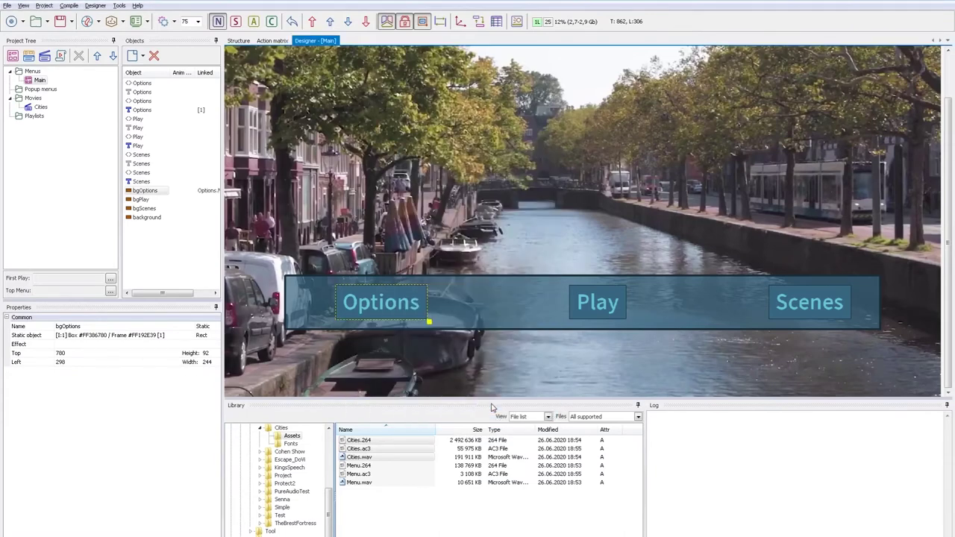
Link the bgPlay rectangle to Play.Normal
{"action": "right_click", "coordinate": [571, 313]}
{"action": "mouse_move", "coordinate": [601, 401]}
{"action": "left_click", "coordinate": [690, 404]}
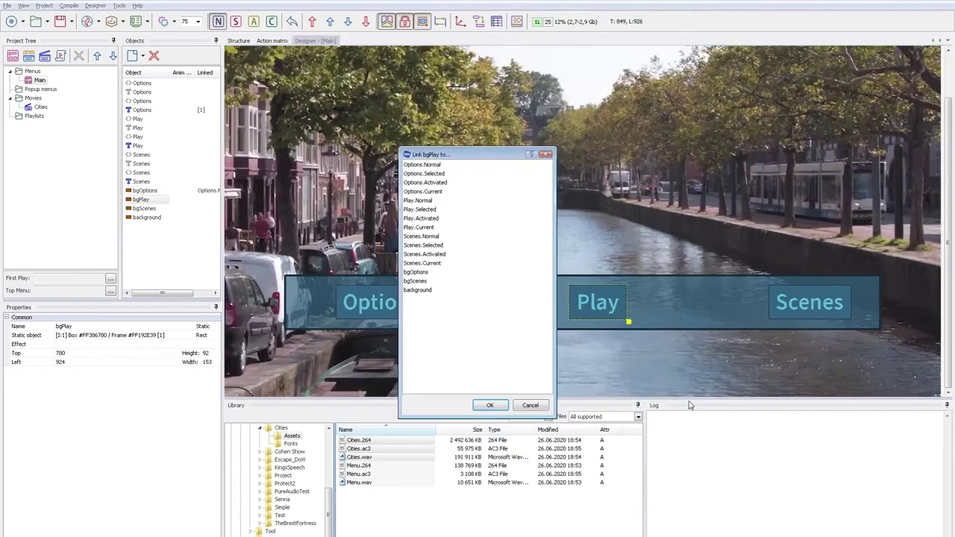
{"action": "left_click", "coordinate": [418, 200]}
{"action": "left_click", "coordinate": [490, 406]}
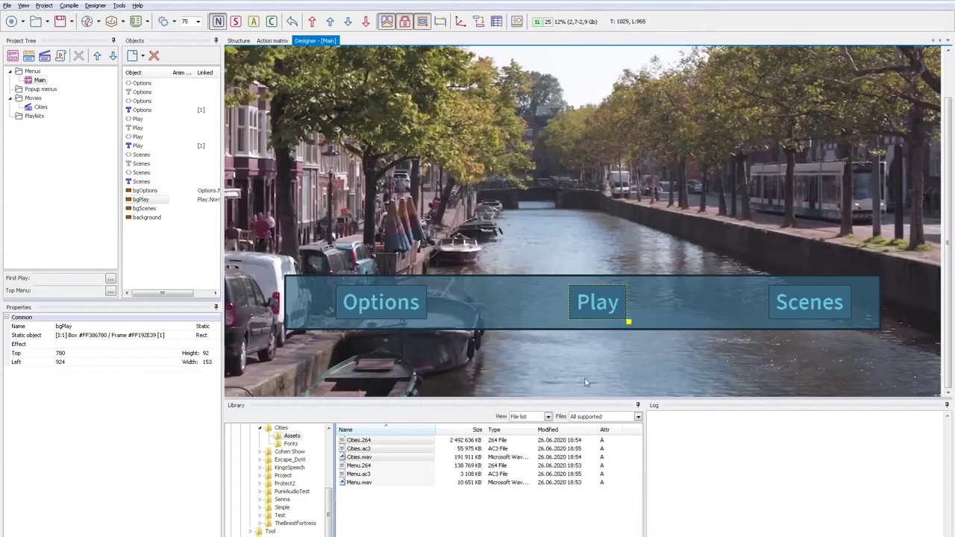
Link the bgScenes rectangle to Scenes.Normal
{"action": "right_click", "coordinate": [810, 321]}
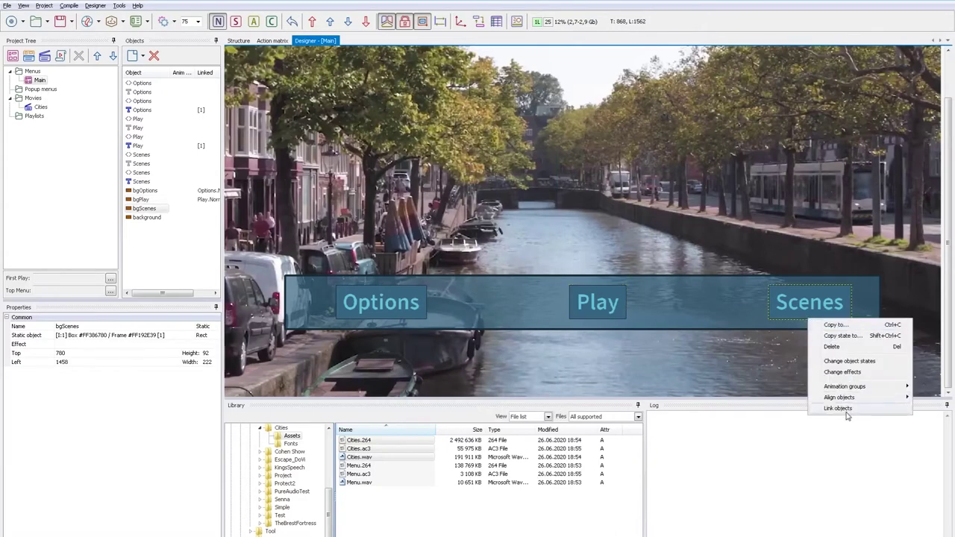
{"action": "mouse_move", "coordinate": [847, 416]}
{"action": "left_click", "coordinate": [796, 412]}
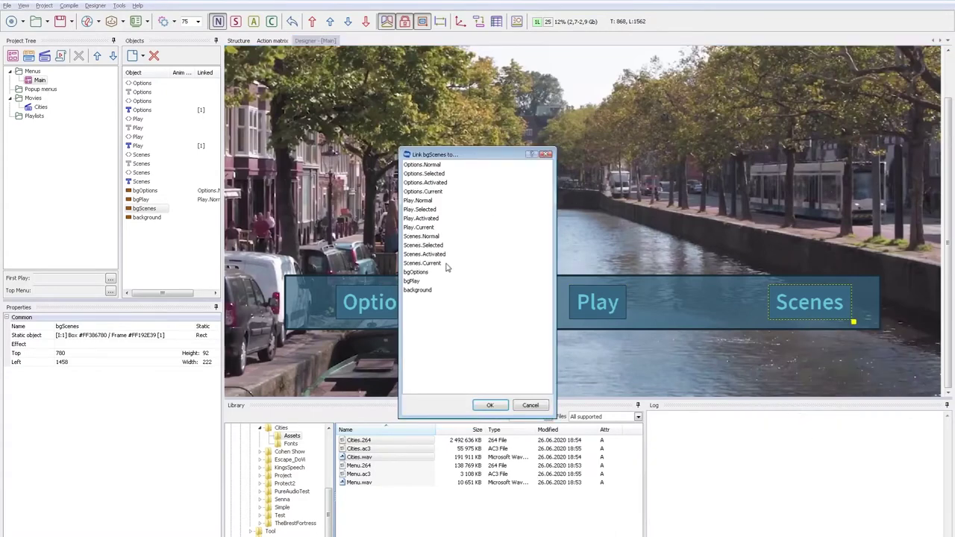
{"action": "left_click", "coordinate": [430, 237]}
{"action": "left_click", "coordinate": [490, 405]}
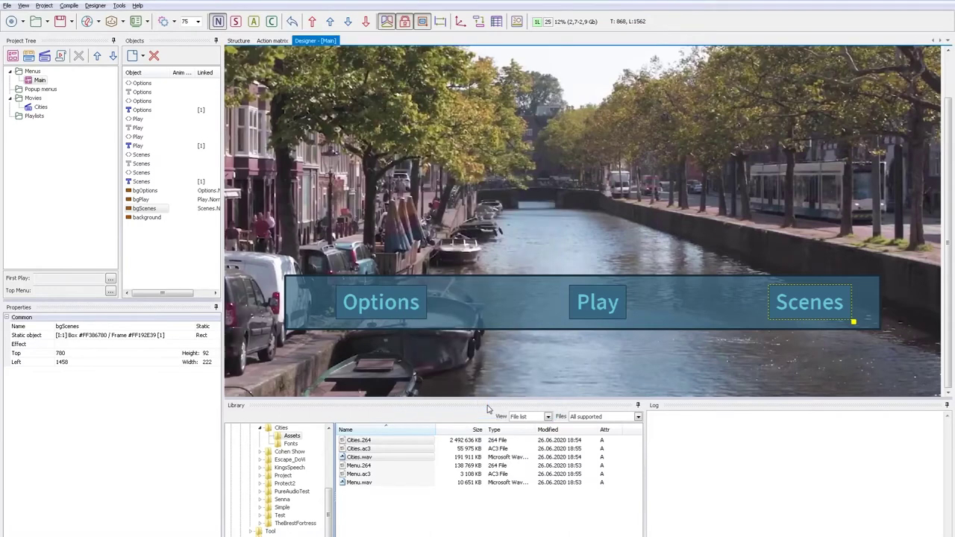
Generate a horizontal rearrange-buttons carousel from the Main menu with 6 frames, margin 165, button space 25, centered selected item and quad out tween
{"action": "mouse_move", "coordinate": [174, 293]}
{"action": "left_mouse_down"}
{"action": "mouse_move", "coordinate": [192, 295]}
{"action": "mouse_move", "coordinate": [161, 294]}
{"action": "left_mouse_up"}
{"action": "left_click", "coordinate": [291, 303]}
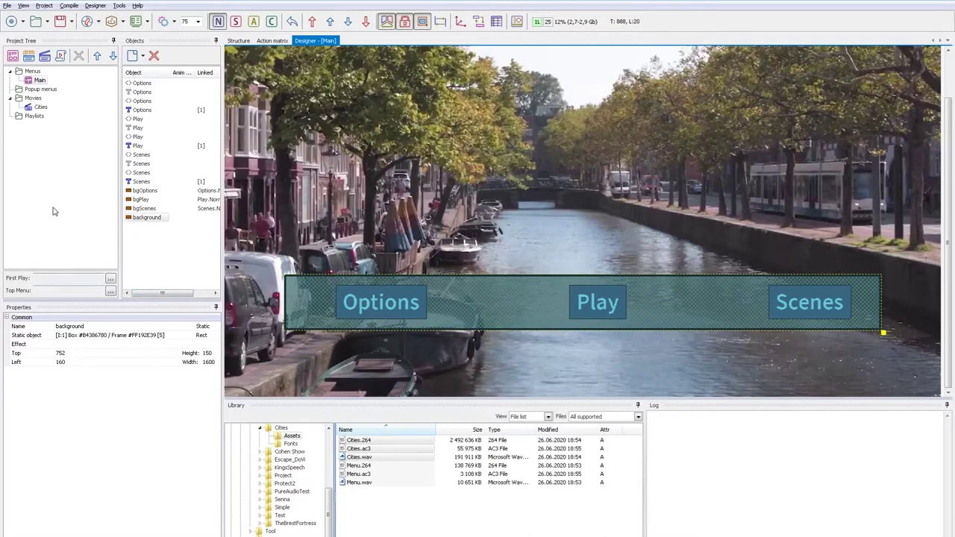
{"action": "left_click", "coordinate": [38, 81]}
{"action": "right_click", "coordinate": [38, 81]}
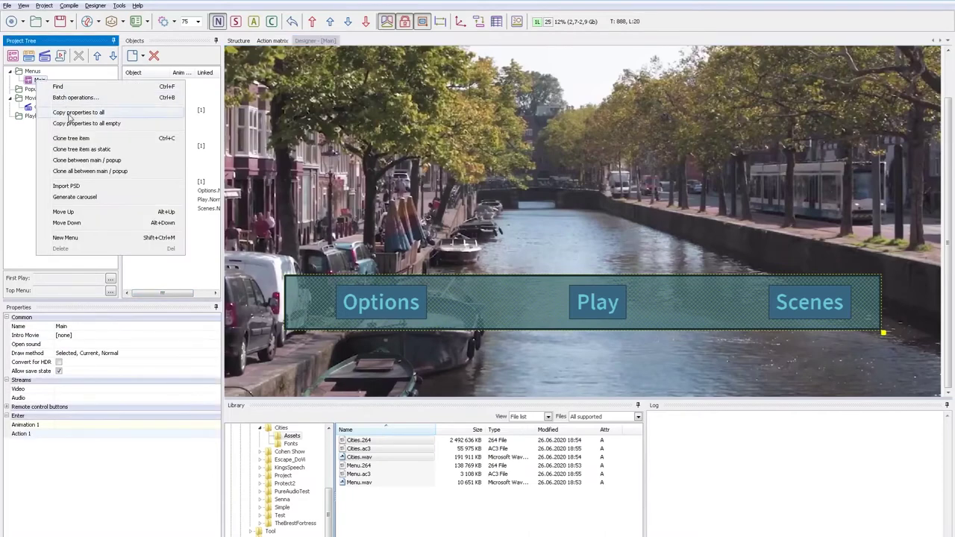
{"action": "left_click", "coordinate": [103, 198]}
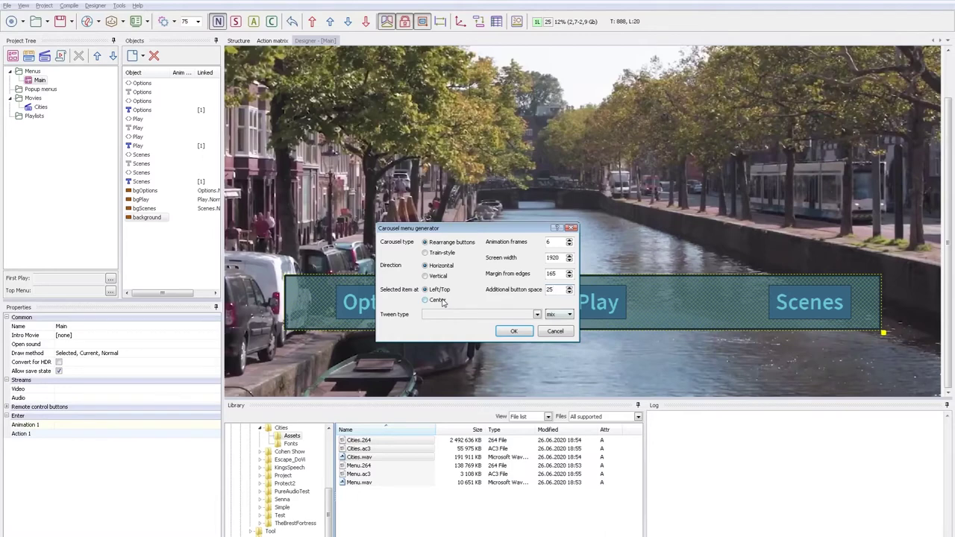
{"action": "left_click", "coordinate": [440, 301]}
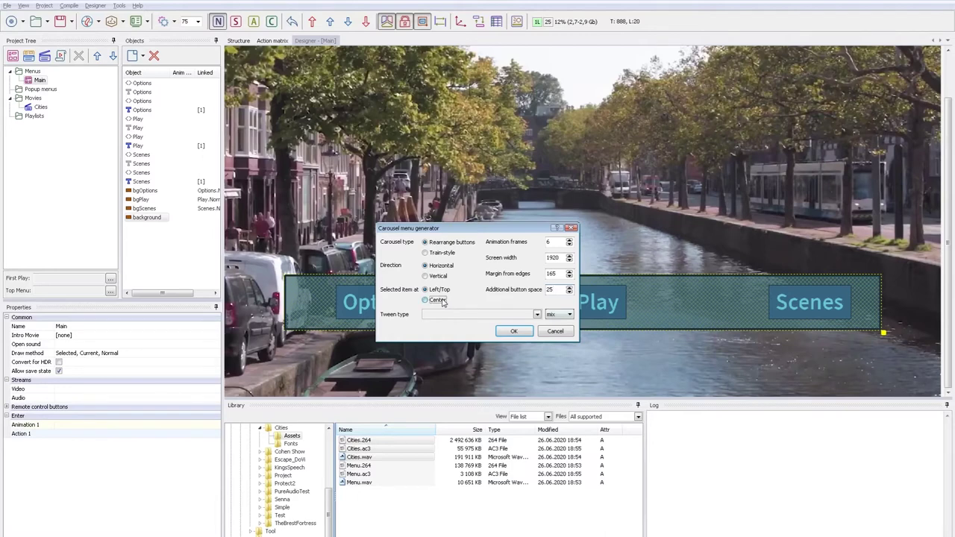
{"action": "left_click", "coordinate": [538, 316]}
{"action": "left_click", "coordinate": [505, 331]}
{"action": "left_click", "coordinate": [552, 315]}
{"action": "left_click", "coordinate": [558, 330]}
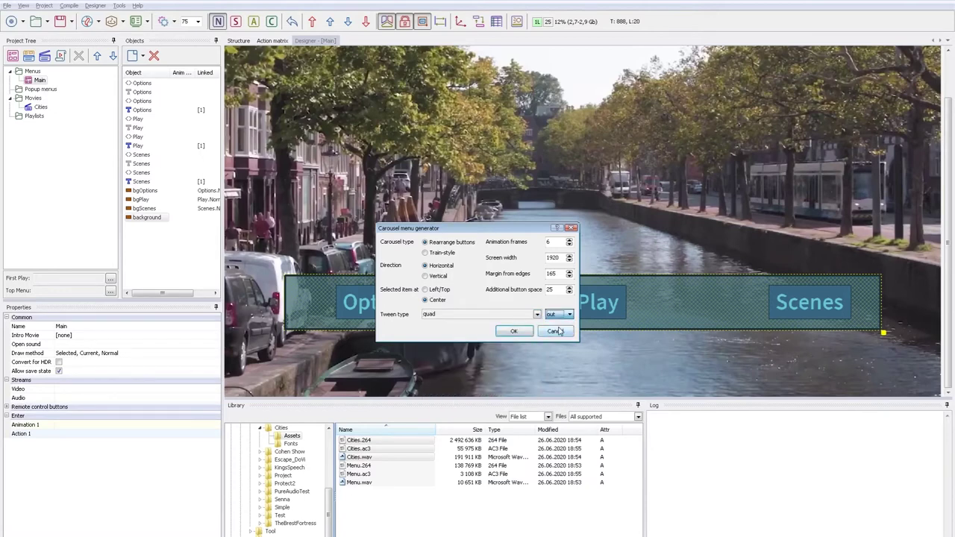
{"action": "left_click", "coordinate": [514, 331]}
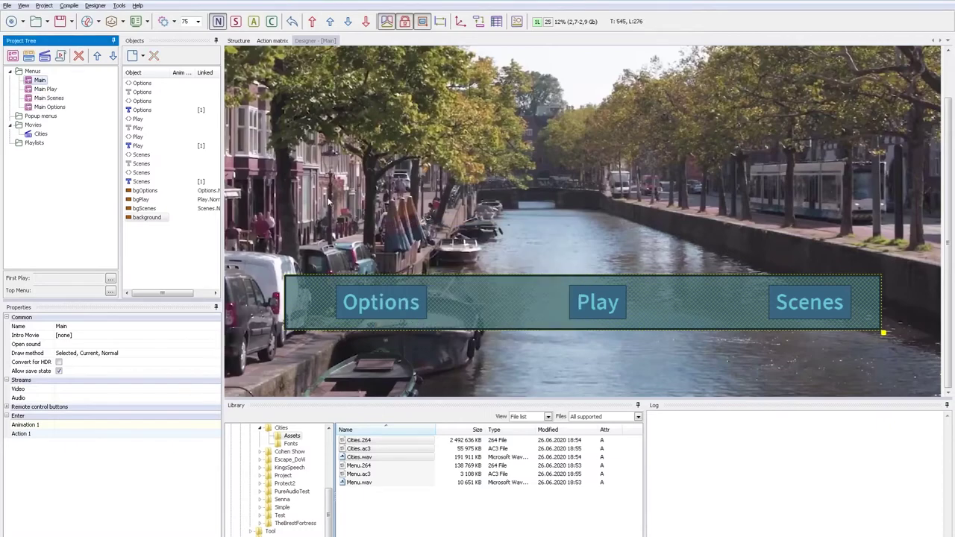
Show the buttons' selected state and check the generated Main Play, Main Scenes and Main Options menus
{"action": "left_click", "coordinate": [46, 90]}
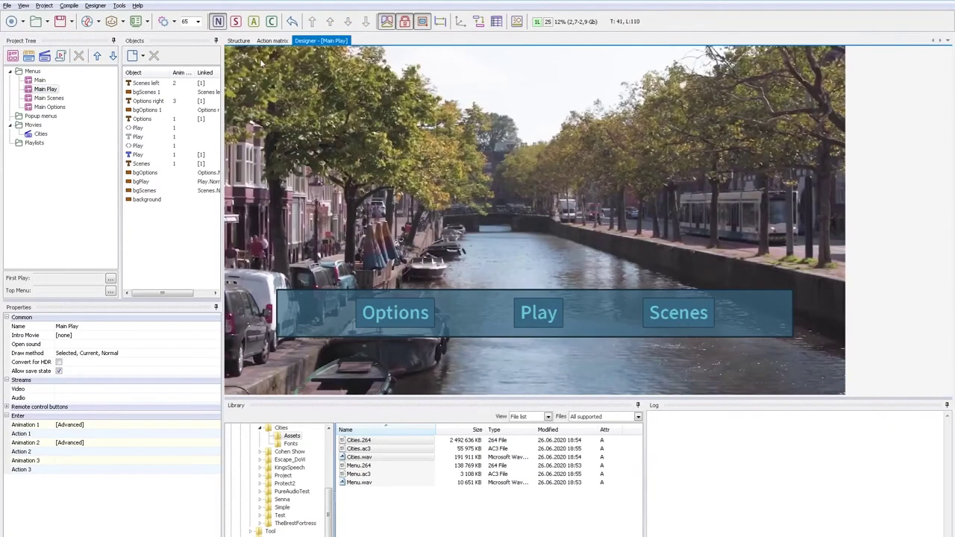
{"action": "left_click", "coordinate": [236, 21]}
{"action": "left_click", "coordinate": [51, 98]}
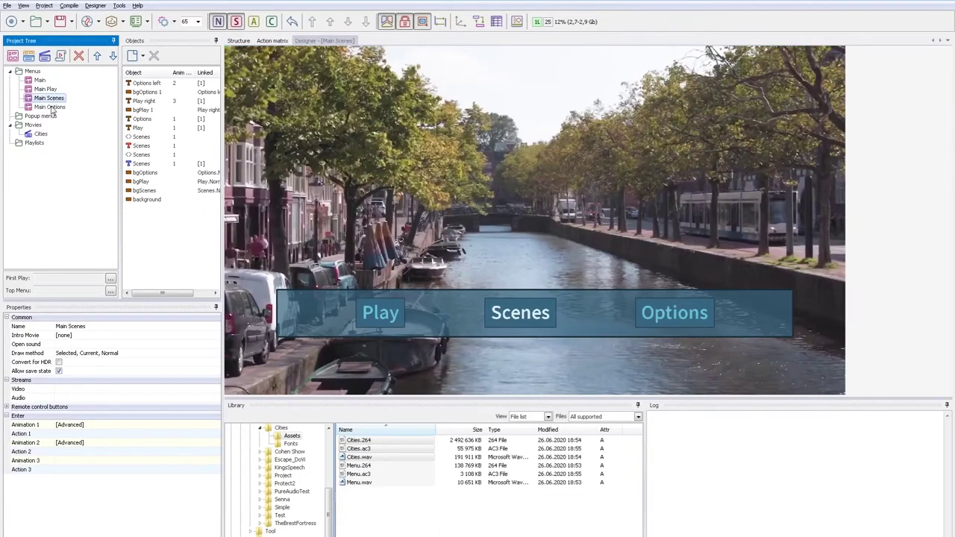
{"action": "left_click", "coordinate": [49, 107]}
Set First Play to the Play button of the Main Play menu
{"action": "right_click", "coordinate": [108, 276]}
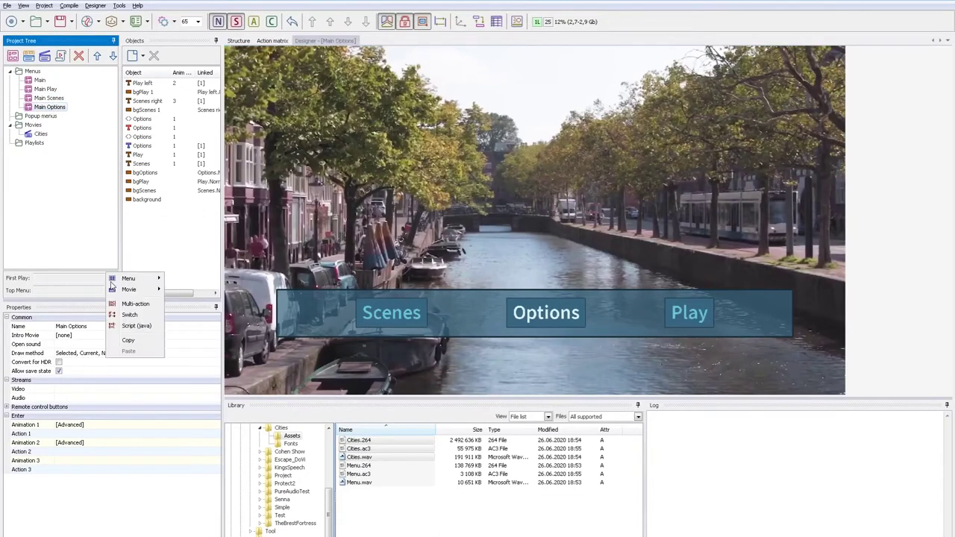
{"action": "mouse_move", "coordinate": [145, 281]}
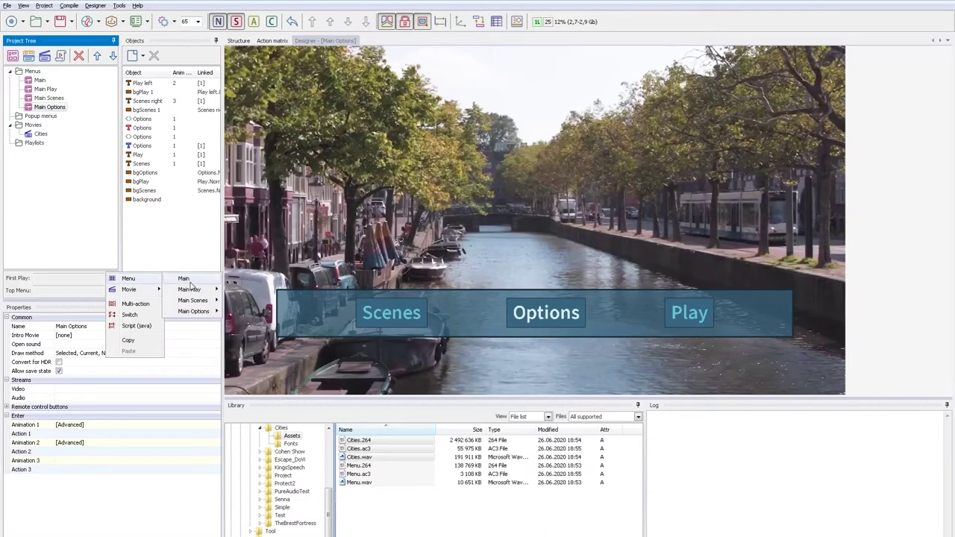
{"action": "mouse_move", "coordinate": [199, 293]}
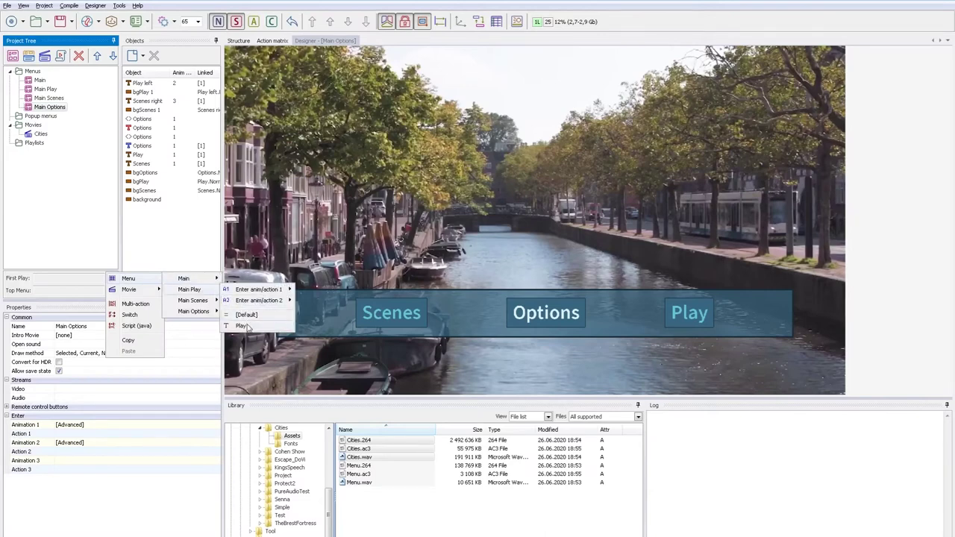
{"action": "left_click", "coordinate": [242, 326]}
Run the menu simulation at 1080p 1:1, close it and save the project
{"action": "left_click", "coordinate": [147, 21]}
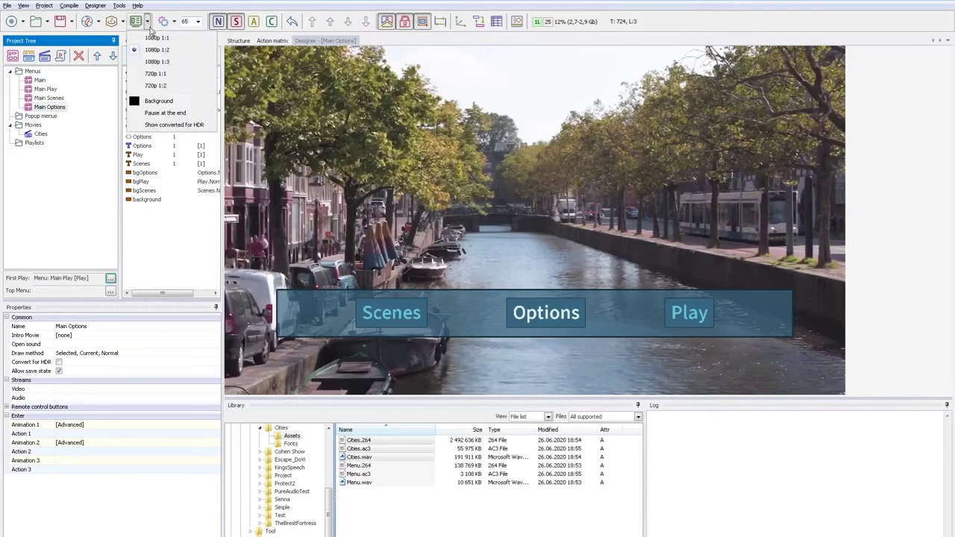
{"action": "left_click", "coordinate": [156, 38]}
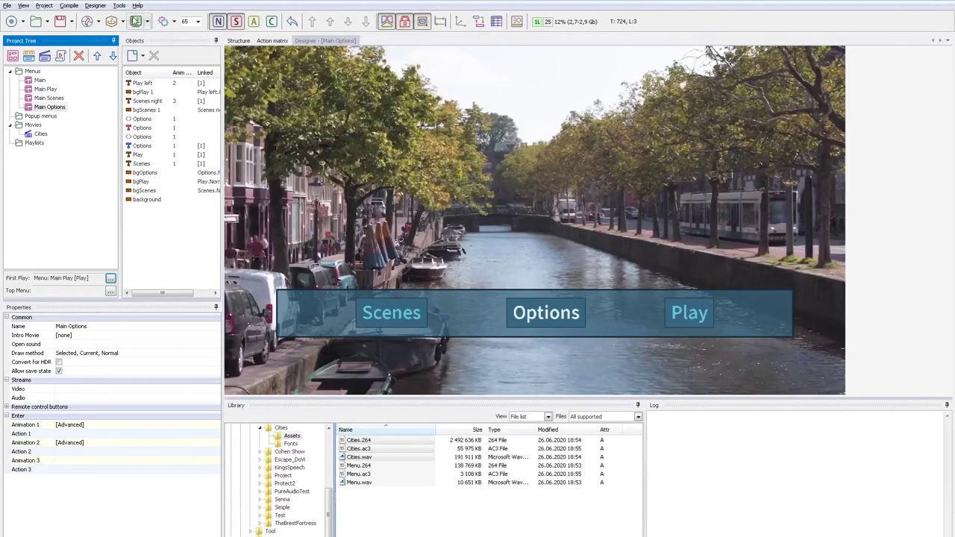
{"action": "left_click", "coordinate": [135, 21]}
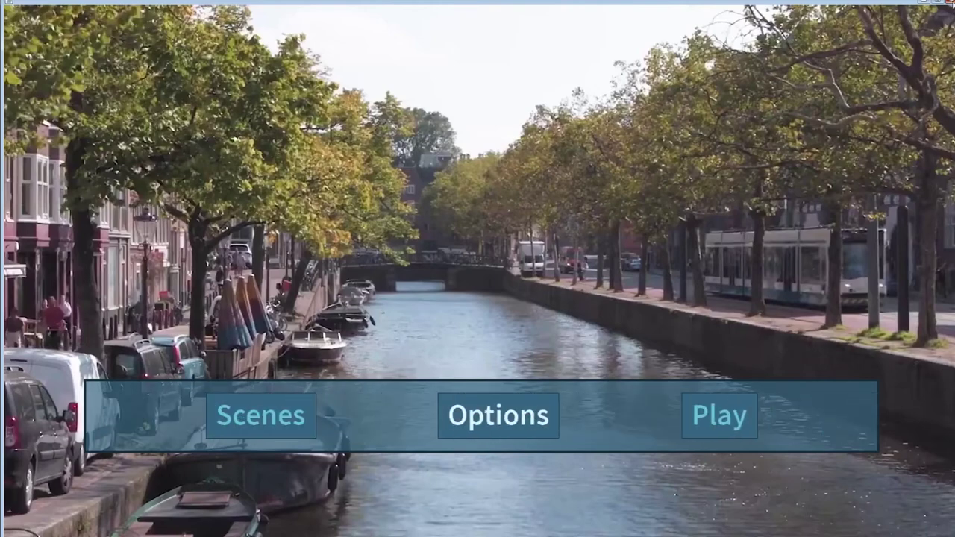
{"action": "key", "text": "Escape"}
{"action": "left_click", "coordinate": [59, 21]}
Make the Play button in the Main Play menu start the Cities movie at Chapter 1 on Enter
{"action": "left_click", "coordinate": [46, 90]}
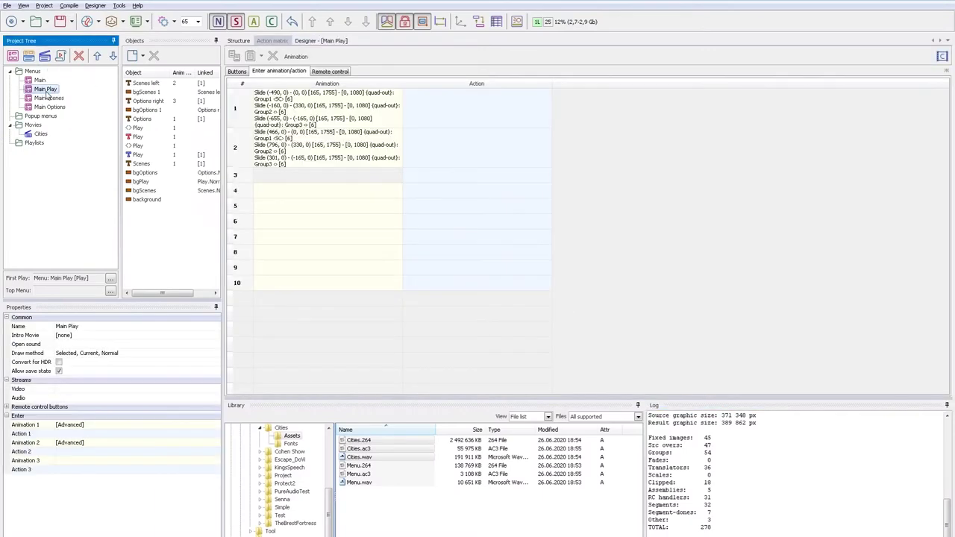
{"action": "left_click", "coordinate": [319, 43]}
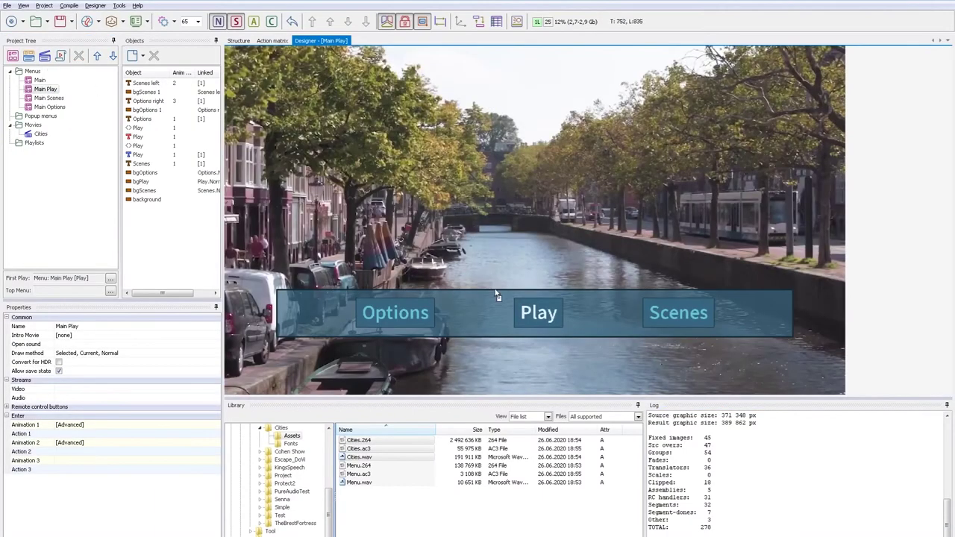
{"action": "left_click", "coordinate": [528, 315]}
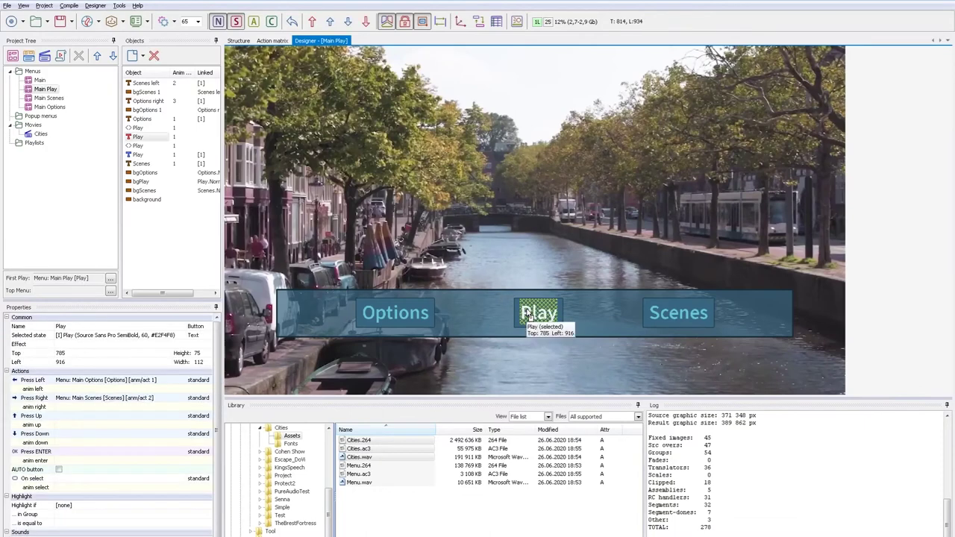
{"action": "left_click", "coordinate": [119, 453]}
{"action": "right_click", "coordinate": [120, 454]}
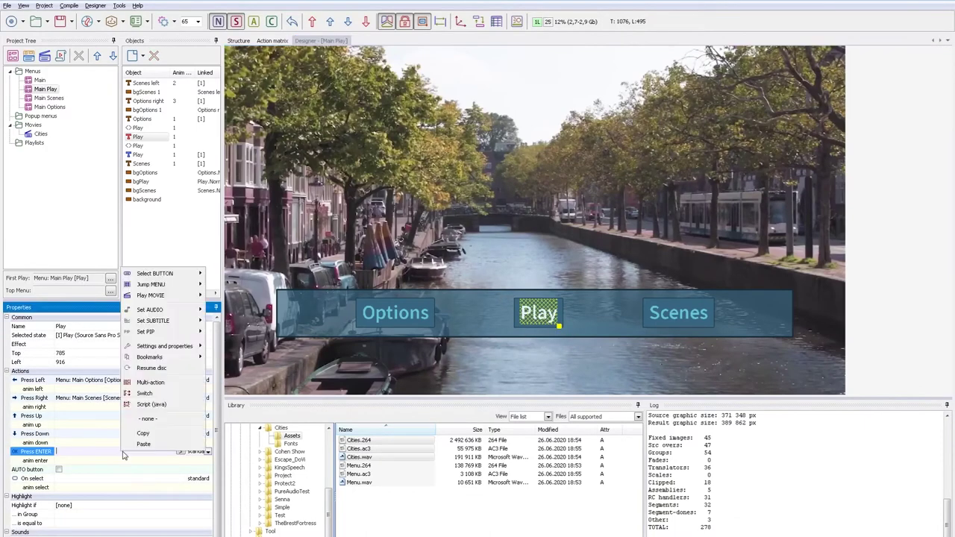
{"action": "mouse_move", "coordinate": [167, 297]}
{"action": "mouse_move", "coordinate": [229, 297]}
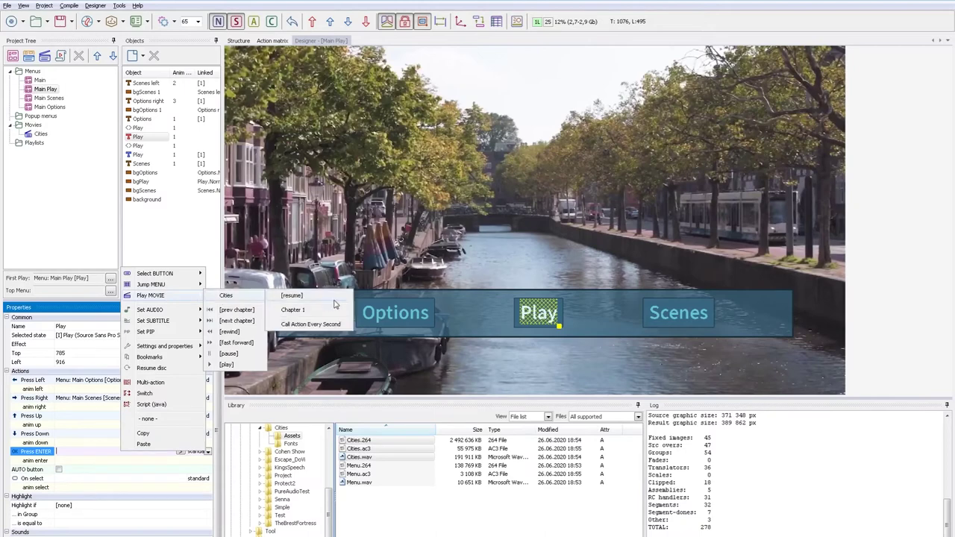
{"action": "left_click", "coordinate": [321, 314]}
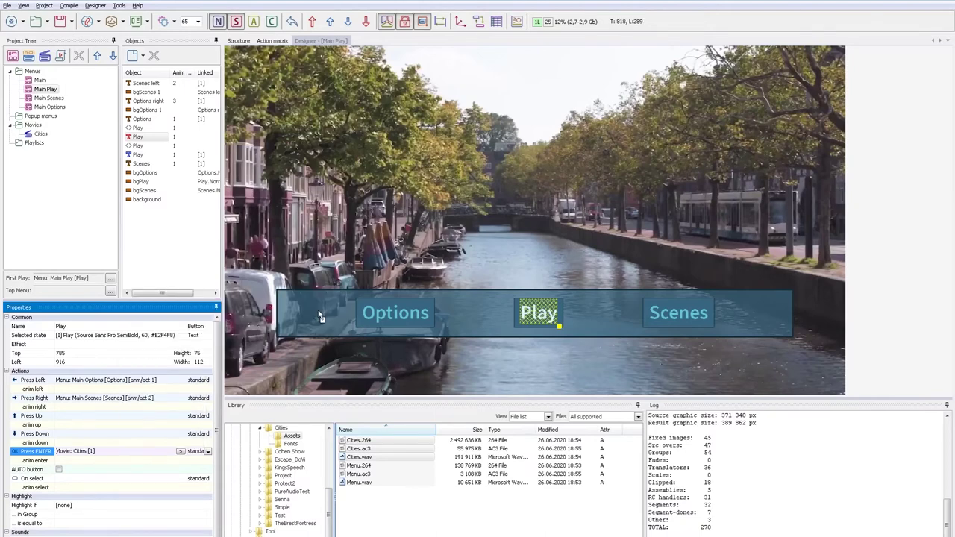
Give the Play button's Enter action a 6-frame linear Fade Out animation of all objects, including the selected state in the animation
{"action": "double_click", "coordinate": [145, 462]}
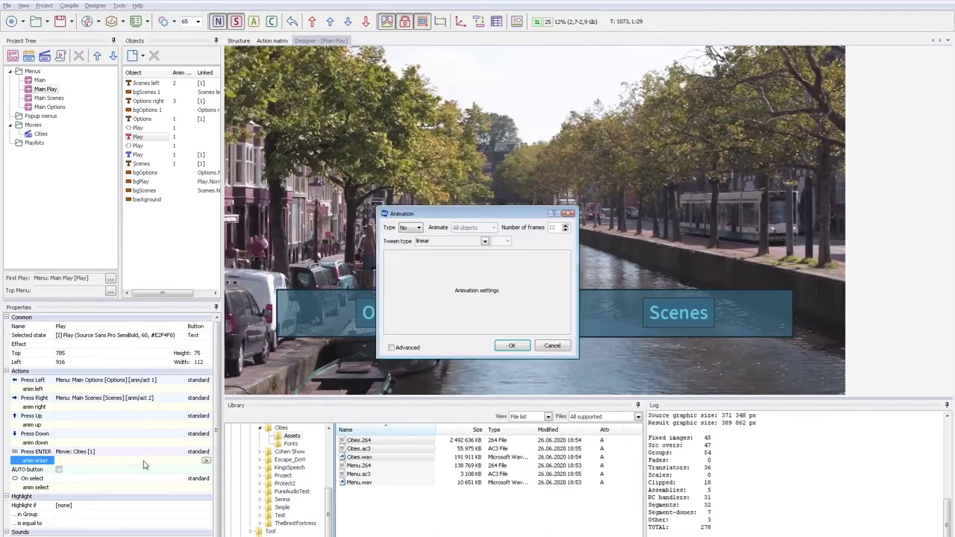
{"action": "left_click", "coordinate": [409, 227]}
{"action": "left_click", "coordinate": [410, 244]}
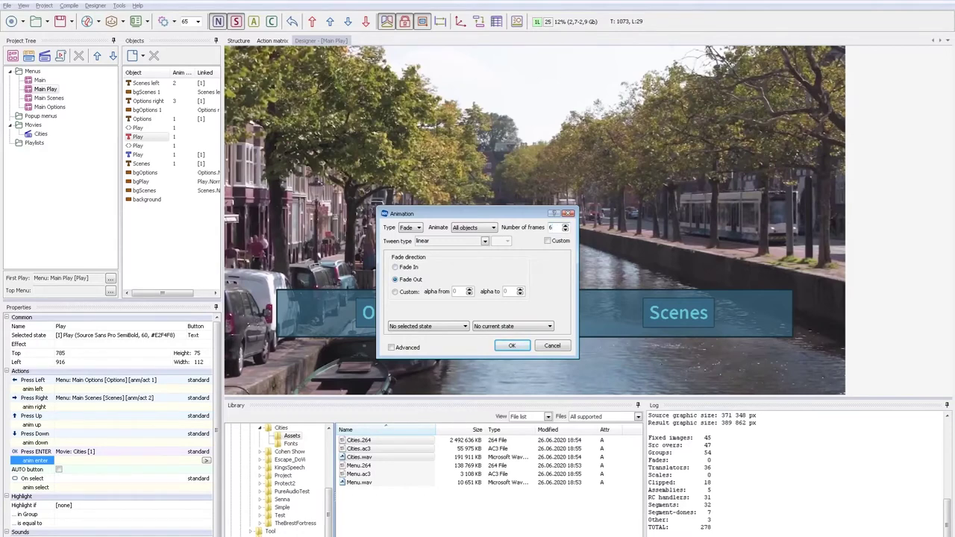
{"action": "left_click", "coordinate": [418, 328]}
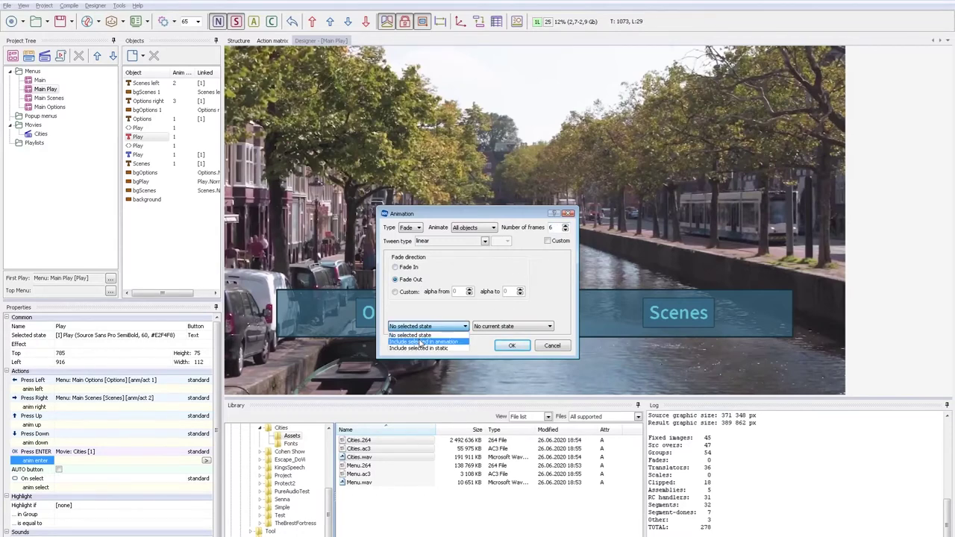
{"action": "left_click", "coordinate": [421, 342]}
{"action": "left_click", "coordinate": [523, 347]}
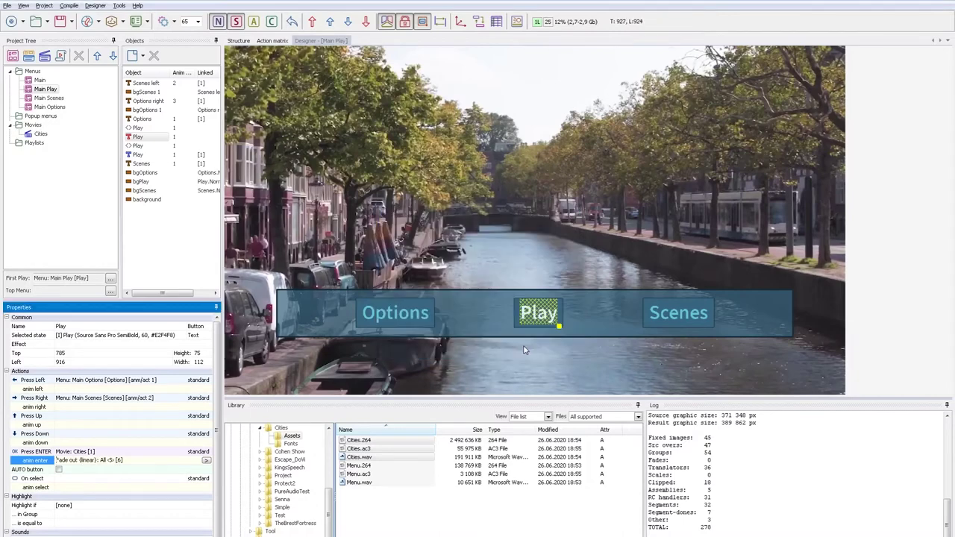
Copy the Play button's fade-out animation into enter animation 3 of the Main Play menu
{"action": "left_click", "coordinate": [272, 41]}
{"action": "left_click", "coordinate": [240, 71]}
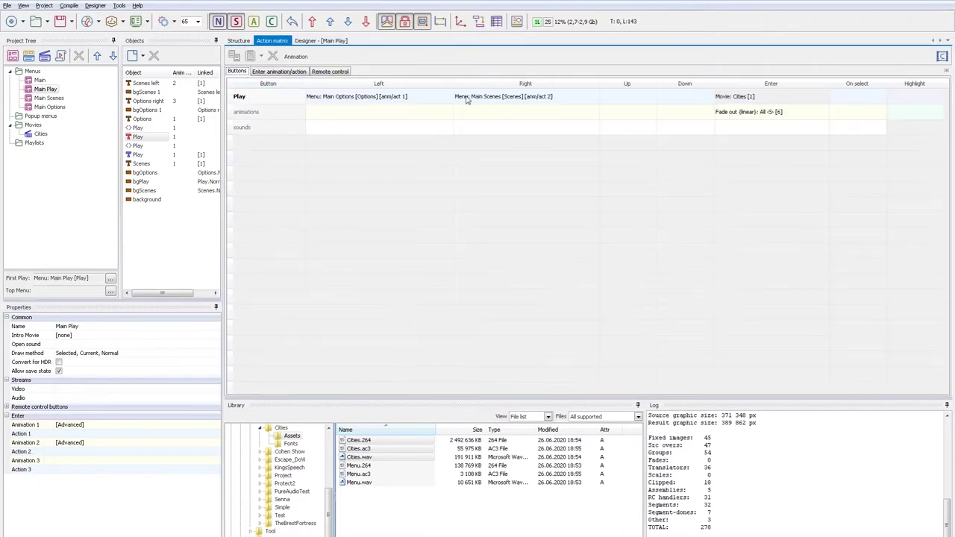
{"action": "left_click", "coordinate": [724, 113]}
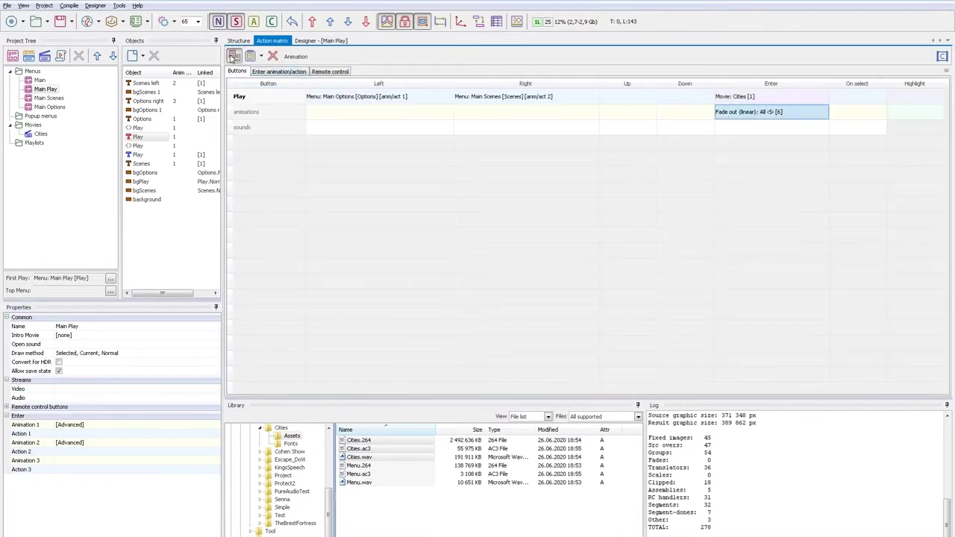
{"action": "left_click", "coordinate": [267, 72]}
{"action": "left_click", "coordinate": [251, 56]}
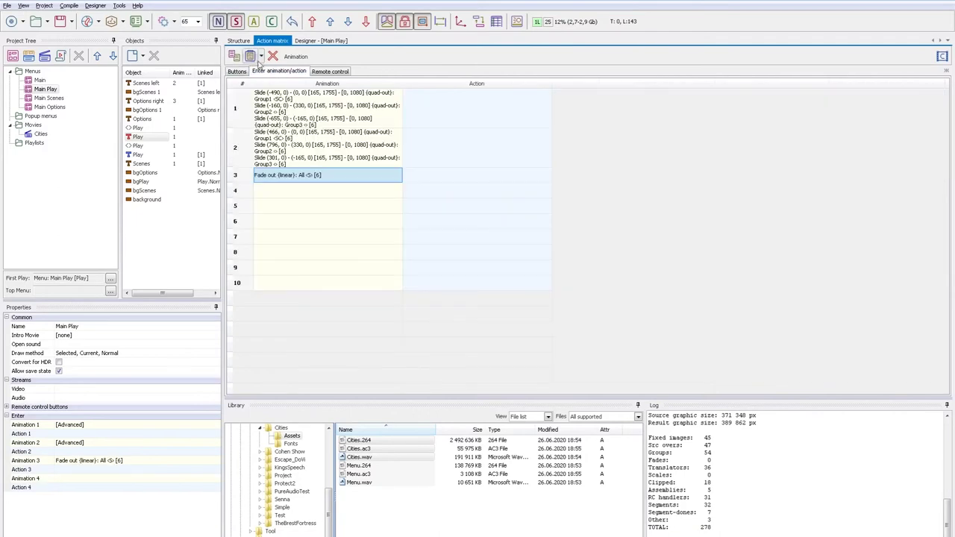
Change Main Play's enter animation 3 to Fade In and make First Play use menu animation number 3 with the Play button
{"action": "double_click", "coordinate": [300, 182]}
{"action": "left_click", "coordinate": [410, 267]}
{"action": "left_click", "coordinate": [508, 347]}
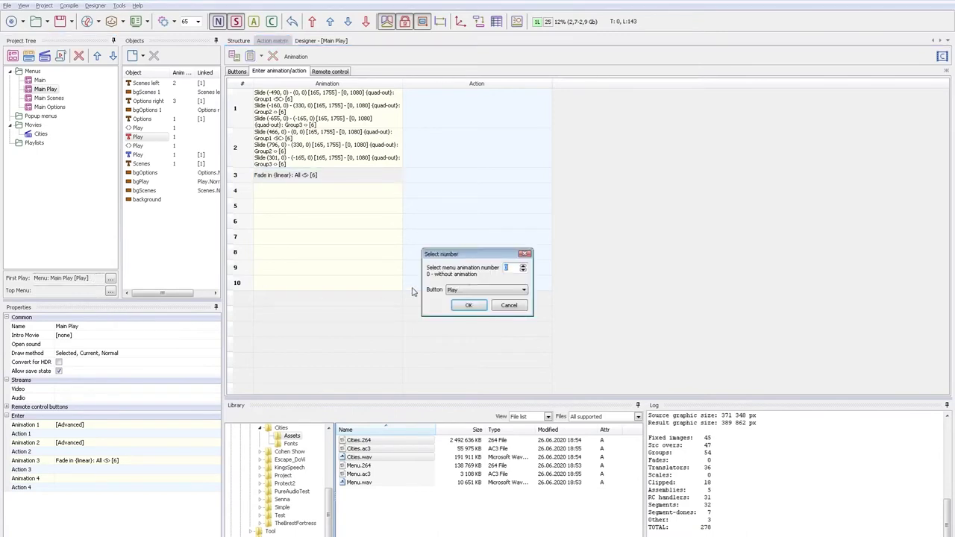
{"action": "type", "text": "3"}
{"action": "left_click", "coordinate": [470, 306]}
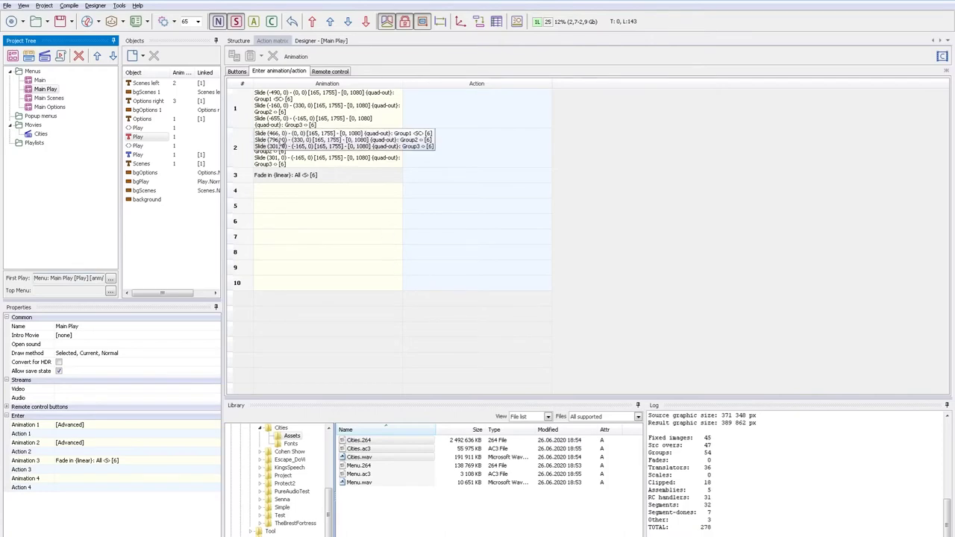
Clone the Main Options menu as a static menu named Options
{"action": "left_click", "coordinate": [319, 40]}
{"action": "left_click", "coordinate": [54, 109]}
{"action": "right_click", "coordinate": [54, 110]}
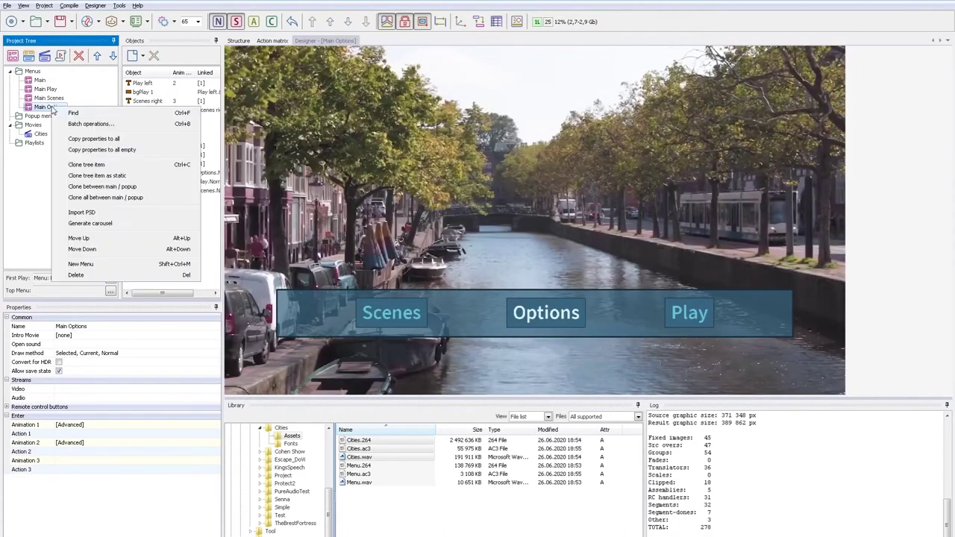
{"action": "left_click", "coordinate": [75, 177]}
{"action": "key", "text": "Home"}
{"action": "key", "text": "Delete"}
{"action": "key", "text": "Delete"}
{"action": "key", "text": "Delete"}
{"action": "key", "text": "Delete"}
{"action": "key", "text": "Delete"}
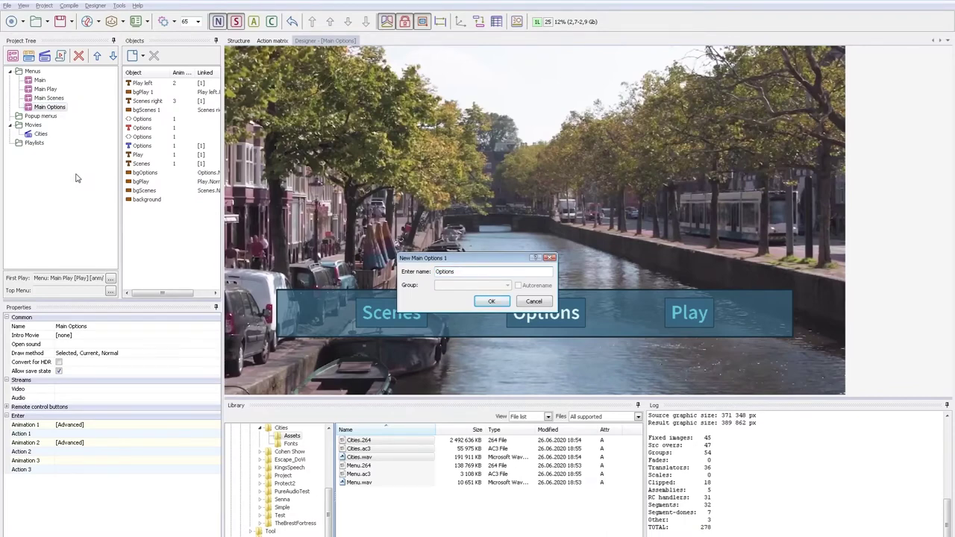
{"action": "key", "text": "Return"}
Delete the Play left, bgPlay 1, Scenes right and bgScenes 1 objects from the Options menu and clear the animation groups of the remaining labels
{"action": "left_click", "coordinate": [145, 84]}
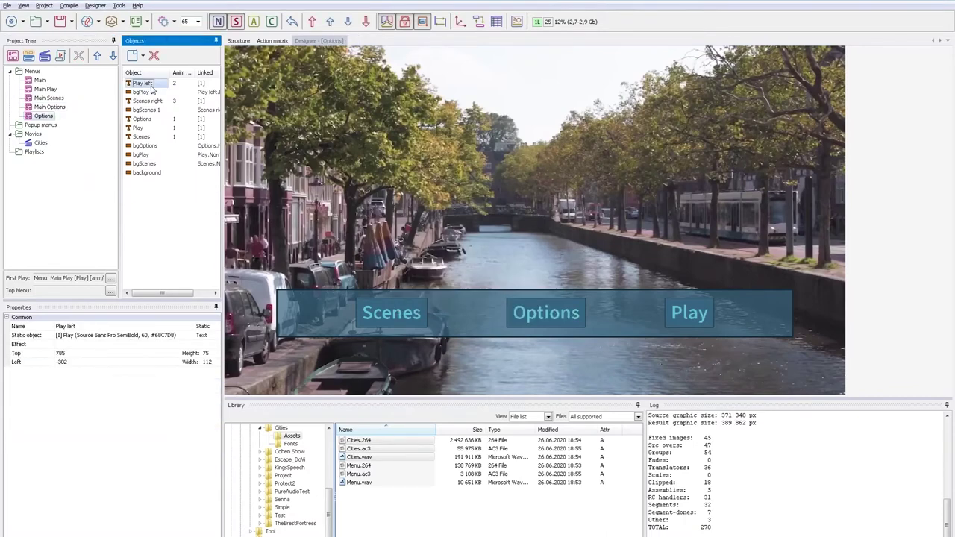
{"action": "key", "text": "Down"}
{"action": "key", "text": "Down"}
{"action": "key", "text": "Down"}
{"action": "key", "text": "Down"}
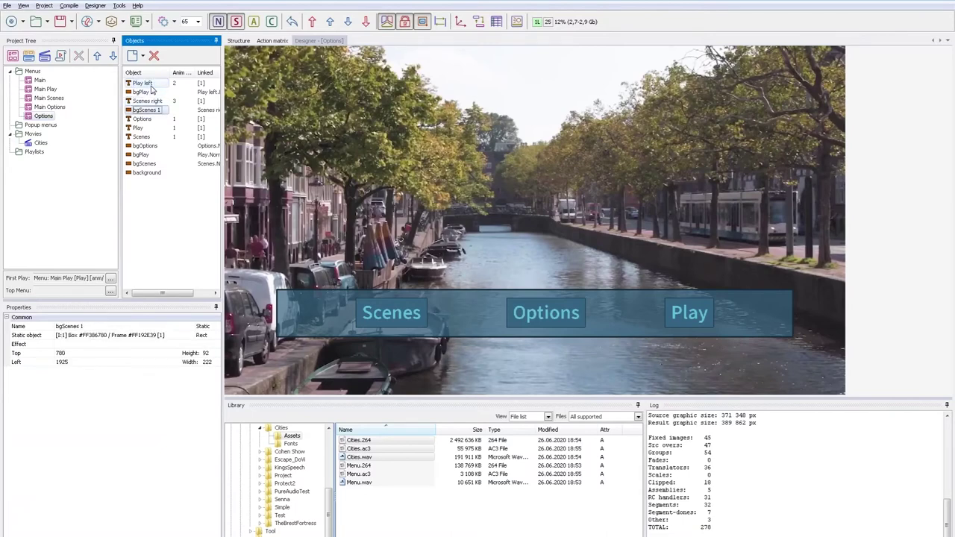
{"action": "key", "text": "Up"}
{"action": "left_click", "coordinate": [149, 84], "text": "shift"}
{"action": "key", "text": "Delete"}
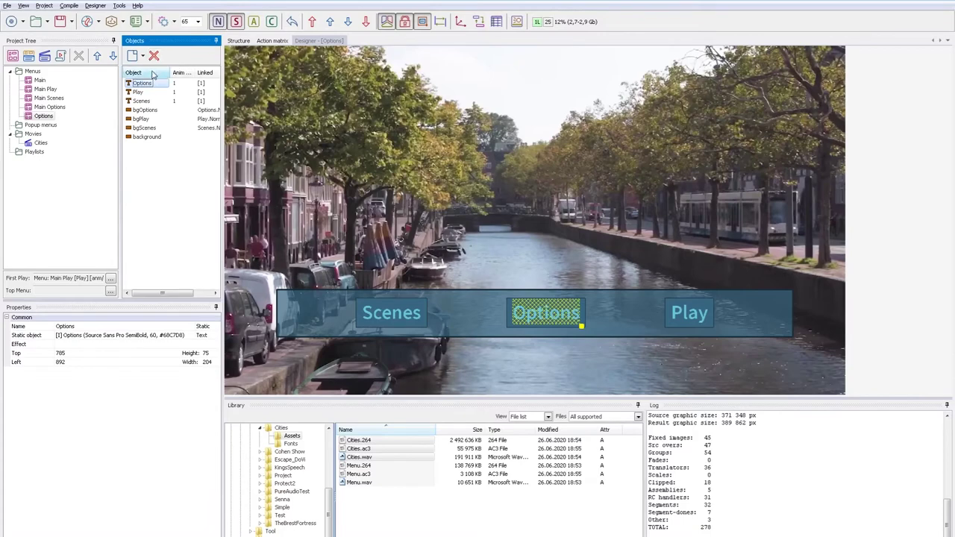
{"action": "left_click", "coordinate": [141, 101], "text": "shift"}
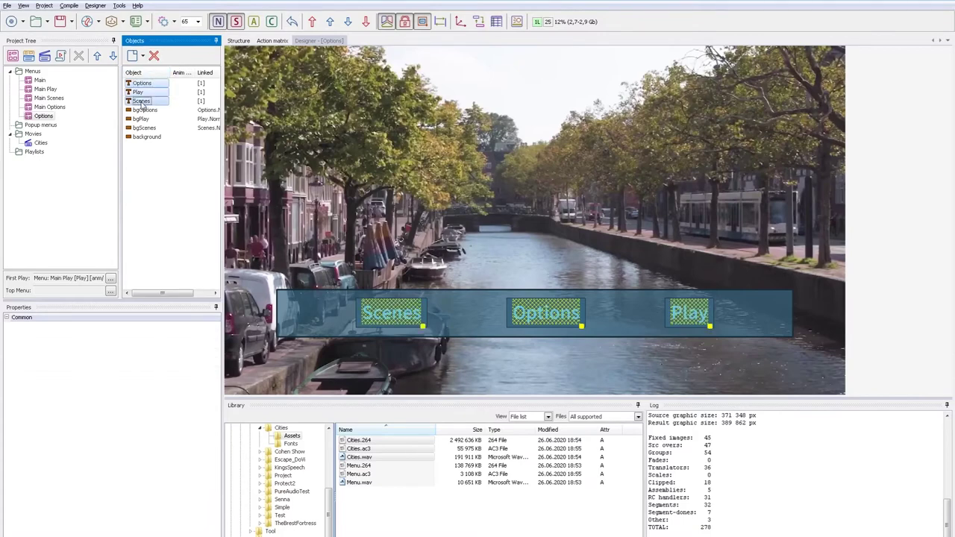
Copy the selected-state text color #E2F4F8 of Options in the Main Options menu and apply it to the static Options label in the Options menu
{"action": "left_click", "coordinate": [49, 107]}
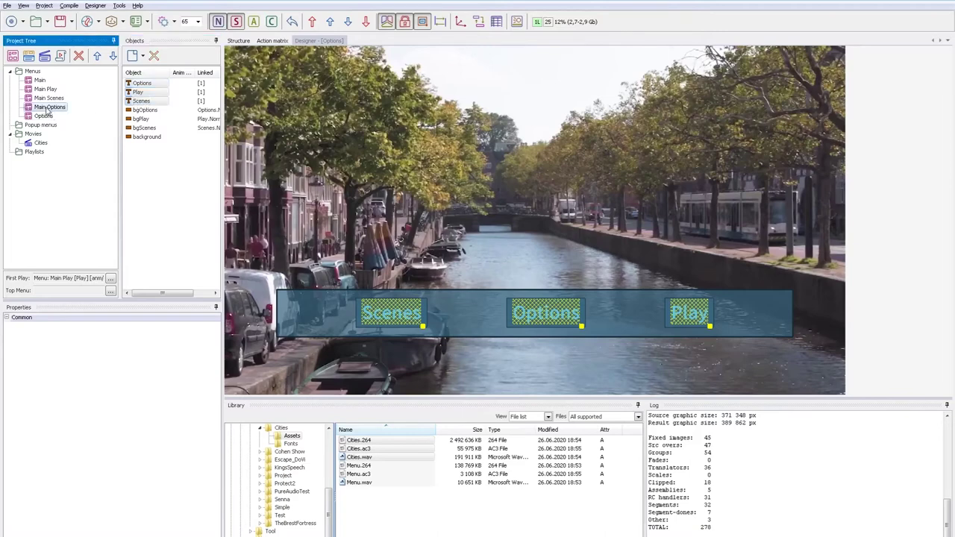
{"action": "double_click", "coordinate": [537, 313]}
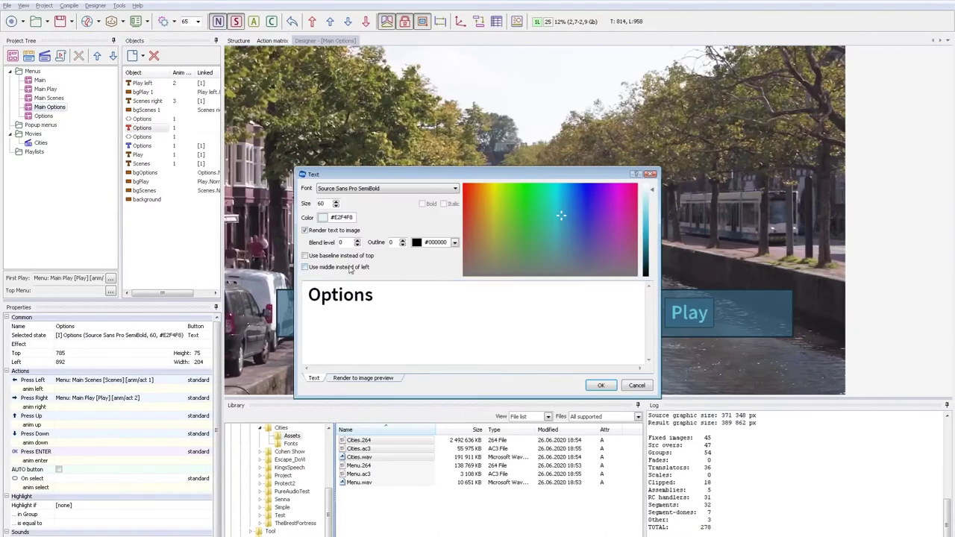
{"action": "double_click", "coordinate": [336, 217]}
{"action": "key", "text": "ctrl+c"}
{"action": "left_click", "coordinate": [637, 386]}
{"action": "left_click", "coordinate": [43, 116]}
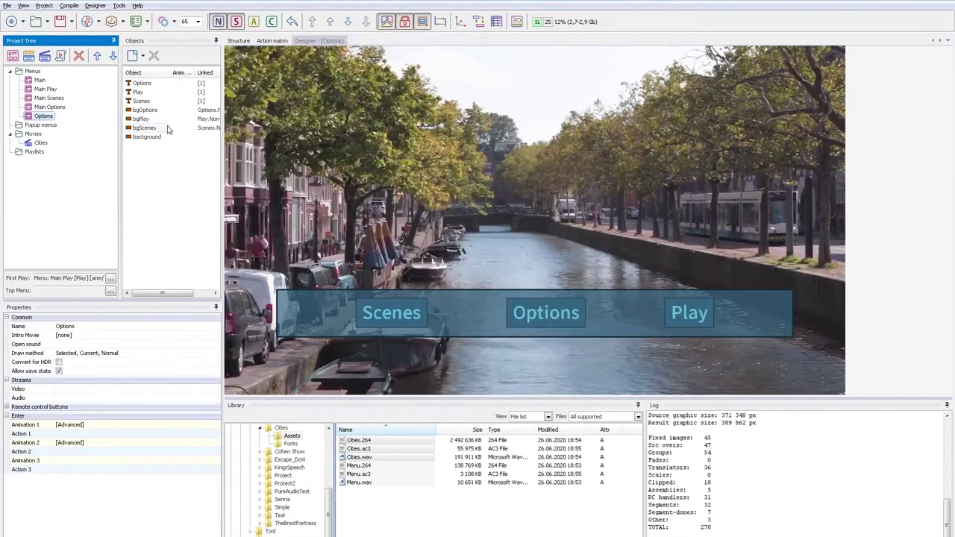
{"action": "double_click", "coordinate": [538, 321]}
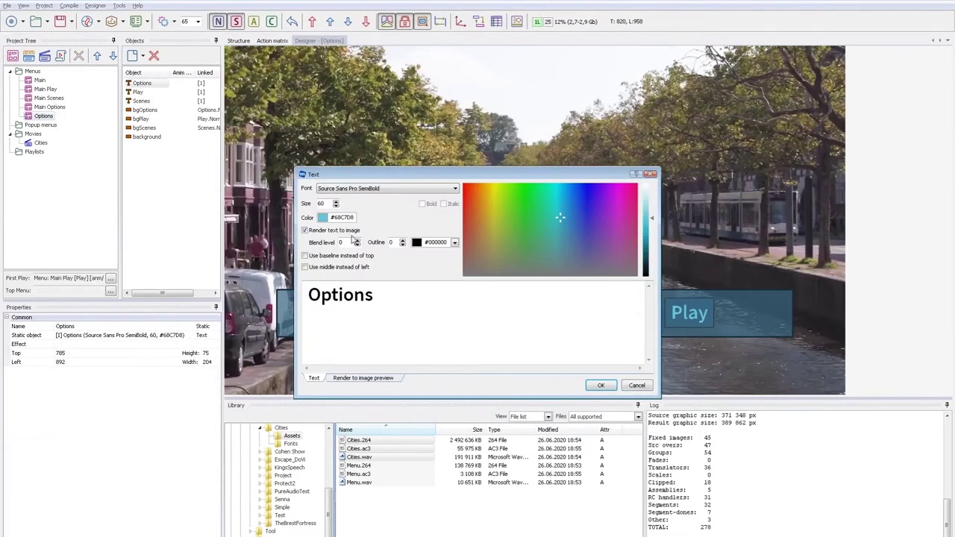
{"action": "double_click", "coordinate": [346, 217]}
{"action": "key", "text": "ctrl+v"}
{"action": "left_click", "coordinate": [601, 385]}
Set the Options menu's background rectangle to a height of 250 and a top position of 652
{"action": "double_click", "coordinate": [317, 312]}
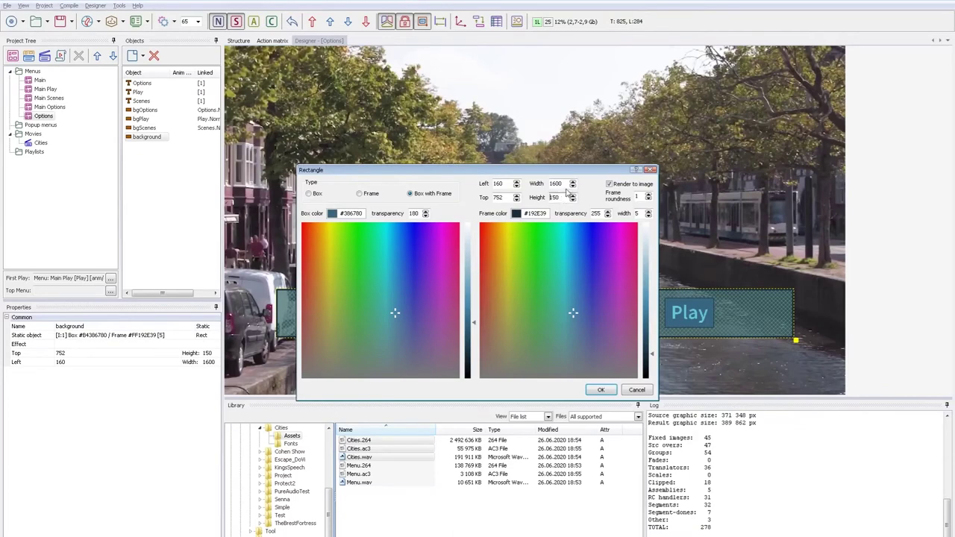
{"action": "type", "text": "250"}
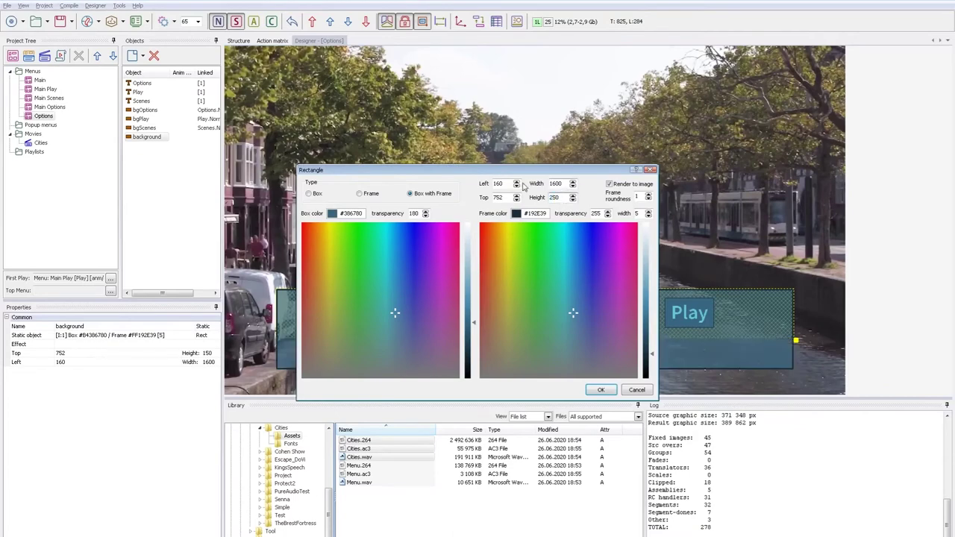
{"action": "key", "text": "Tab"}
{"action": "key", "text": "Tab"}
{"action": "type", "text": "652"}
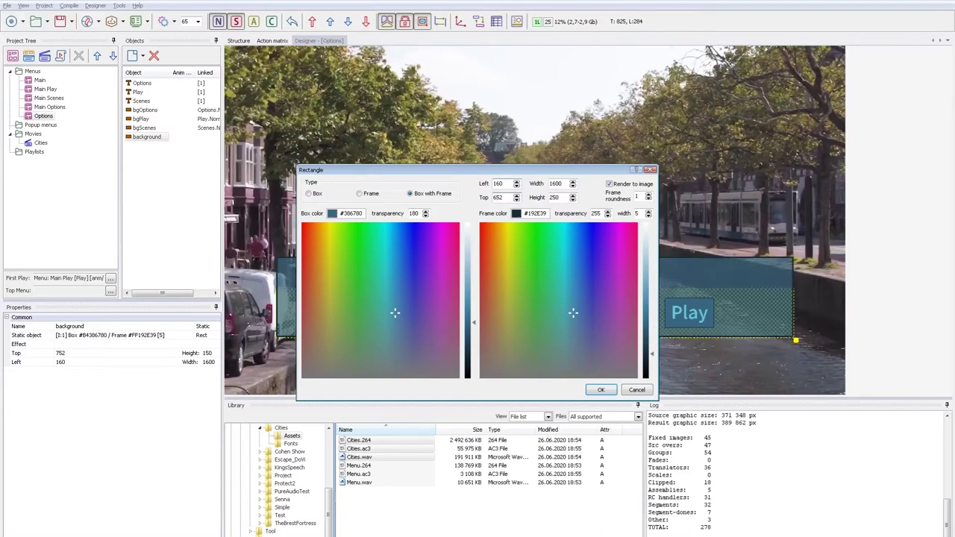
{"action": "left_click", "coordinate": [590, 389]}
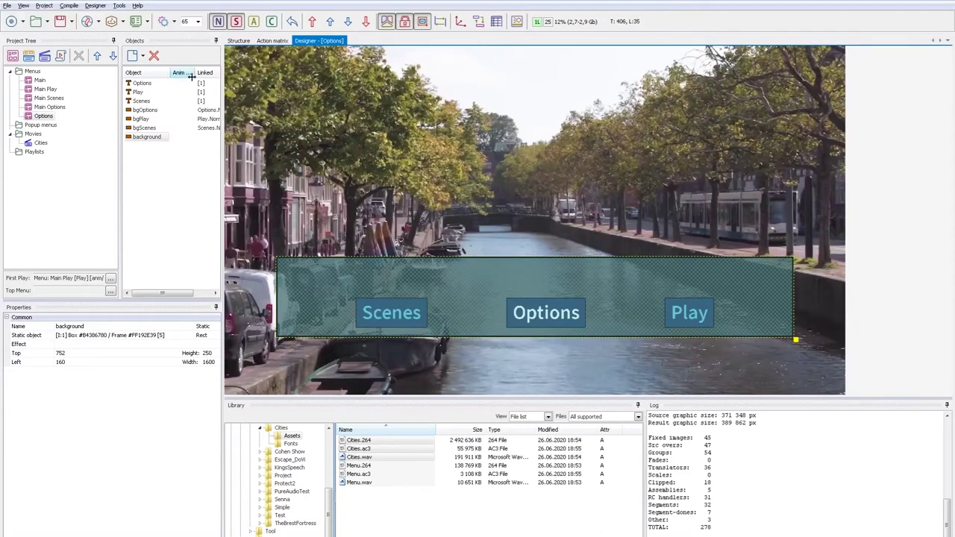
Start a new button object whose Normal state is text in color #68C7D8
{"action": "left_click", "coordinate": [132, 56]}
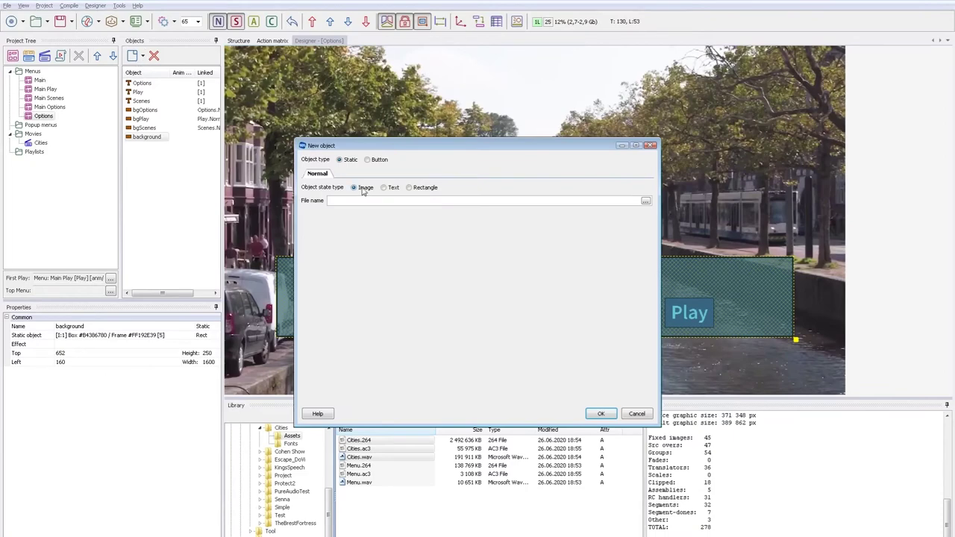
{"action": "left_click", "coordinate": [374, 163]}
{"action": "left_click", "coordinate": [384, 189]}
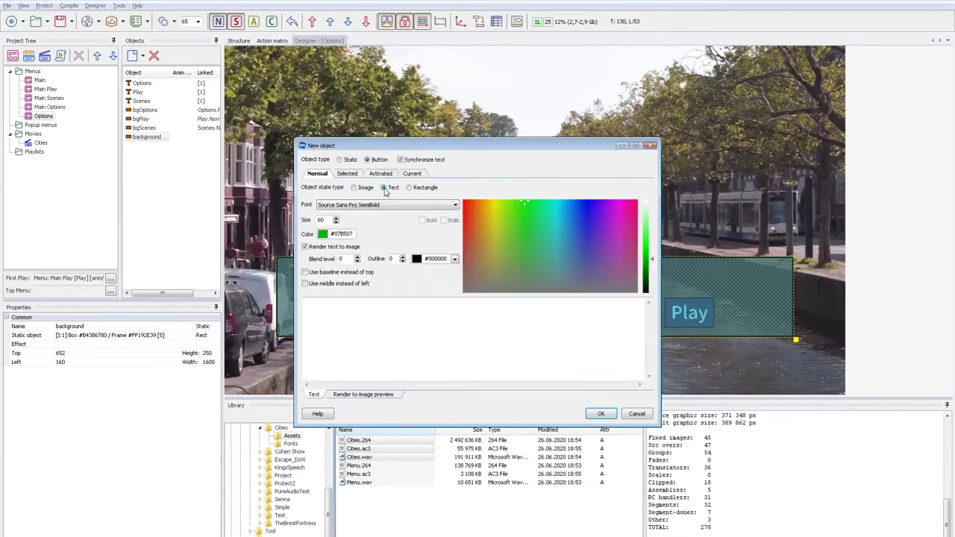
{"action": "double_click", "coordinate": [337, 235]}
{"action": "key", "text": "alt+Tab"}
{"action": "key", "text": "alt+Tab"}
{"action": "type", "text": "#68C7D8"}
Make the new button's Selected state text, using #68C7D8 brightened to a near-white tint
{"action": "left_click", "coordinate": [346, 176]}
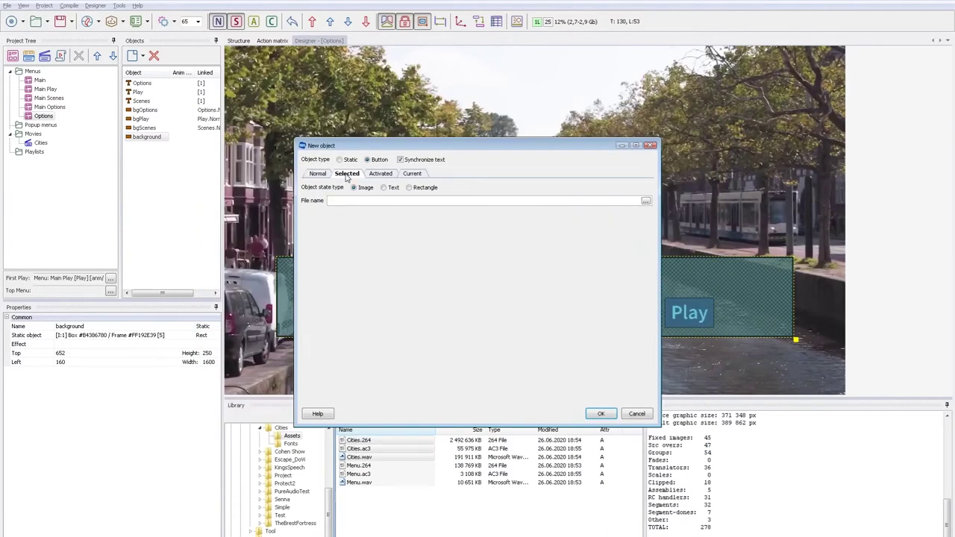
{"action": "left_click", "coordinate": [391, 187]}
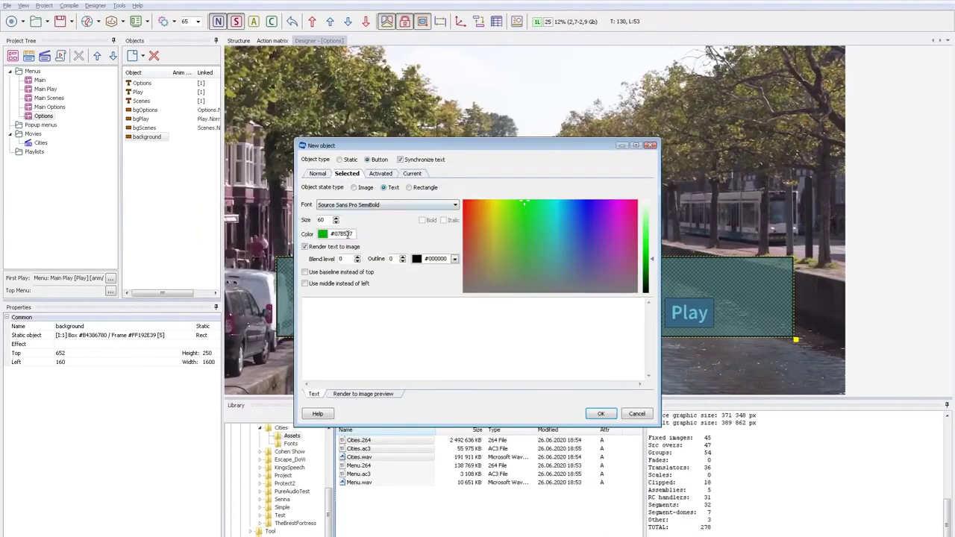
{"action": "double_click", "coordinate": [348, 234]}
{"action": "type", "text": "#68C7D8"}
{"action": "key", "text": "Tab"}
{"action": "left_click", "coordinate": [651, 213]}
{"action": "key", "text": "Tab"}
Enter "Dolby Digital 2.0" as the new button's Normal state text at size 50
{"action": "left_click", "coordinate": [318, 175]}
{"action": "left_click", "coordinate": [342, 340]}
{"action": "type", "text": "Dolby "}
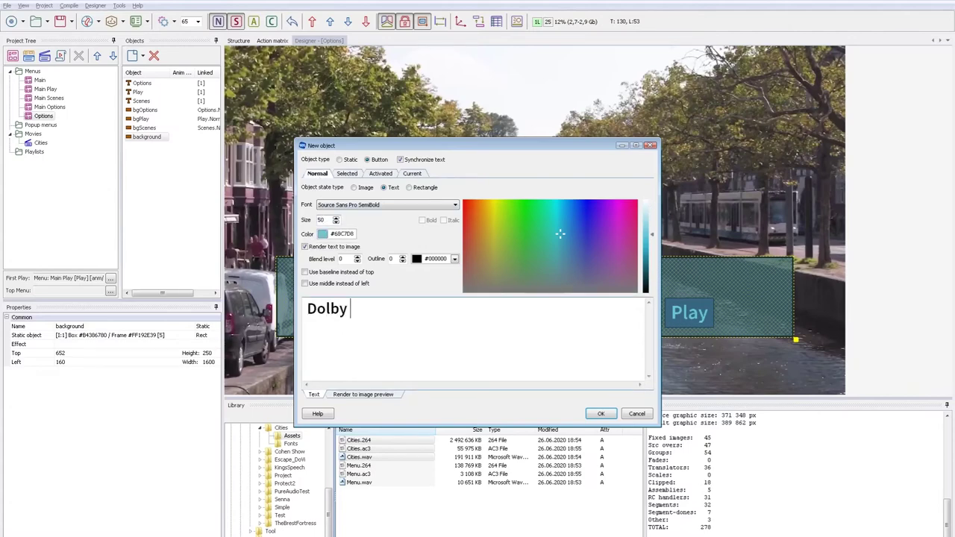
{"action": "type", "text": "Digital 2.0"}
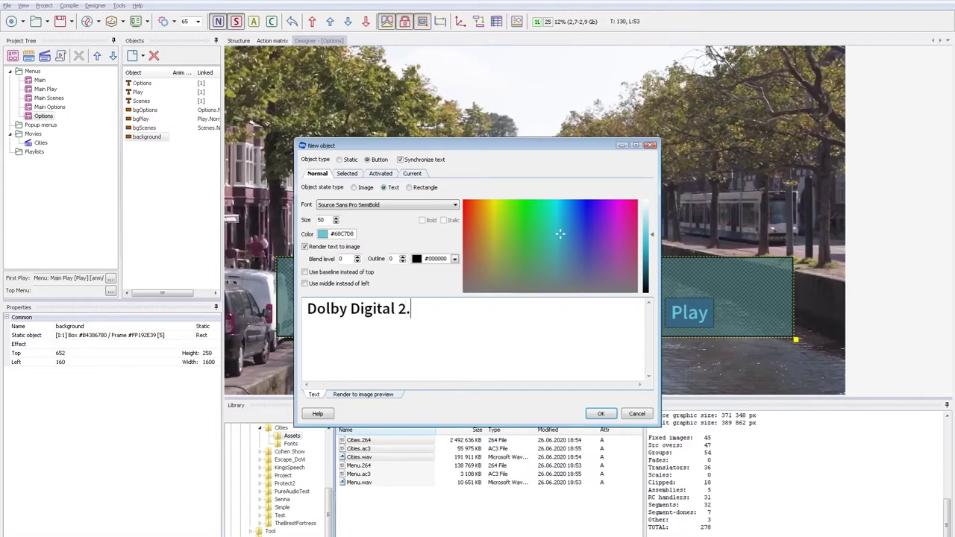
Make the button's Current state a 25 × 25 framed box with box color #BEE7EE and frame color #154851, and create the button
{"action": "left_click", "coordinate": [410, 174]}
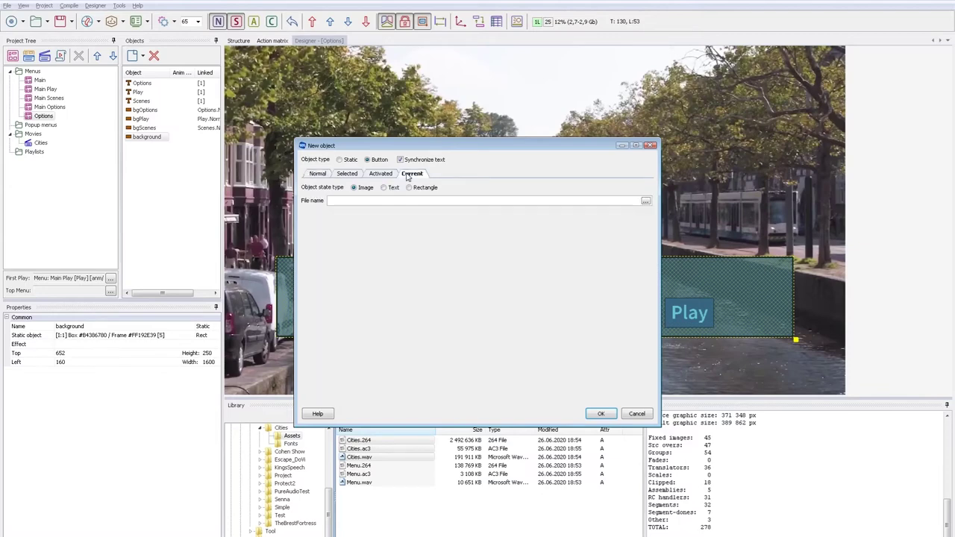
{"action": "left_click", "coordinate": [416, 188]}
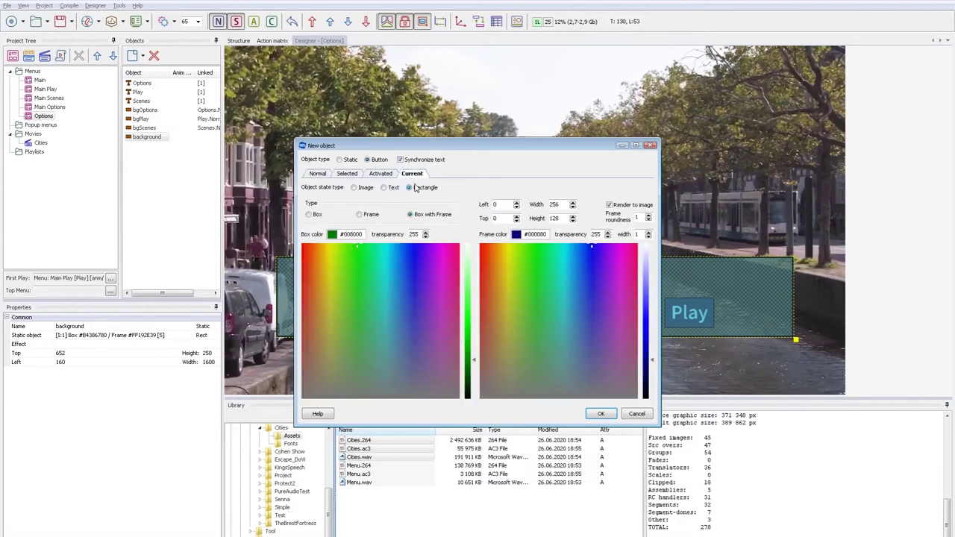
{"action": "double_click", "coordinate": [351, 233]}
{"action": "type", "text": "#68C7D8"}
{"action": "key", "text": "Tab"}
{"action": "double_click", "coordinate": [536, 234]}
{"action": "type", "text": "#68C7D8"}
{"action": "key", "text": "Tab"}
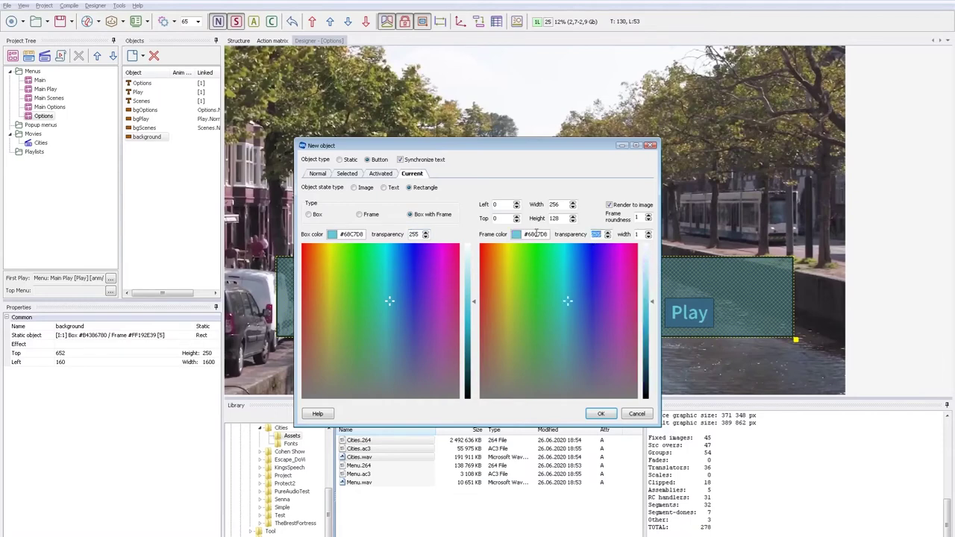
{"action": "left_click", "coordinate": [651, 371]}
{"action": "key", "text": "Tab"}
{"action": "left_click", "coordinate": [473, 275]}
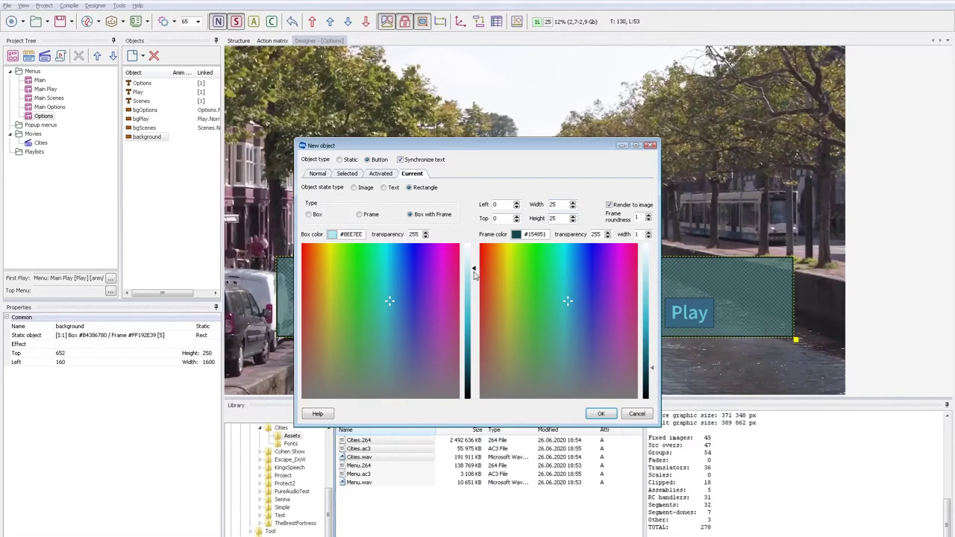
{"action": "left_click", "coordinate": [601, 413]}
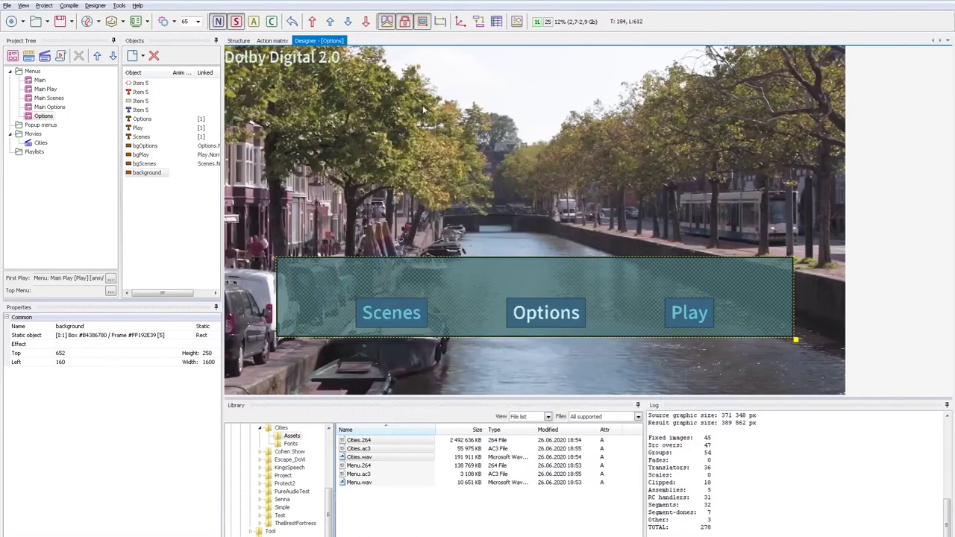
Place the Dolby Digital 2.0 text at about top 680, left 559 in the blue panel and shift its Current-state square down and left beside the text
{"action": "mouse_move", "coordinate": [261, 64]}
{"action": "left_mouse_down"}
{"action": "mouse_move", "coordinate": [384, 111]}
{"action": "mouse_move", "coordinate": [477, 193]}
{"action": "mouse_move", "coordinate": [431, 282]}
{"action": "left_mouse_up"}
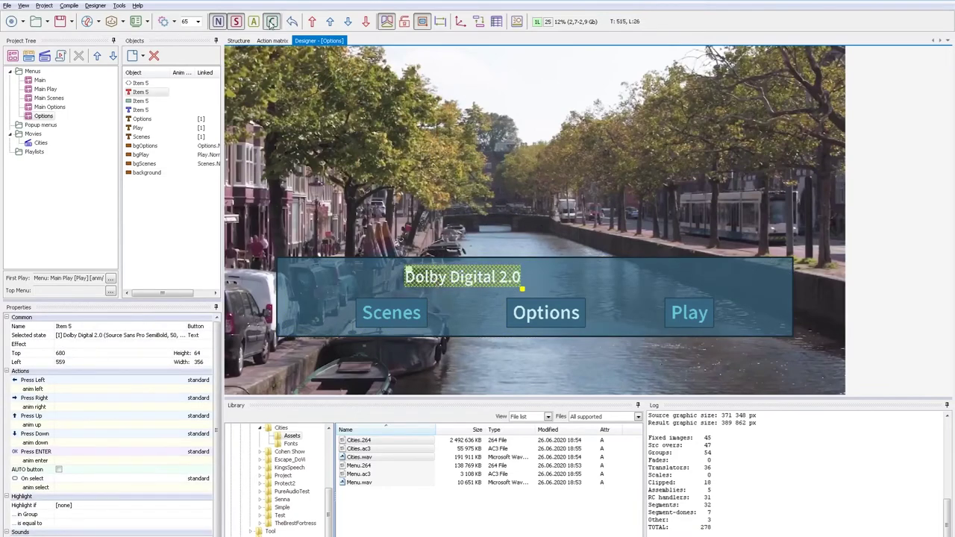
{"action": "left_click", "coordinate": [145, 102]}
{"action": "left_click", "coordinate": [317, 42]}
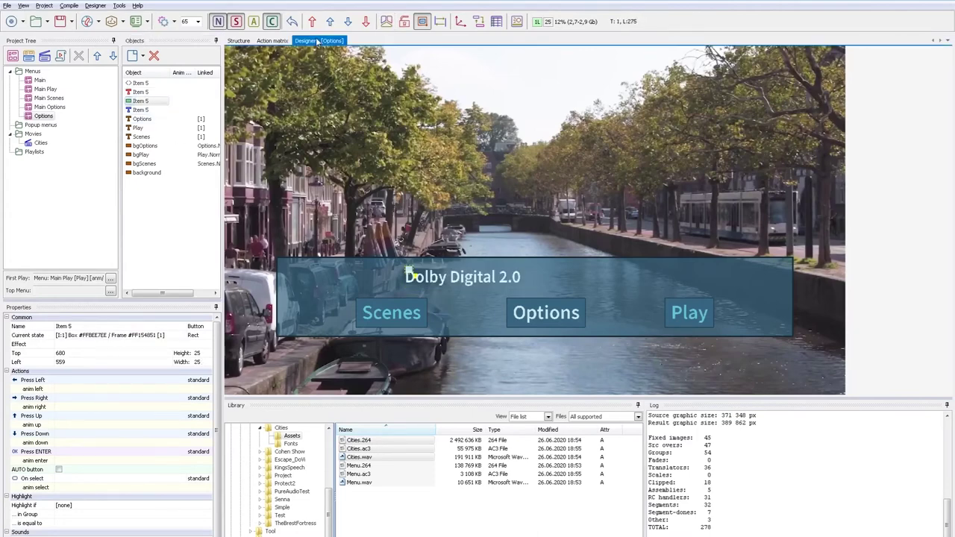
{"action": "key", "text": "shift+Left"}
{"action": "key", "text": "shift+Left"}
{"action": "key", "text": "shift+Down"}
{"action": "key", "text": "shift+Down"}
{"action": "left_click", "coordinate": [428, 166]}
Duplicate the whole Dolby Digital 2.0 button within the Options menu and place the copy to its right, at about top 680, left 1112
{"action": "scroll", "coordinate": [654, 294], "scroll_direction": "up", "scroll_amount": 2}
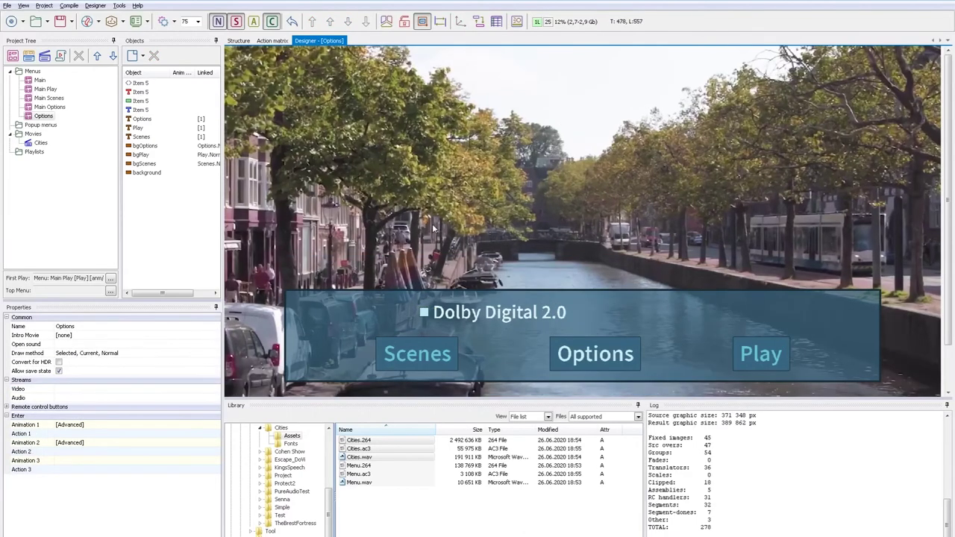
{"action": "scroll", "coordinate": [587, 277], "scroll_direction": "down", "scroll_amount": 3}
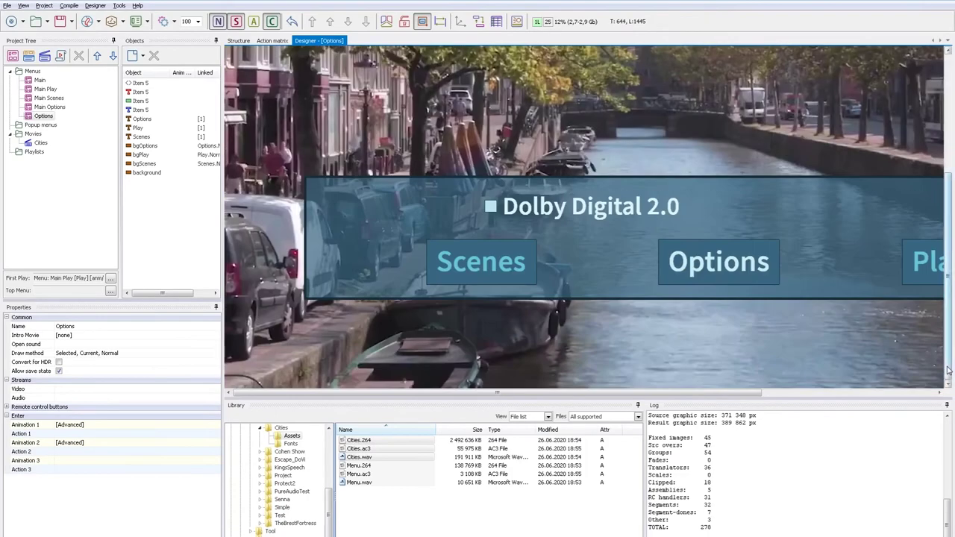
{"action": "left_click", "coordinate": [387, 21]}
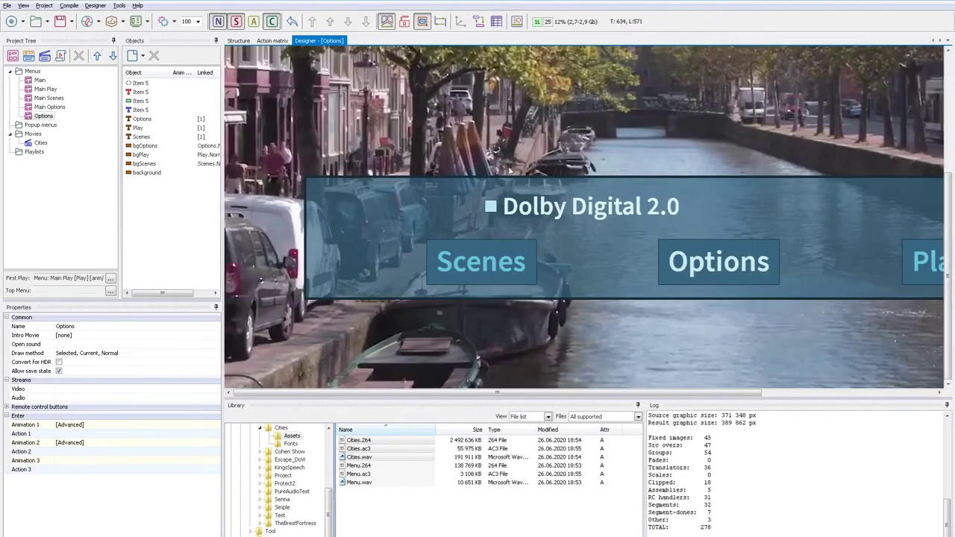
{"action": "left_click", "coordinate": [528, 209]}
{"action": "key", "text": "ctrl+c"}
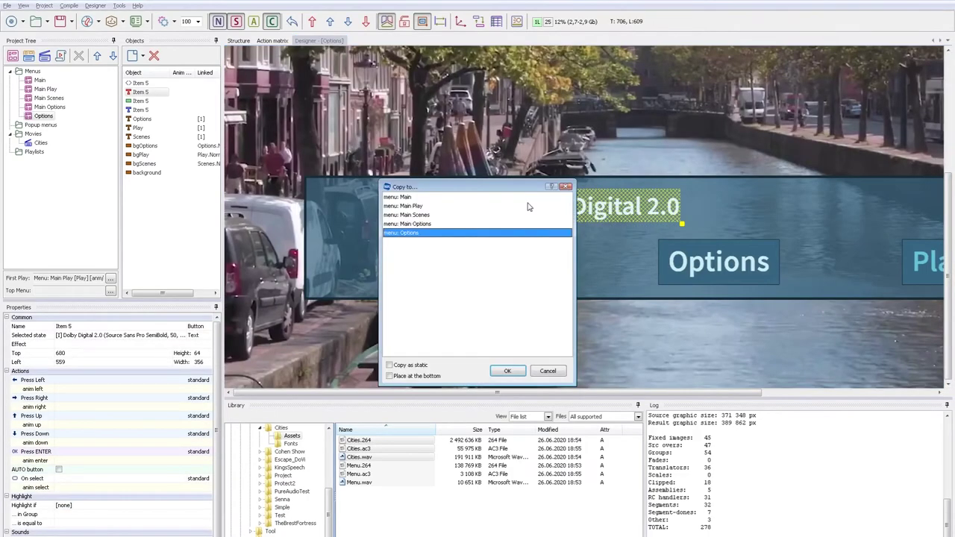
{"action": "key", "text": "Return"}
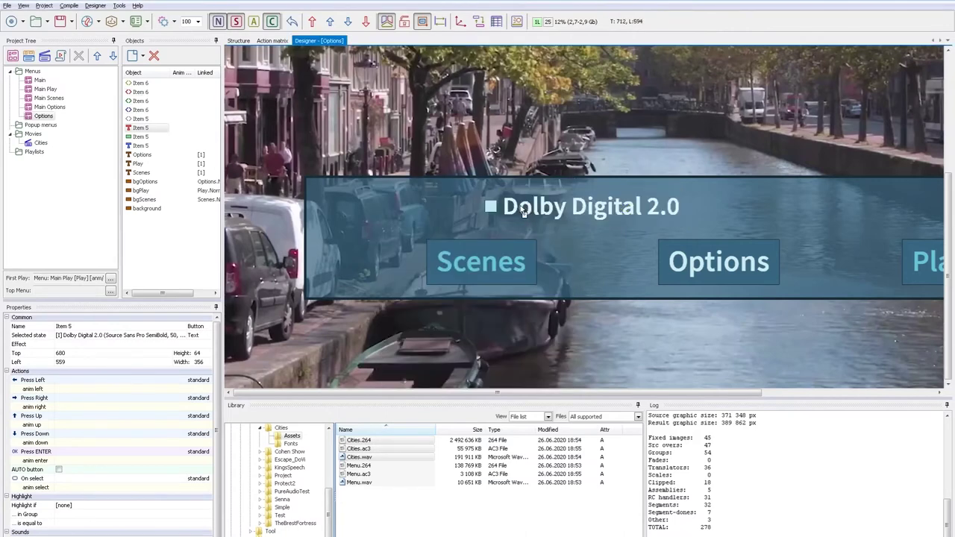
{"action": "left_click_drag", "start_coordinate": [528, 209], "coordinate": [825, 212]}
Change the copied button's text to "Stereo PCM" in its object states
{"action": "right_click", "coordinate": [825, 211]}
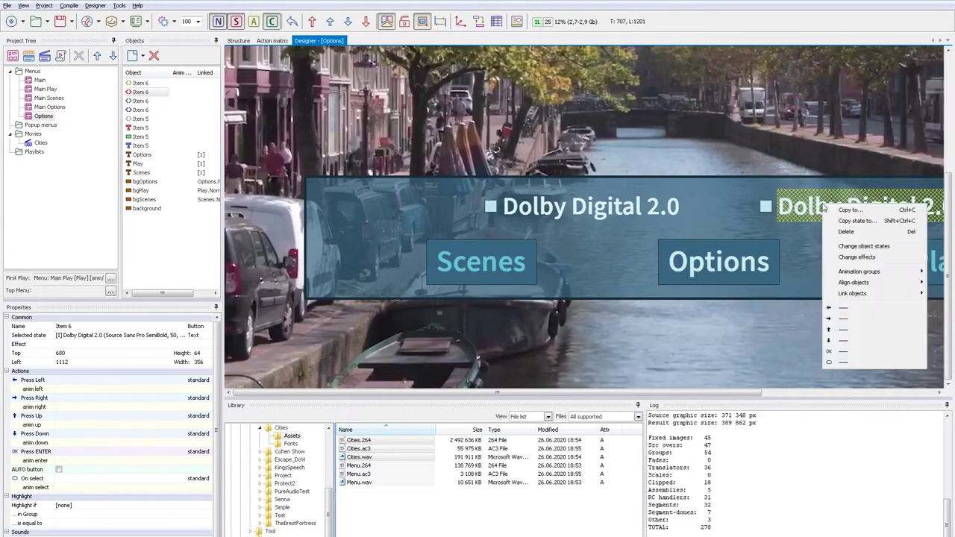
{"action": "left_click", "coordinate": [862, 247]}
{"action": "left_click", "coordinate": [318, 174]}
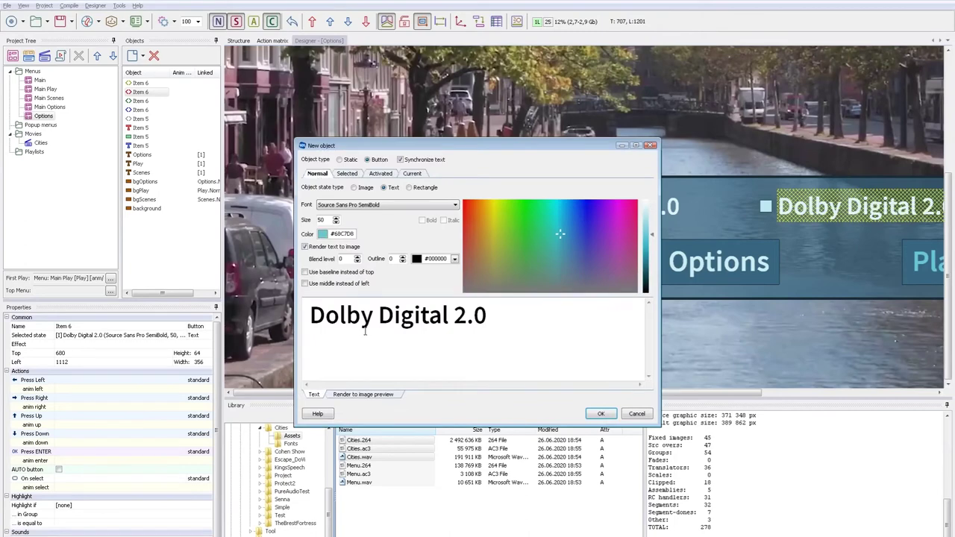
{"action": "key", "text": "ctrl+a"}
{"action": "type", "text": "Stereo PCM"}
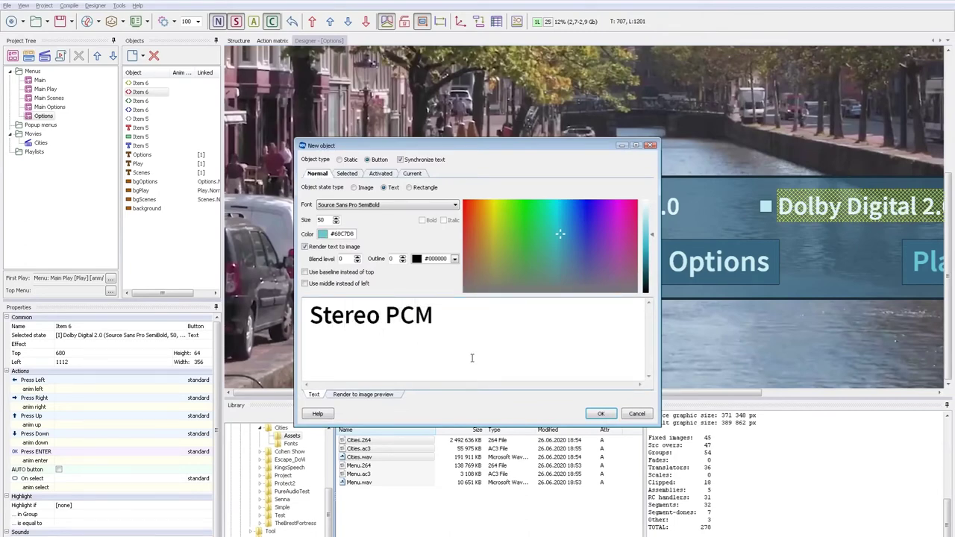
{"action": "left_click", "coordinate": [601, 413]}
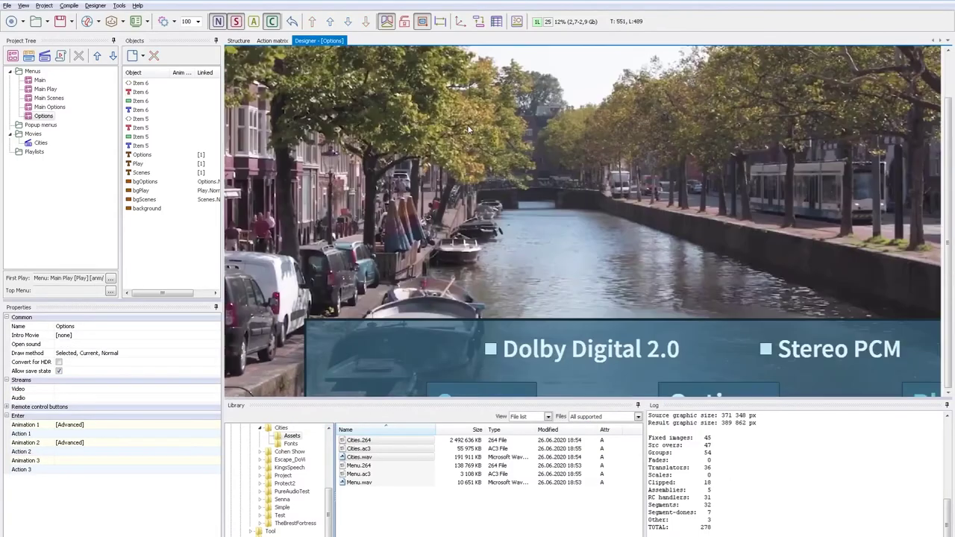
{"action": "scroll", "coordinate": [582, 263], "scroll_direction": "down", "scroll_amount": 2}
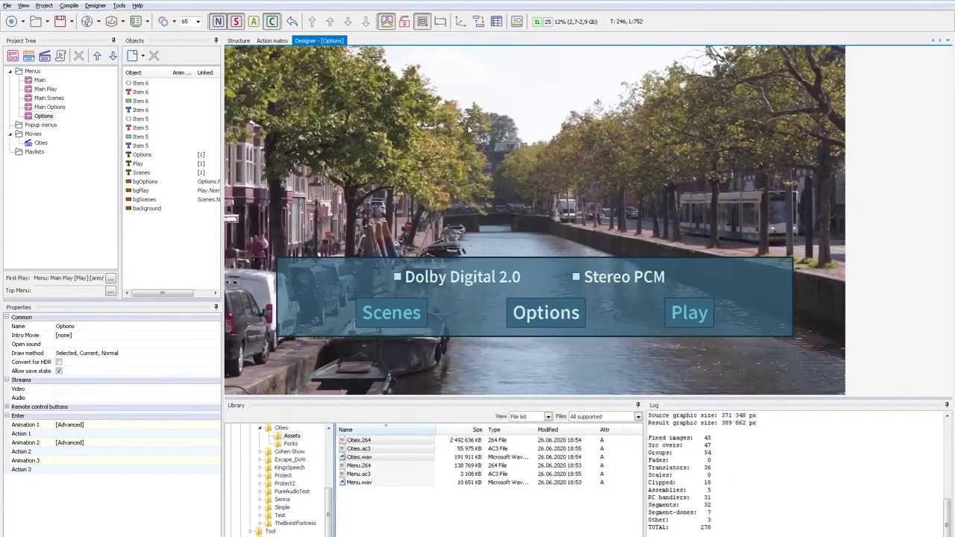
Nudge the Stereo PCM button right to left 1116 and the Dolby Digital 2.0 button right to left 566
{"action": "left_click", "coordinate": [618, 286]}
{"action": "left_click_drag", "start_coordinate": [618, 286], "coordinate": [621, 286]}
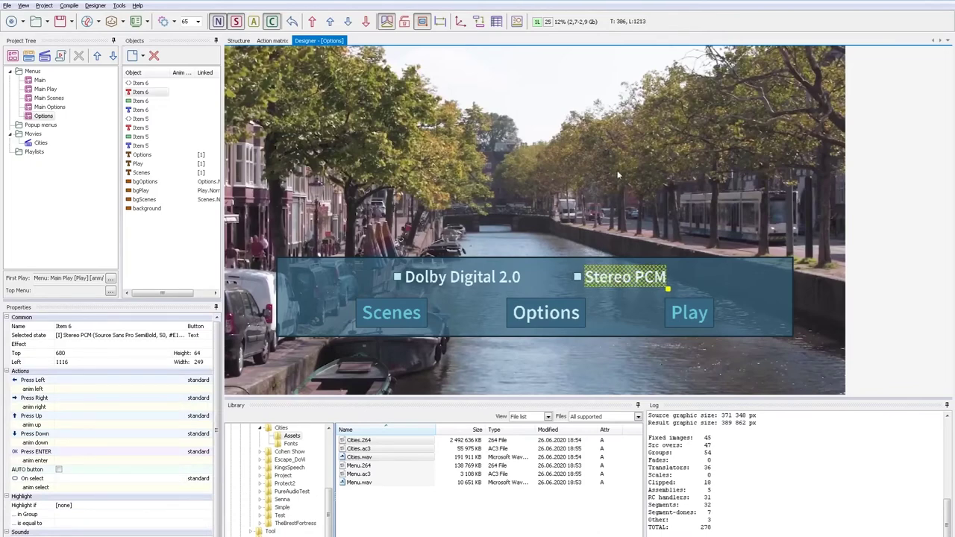
{"action": "left_click", "coordinate": [495, 283]}
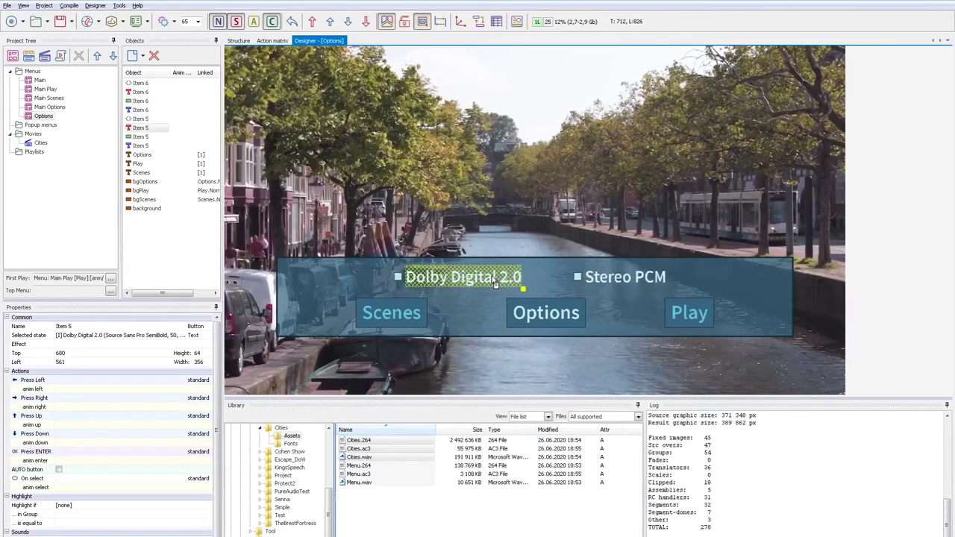
{"action": "left_click_drag", "start_coordinate": [496, 283], "coordinate": [495, 282]}
{"action": "left_click", "coordinate": [489, 198]}
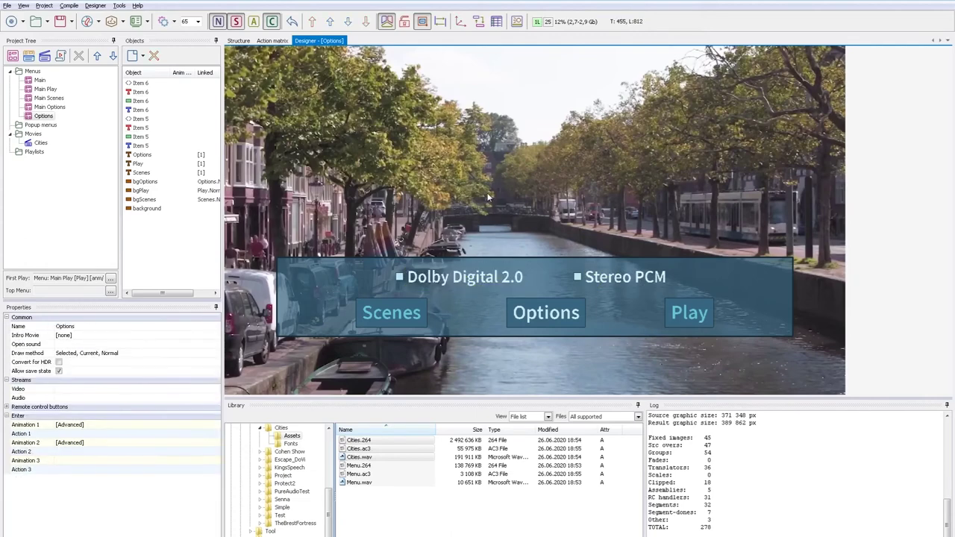
Auto-assign the transitions between the two audio buttons of the Options menu
{"action": "left_click", "coordinate": [479, 21]}
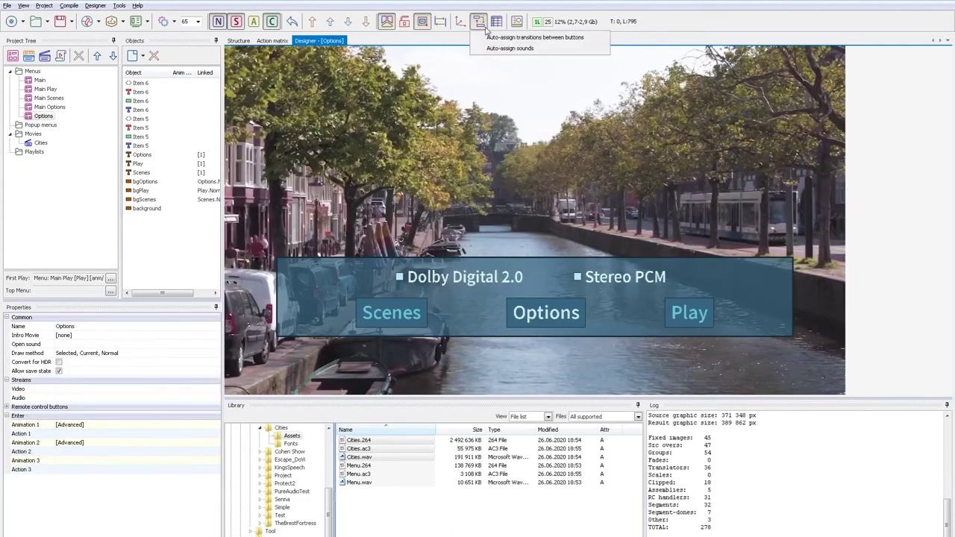
{"action": "left_click", "coordinate": [493, 37]}
{"action": "left_click", "coordinate": [425, 306]}
{"action": "left_click", "coordinate": [409, 327]}
{"action": "left_click", "coordinate": [530, 322]}
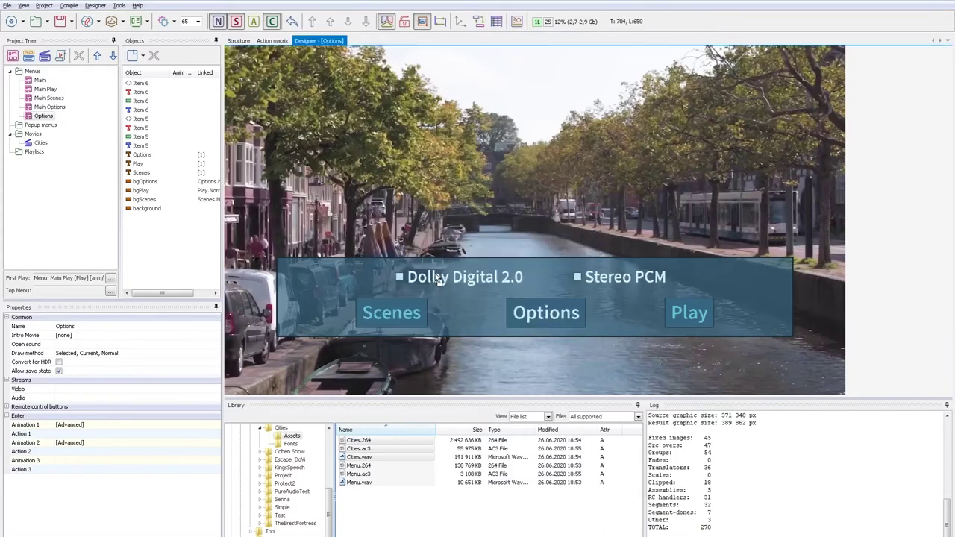
Assign all objects of both audio buttons to animation group 1 and the blue background panel to animation group 2
{"action": "left_click", "coordinate": [521, 282]}
{"action": "left_click", "coordinate": [598, 281], "text": "ctrl"}
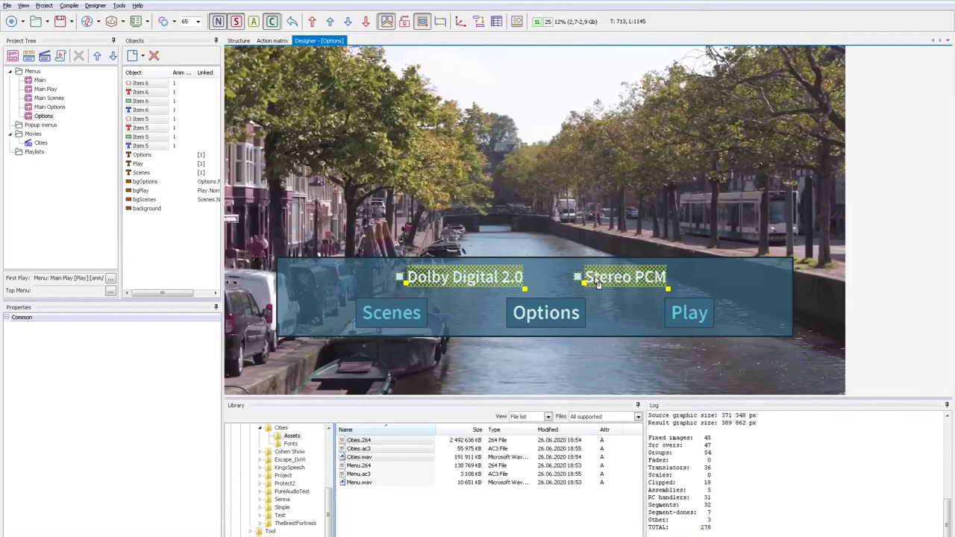
{"action": "left_click", "coordinate": [299, 328]}
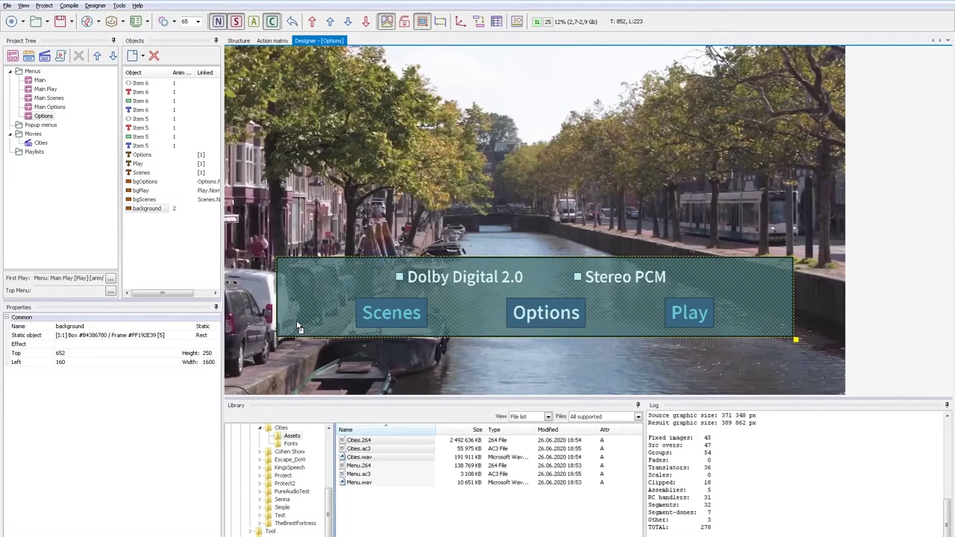
Rename the Dolby Digital 2.0 button as DD
{"action": "left_click", "coordinate": [433, 277]}
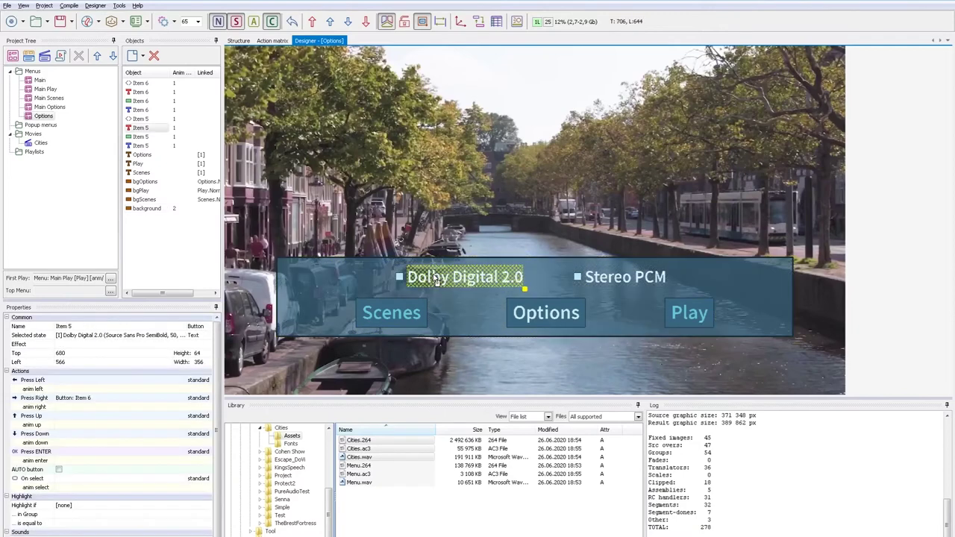
{"action": "left_click", "coordinate": [26, 326]}
{"action": "type", "text": "DD"}
{"action": "key", "text": "Tab"}
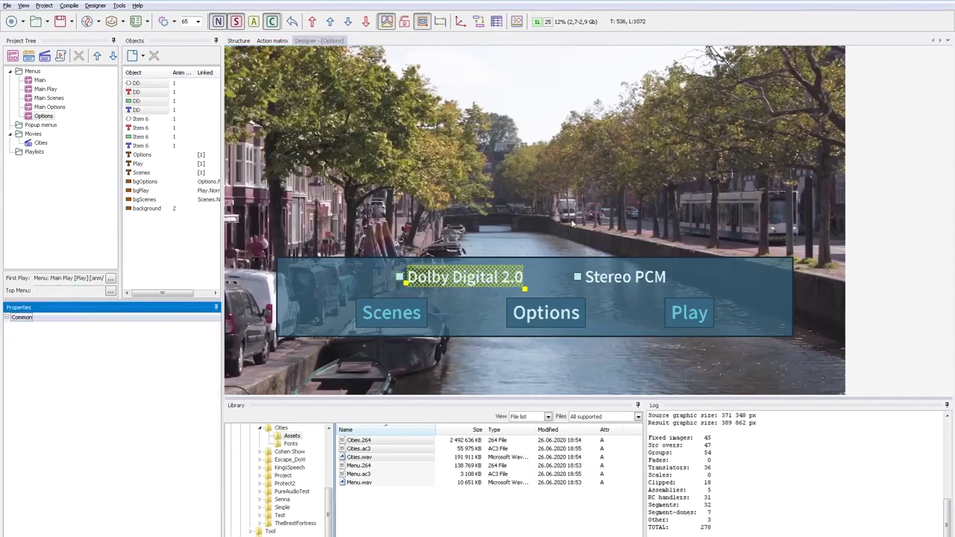
Rename the Stereo PCM button as PCM
{"action": "left_click", "coordinate": [624, 281]}
{"action": "left_click", "coordinate": [32, 327]}
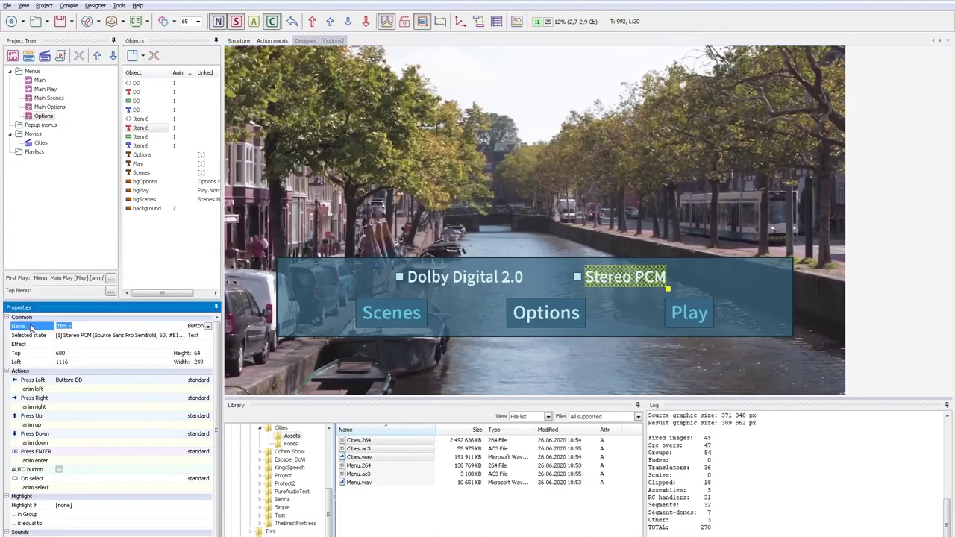
{"action": "type", "text": "P"}
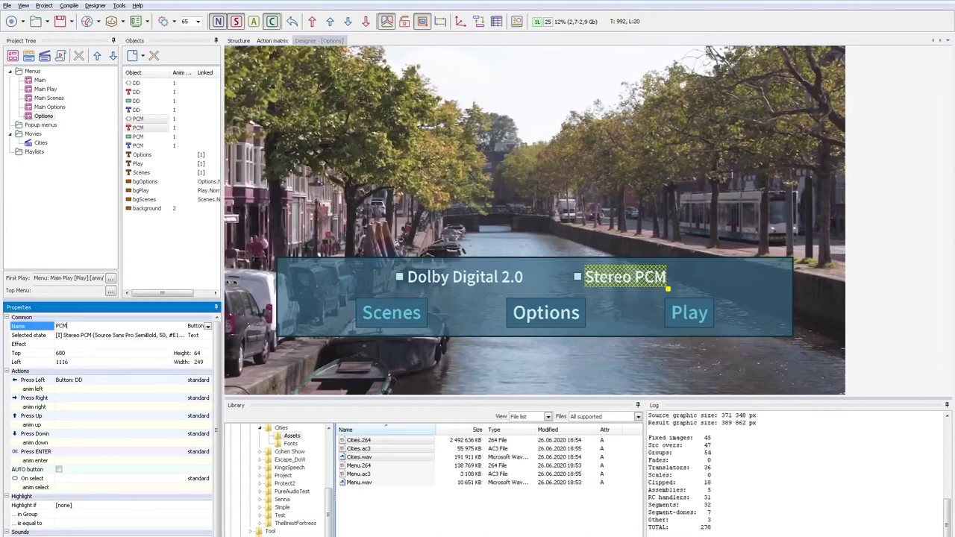
{"action": "type", "text": "CM"}
{"action": "key", "text": "Return"}
{"action": "left_click", "coordinate": [307, 328]}
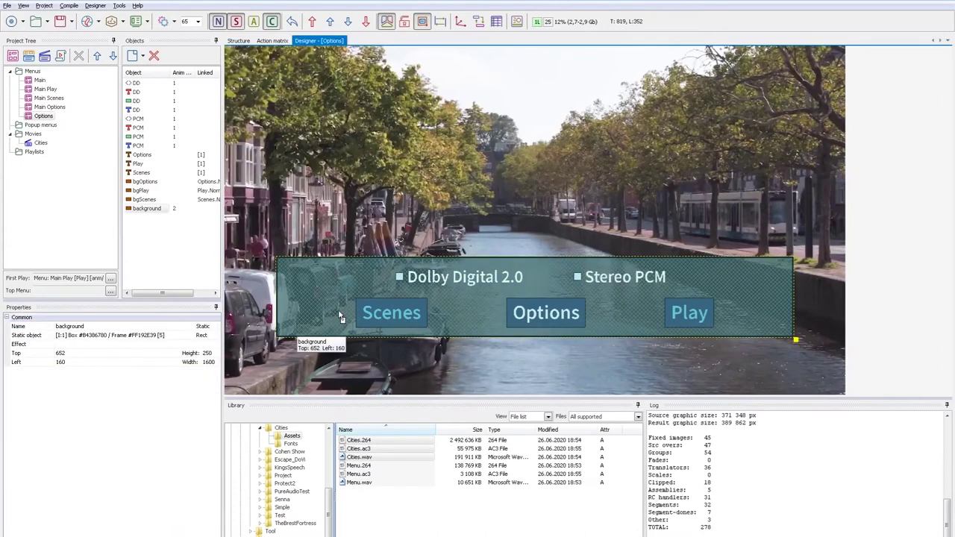
{"action": "left_click", "coordinate": [369, 314]}
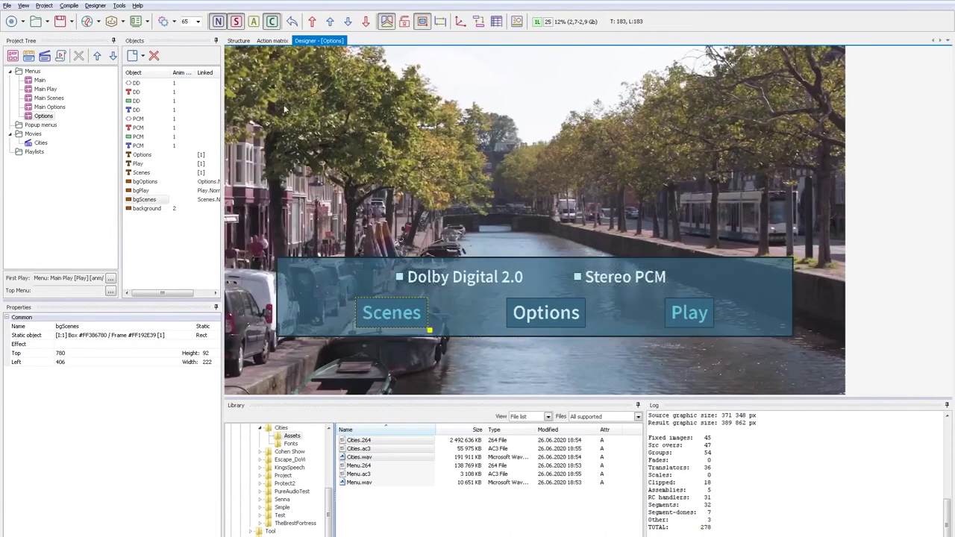
Delete the first and second Enter animations of the Options menu in the action matrix
{"action": "left_click", "coordinate": [273, 41]}
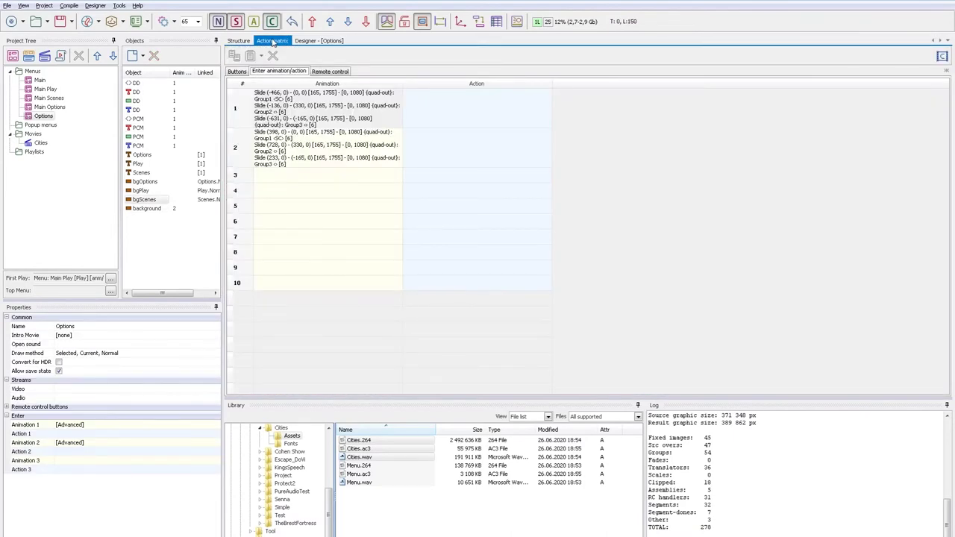
{"action": "left_click", "coordinate": [295, 105]}
{"action": "key", "text": "Delete"}
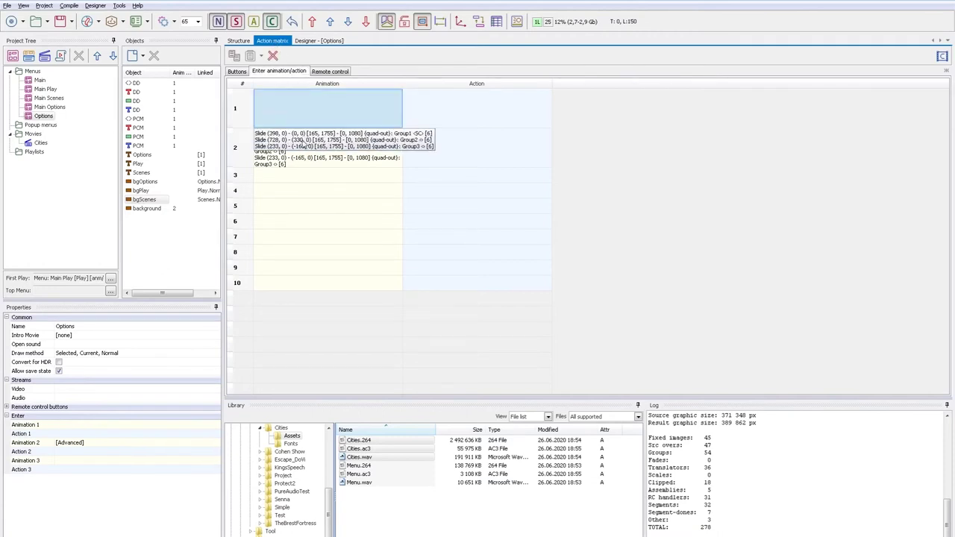
{"action": "left_click", "coordinate": [300, 132]}
{"action": "key", "text": "Delete"}
Add a bottom-center Scale animation for Group 2, vertical from 60 to 100 %, to the first Enter animation in advanced mode
{"action": "double_click", "coordinate": [318, 112]}
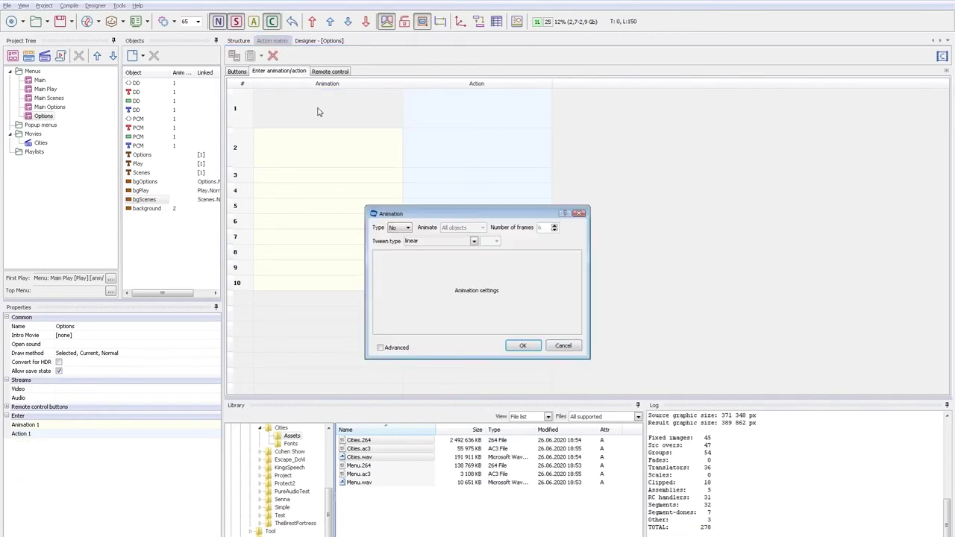
{"action": "left_click", "coordinate": [403, 229]}
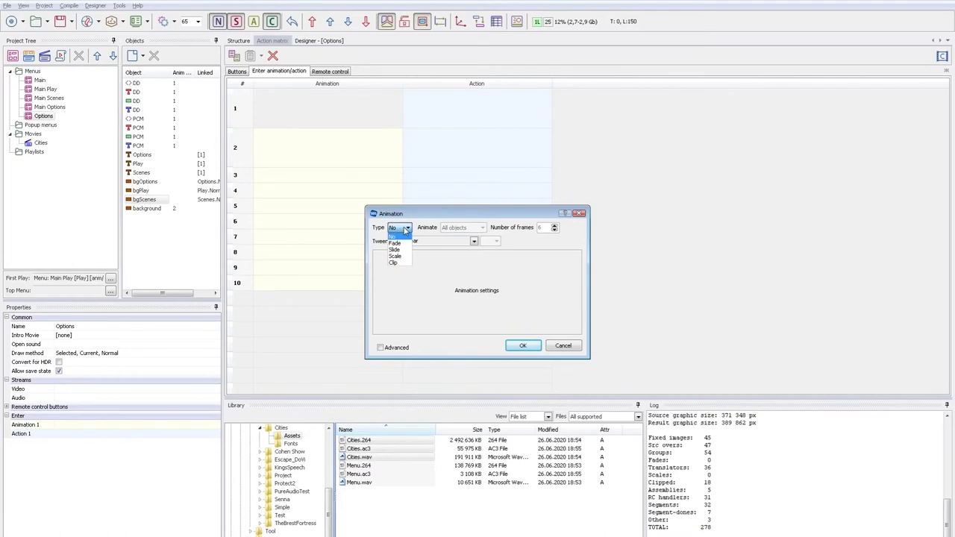
{"action": "left_click", "coordinate": [408, 256]}
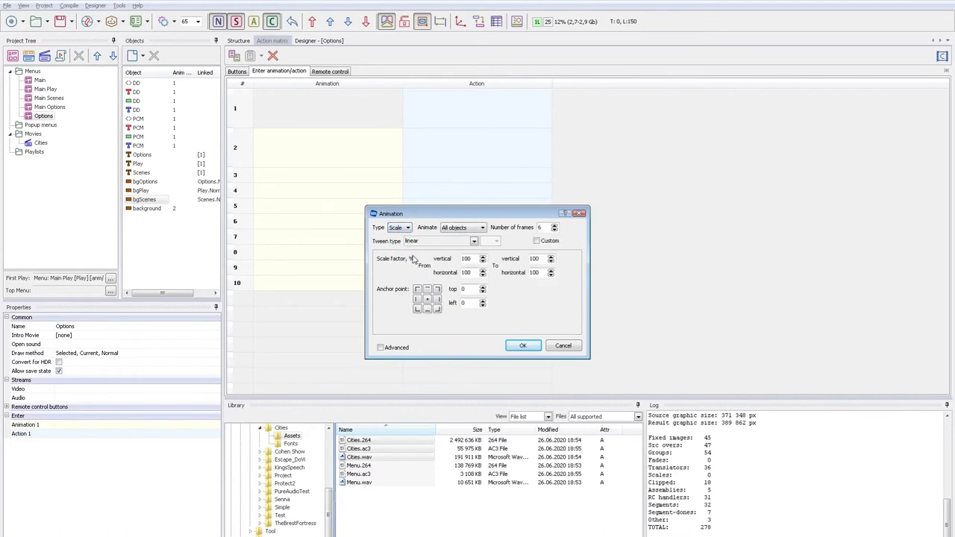
{"action": "left_click", "coordinate": [459, 230]}
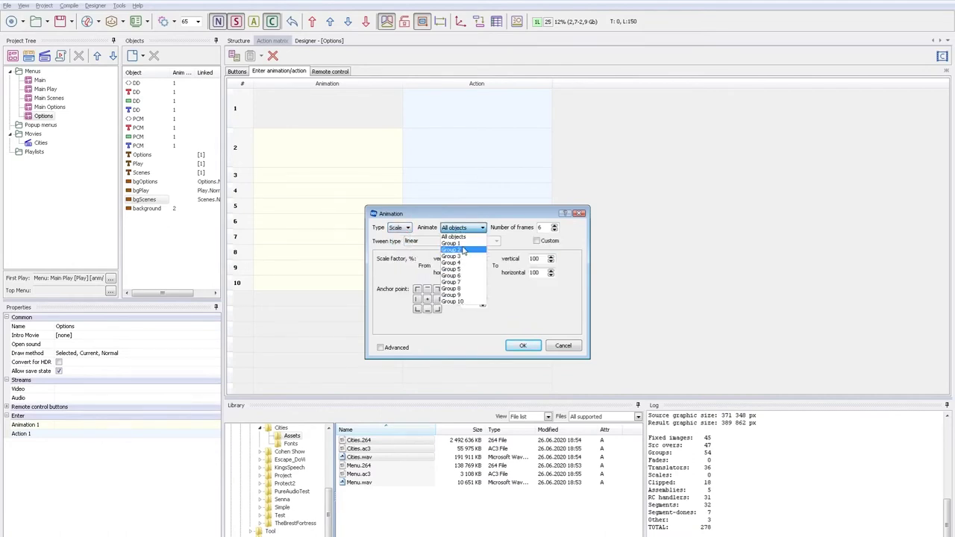
{"action": "left_click", "coordinate": [460, 249]}
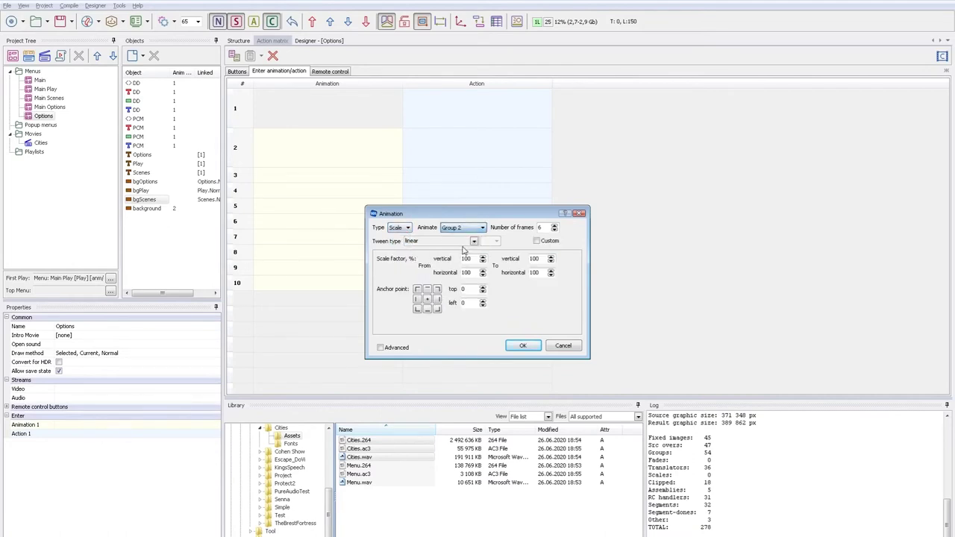
{"action": "left_click", "coordinate": [427, 308]}
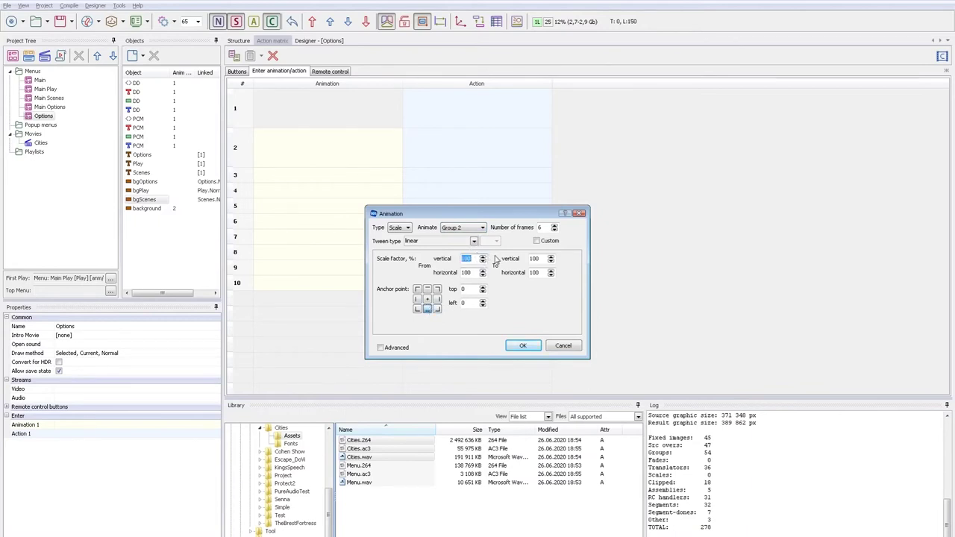
{"action": "type", "text": "60"}
{"action": "left_click", "coordinate": [396, 347]}
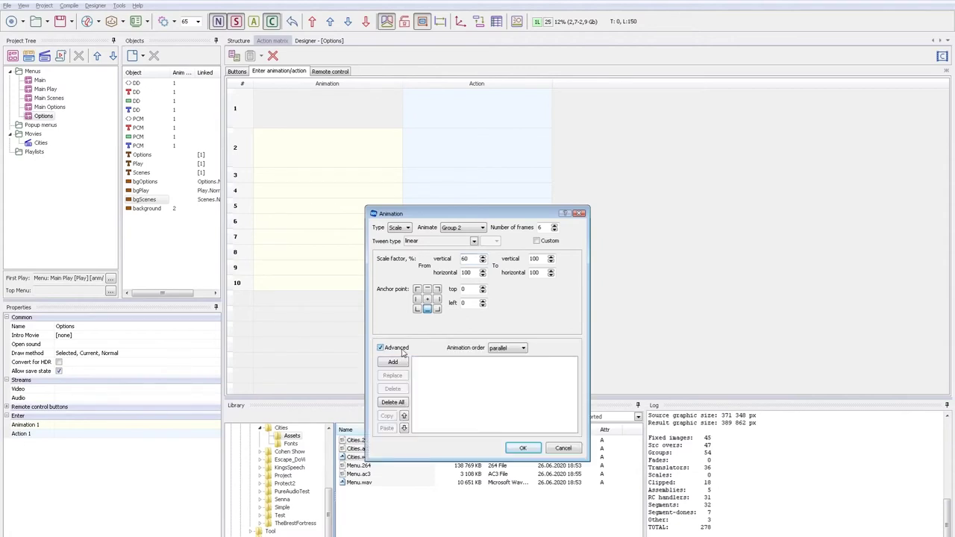
{"action": "left_click", "coordinate": [402, 363]}
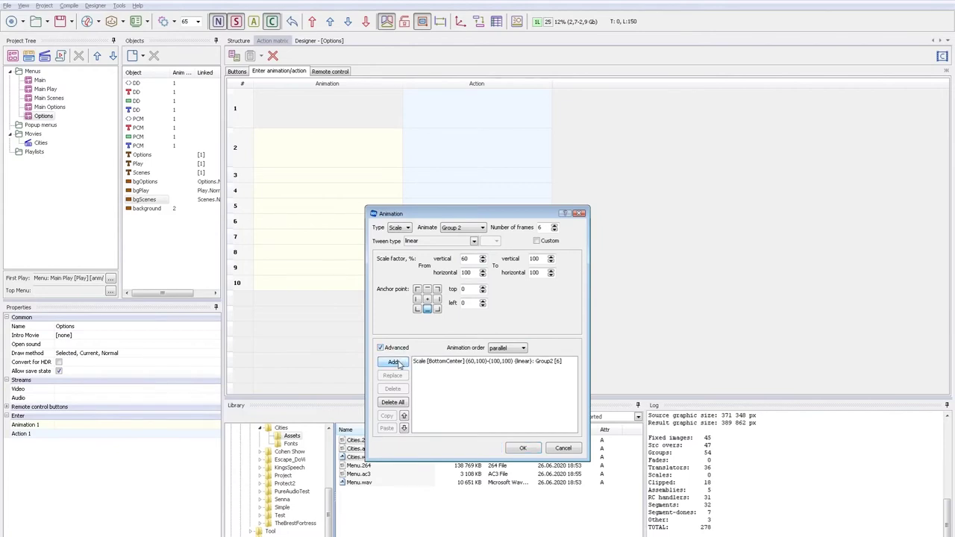
Set up a Slide animation for Group 1 from relative top 100 to 0, including the selected and current states
{"action": "left_click", "coordinate": [403, 228]}
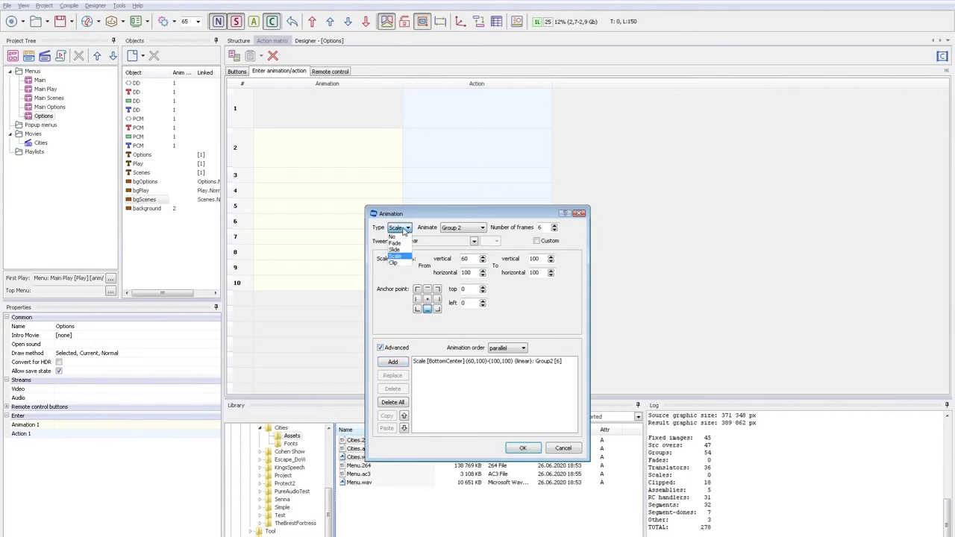
{"action": "left_click", "coordinate": [402, 250]}
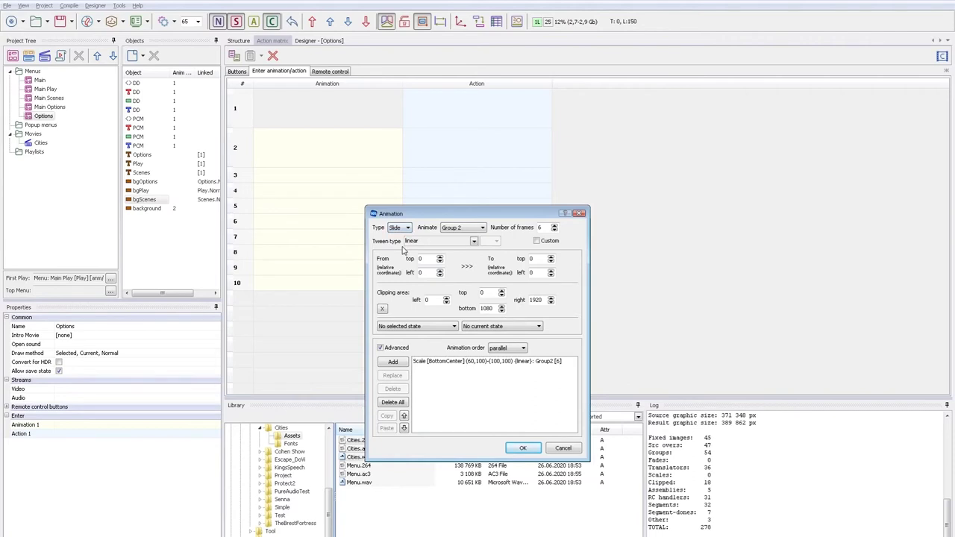
{"action": "left_click", "coordinate": [471, 229]}
{"action": "left_click", "coordinate": [469, 241]}
{"action": "type", "text": "00"}
{"action": "left_click", "coordinate": [441, 329]}
{"action": "left_click", "coordinate": [442, 342]}
{"action": "left_click", "coordinate": [468, 328]}
{"action": "left_click", "coordinate": [478, 342]}
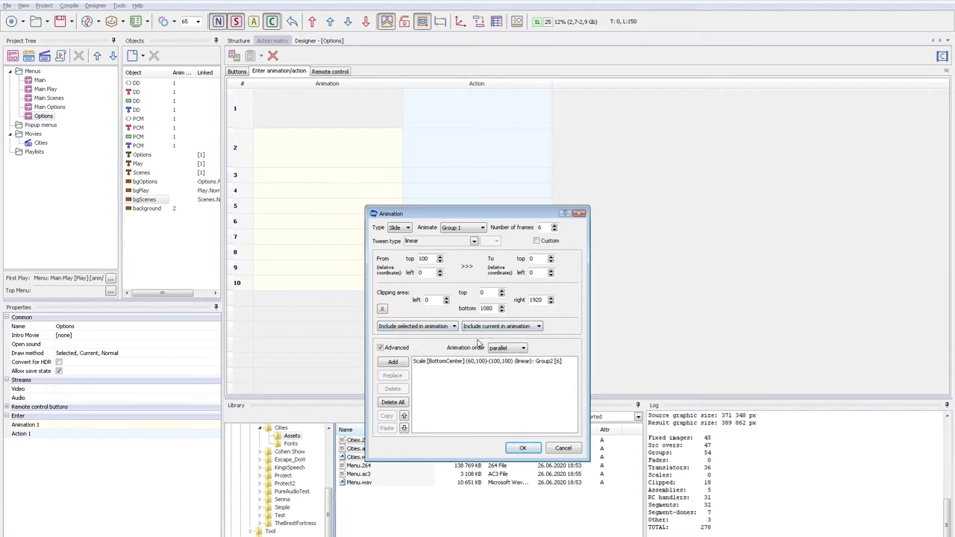
Set the slide's clipping area bottom to 778, add the slide to the list and save the Enter animation
{"action": "double_click", "coordinate": [490, 309]}
{"action": "type", "text": "78"}
{"action": "left_click", "coordinate": [401, 365]}
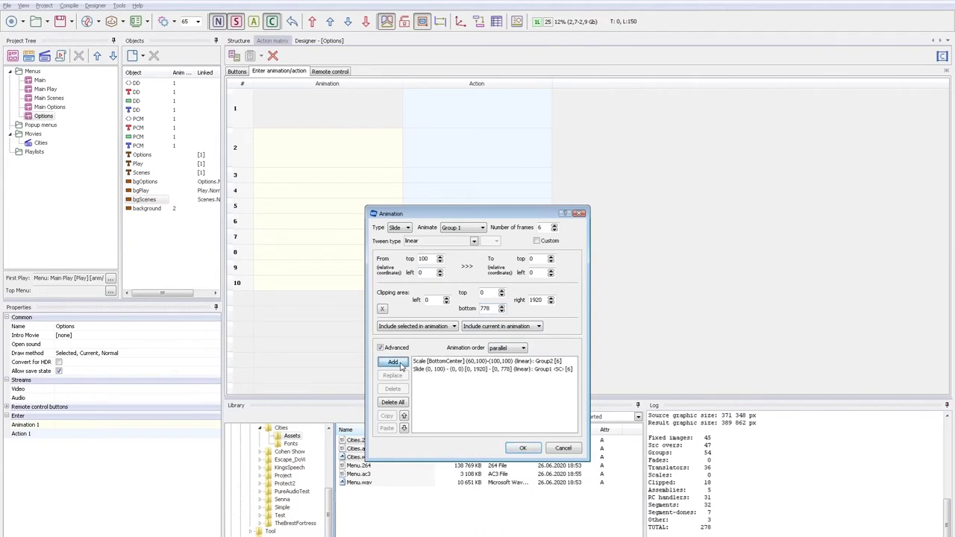
{"action": "left_click", "coordinate": [524, 449]}
Copy the Options menu's first Enter animation and paste it into the DD button's Down animation
{"action": "left_click", "coordinate": [261, 108]}
{"action": "left_click_drag", "start_coordinate": [402, 87], "coordinate": [449, 82]}
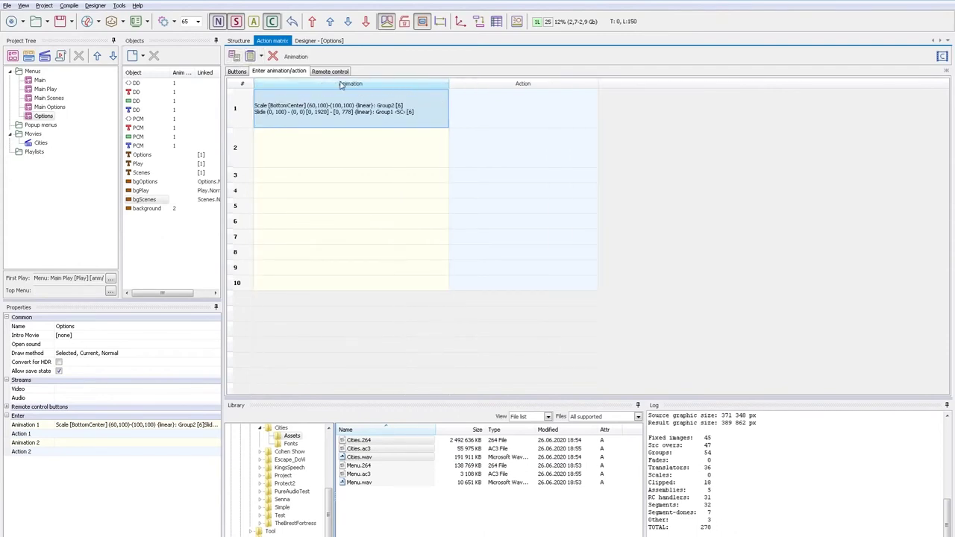
{"action": "left_click", "coordinate": [238, 71]}
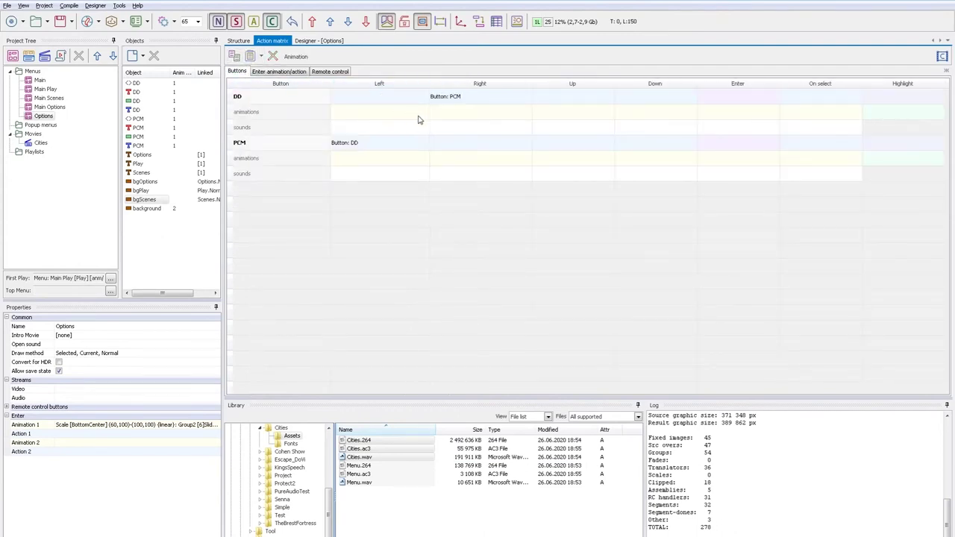
{"action": "left_click", "coordinate": [646, 98]}
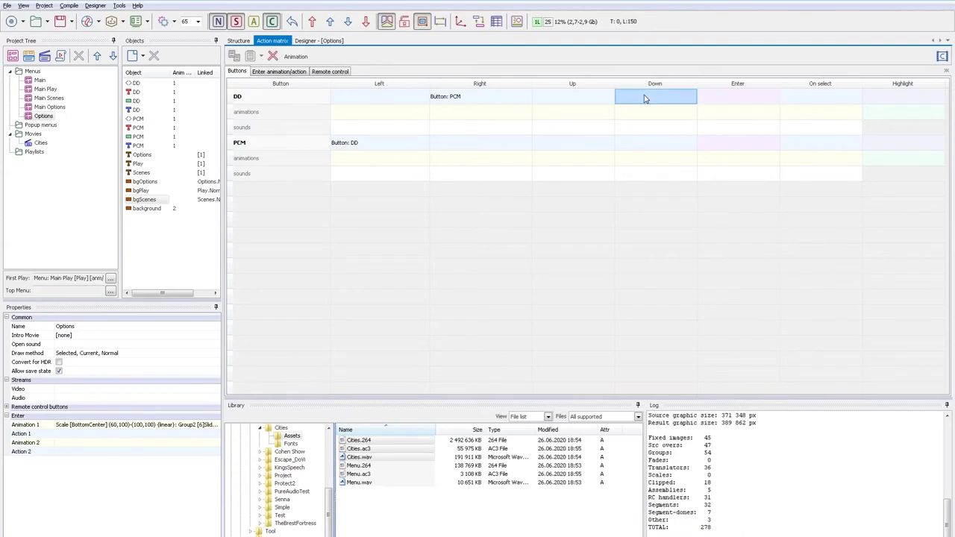
{"action": "left_click", "coordinate": [252, 57]}
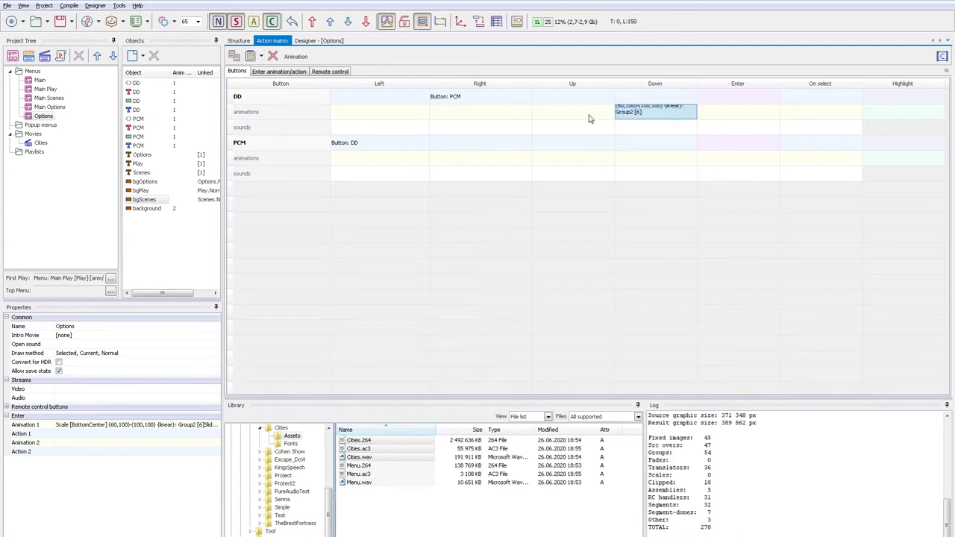
Reverse the Group 2 scale in the DD button's Down animation to run vertically from 100 to 60 %
{"action": "double_click", "coordinate": [651, 112]}
{"action": "left_click", "coordinate": [465, 310]}
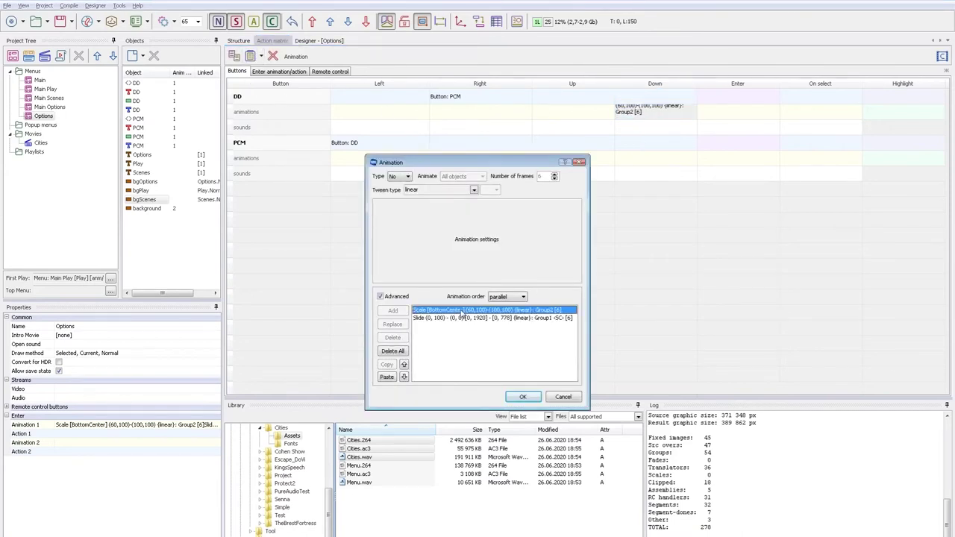
{"action": "double_click", "coordinate": [471, 207]}
{"action": "key", "text": "BackSpace"}
{"action": "type", "text": "100"}
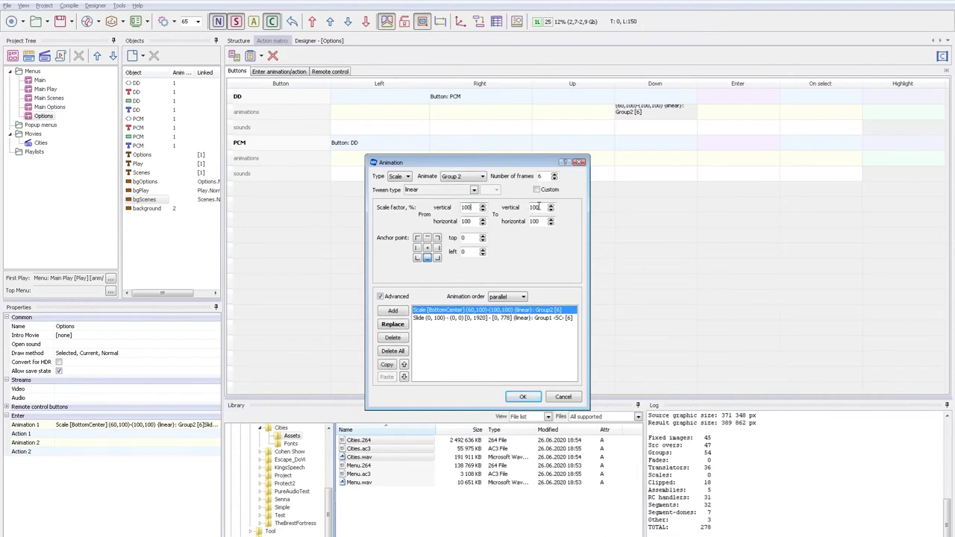
{"action": "double_click", "coordinate": [535, 207]}
{"action": "left_click", "coordinate": [393, 325]}
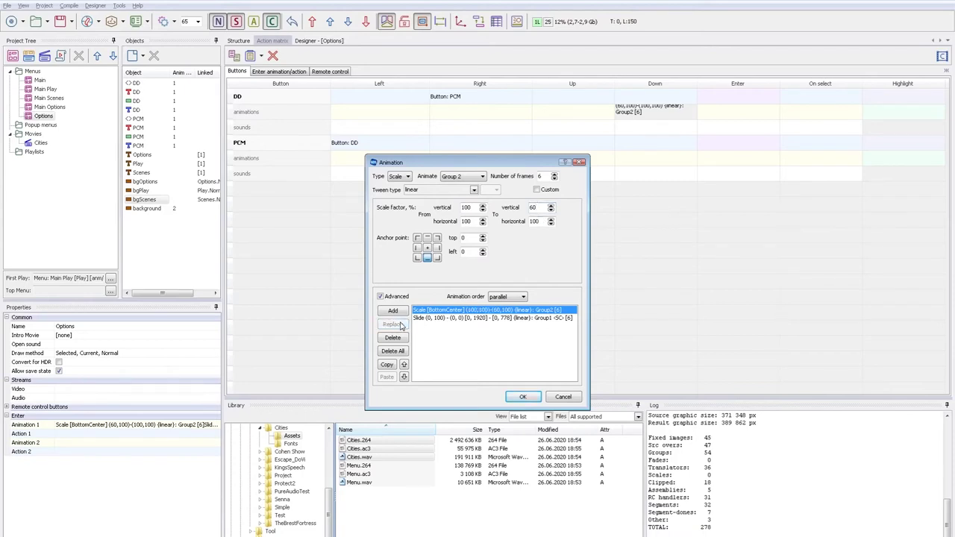
Reverse the Group 1 slide in the DD button's Down animation to run from relative top 0 to 100, and save the animation
{"action": "left_click", "coordinate": [444, 319]}
{"action": "left_click", "coordinate": [431, 208]}
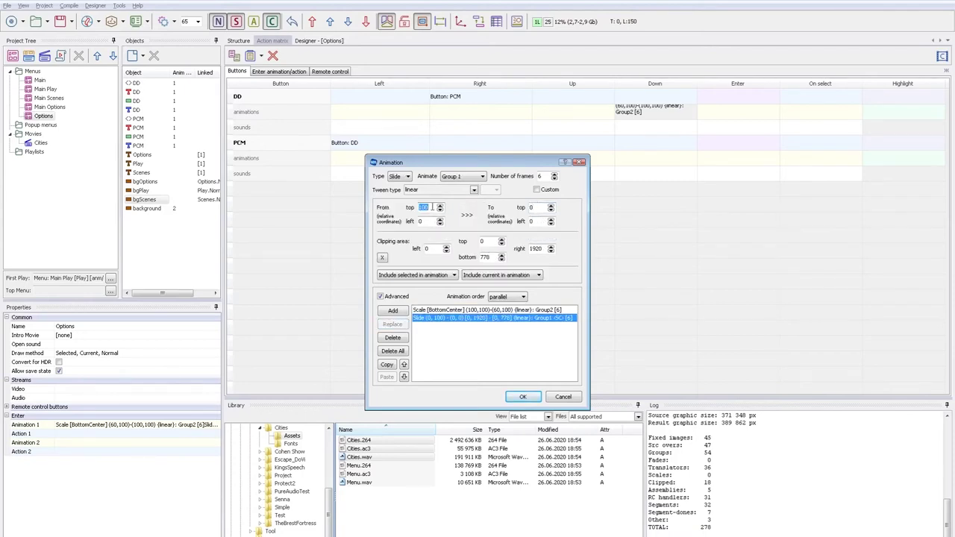
{"action": "type", "text": "0"}
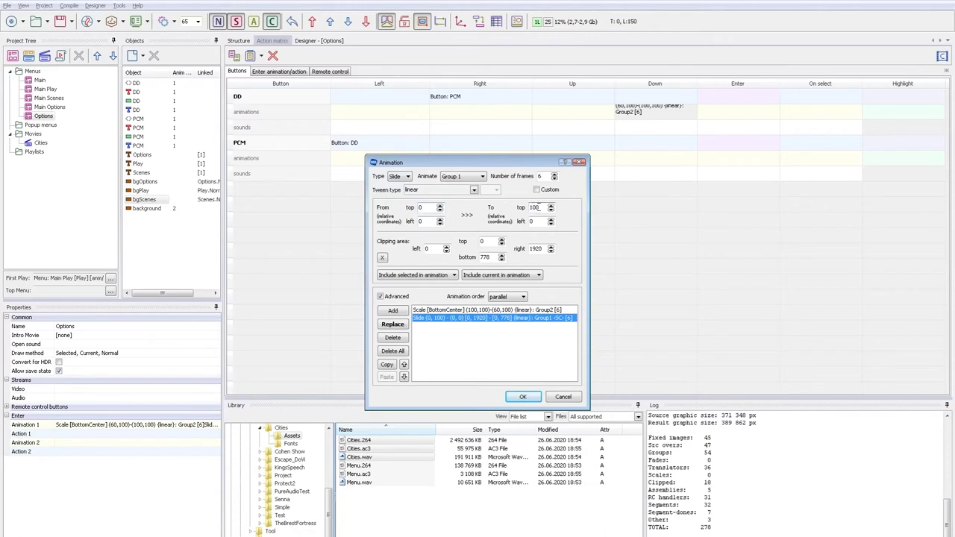
{"action": "left_click", "coordinate": [400, 324]}
{"action": "left_click", "coordinate": [524, 396]}
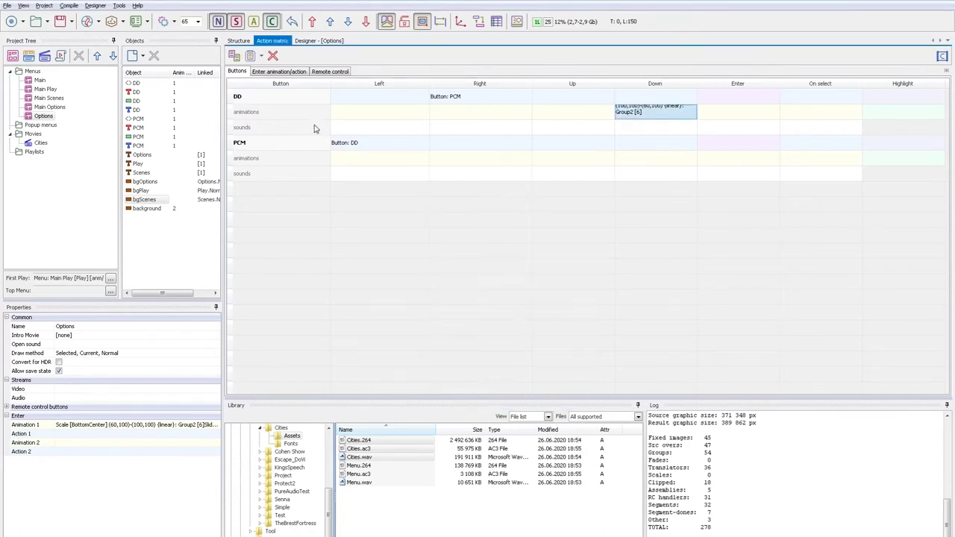
Copy the DD button's Down animation and paste it into the PCM button's Down animation
{"action": "left_click", "coordinate": [233, 56]}
{"action": "key", "text": "Down"}
{"action": "key", "text": "Down"}
{"action": "key", "text": "Down"}
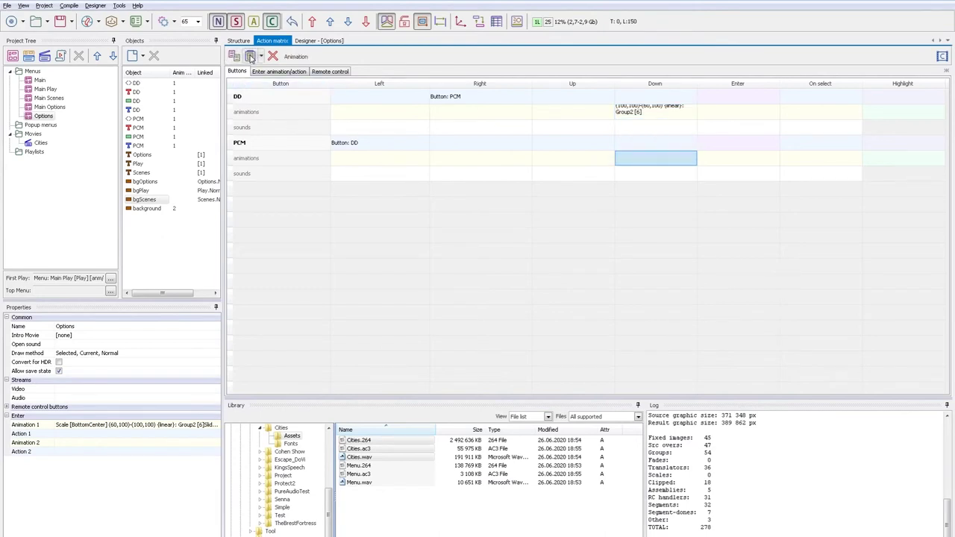
{"action": "left_click", "coordinate": [250, 56]}
Set the DD button's Down action to jump to the Options button of the Main Options menu
{"action": "left_click", "coordinate": [657, 97]}
{"action": "right_click", "coordinate": [662, 92]}
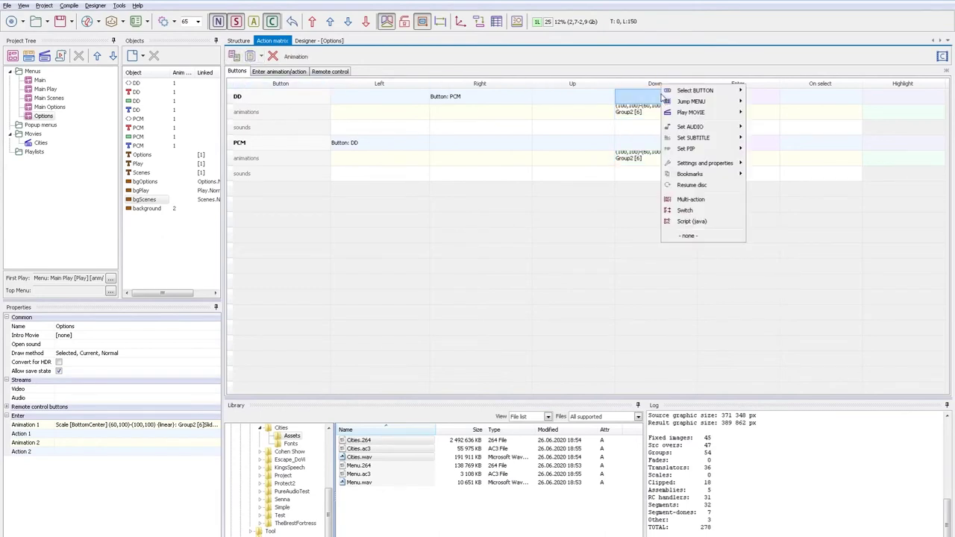
{"action": "mouse_move", "coordinate": [689, 103]}
{"action": "mouse_move", "coordinate": [777, 135]}
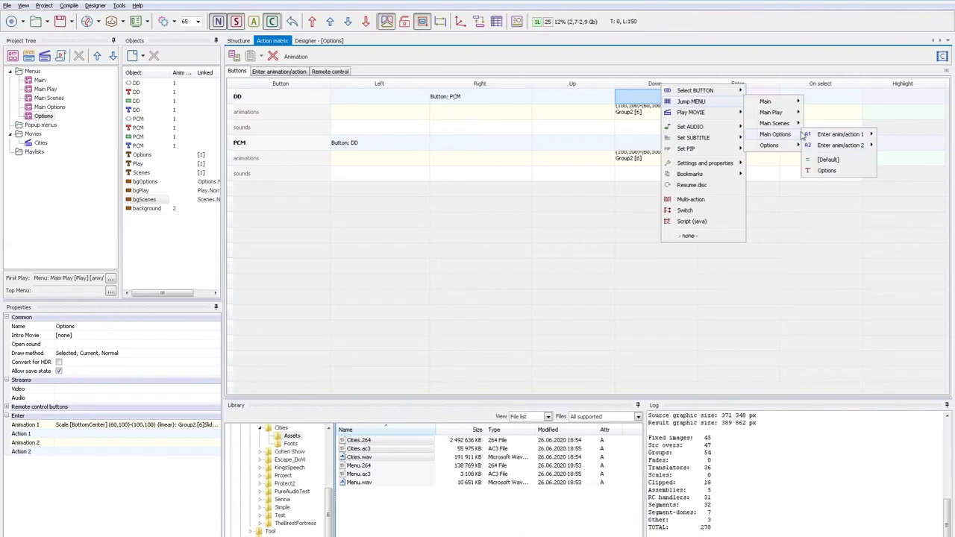
{"action": "left_click", "coordinate": [835, 172]}
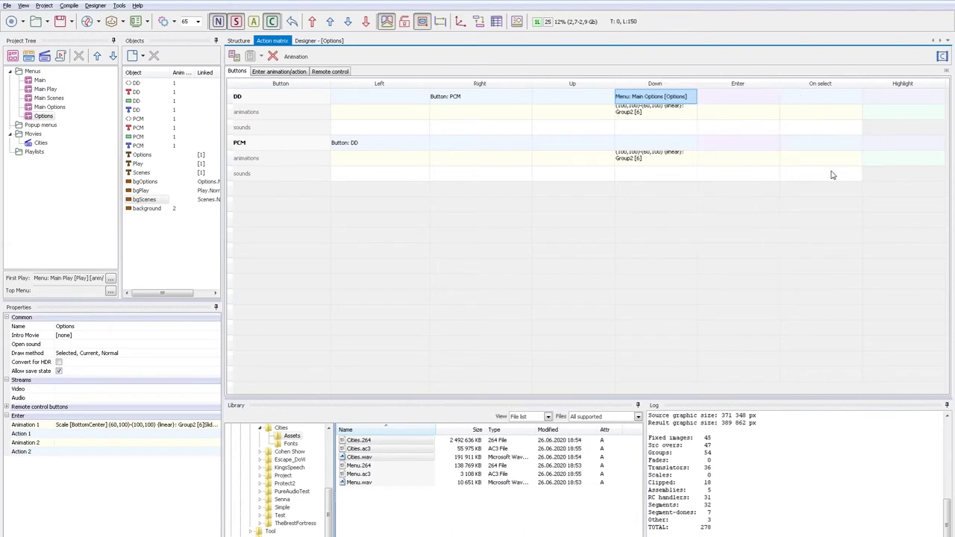
Copy the DD button's Down action and paste it into the PCM button's Down action
{"action": "left_click", "coordinate": [233, 57]}
{"action": "key", "text": "Down"}
{"action": "key", "text": "Down"}
{"action": "key", "text": "Down"}
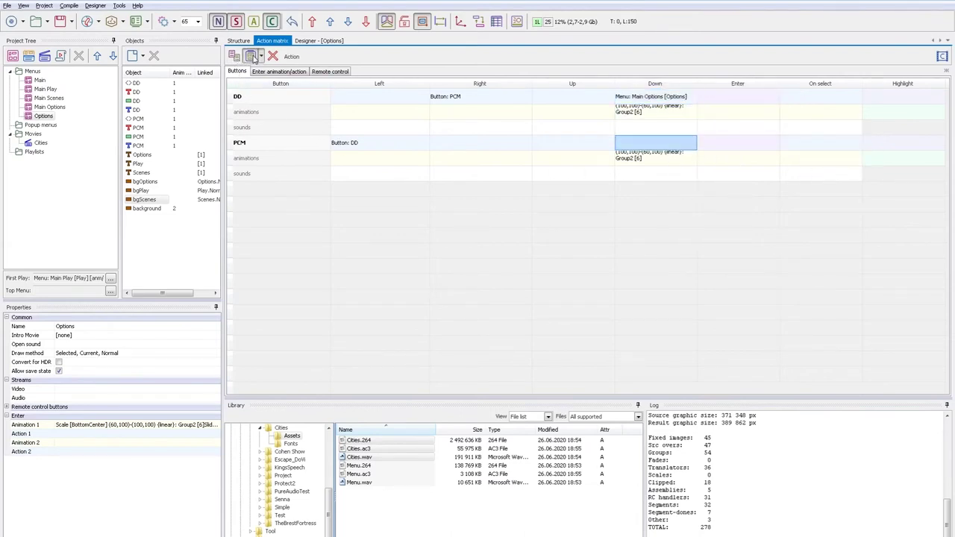
{"action": "left_click", "coordinate": [251, 56]}
In the Main Options menu, make the Options button's Enter action jump to the Options menu with Enter anim/action 1 and the default button
{"action": "left_click", "coordinate": [78, 110]}
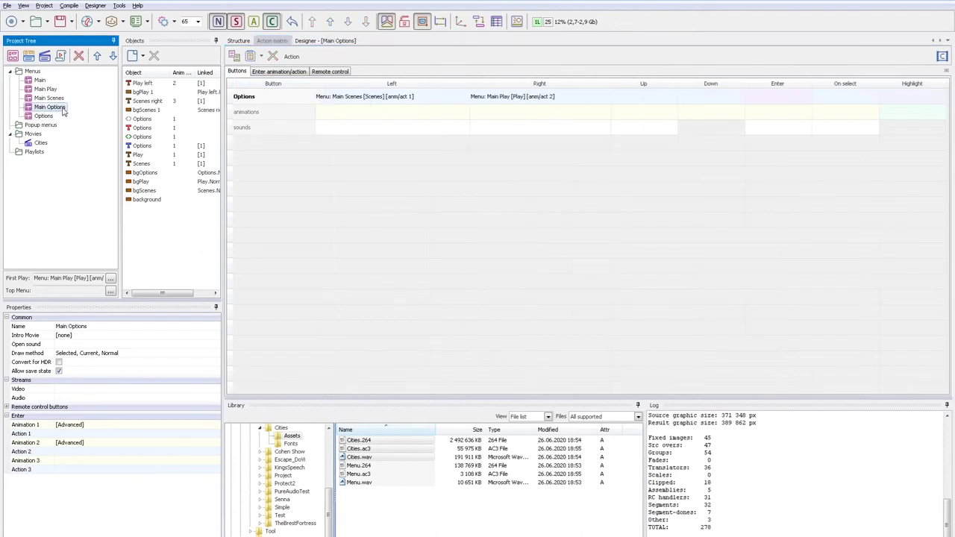
{"action": "left_click", "coordinate": [772, 97]}
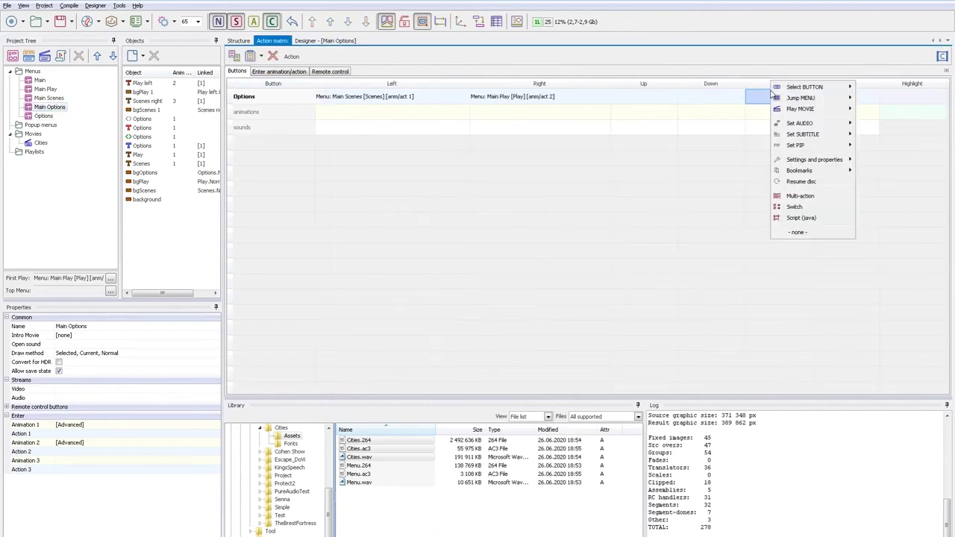
{"action": "mouse_move", "coordinate": [805, 97]}
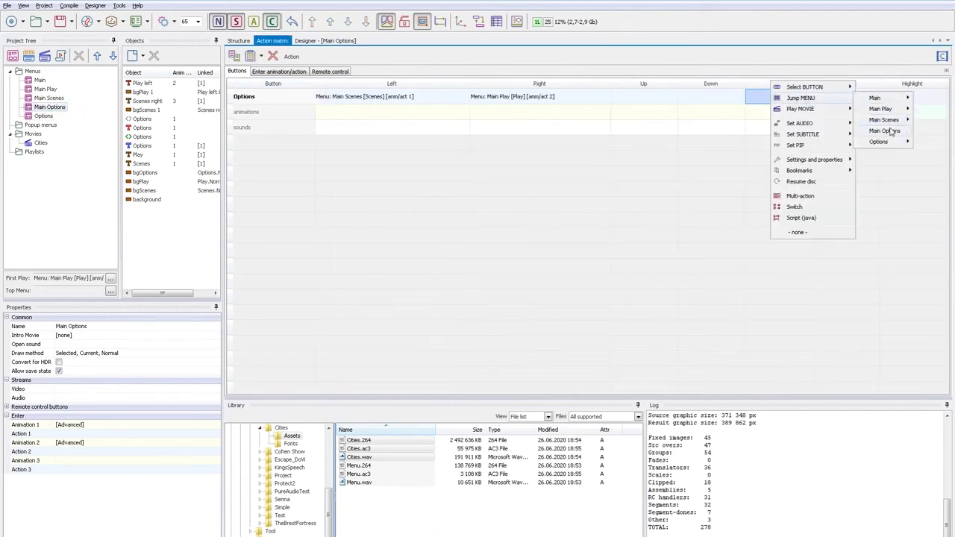
{"action": "mouse_move", "coordinate": [891, 143]}
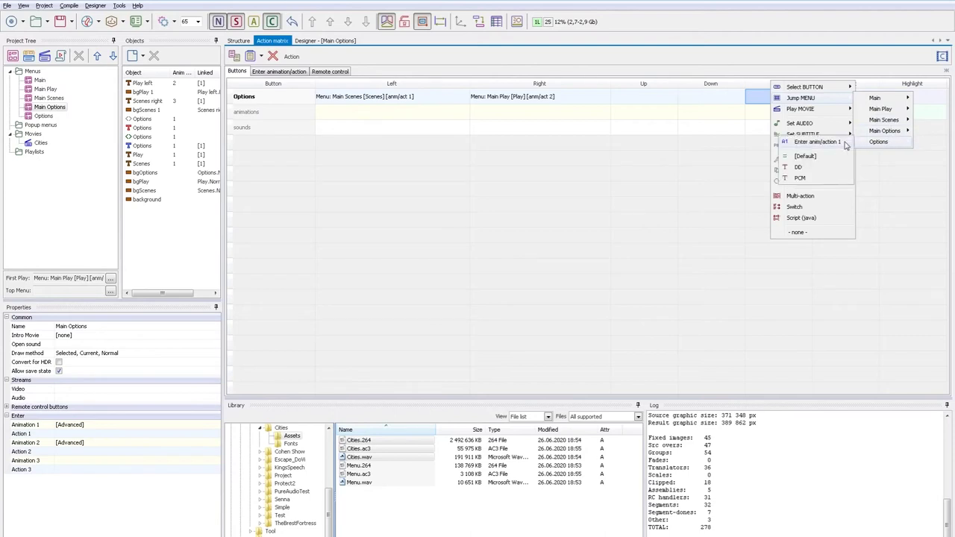
{"action": "mouse_move", "coordinate": [848, 144]}
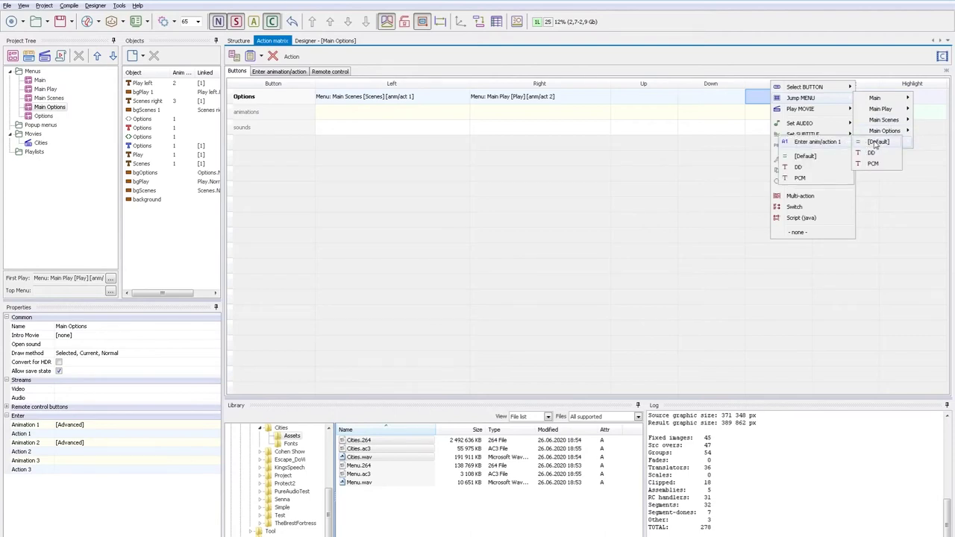
{"action": "left_click", "coordinate": [876, 143]}
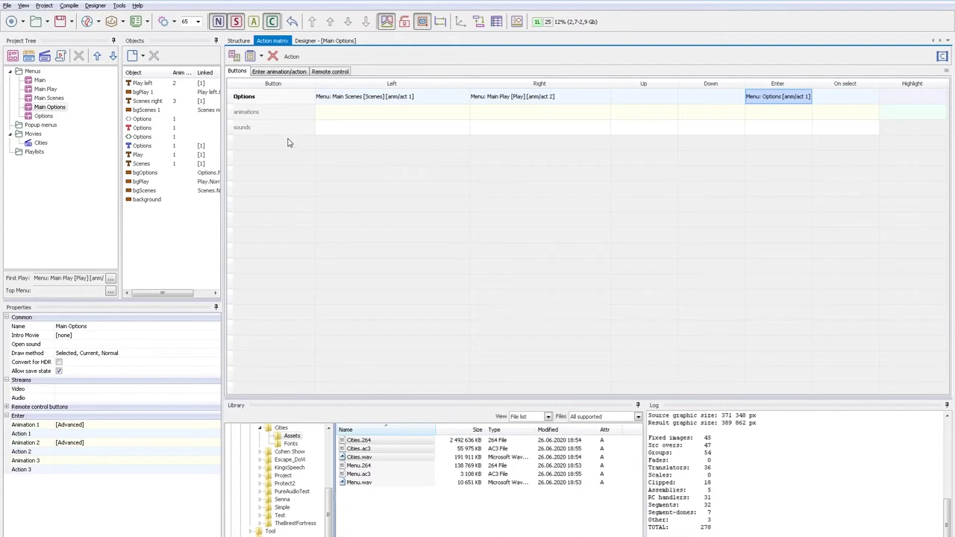
In the Options menu, set the DD button's Enter action to select audio track 1 (eng) of Cities
{"action": "left_click", "coordinate": [46, 116]}
{"action": "left_click", "coordinate": [807, 100]}
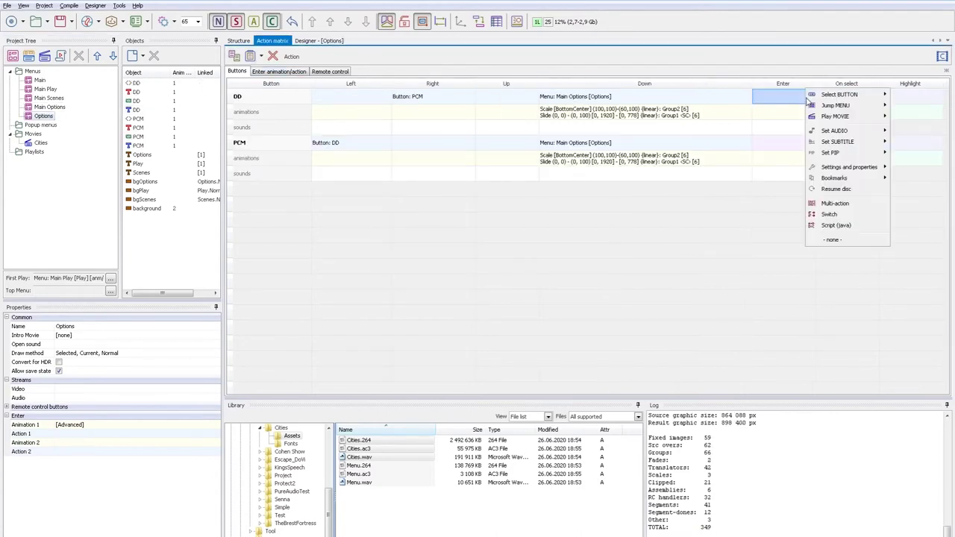
{"action": "mouse_move", "coordinate": [841, 132]}
{"action": "mouse_move", "coordinate": [916, 132]}
{"action": "left_click", "coordinate": [874, 133]}
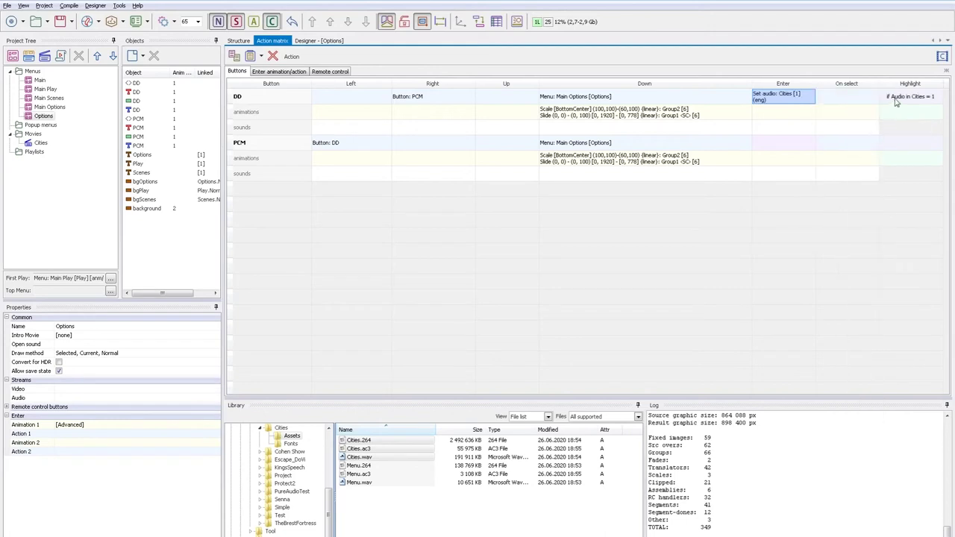
Set the PCM button's Enter action to select audio track 2 (eng) of Cities
{"action": "right_click", "coordinate": [773, 147]}
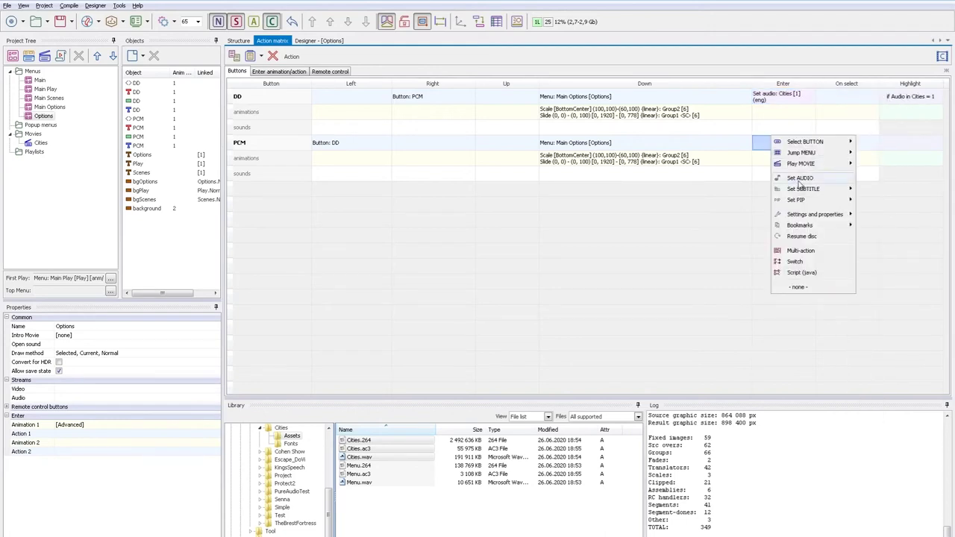
{"action": "mouse_move", "coordinate": [801, 181]}
{"action": "mouse_move", "coordinate": [877, 179]}
{"action": "left_click", "coordinate": [918, 193]}
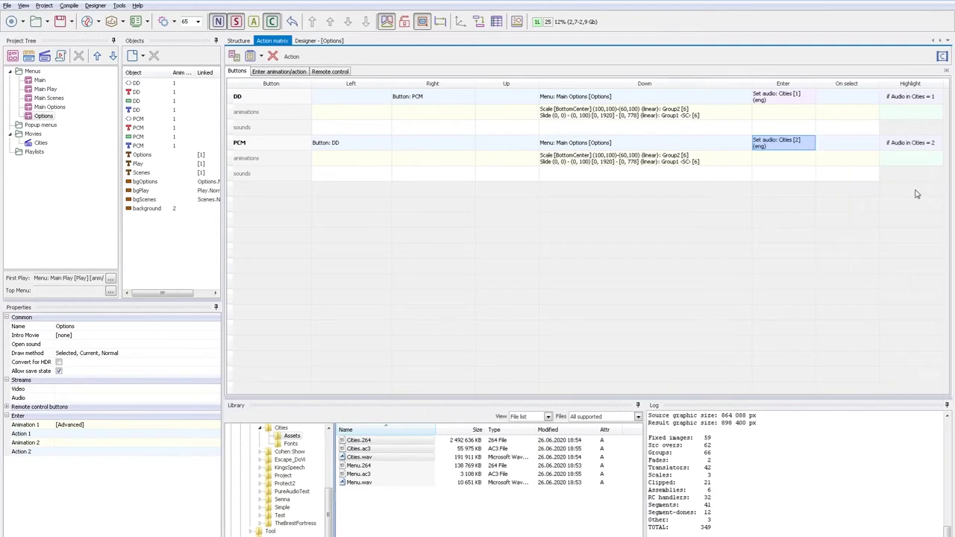
Start a Switch for the Main Options menu's Options button on Enter, pasting the Options menu jump for Cities audio 1 and opening its target settings
{"action": "left_click", "coordinate": [53, 107]}
{"action": "left_click", "coordinate": [737, 99]}
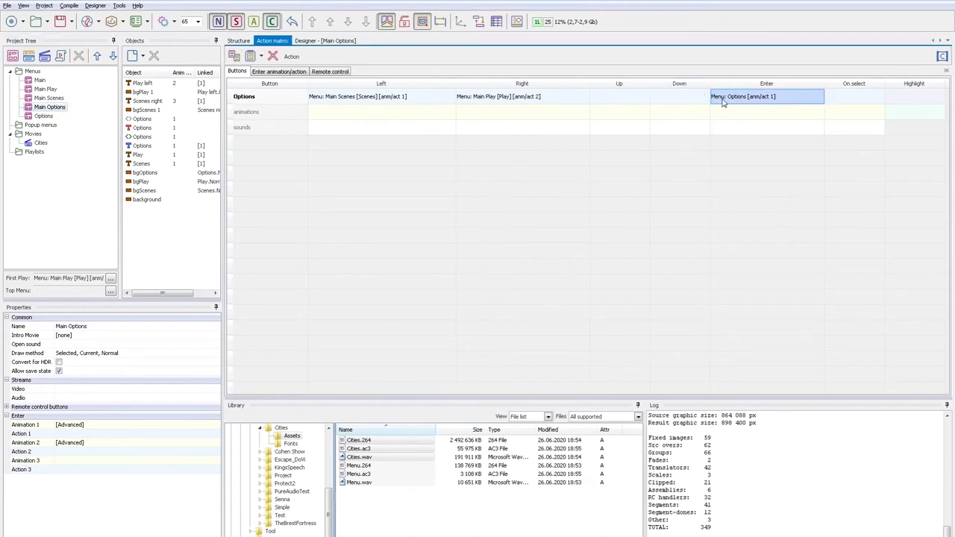
{"action": "right_click", "coordinate": [723, 103]}
{"action": "left_click", "coordinate": [755, 218]}
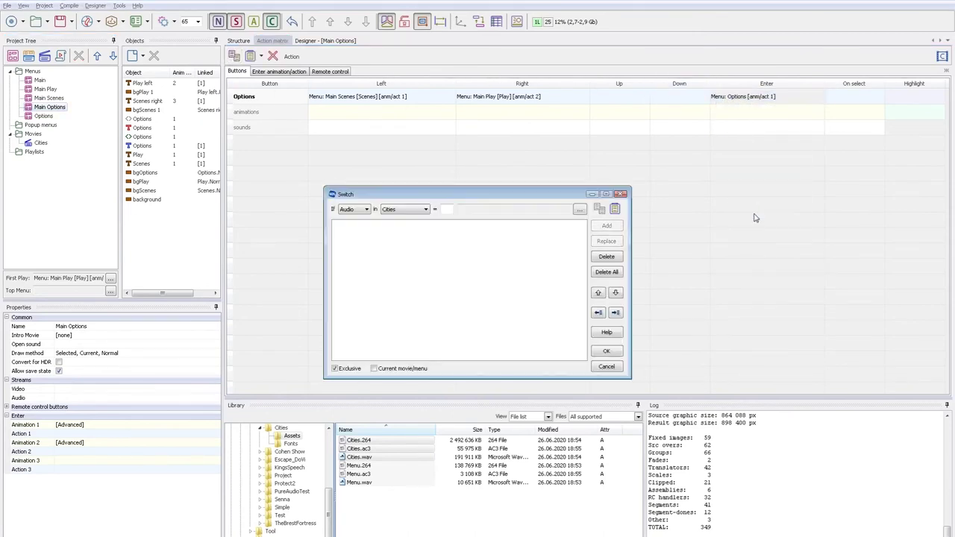
{"action": "left_click_drag", "start_coordinate": [630, 253], "coordinate": [691, 251]}
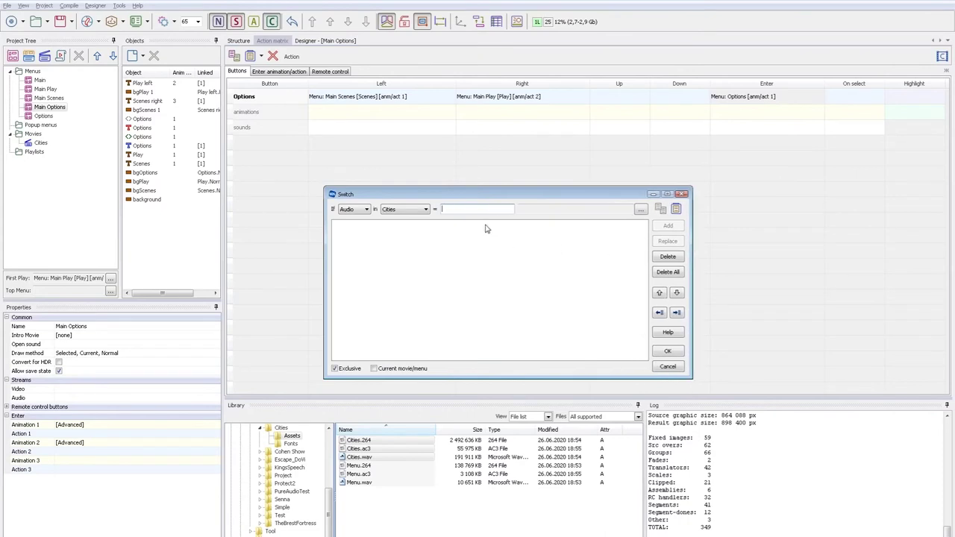
{"action": "left_click", "coordinate": [676, 209]}
{"action": "left_click", "coordinate": [601, 210]}
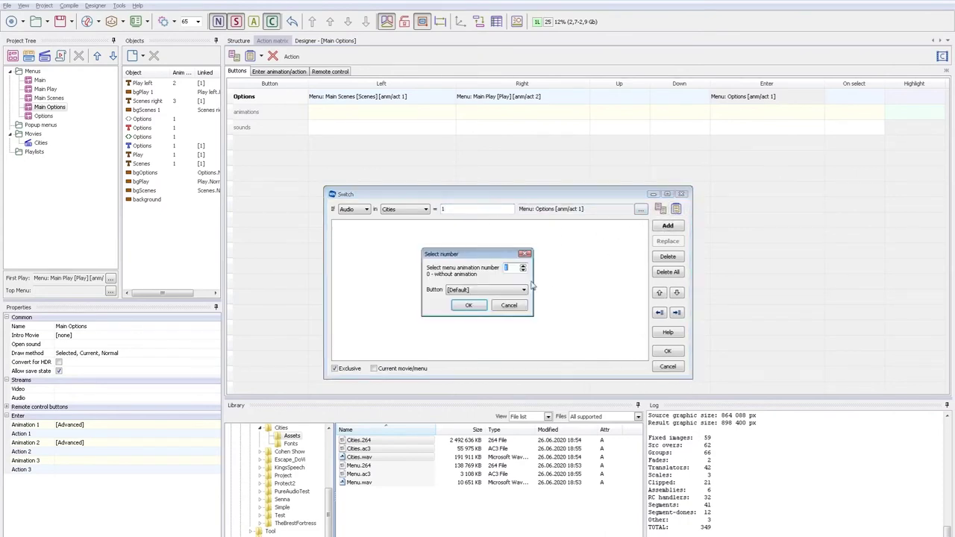
Add a switch rule sending Audio in Cities = 1 to the Options menu's DD button with animation 1
{"action": "left_click", "coordinate": [494, 290]}
{"action": "left_click", "coordinate": [483, 306]}
{"action": "left_click", "coordinate": [476, 307]}
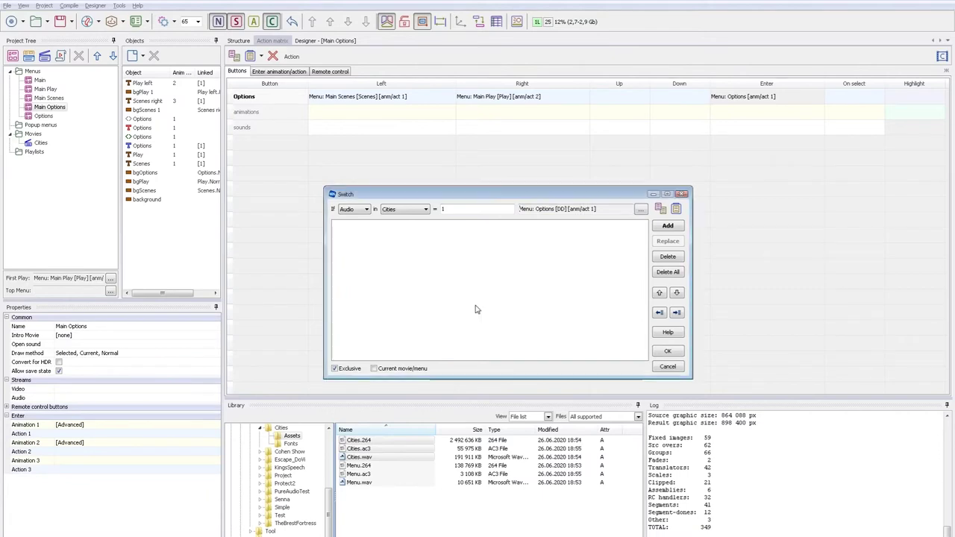
{"action": "left_click", "coordinate": [668, 226]}
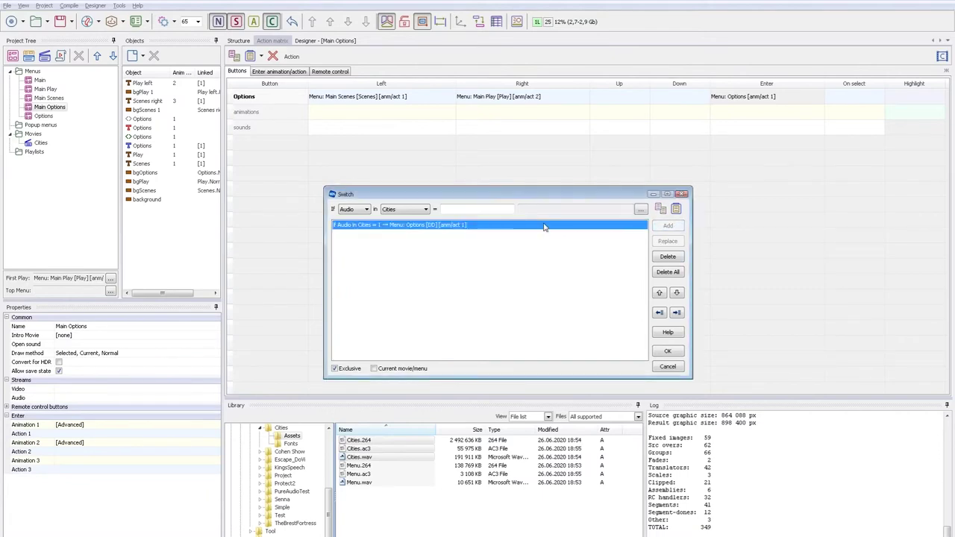
Add an unconditional Custom rule leading to the Options menu's PCM button with animation 1, apply the switch and save the project
{"action": "left_click", "coordinate": [548, 226]}
{"action": "left_click", "coordinate": [598, 209]}
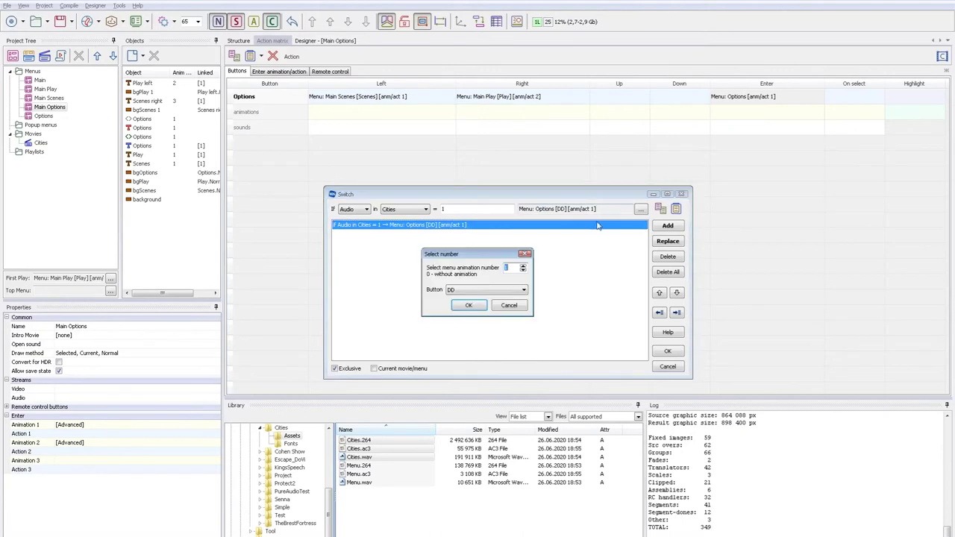
{"action": "left_click", "coordinate": [483, 290]}
{"action": "left_click", "coordinate": [478, 312]}
{"action": "left_click", "coordinate": [474, 308]}
{"action": "left_click", "coordinate": [365, 210]}
{"action": "left_click", "coordinate": [357, 240]}
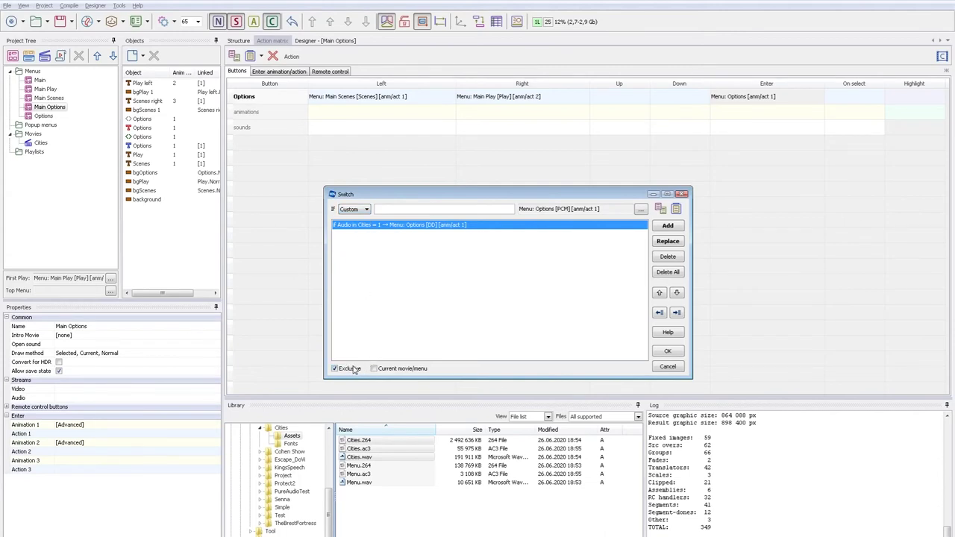
{"action": "left_click", "coordinate": [663, 226]}
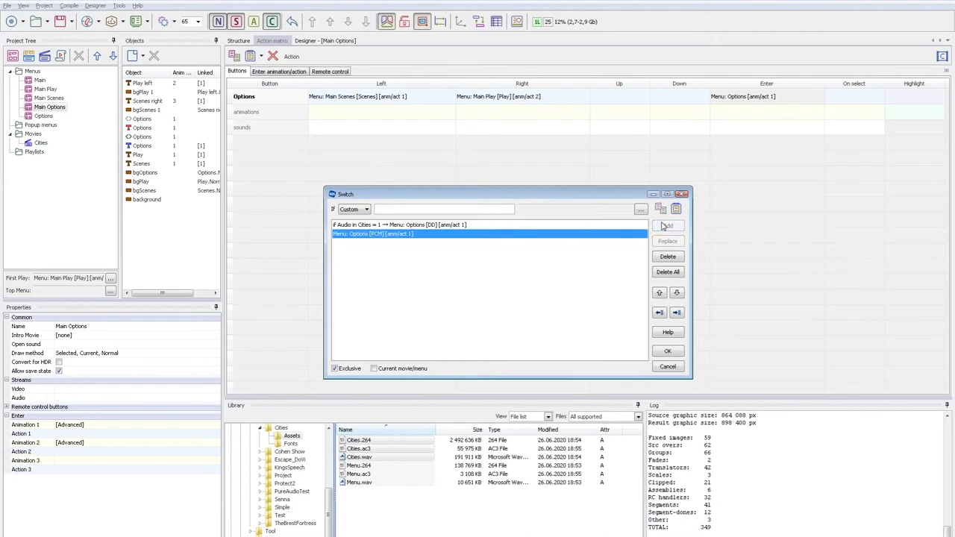
{"action": "left_click", "coordinate": [669, 353]}
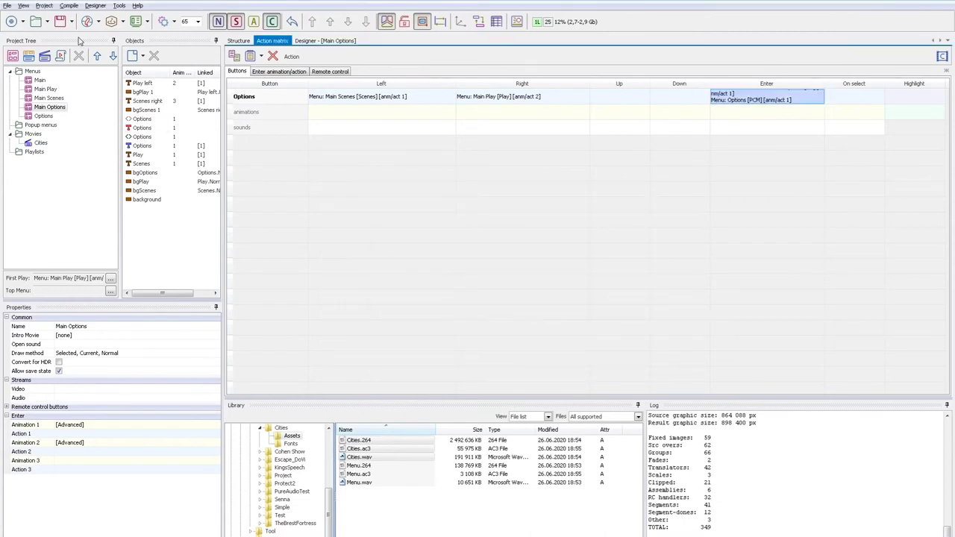
{"action": "left_click", "coordinate": [61, 23]}
Preview the disc menu, cycle through the main menu entries to test their navigation, and close the preview
{"action": "left_click", "coordinate": [137, 21]}
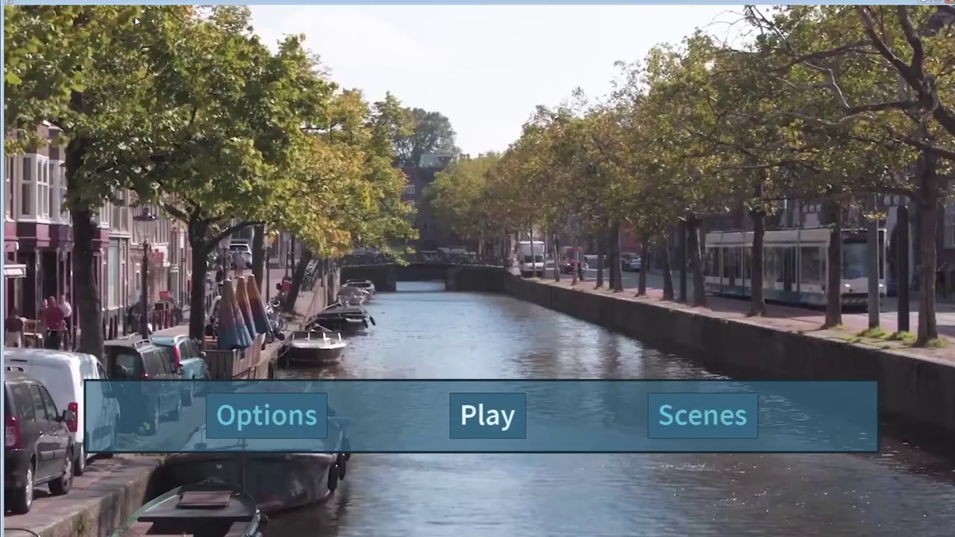
{"action": "key", "text": "Right"}
{"action": "key", "text": "Right"}
{"action": "key", "text": "Right"}
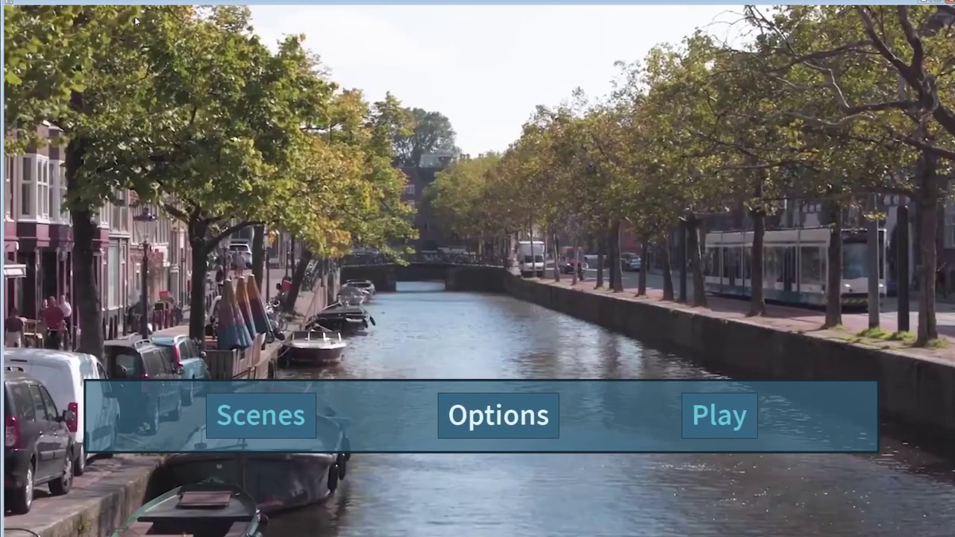
{"action": "key", "text": "Left"}
{"action": "key", "text": "Up"}
{"action": "left_click", "coordinate": [951, 3]}
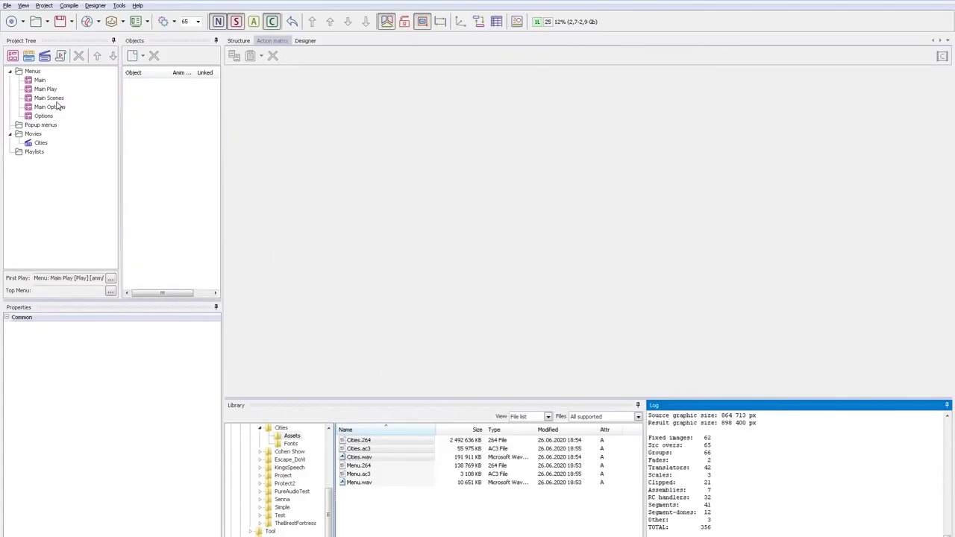
Clone the Main Scenes menu as a static menu named Scenes Template and clear both of its enter animations
{"action": "left_click", "coordinate": [49, 98]}
{"action": "right_click", "coordinate": [49, 97]}
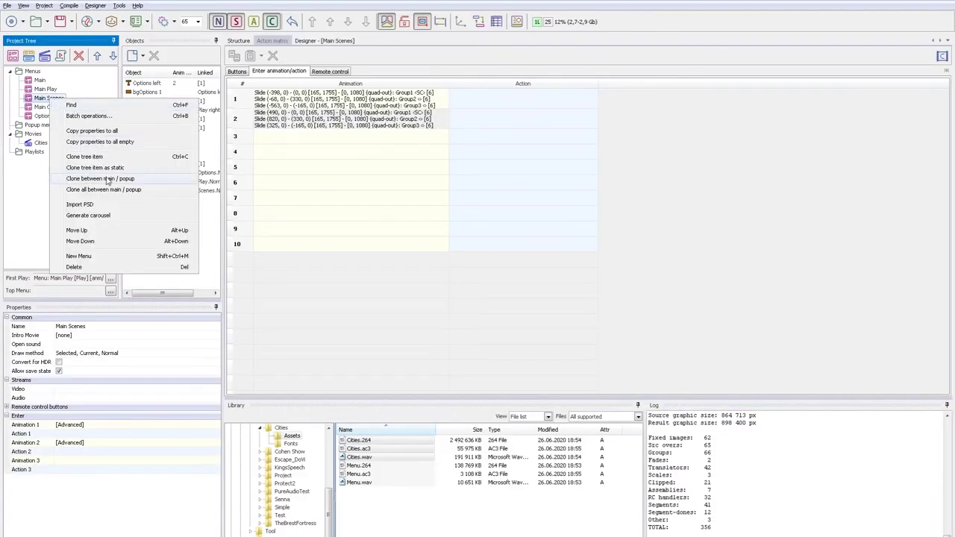
{"action": "left_click", "coordinate": [108, 168]}
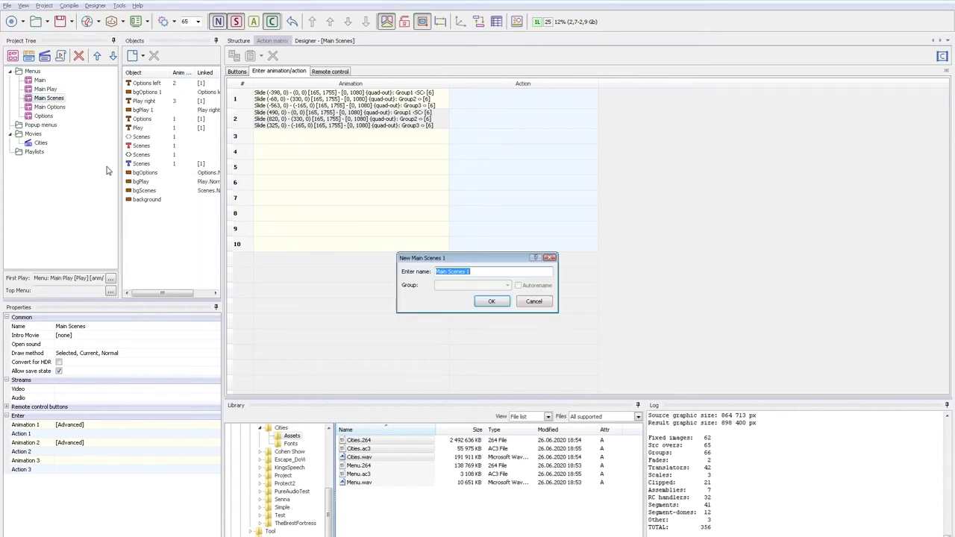
{"action": "key", "text": "Delete"}
{"action": "left_click", "coordinate": [492, 301]}
{"action": "left_click", "coordinate": [329, 104]}
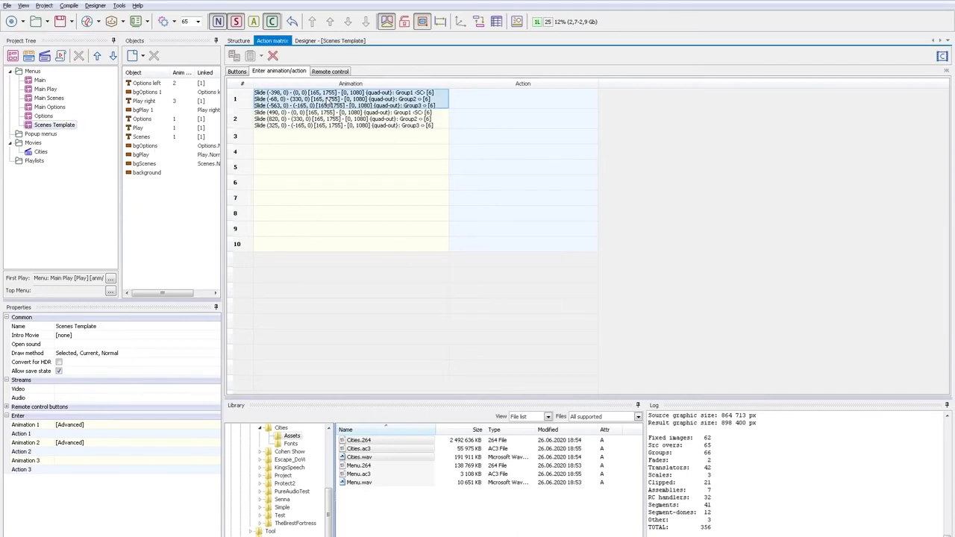
{"action": "key", "text": "Delete"}
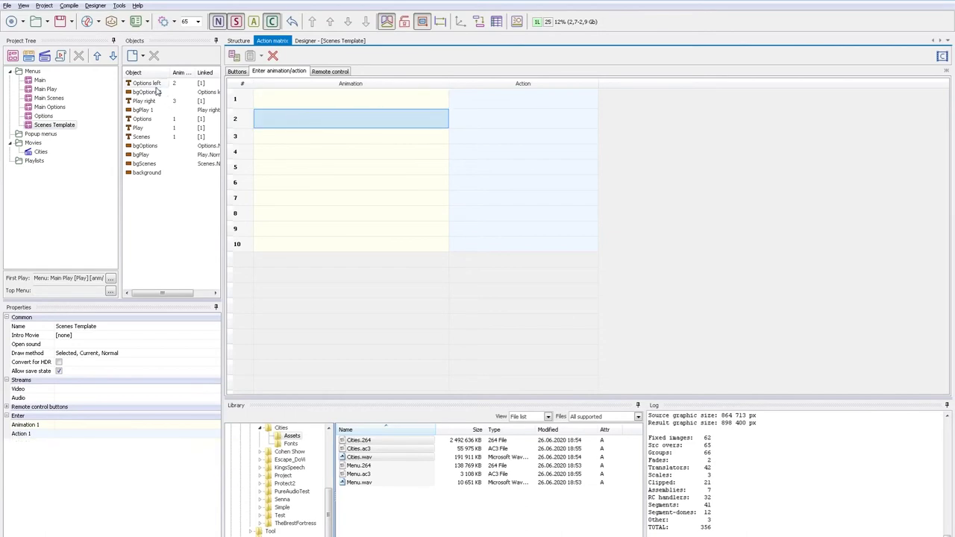
Delete the off-screen objects Options left, bgOptions 1, Play right and bgPlay 1 from Scenes Template
{"action": "left_click", "coordinate": [153, 84]}
{"action": "left_click", "coordinate": [149, 137], "text": "shift"}
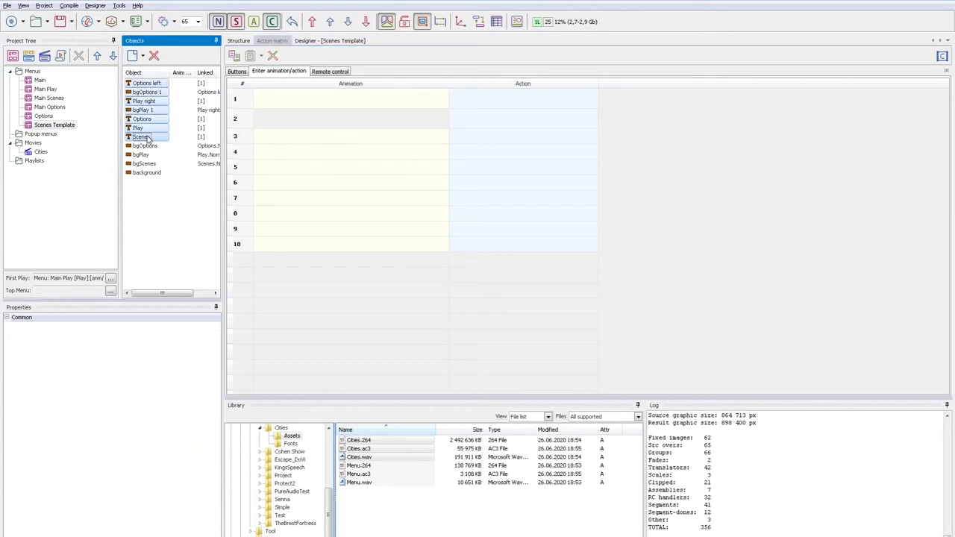
{"action": "left_click", "coordinate": [321, 42]}
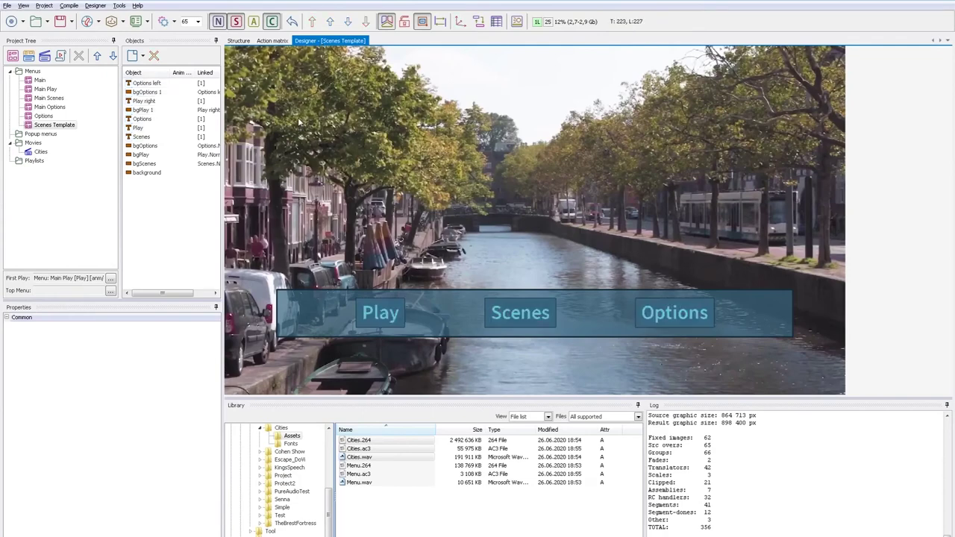
{"action": "left_click", "coordinate": [149, 84]}
{"action": "key", "text": "Down"}
{"action": "key", "text": "Down"}
{"action": "key", "text": "Down"}
{"action": "key", "text": "Down"}
{"action": "key", "text": "Up"}
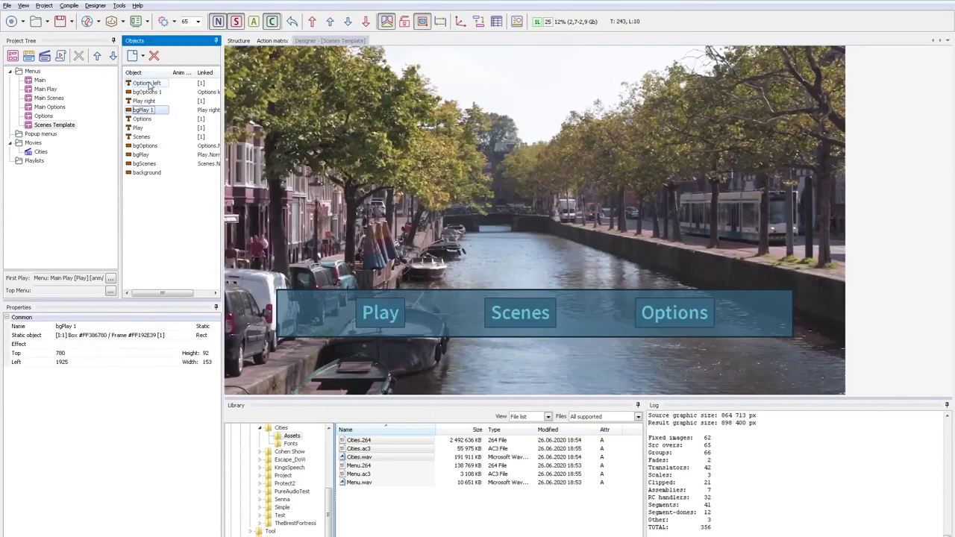
{"action": "left_click", "coordinate": [149, 83], "text": "shift"}
{"action": "key", "text": "Delete"}
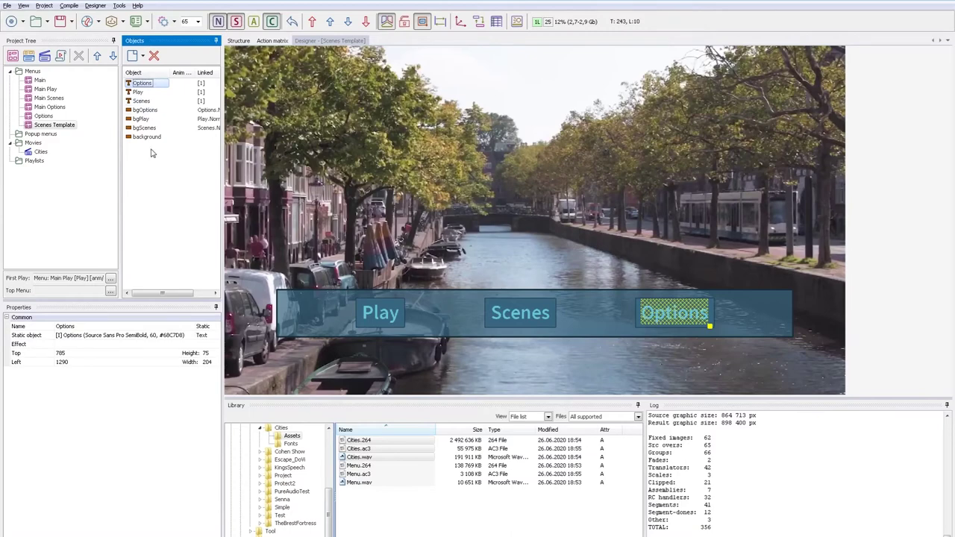
Copy the text colour of the Options title in the Options menu, leaving the title unchanged
{"action": "left_click", "coordinate": [43, 116]}
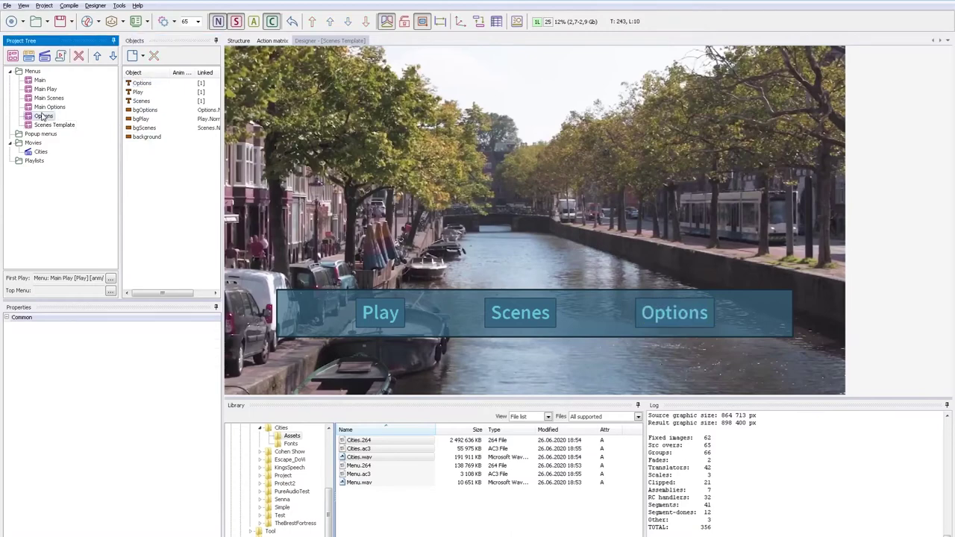
{"action": "left_click", "coordinate": [403, 21]}
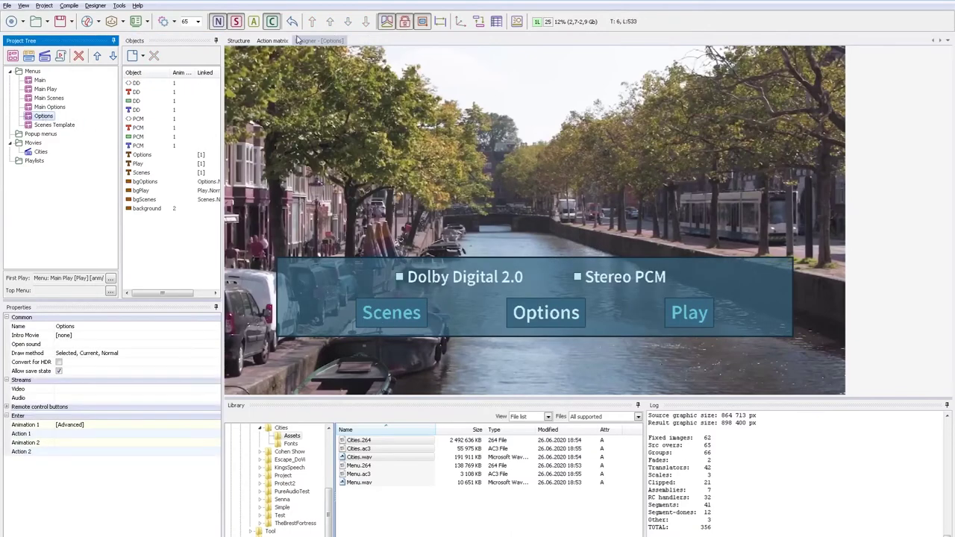
{"action": "left_click", "coordinate": [274, 23]}
{"action": "double_click", "coordinate": [532, 314]}
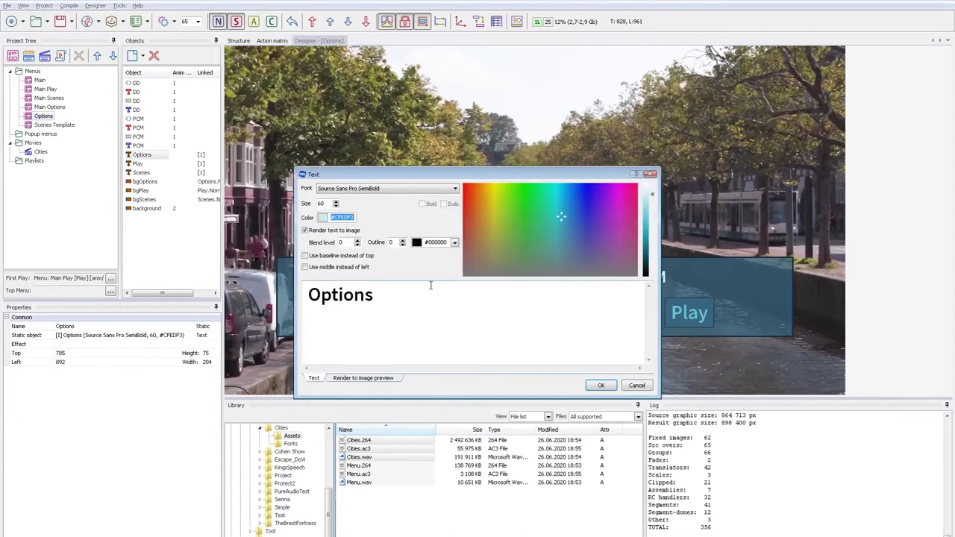
{"action": "left_click", "coordinate": [635, 386]}
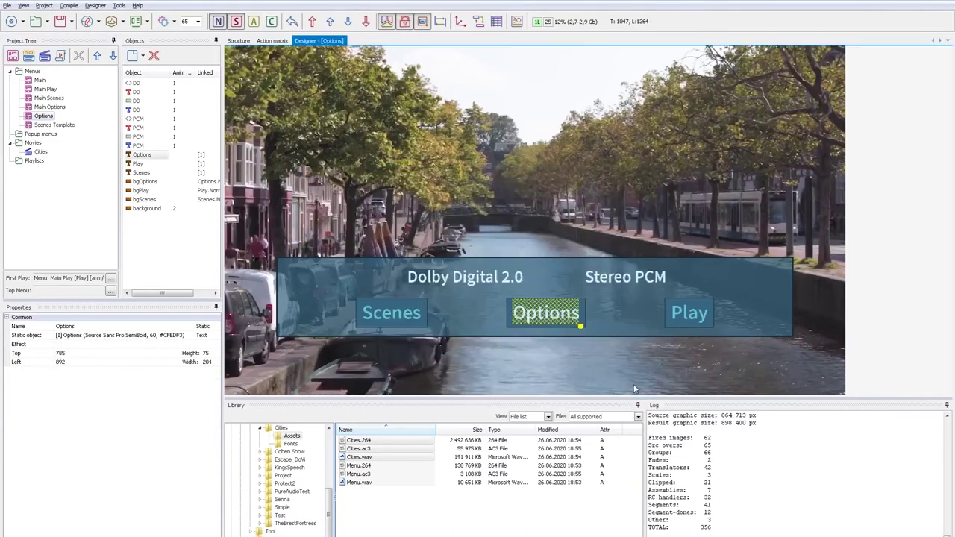
Set the Scenes text colour in Scenes Template to #CFEDF3 and save the project
{"action": "left_click", "coordinate": [67, 125]}
{"action": "left_click", "coordinate": [508, 317]}
{"action": "double_click", "coordinate": [508, 316]}
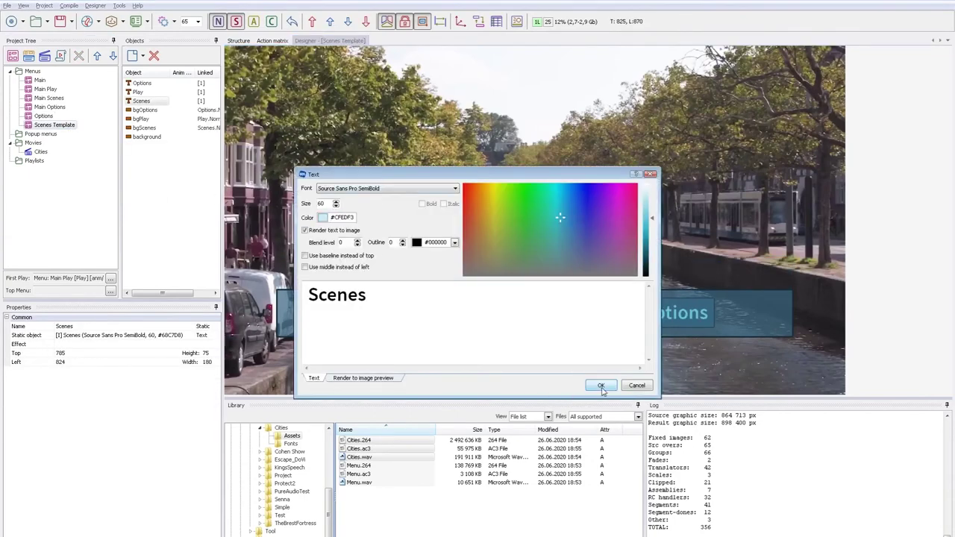
{"action": "left_click", "coordinate": [601, 385]}
{"action": "left_click", "coordinate": [386, 211]}
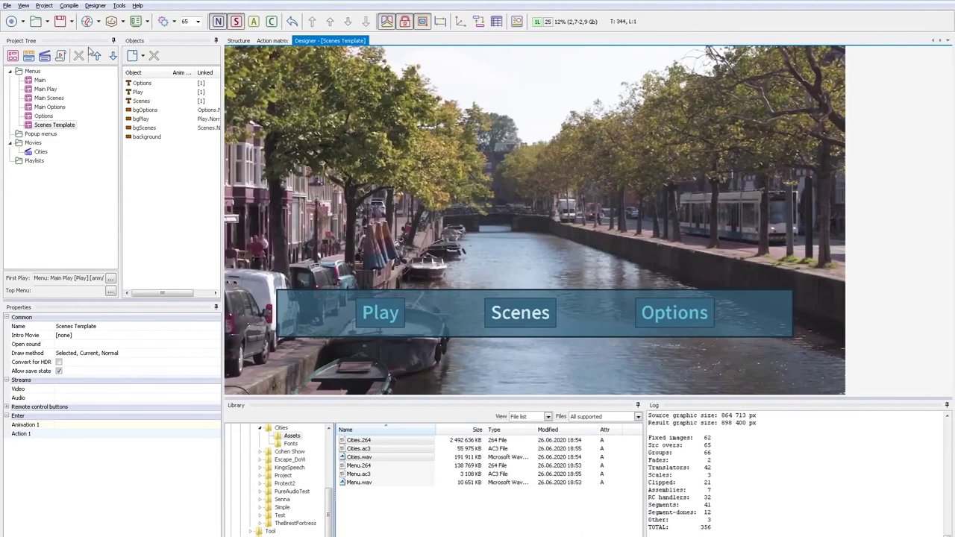
{"action": "left_click", "coordinate": [59, 21]}
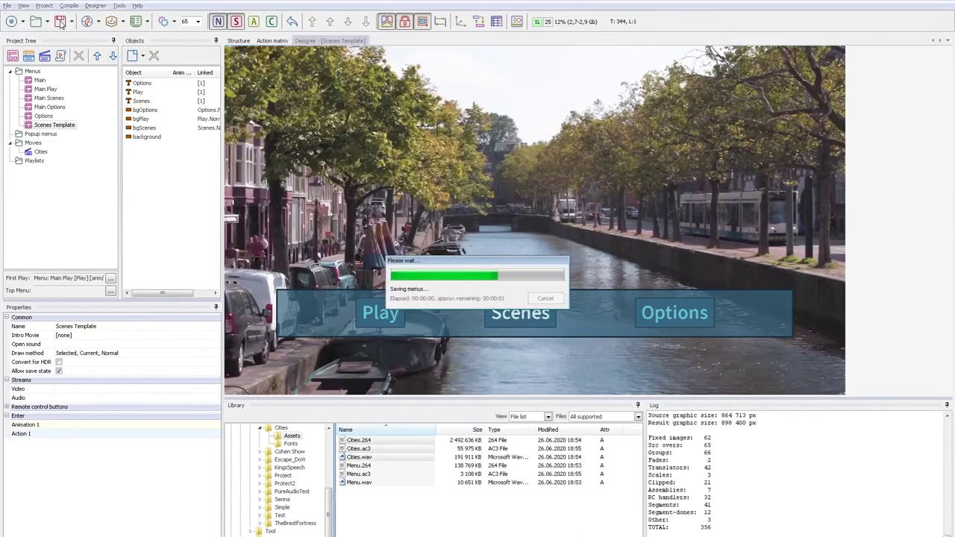
Open the scenes editor of the Cities movie and import its chapter list from chapters.csv
{"action": "left_click", "coordinate": [41, 152]}
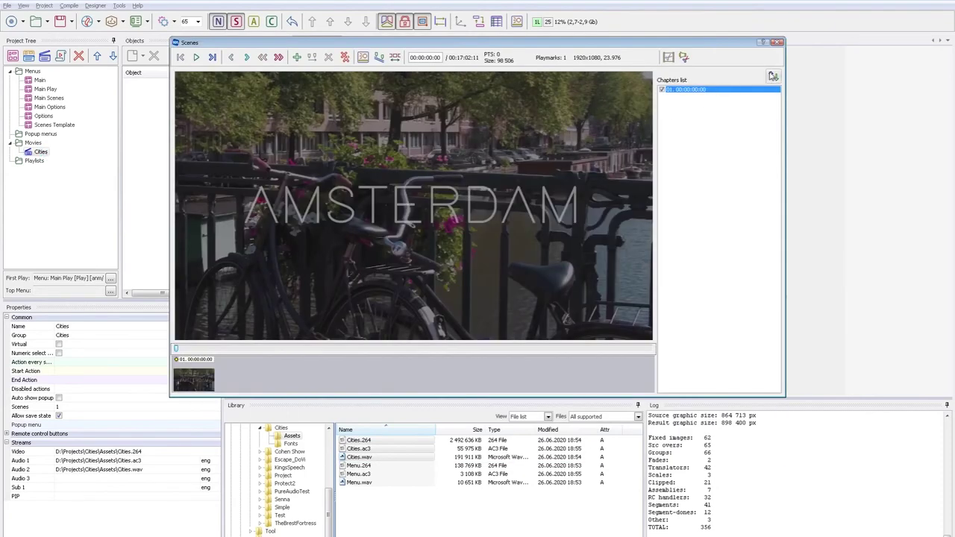
{"action": "left_click", "coordinate": [774, 76]}
{"action": "left_click", "coordinate": [736, 92]}
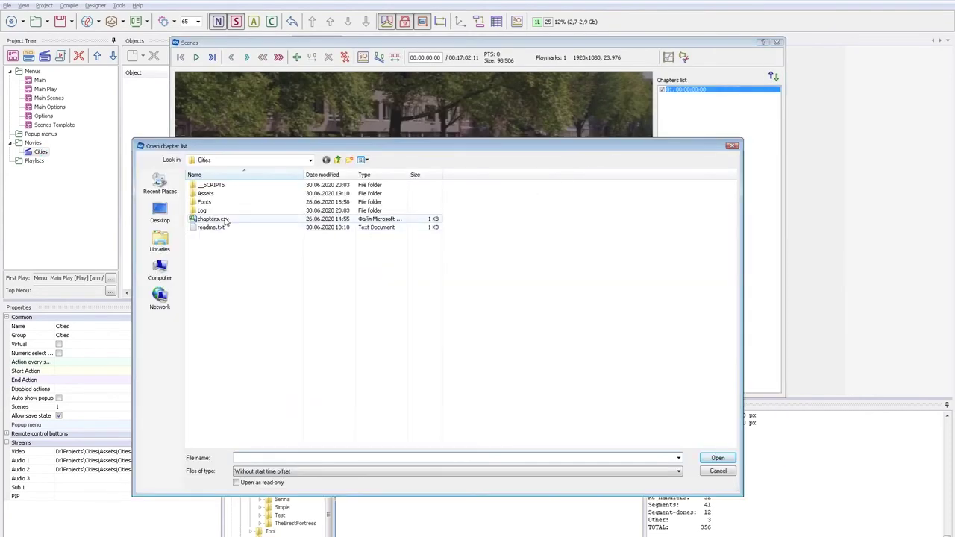
{"action": "double_click", "coordinate": [225, 220]}
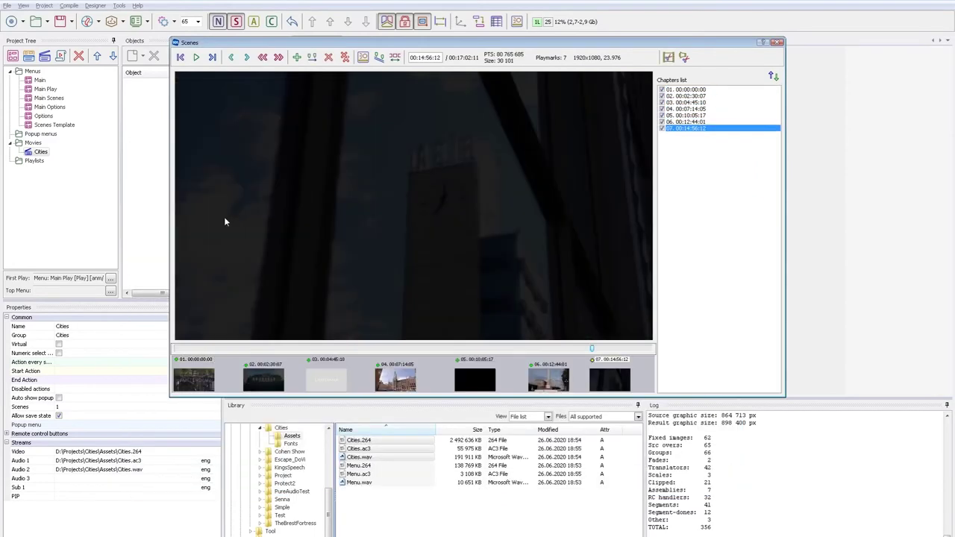
Check the imported chapters, moving chapter 7 to 00:14:57:06, and add an unchecked mark near the movie's end at 00:17:01:23
{"action": "left_click", "coordinate": [268, 380]}
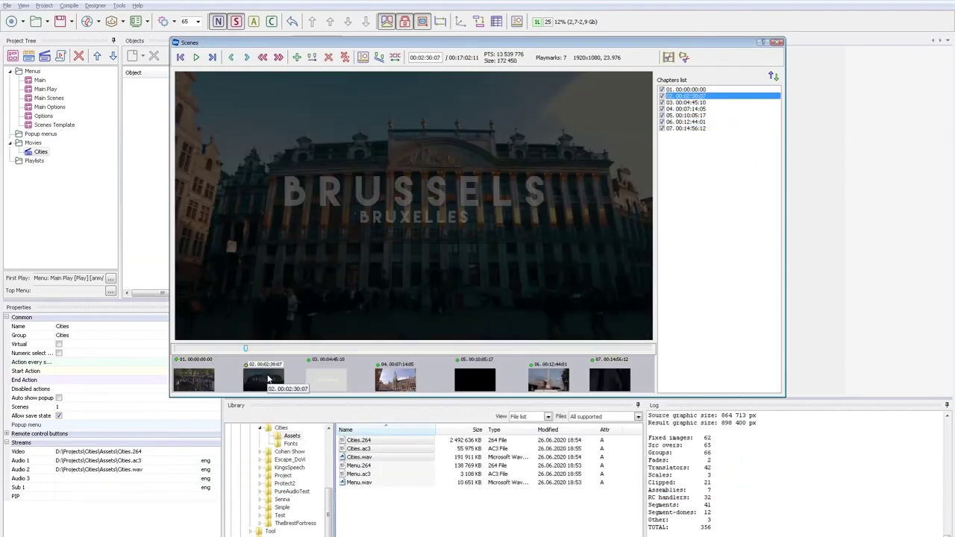
{"action": "key", "text": "Right"}
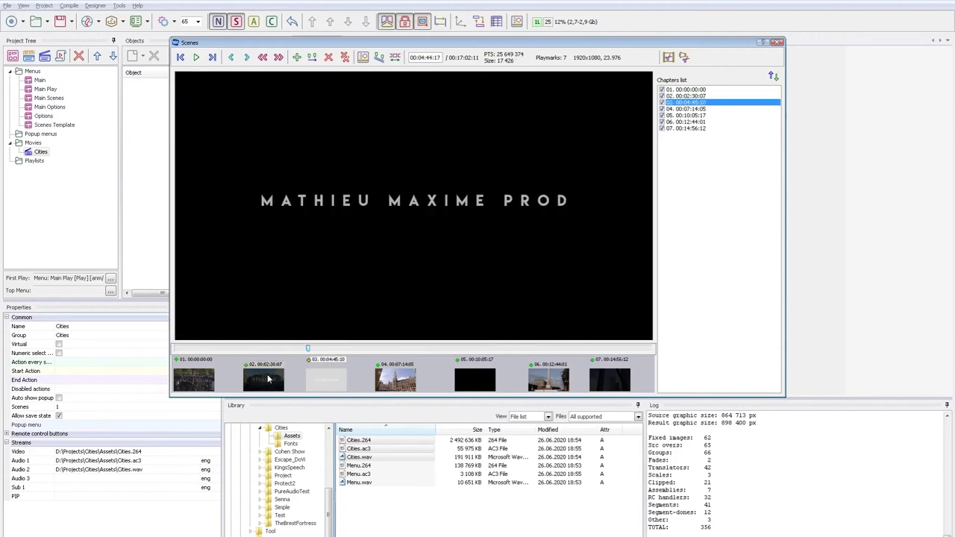
{"action": "key", "text": "Right"}
{"action": "key", "text": "Right"}
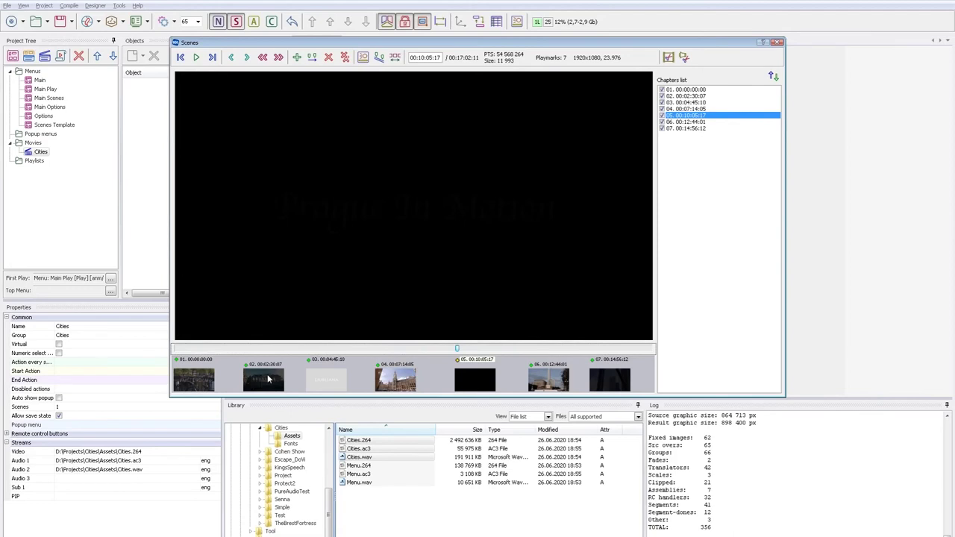
{"action": "key", "text": "Right"}
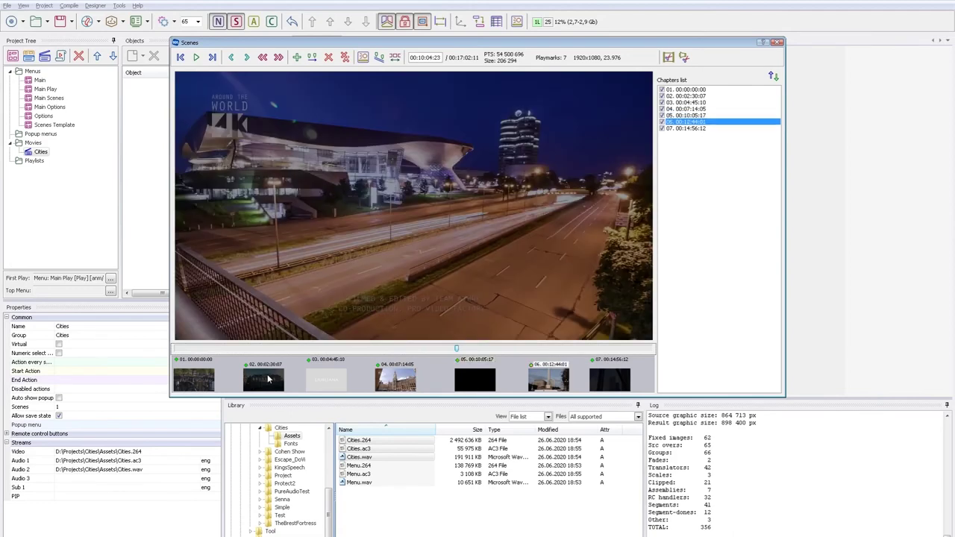
{"action": "key", "text": "Right"}
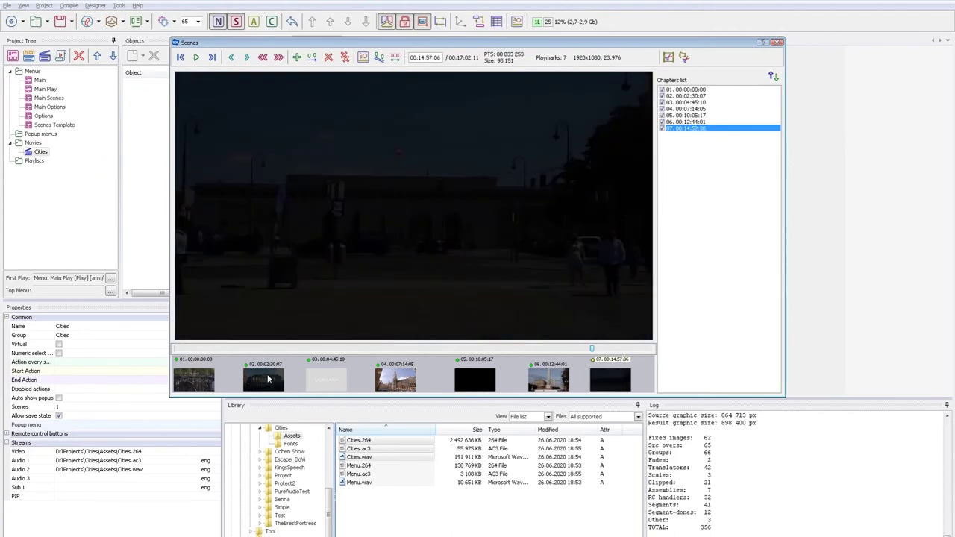
{"action": "left_click", "coordinate": [650, 348]}
{"action": "key", "text": "Insert"}
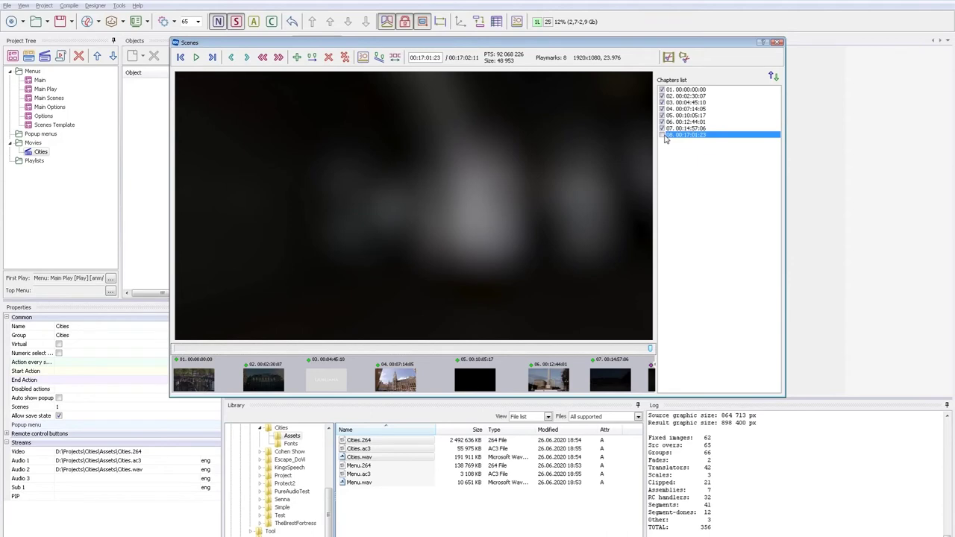
Open the text and rectangle scene menu generator, setting Main Scenes as the parent menu and Scenes Template as the static content source
{"action": "left_click", "coordinate": [396, 59]}
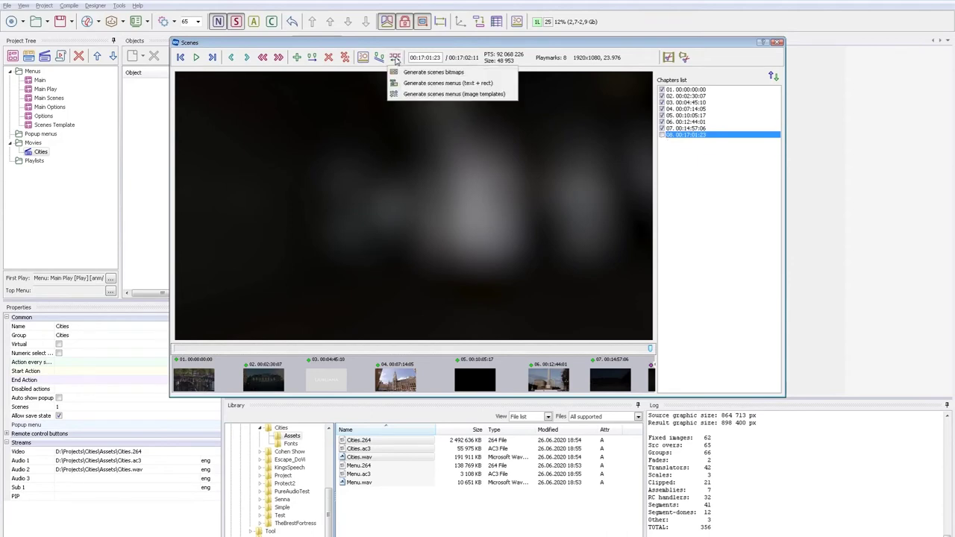
{"action": "left_click", "coordinate": [409, 82]}
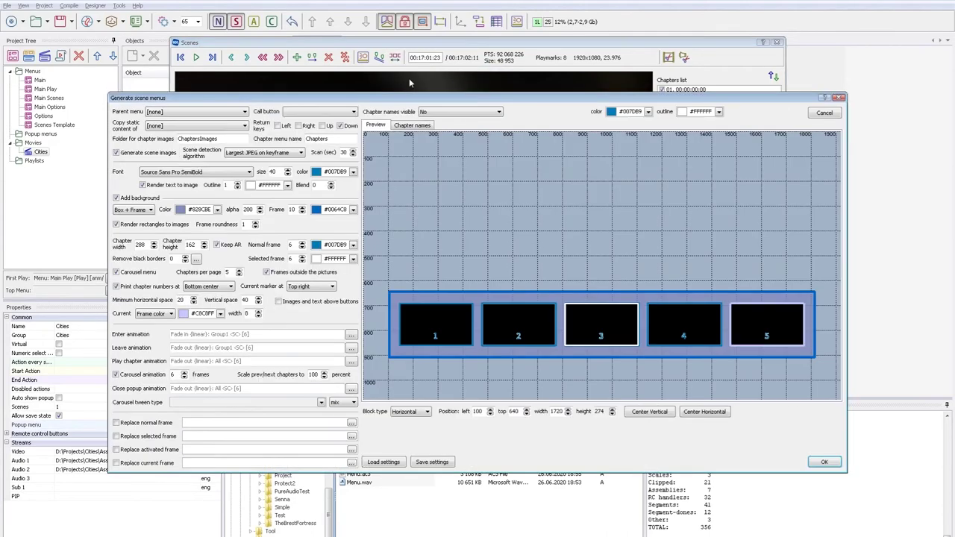
{"action": "left_click", "coordinate": [209, 112]}
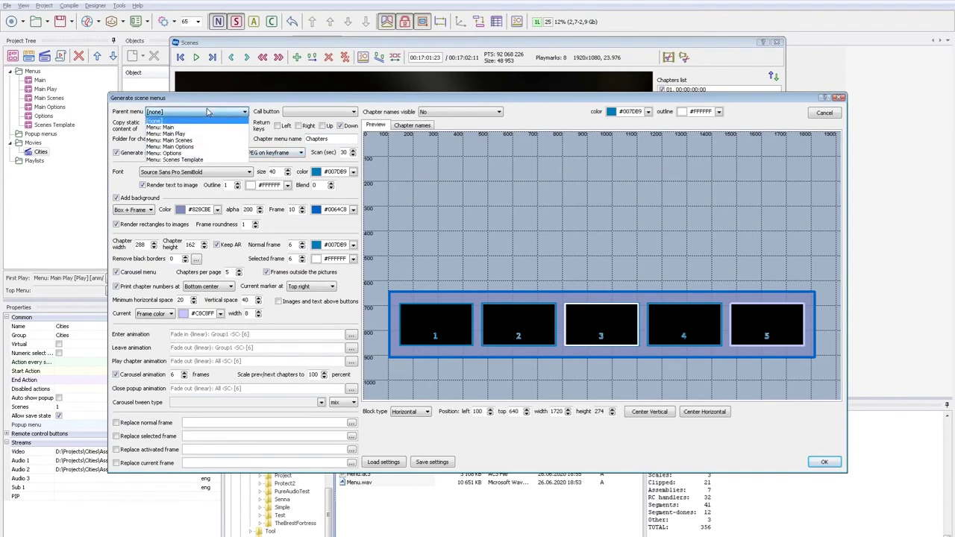
{"action": "left_click", "coordinate": [202, 140]}
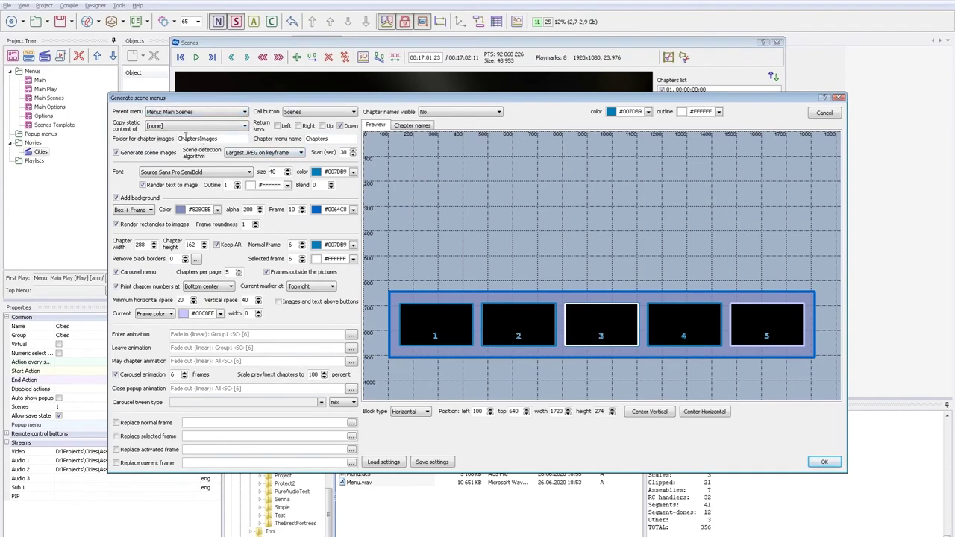
{"action": "left_click", "coordinate": [180, 128]}
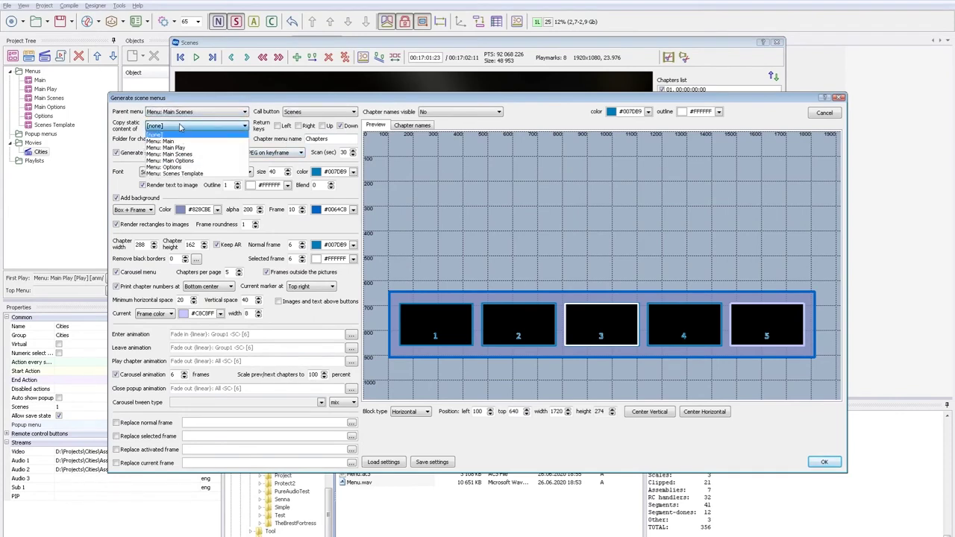
{"action": "left_click", "coordinate": [190, 174]}
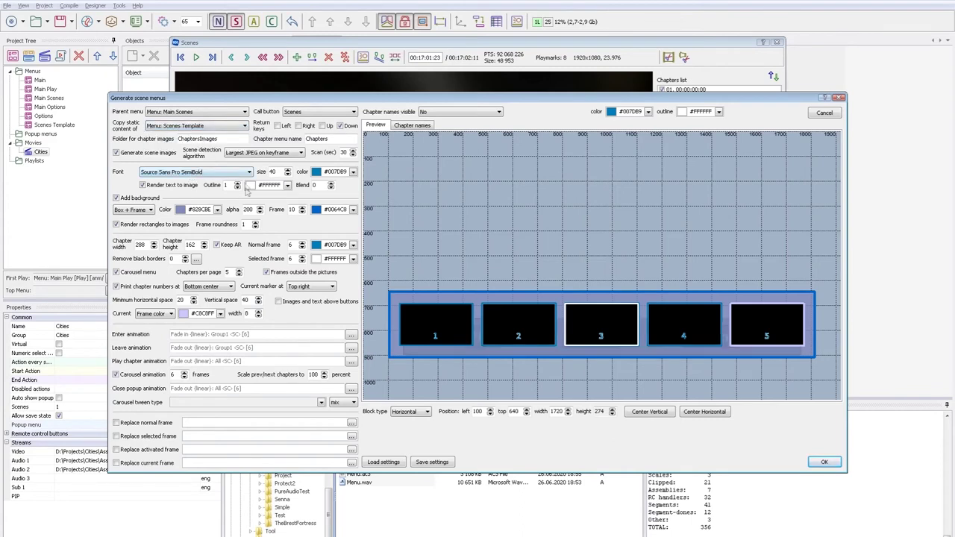
Set the carousel to 3 chapters per page and place the chapter block's top at 440
{"action": "left_click", "coordinate": [267, 272]}
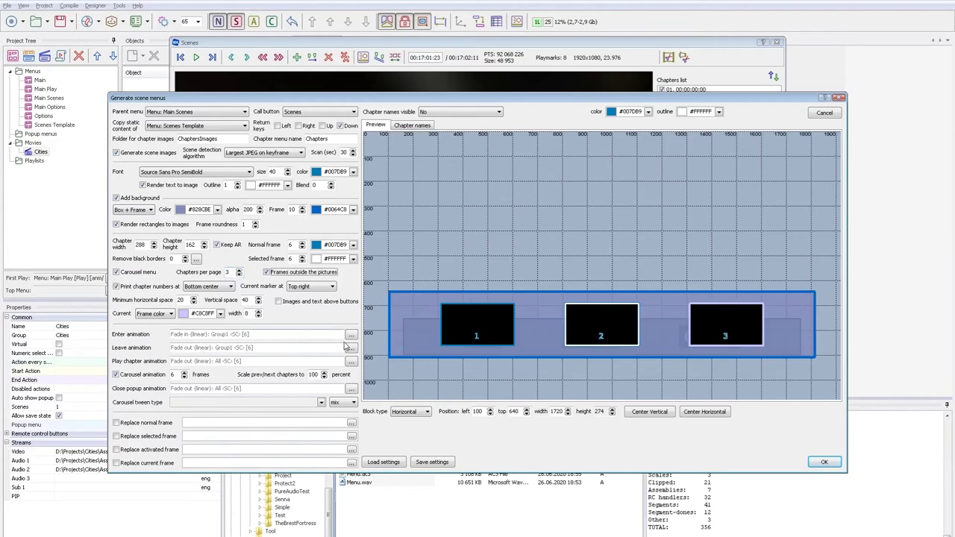
{"action": "left_click", "coordinate": [518, 412]}
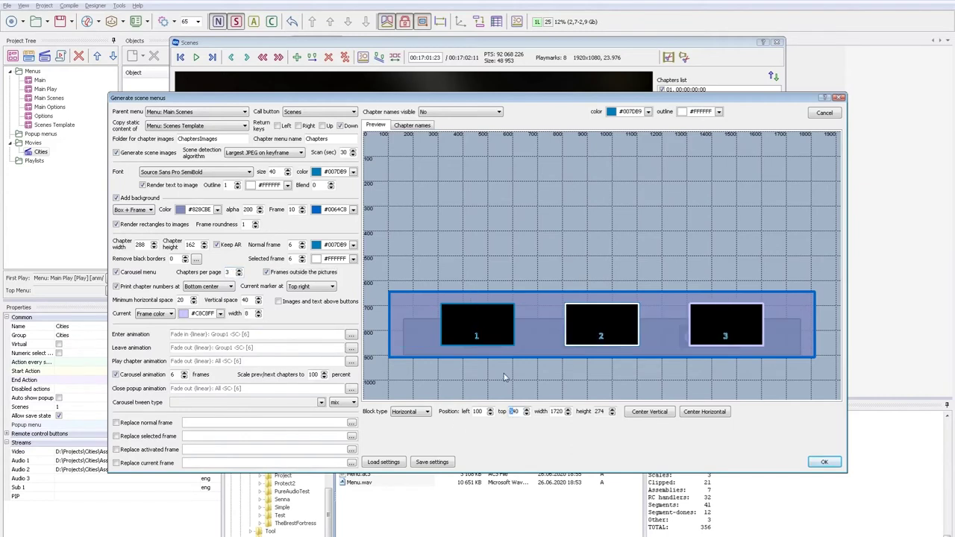
{"action": "type", "text": "5"}
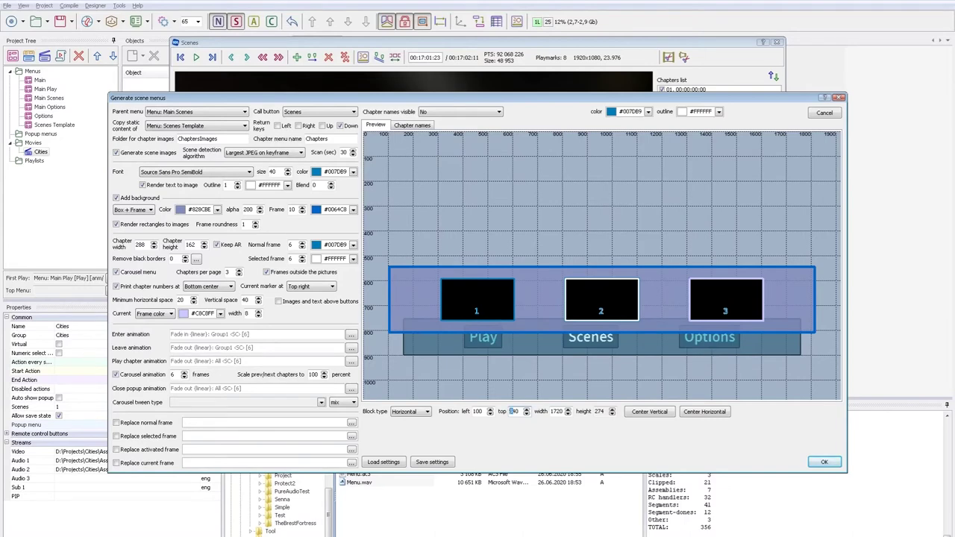
{"action": "type", "text": "4"}
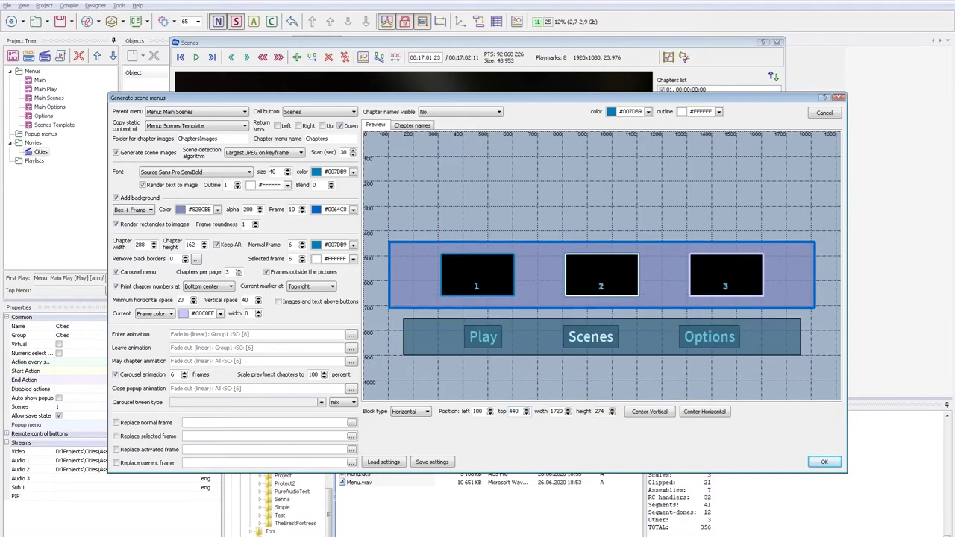
Copy the Back colour #386880 from readme.txt and apply it as the chapter block's background colour
{"action": "key", "text": "alt+Tab"}
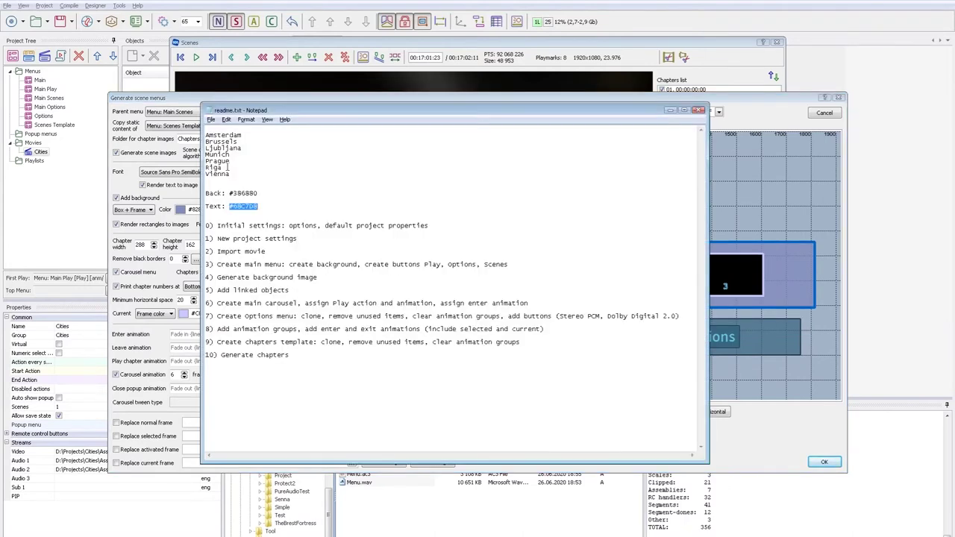
{"action": "left_click_drag", "start_coordinate": [265, 193], "coordinate": [229, 192]}
{"action": "key", "text": "ctrl+c"}
{"action": "left_click", "coordinate": [620, 101]}
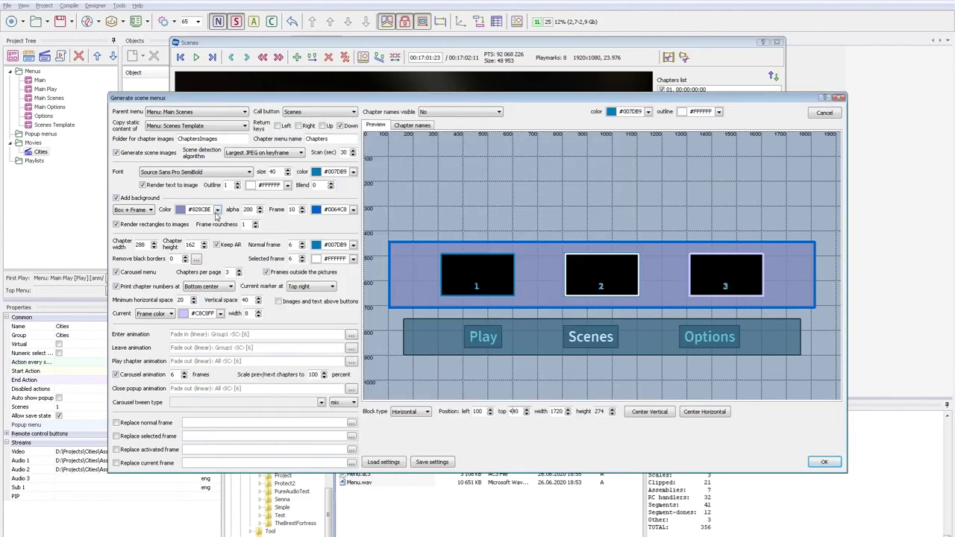
{"action": "double_click", "coordinate": [209, 212]}
{"action": "key", "text": "ctrl+v"}
{"action": "key", "text": "Tab"}
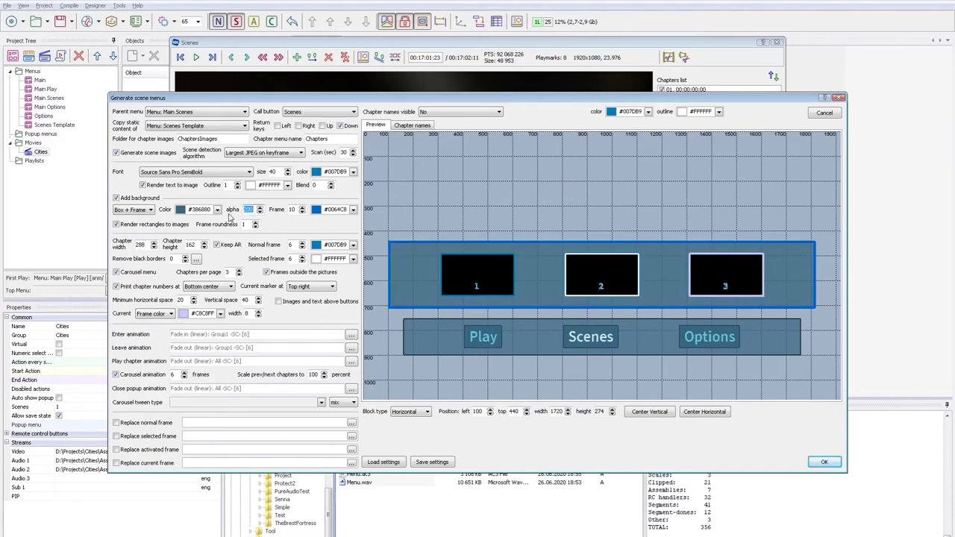
Give the chapter block's background a frame of width 5 in #162B34, a darker shade of #386880
{"action": "triple_click", "coordinate": [331, 209]}
{"action": "key", "text": "ctrl+v"}
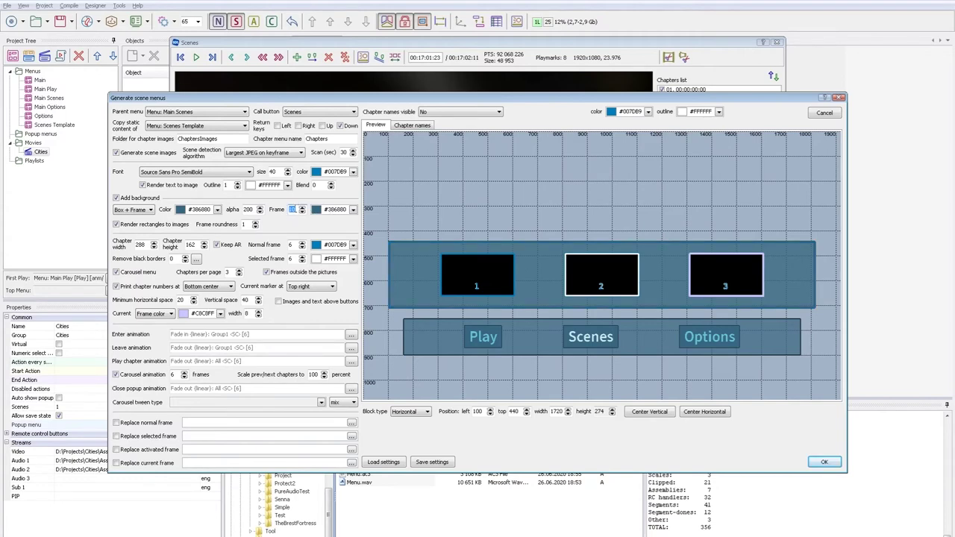
{"action": "left_click", "coordinate": [291, 210]}
{"action": "type", "text": "5"}
{"action": "key", "text": "Tab"}
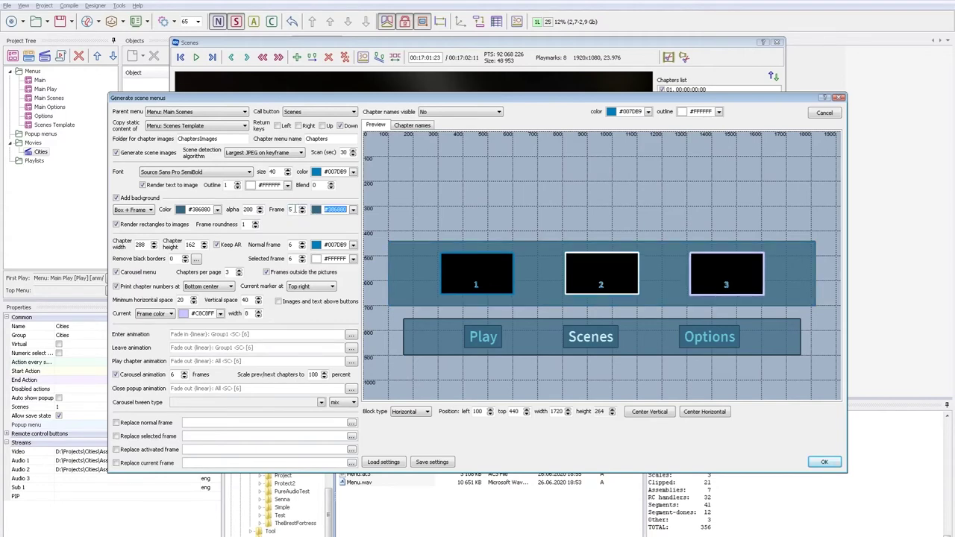
{"action": "left_click", "coordinate": [353, 210]}
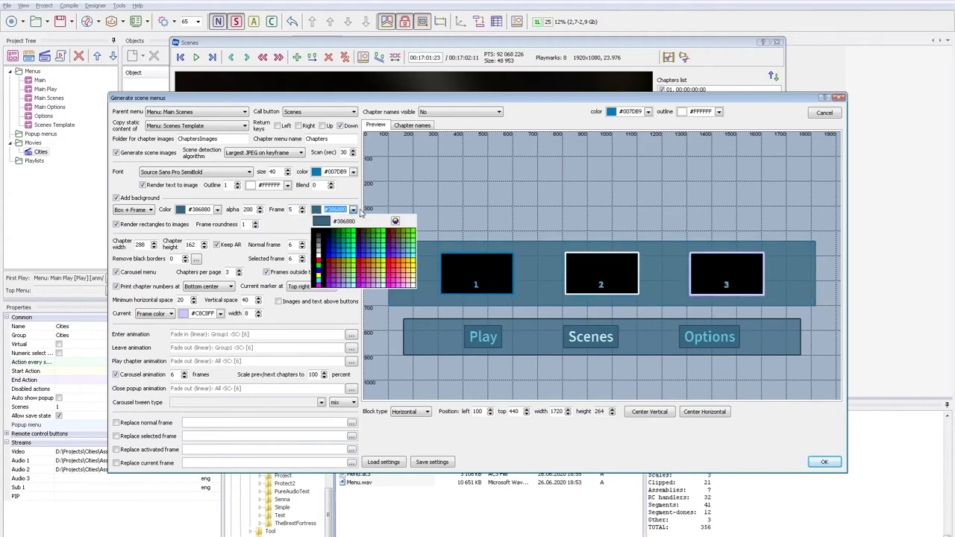
{"action": "left_click", "coordinate": [395, 222]}
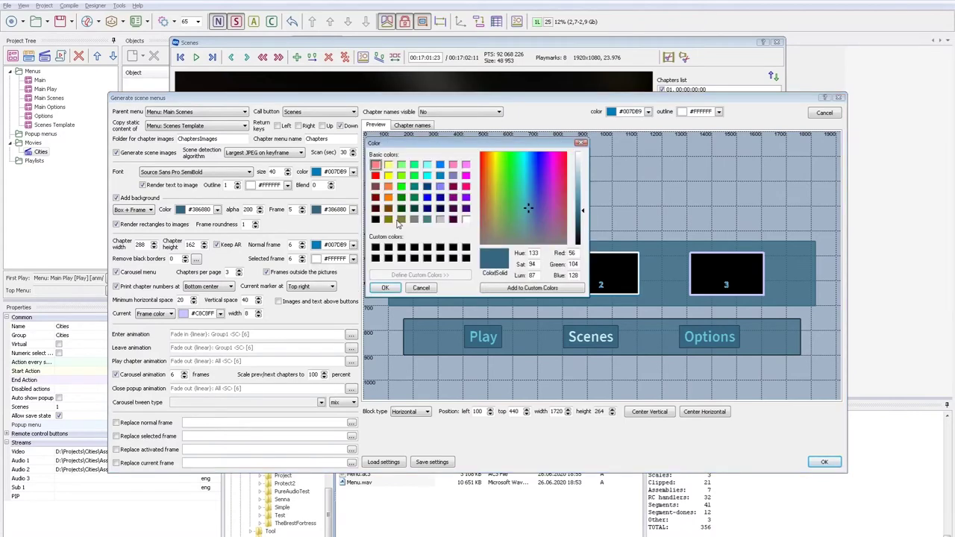
{"action": "left_click", "coordinate": [583, 235]}
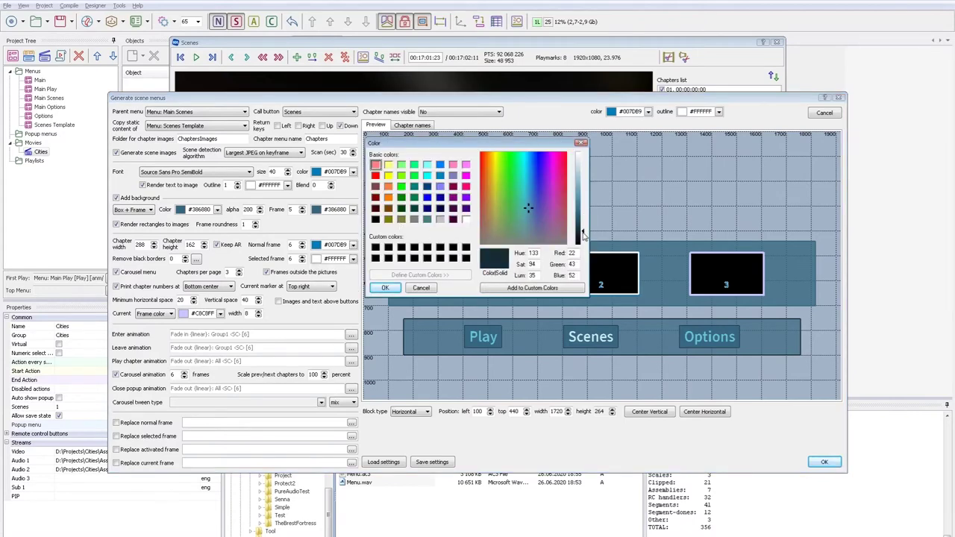
{"action": "left_click", "coordinate": [386, 289]}
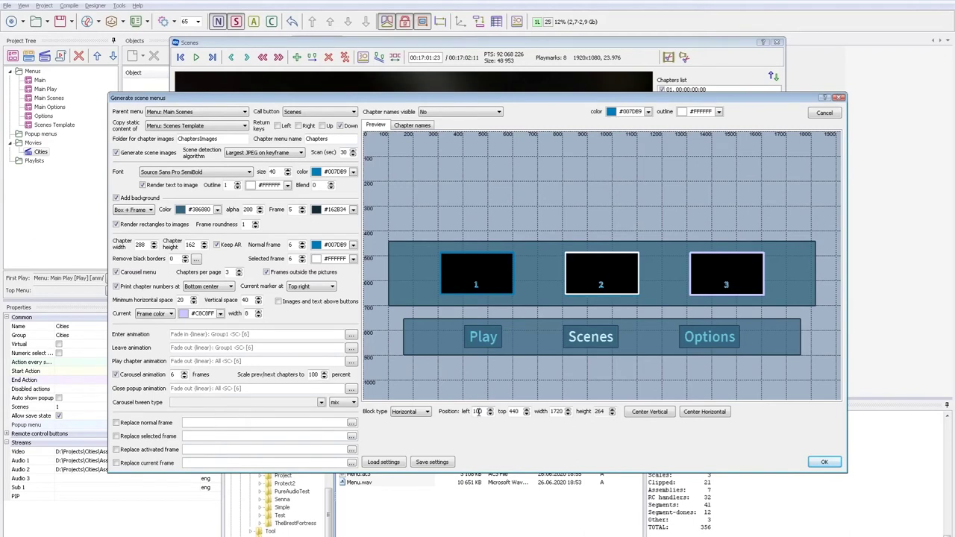
Set the chapter block's left position to 160 and its width to 1600
{"action": "type", "text": "60"}
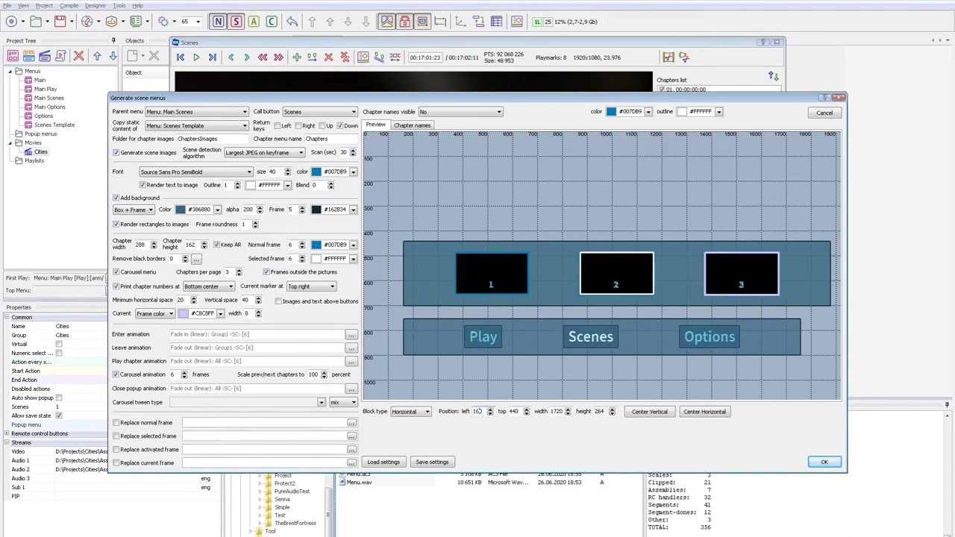
{"action": "key", "text": "Tab"}
{"action": "key", "text": "Tab"}
{"action": "type", "text": "1600"}
{"action": "key", "text": "Tab"}
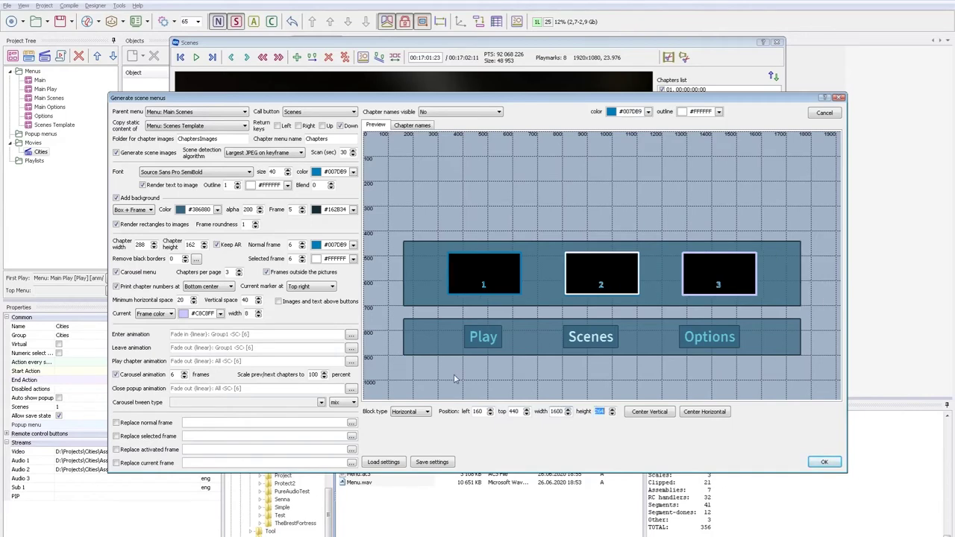
Copy the Text colour #68C7D8 from readme.txt and set the normal, selected and current chapter frame widths to 5
{"action": "key", "text": "alt+Tab"}
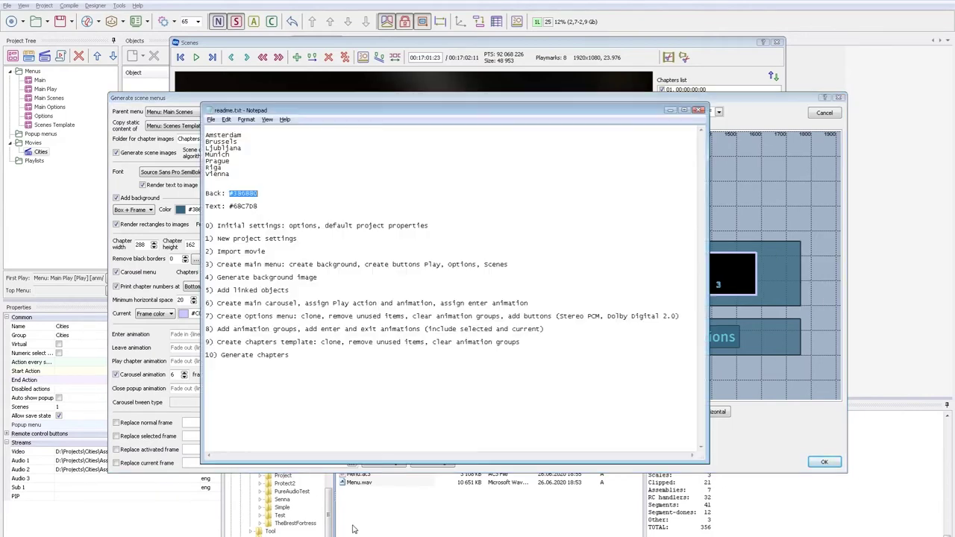
{"action": "left_click_drag", "start_coordinate": [270, 205], "coordinate": [238, 207]}
{"action": "left_click", "coordinate": [183, 100]}
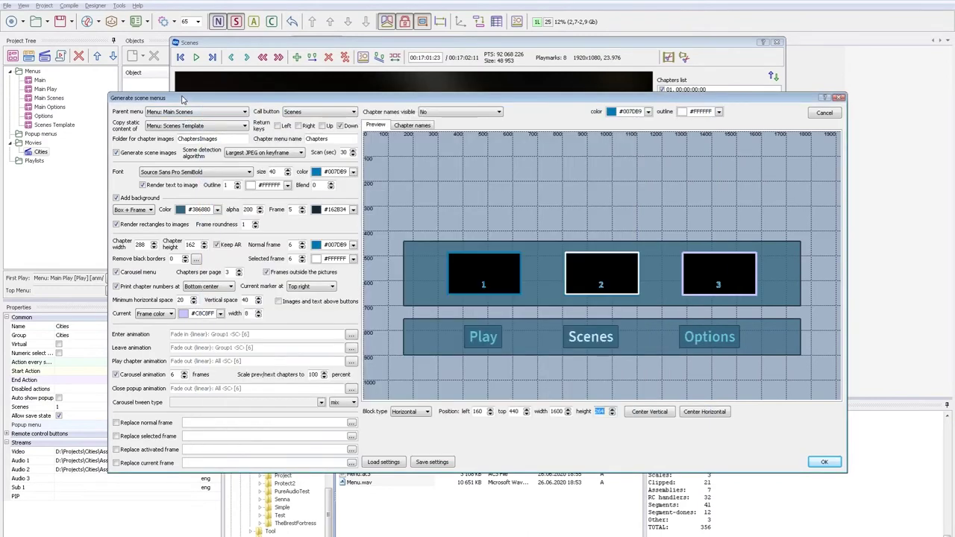
{"action": "double_click", "coordinate": [291, 245]}
{"action": "left_click", "coordinate": [301, 261]}
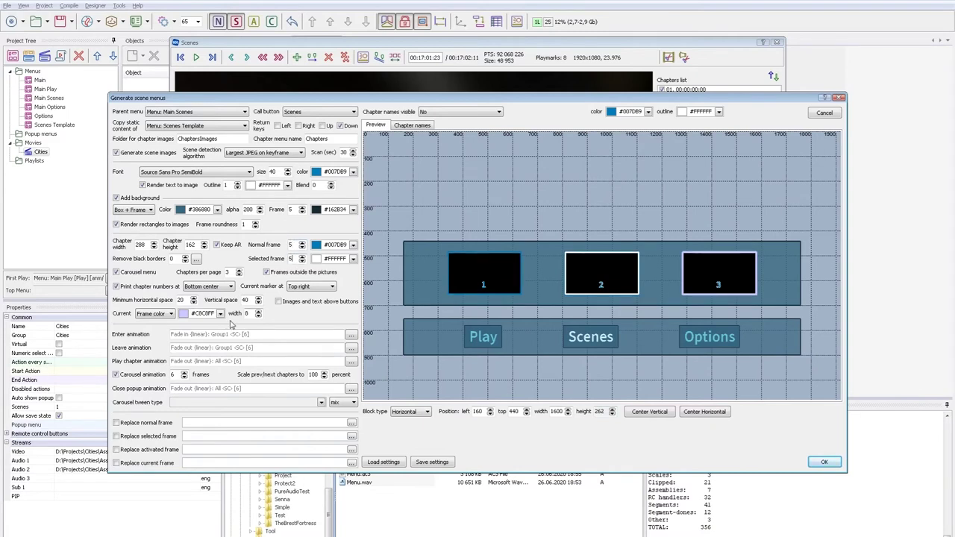
{"action": "type", "text": "5"}
Set the normal chapter frame colour to #68C7D8 and the selected frame colour to the lighter tint #D7F0F4
{"action": "double_click", "coordinate": [341, 245]}
{"action": "type", "text": "#68C7D8"}
{"action": "double_click", "coordinate": [341, 258]}
{"action": "type", "text": "#68C7D8"}
{"action": "left_click", "coordinate": [353, 259]}
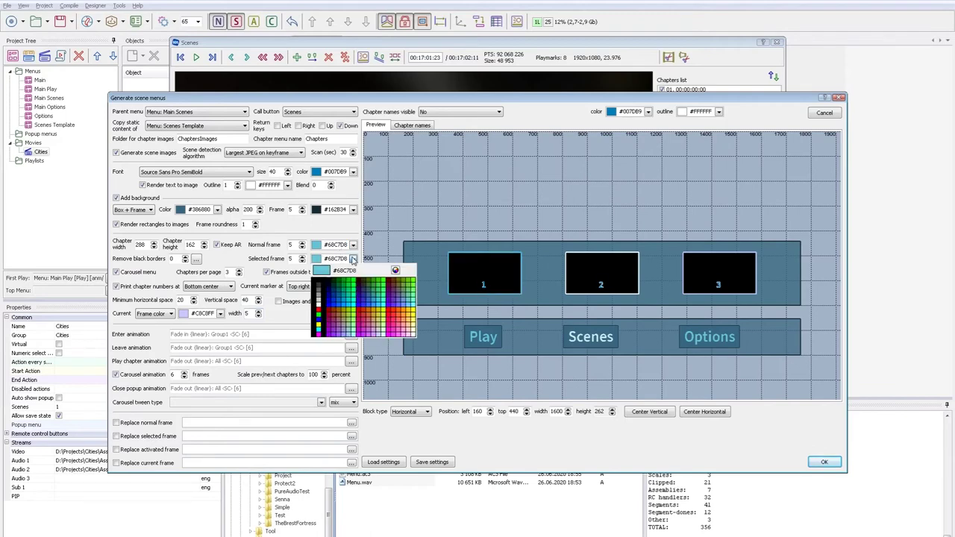
{"action": "left_click", "coordinate": [396, 273]}
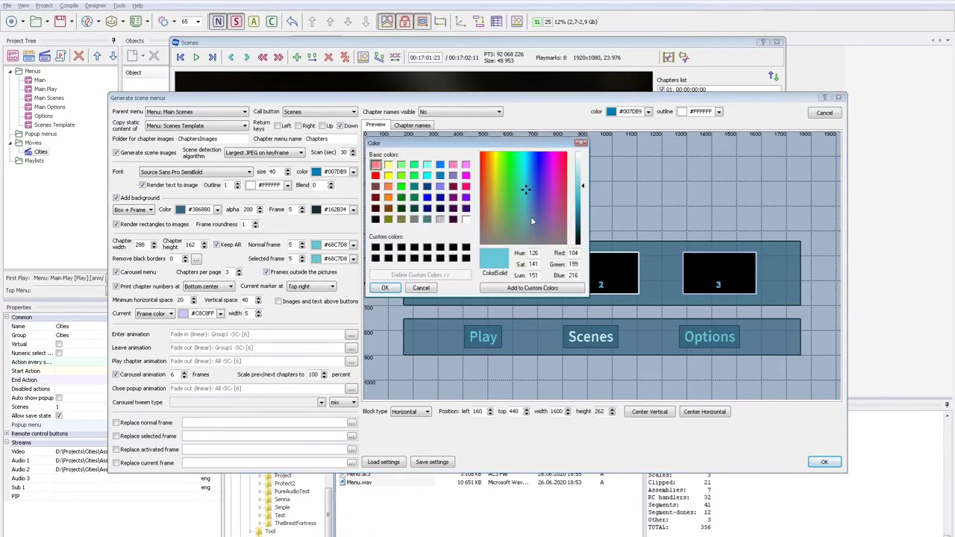
{"action": "left_click", "coordinate": [583, 162]}
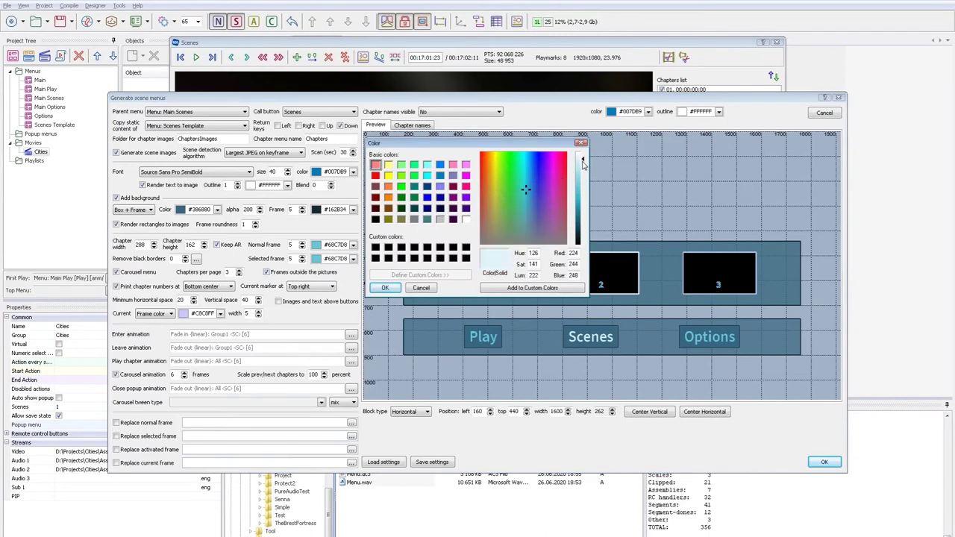
{"action": "left_click", "coordinate": [386, 288]}
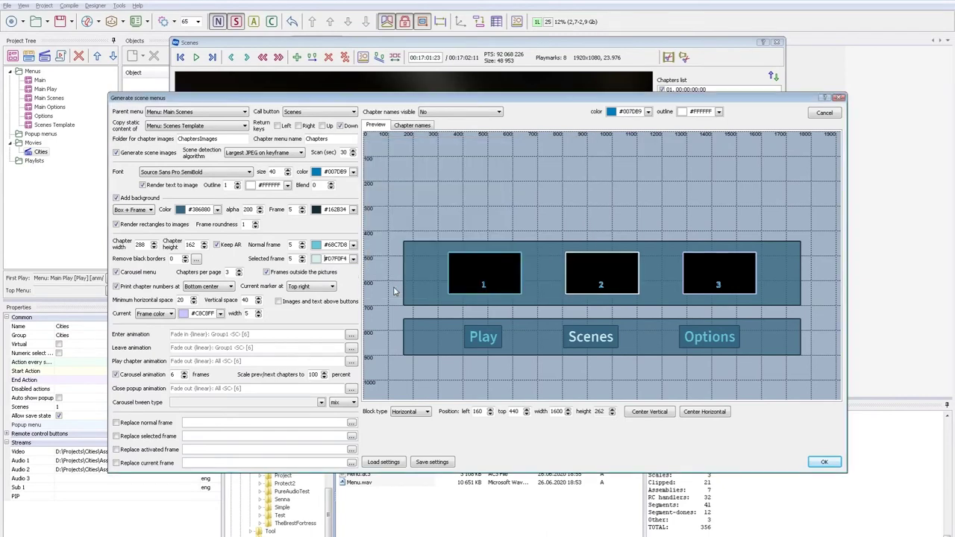
Set the current chapter's frame colour to #98D9E4, a lighter tint of #68C7D8
{"action": "double_click", "coordinate": [209, 314]}
{"action": "type", "text": "#68C7D8"}
{"action": "left_click", "coordinate": [221, 315]}
{"action": "left_click", "coordinate": [263, 327]}
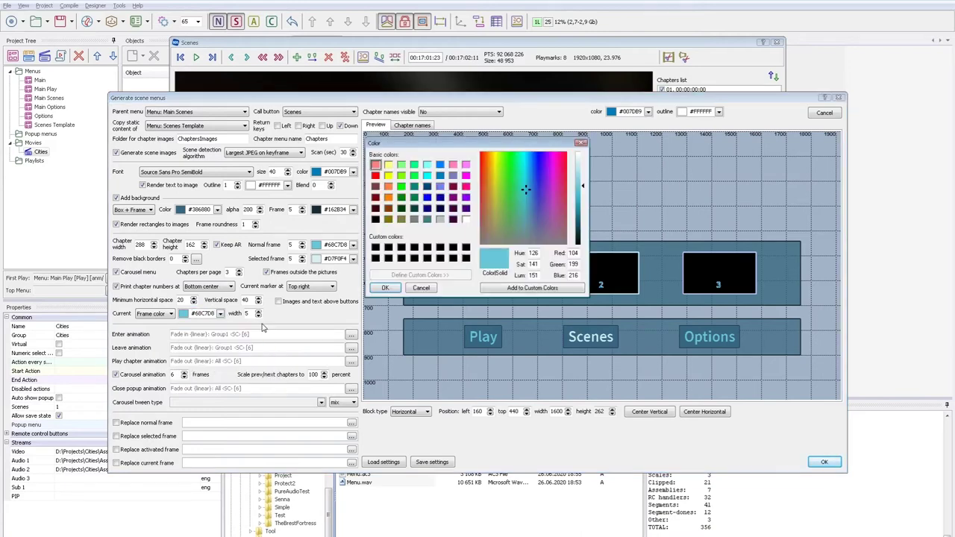
{"action": "left_click", "coordinate": [585, 181]}
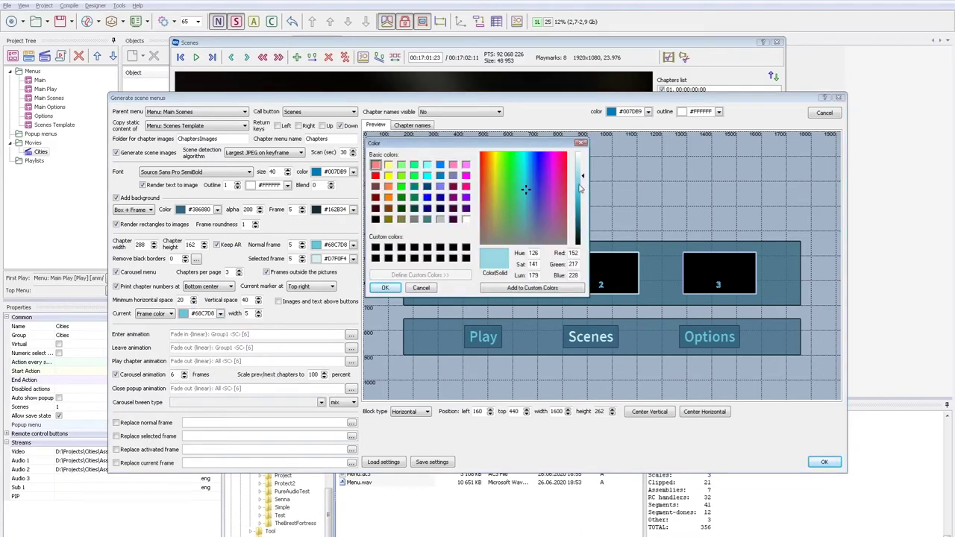
{"action": "left_click", "coordinate": [385, 288]}
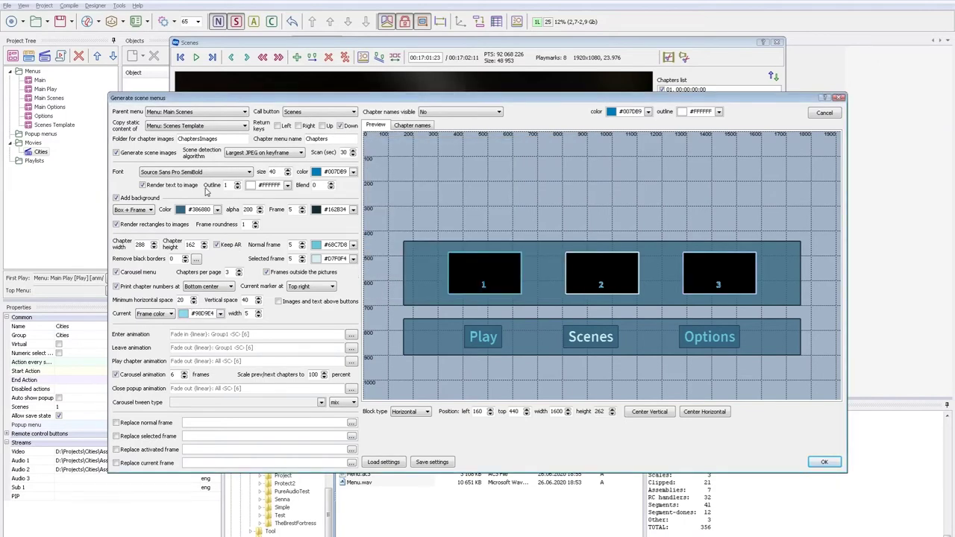
Save the scene menu generator settings as Scenes in the Cities folder and close the generator without generating the menus
{"action": "left_click", "coordinate": [432, 463]}
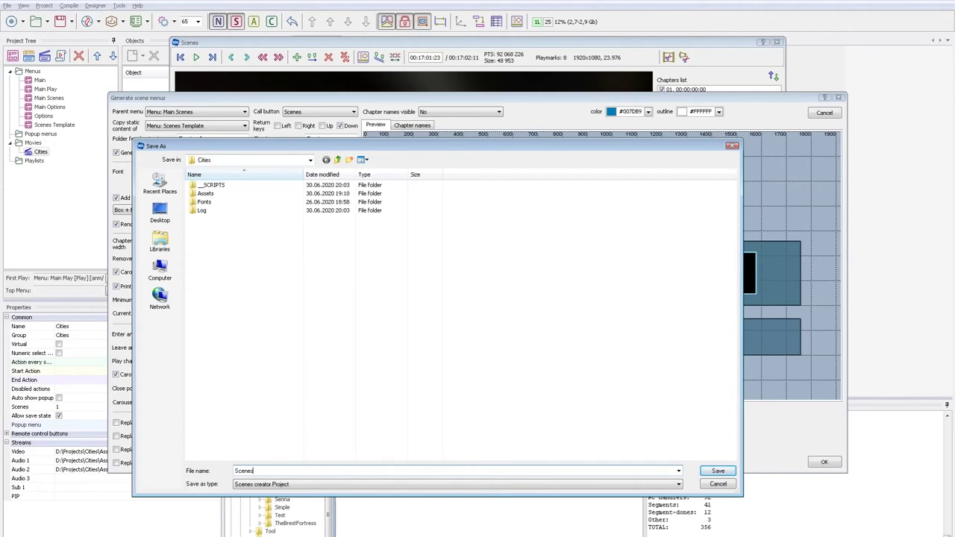
{"action": "left_click", "coordinate": [715, 471]}
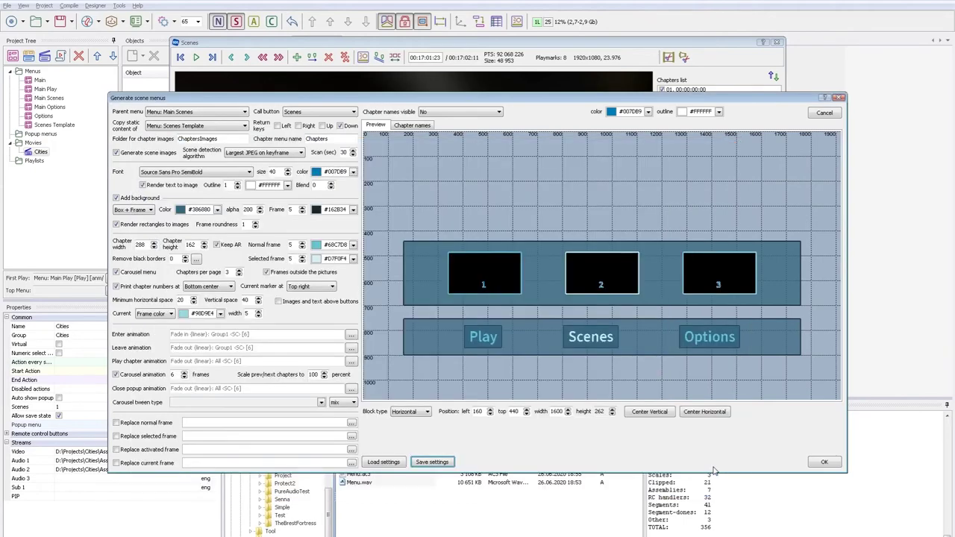
{"action": "left_click", "coordinate": [841, 100]}
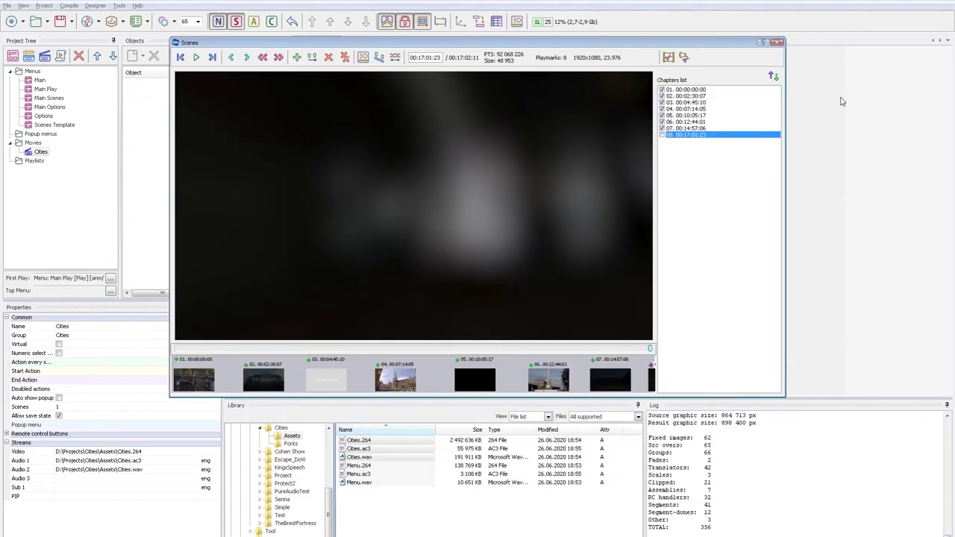
Generate the scene bitmaps for the Cities chapters into the ChaptersImages folder
{"action": "left_click", "coordinate": [395, 57]}
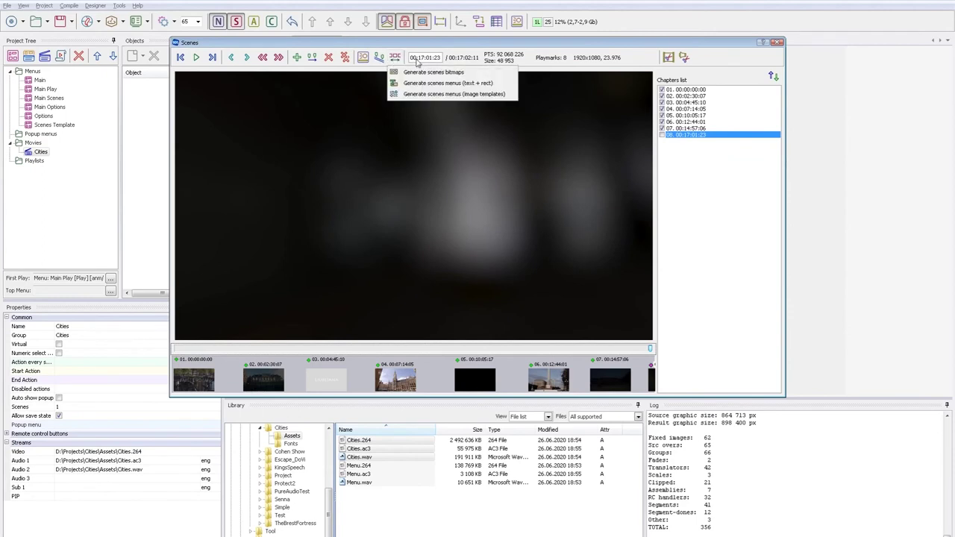
{"action": "left_click", "coordinate": [421, 72]}
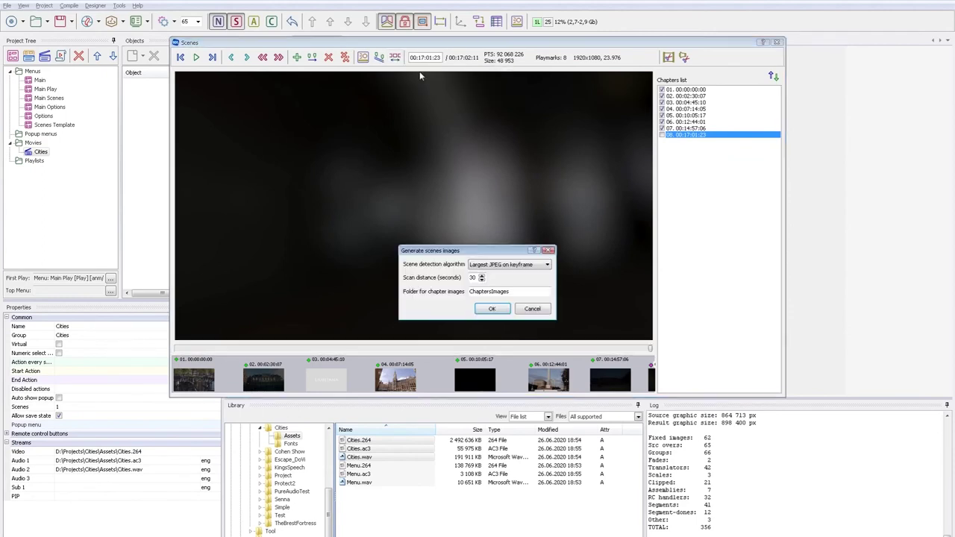
{"action": "left_click", "coordinate": [493, 265]}
{"action": "left_click", "coordinate": [498, 292]}
{"action": "left_click", "coordinate": [500, 293]}
{"action": "double_click", "coordinate": [490, 292]}
{"action": "left_click", "coordinate": [494, 310]}
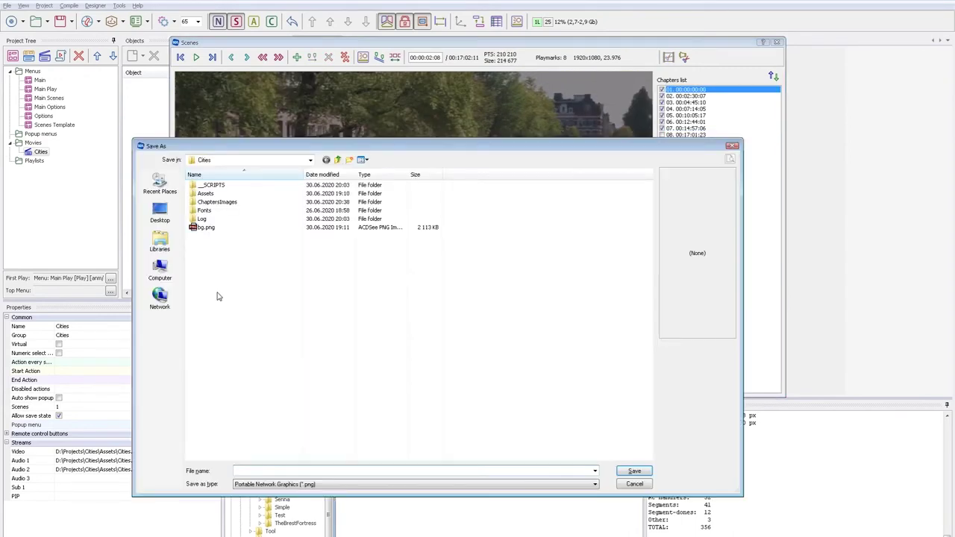
Save the chapter 1 frame at 00:00:02:08 as a bitmap, replacing 01.bmp in the ChaptersImages Bitmaps folder
{"action": "double_click", "coordinate": [216, 201]}
{"action": "double_click", "coordinate": [215, 186]}
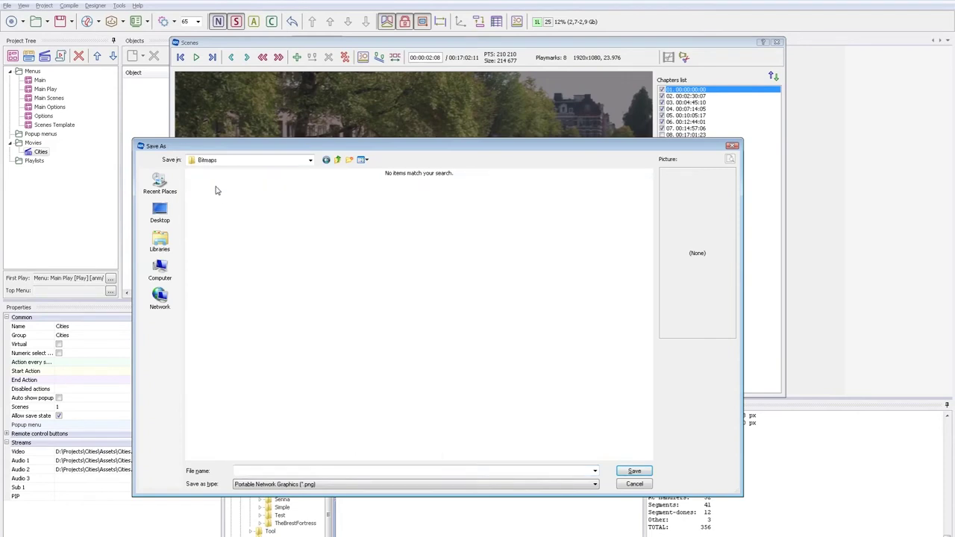
{"action": "left_click", "coordinate": [259, 485]}
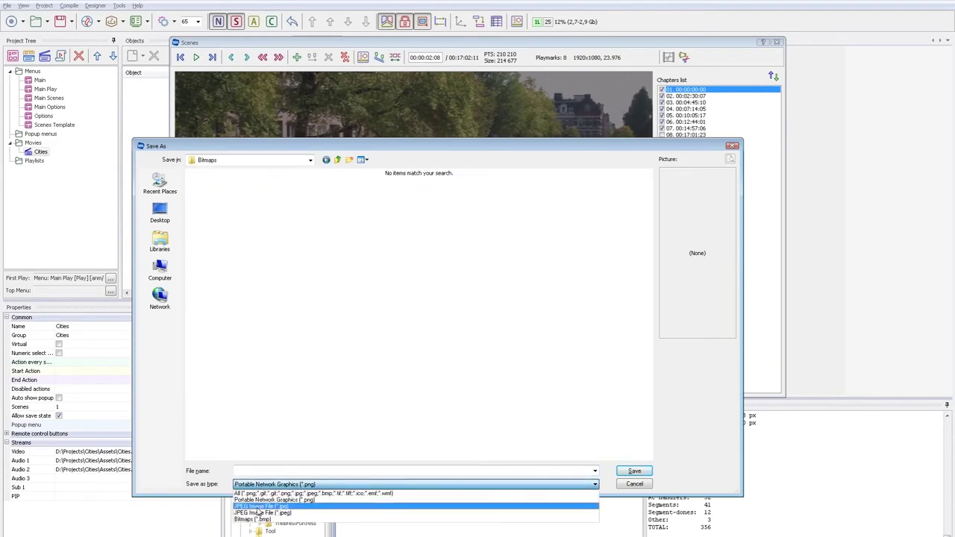
{"action": "left_click", "coordinate": [253, 520]}
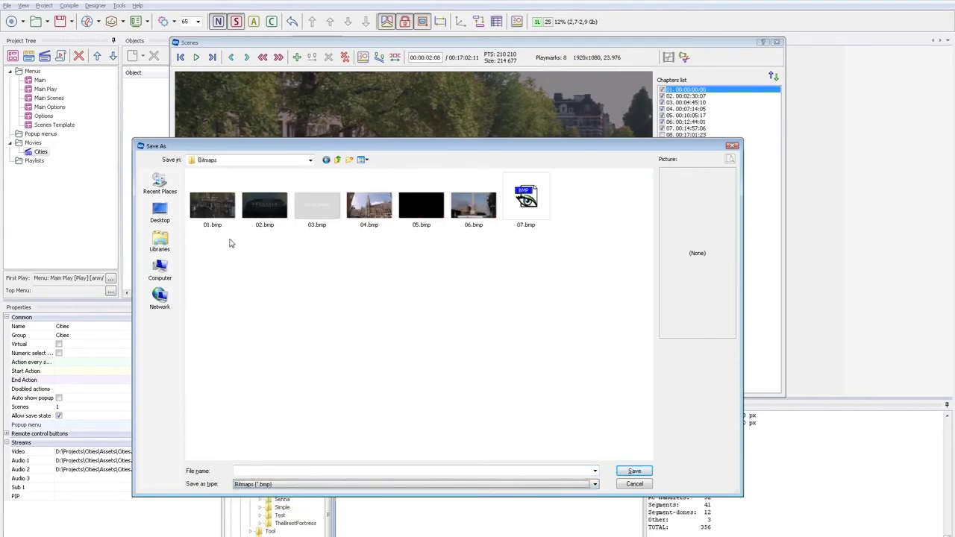
{"action": "double_click", "coordinate": [216, 209]}
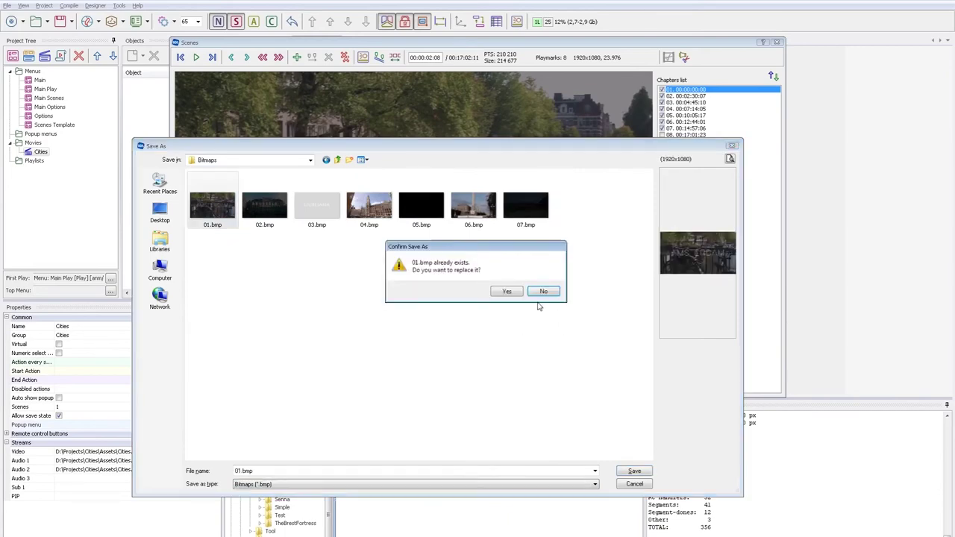
{"action": "left_click", "coordinate": [516, 292]}
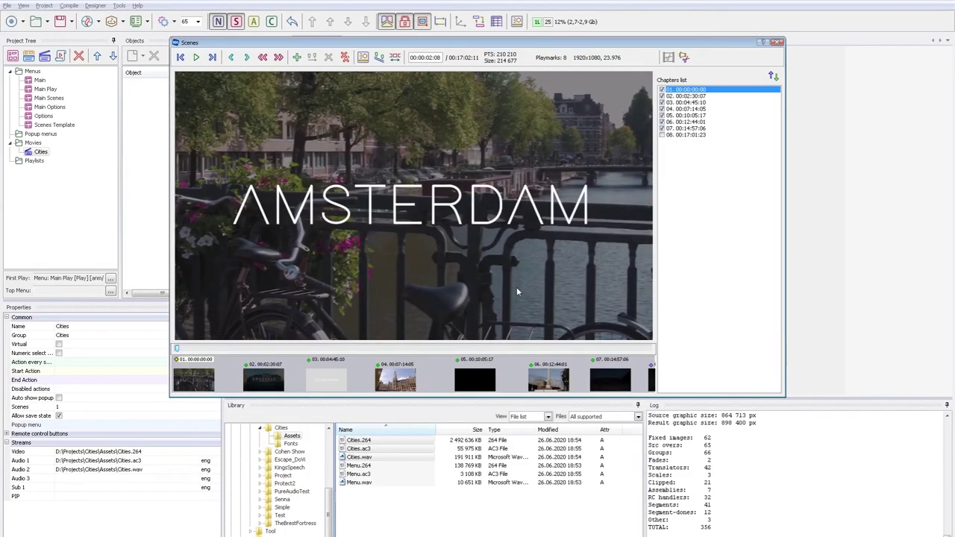
Replace 02.bmp in the Bitmaps folder with the chapter 2 frame at 00:02:32:12 showing the Brussels title
{"action": "left_click", "coordinate": [270, 384]}
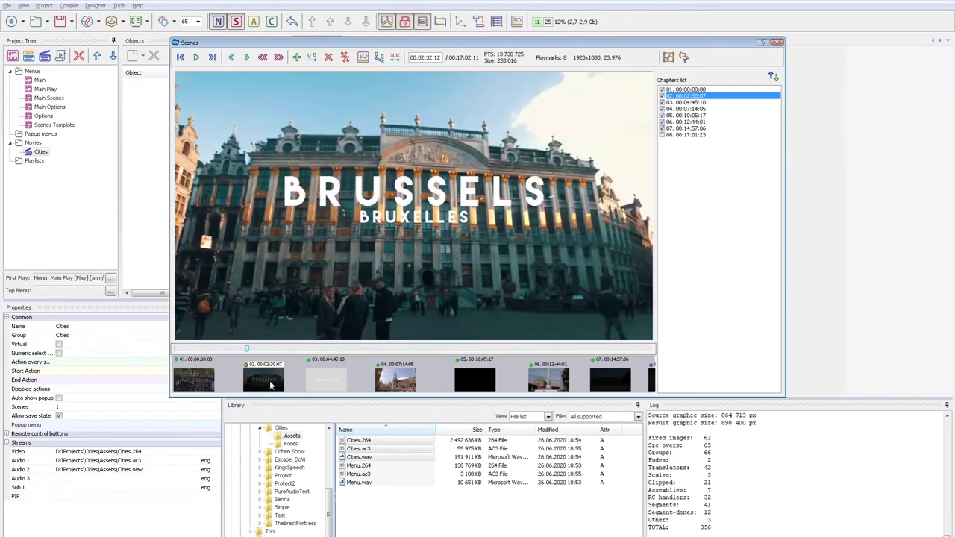
{"action": "double_click", "coordinate": [270, 384]}
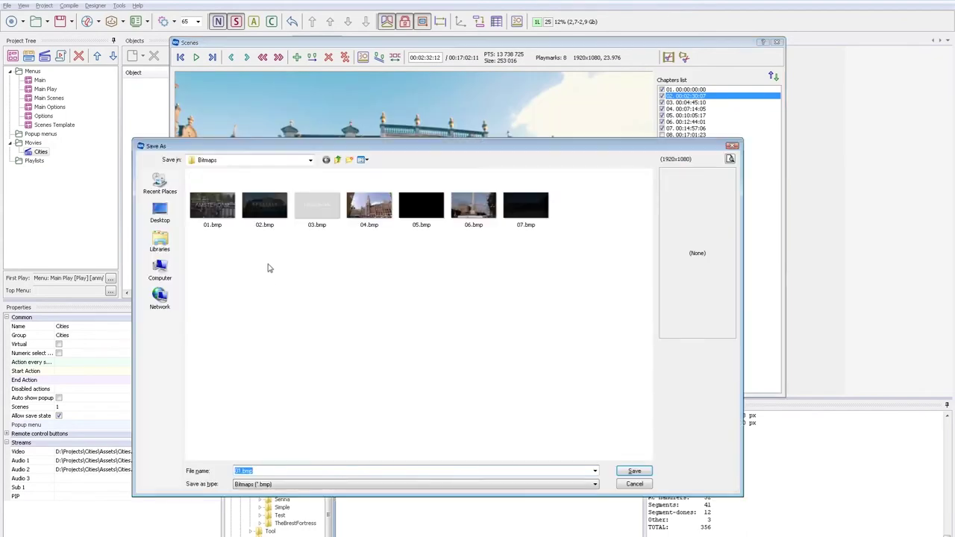
{"action": "key", "text": "Return"}
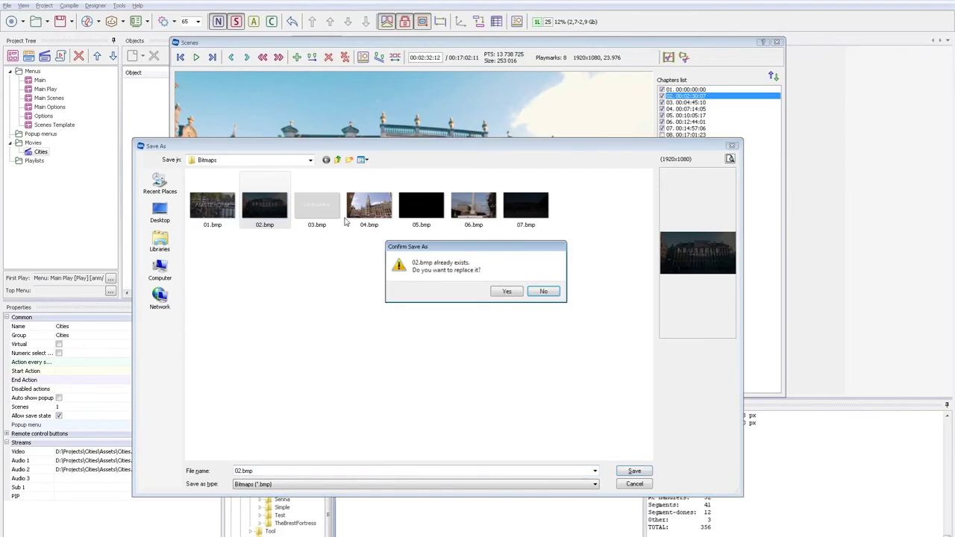
{"action": "left_click", "coordinate": [495, 292]}
Check the frames of chapters 3 and 4, and replace 05.bmp with the chapter 5 frame at 00:10:10:04
{"action": "left_click", "coordinate": [326, 381]}
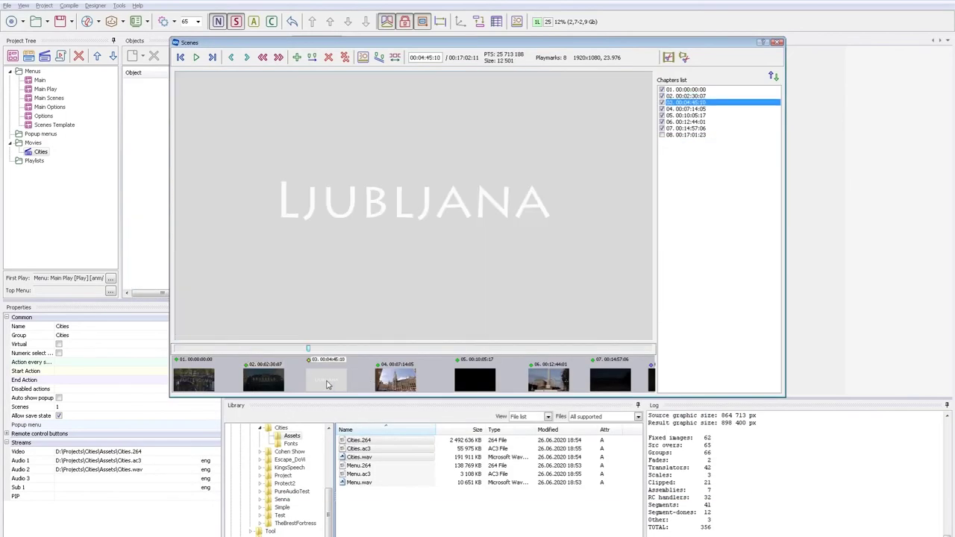
{"action": "left_click", "coordinate": [395, 380]}
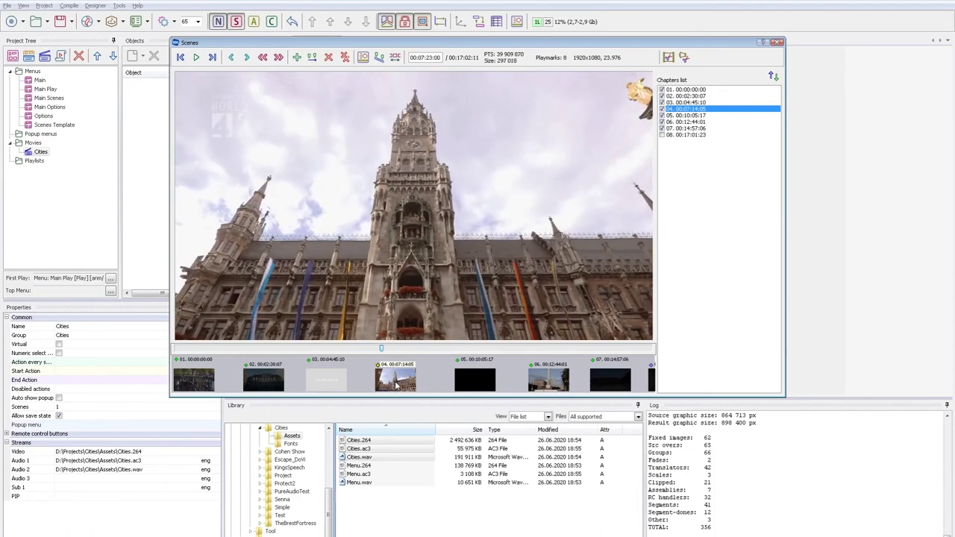
{"action": "left_click", "coordinate": [464, 382]}
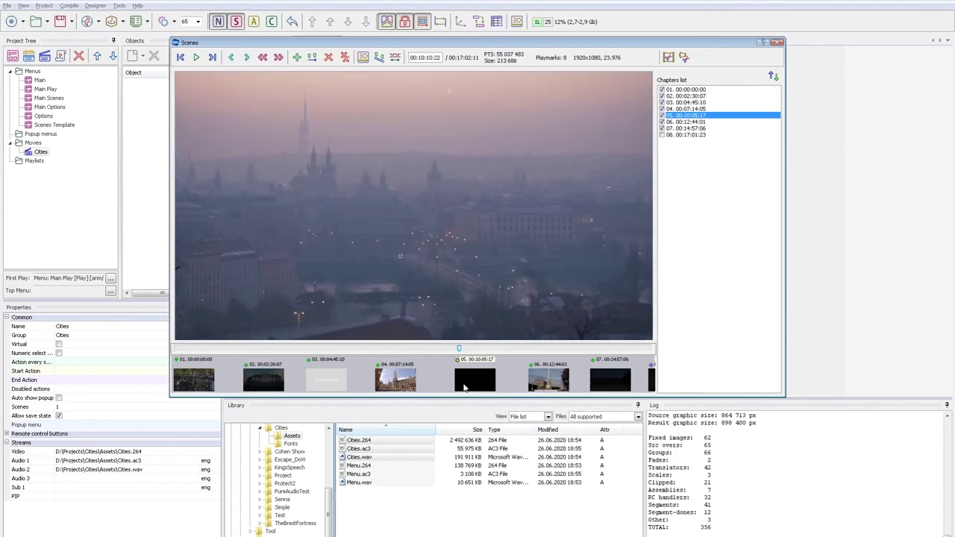
{"action": "double_click", "coordinate": [463, 388]}
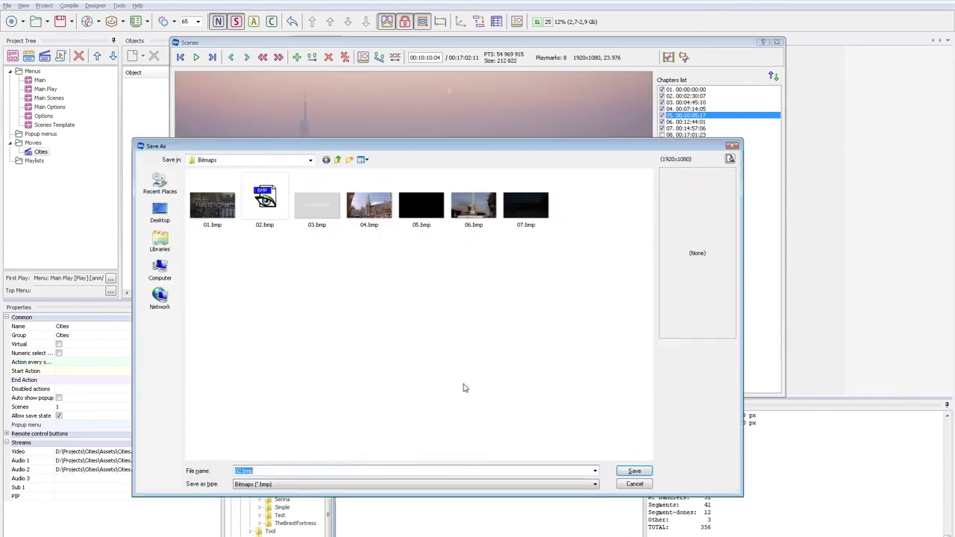
{"action": "double_click", "coordinate": [420, 207]}
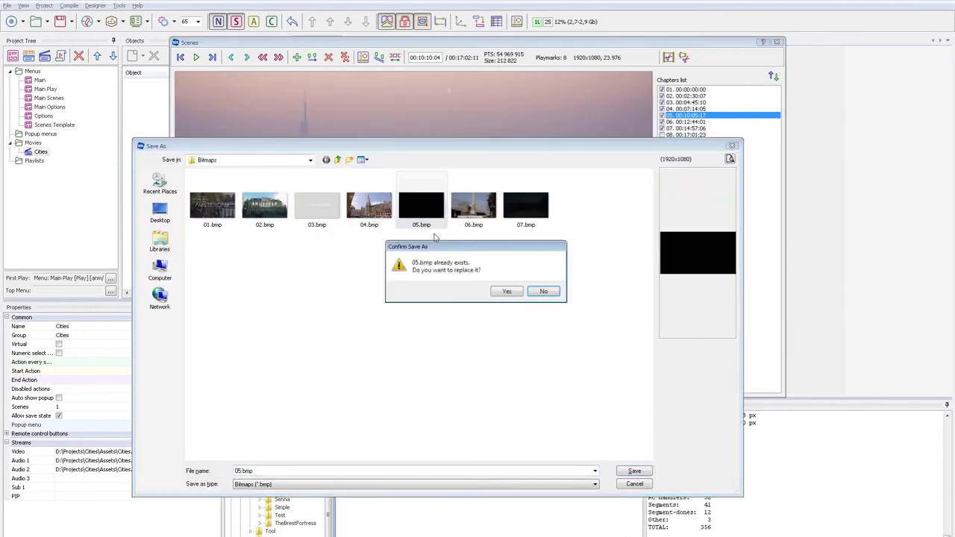
{"action": "left_click", "coordinate": [502, 291]}
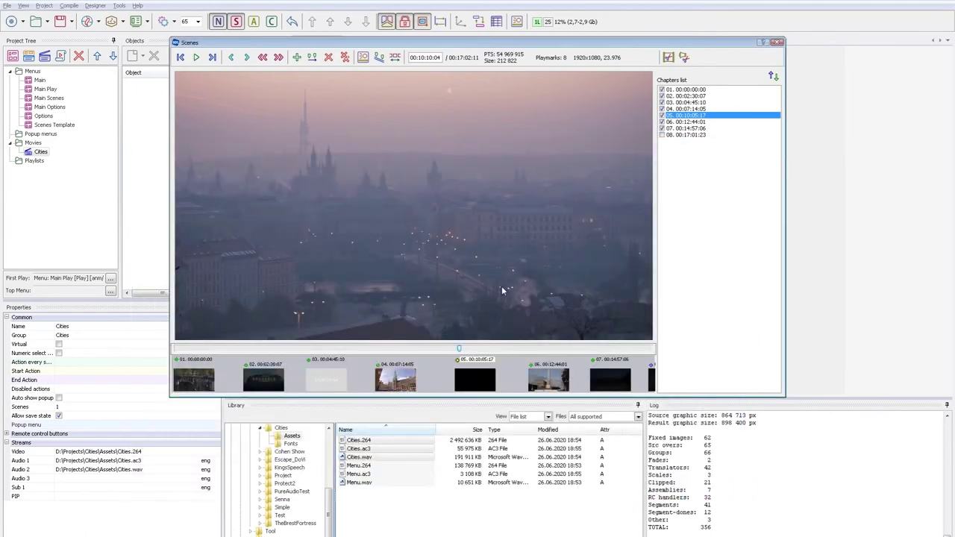
Check the chapter 6 frame and replace 07.bmp with the chapter 7 frame at 00:14:59:12
{"action": "key", "text": "Down"}
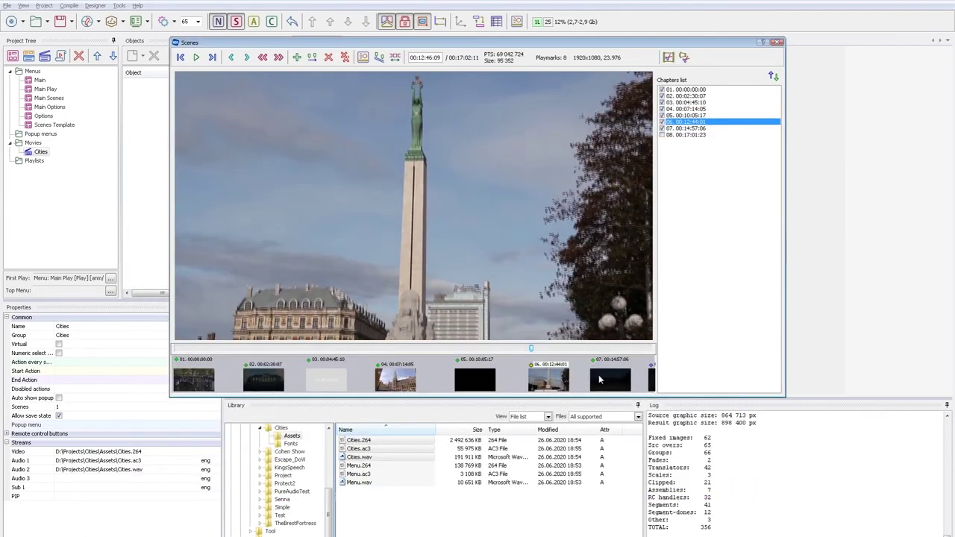
{"action": "left_click", "coordinate": [599, 380]}
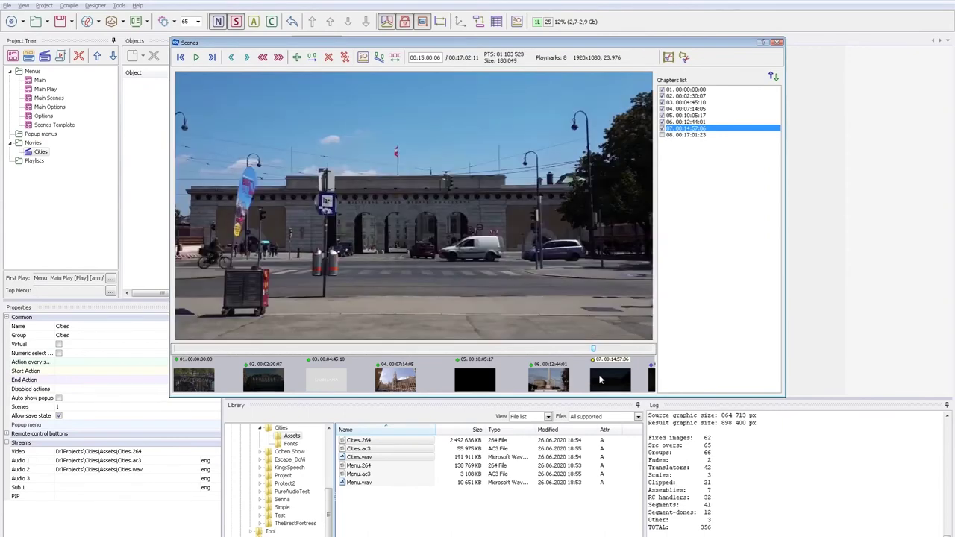
{"action": "double_click", "coordinate": [599, 380]}
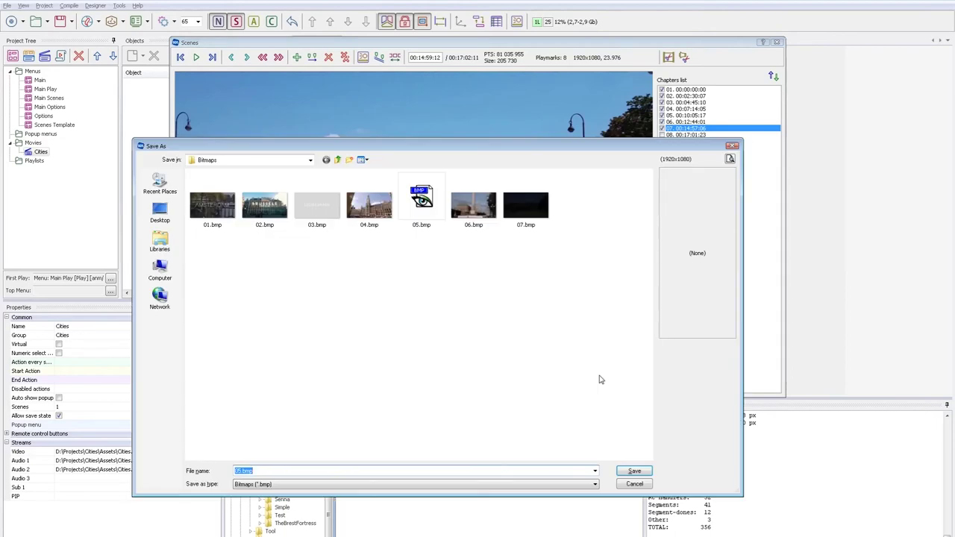
{"action": "double_click", "coordinate": [527, 220]}
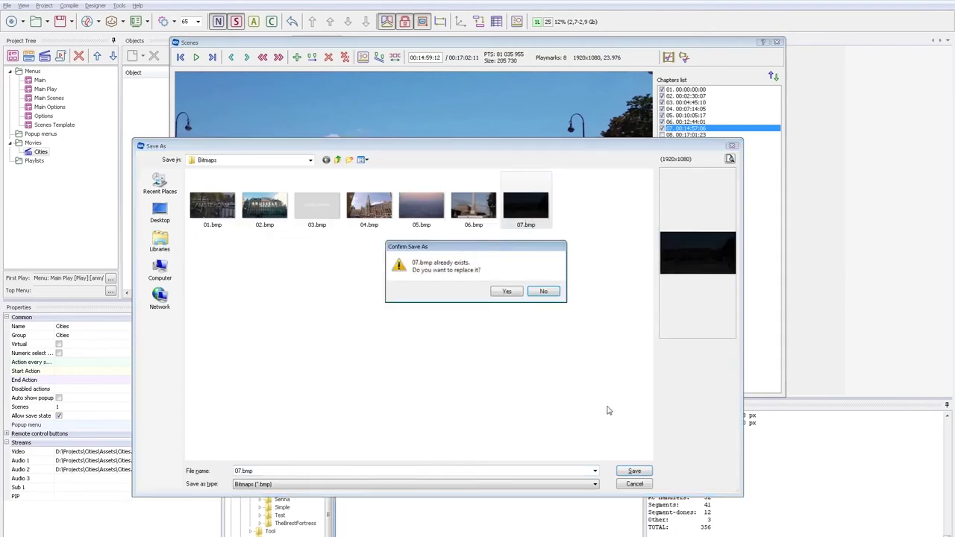
{"action": "left_click", "coordinate": [508, 292]}
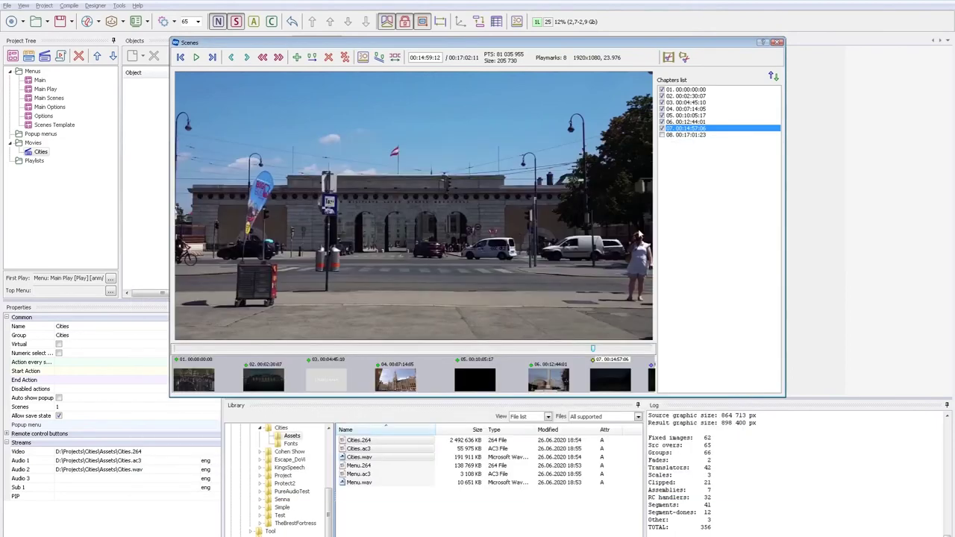
Close the Scenes editor and inspect the position and size of the background box in the Scenes Template menu
{"action": "left_click", "coordinate": [777, 42]}
{"action": "left_click", "coordinate": [50, 126]}
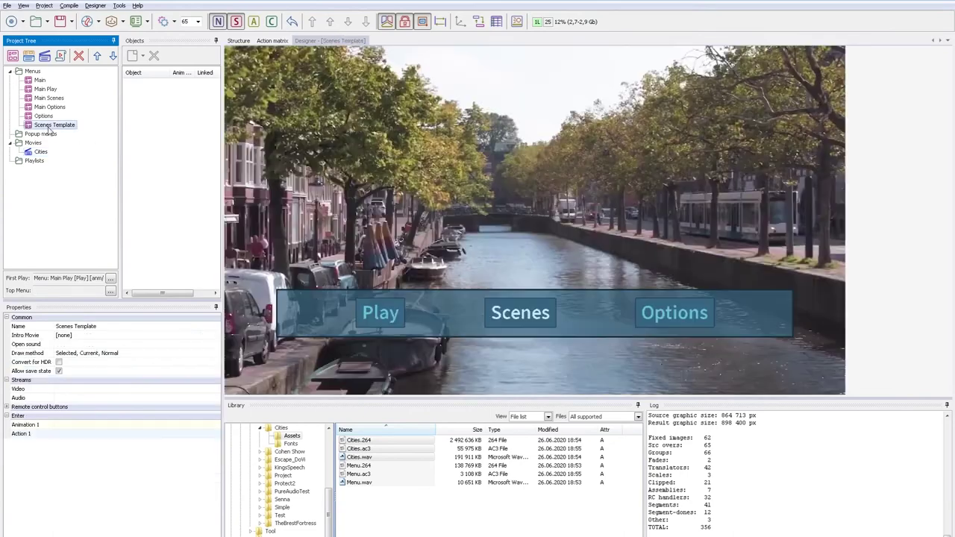
{"action": "left_click", "coordinate": [312, 314]}
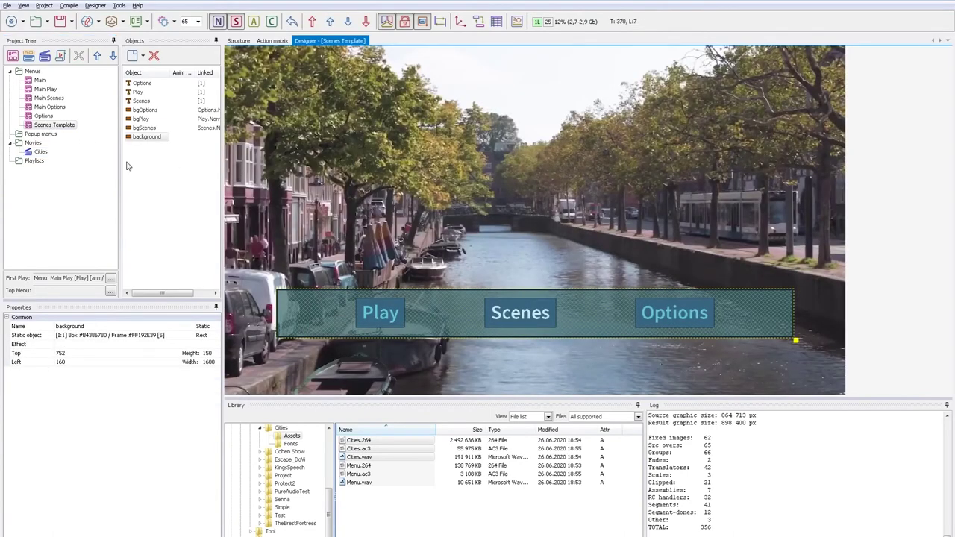
Reopen the text + rect scene menu generator for the Cities movie and load the settings from Scenes.scnCreator
{"action": "left_click", "coordinate": [39, 152]}
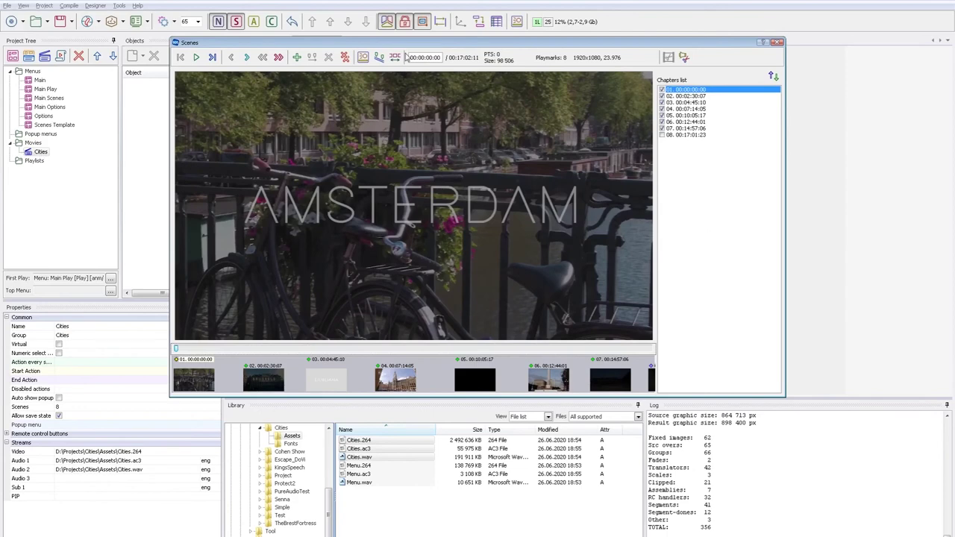
{"action": "left_click", "coordinate": [398, 57]}
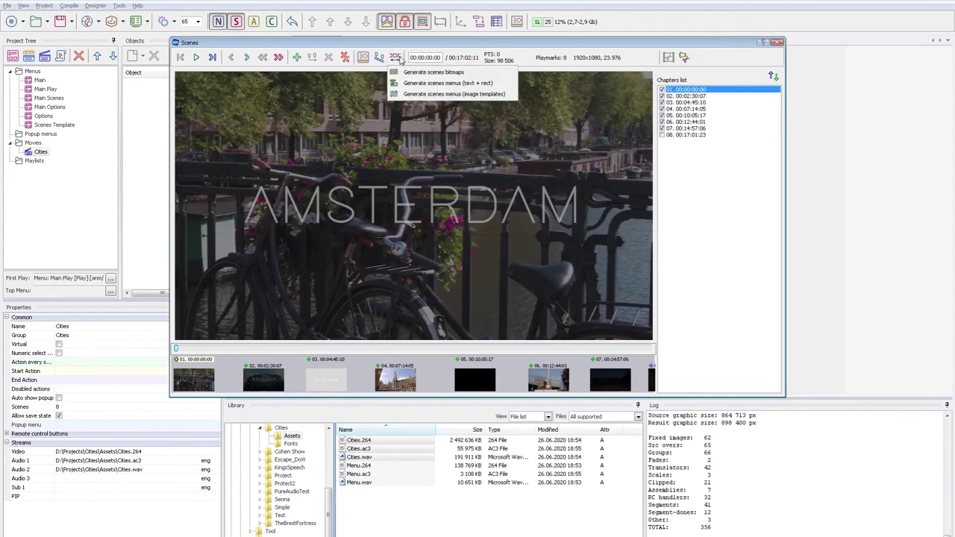
{"action": "left_click", "coordinate": [409, 84]}
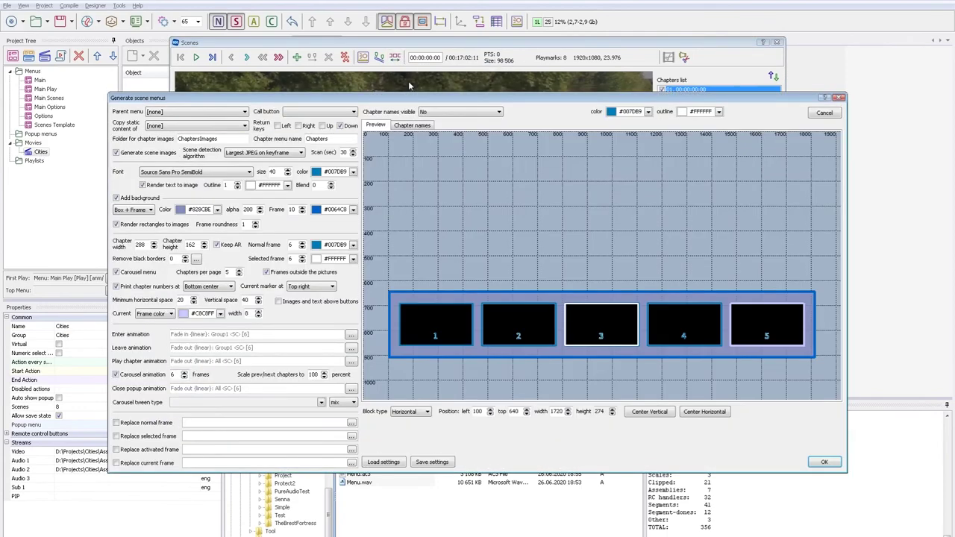
{"action": "left_click", "coordinate": [385, 462]}
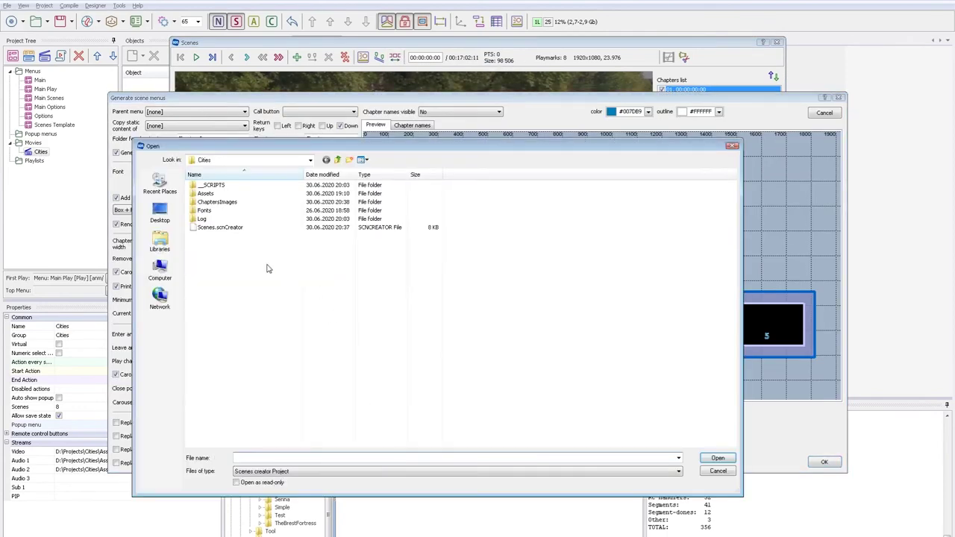
{"action": "double_click", "coordinate": [233, 226]}
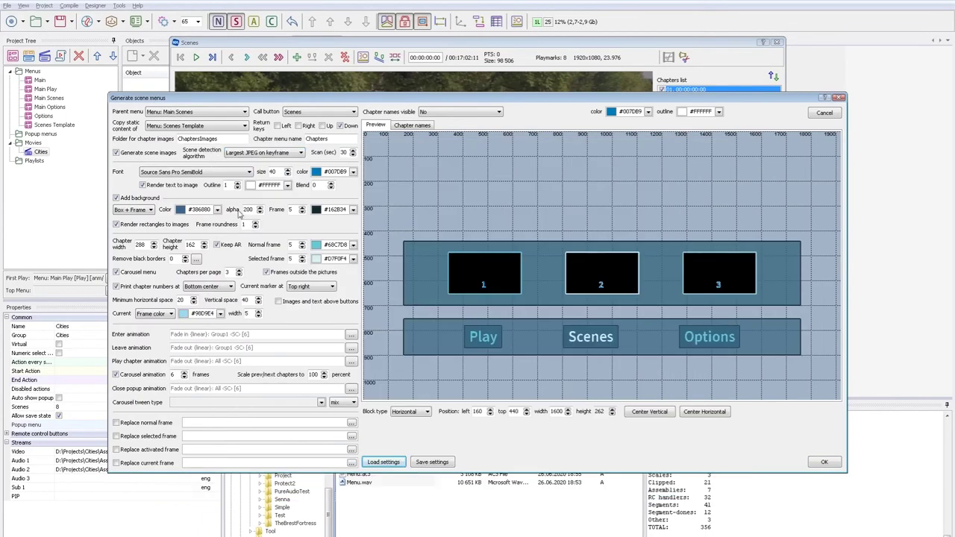
Set the scene menu background alpha to 180 and the chapter width to 300 with the aspect ratio kept
{"action": "double_click", "coordinate": [247, 210]}
{"action": "type", "text": "180"}
{"action": "double_click", "coordinate": [142, 244]}
{"action": "type", "text": "300"}
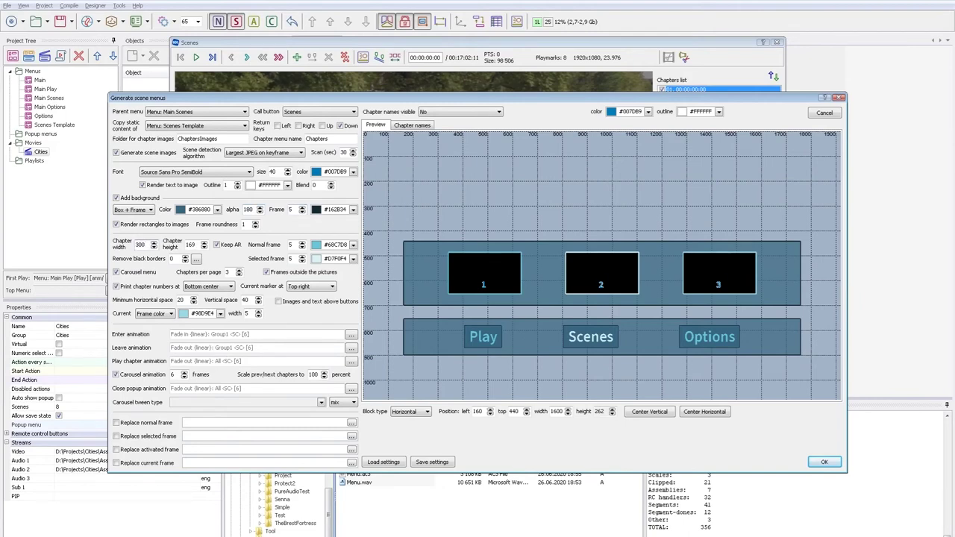
{"action": "key", "text": "Tab"}
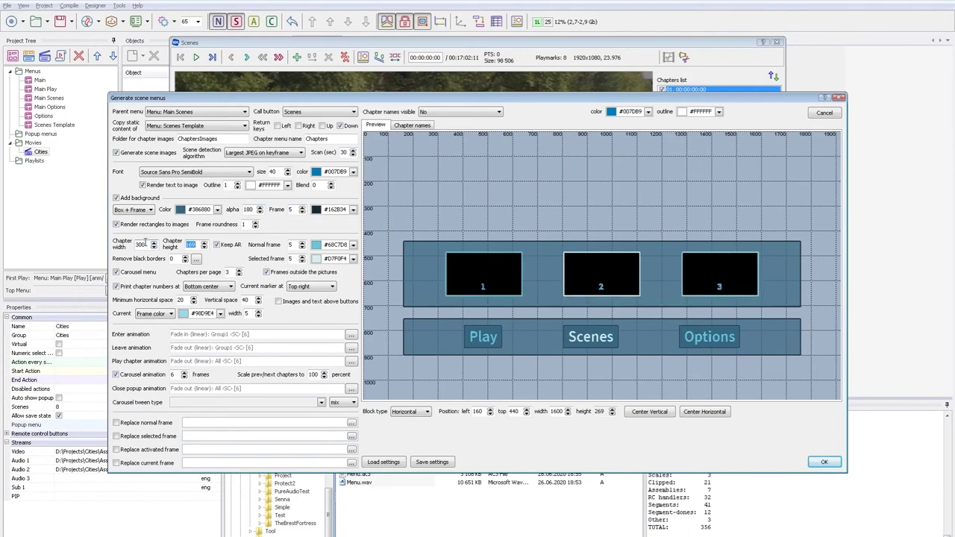
Make the enter animation a Slide of Group 1 from relative top 310 to 0, with the clipping area's bottom at 750
{"action": "left_click", "coordinate": [350, 334]}
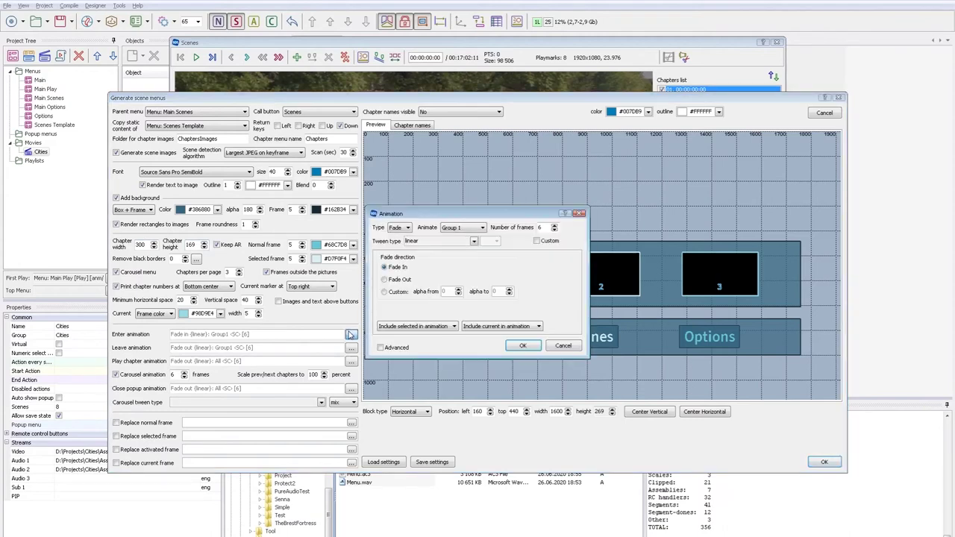
{"action": "left_click", "coordinate": [404, 229]}
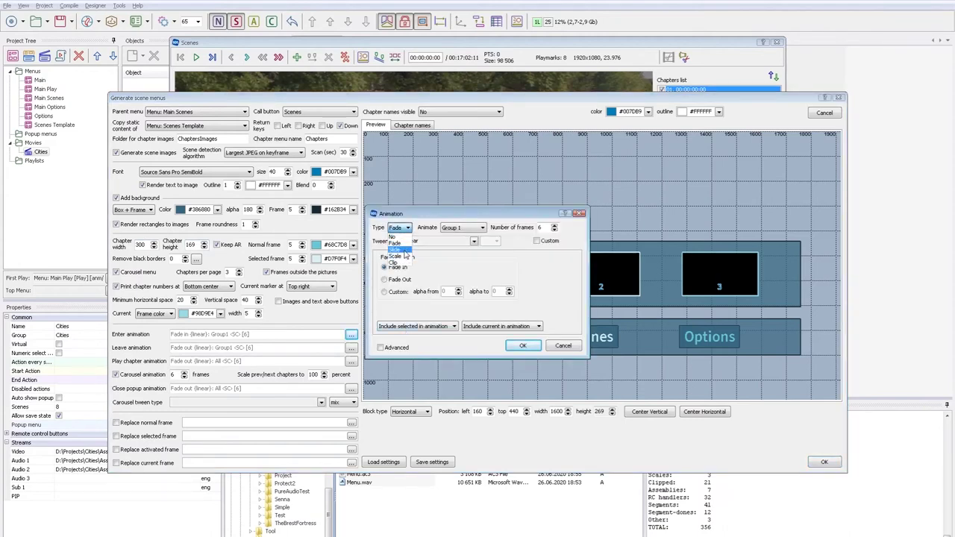
{"action": "left_click", "coordinate": [406, 251]}
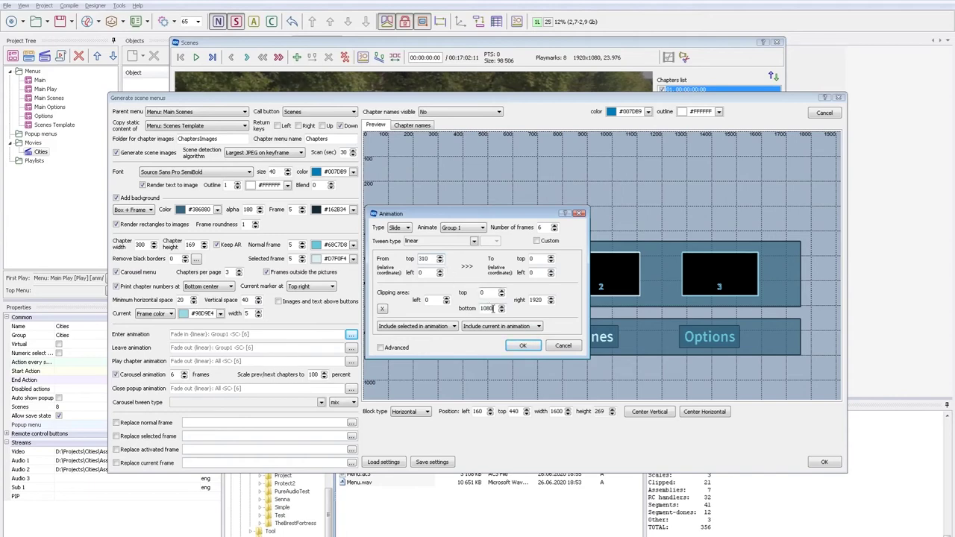
{"action": "double_click", "coordinate": [491, 309]}
{"action": "type", "text": "750"}
{"action": "left_click", "coordinate": [523, 346]}
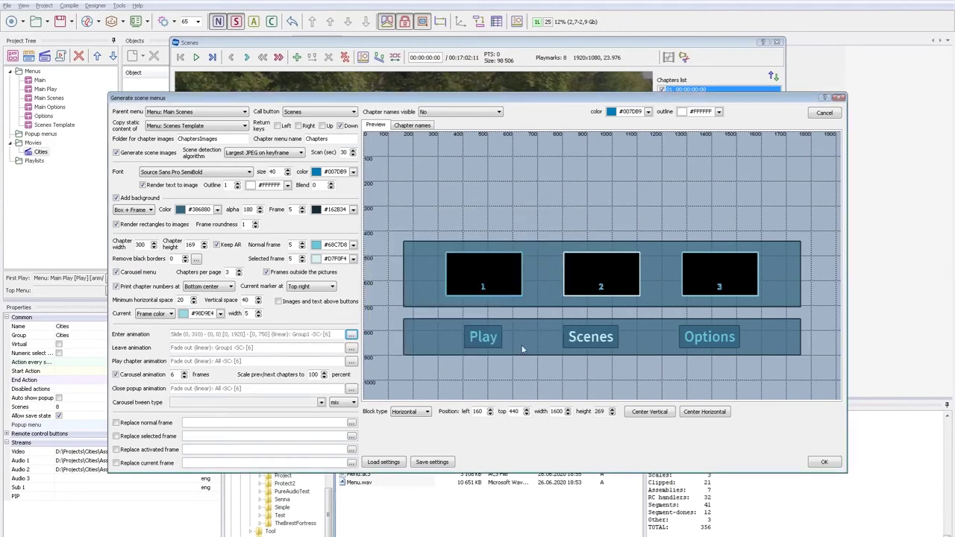
Copy the enter animation's Slide entry from its advanced animation list, then close the dialog without changes
{"action": "left_click", "coordinate": [352, 336]}
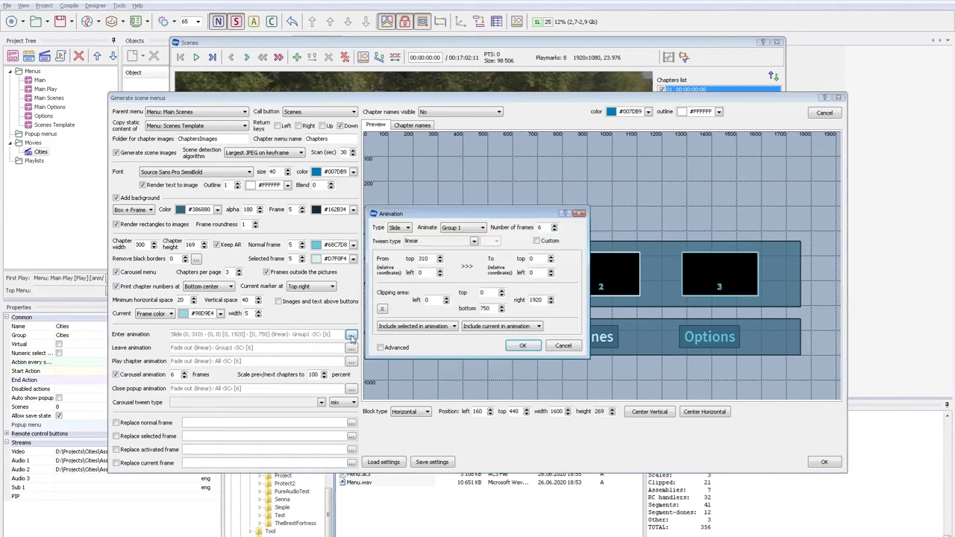
{"action": "left_click", "coordinate": [399, 348]}
{"action": "left_click", "coordinate": [393, 362]}
{"action": "left_click", "coordinate": [418, 362]}
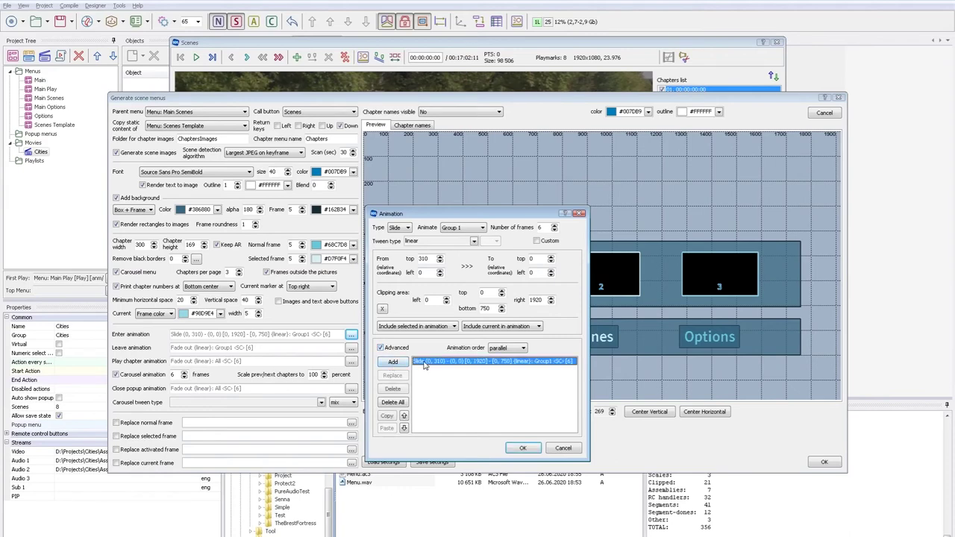
{"action": "left_click", "coordinate": [573, 452]}
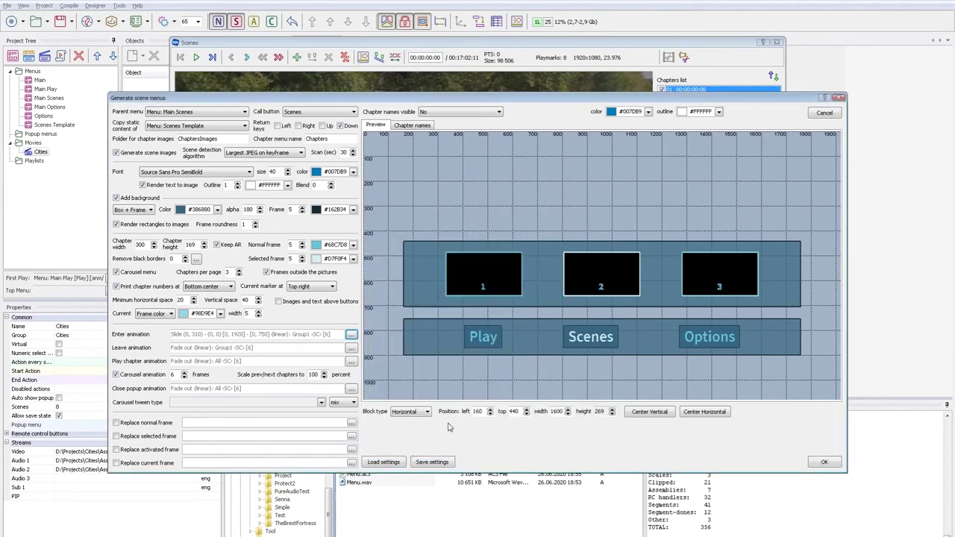
Paste the copied Slide as the leave animation and set its starting relative top to 0
{"action": "left_click", "coordinate": [351, 349]}
{"action": "left_click", "coordinate": [381, 348]}
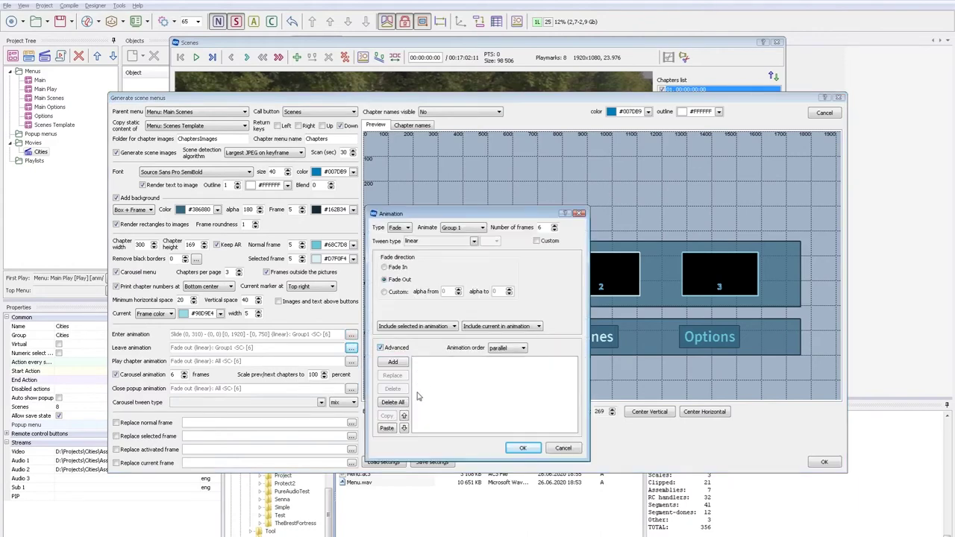
{"action": "left_click", "coordinate": [427, 362]}
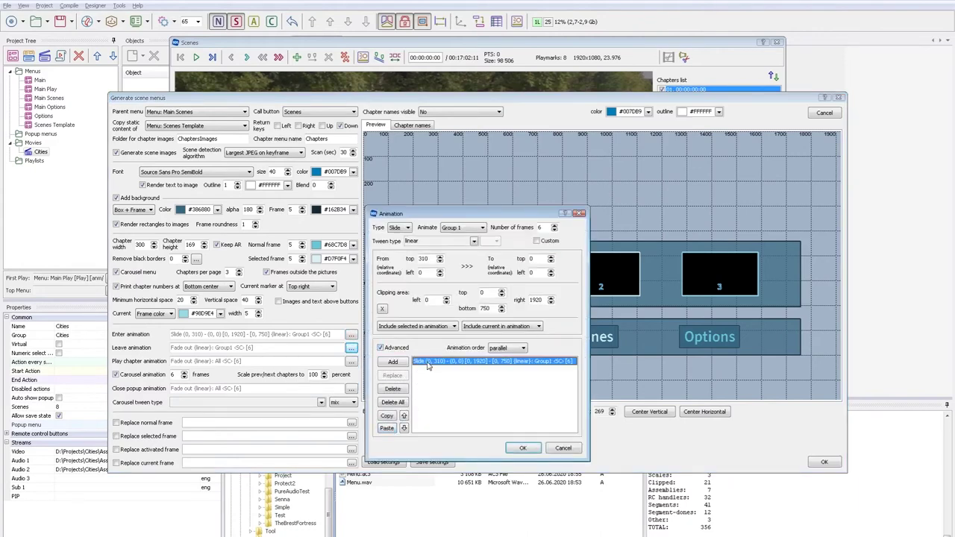
{"action": "left_click", "coordinate": [403, 349]}
{"action": "left_click", "coordinate": [459, 299]}
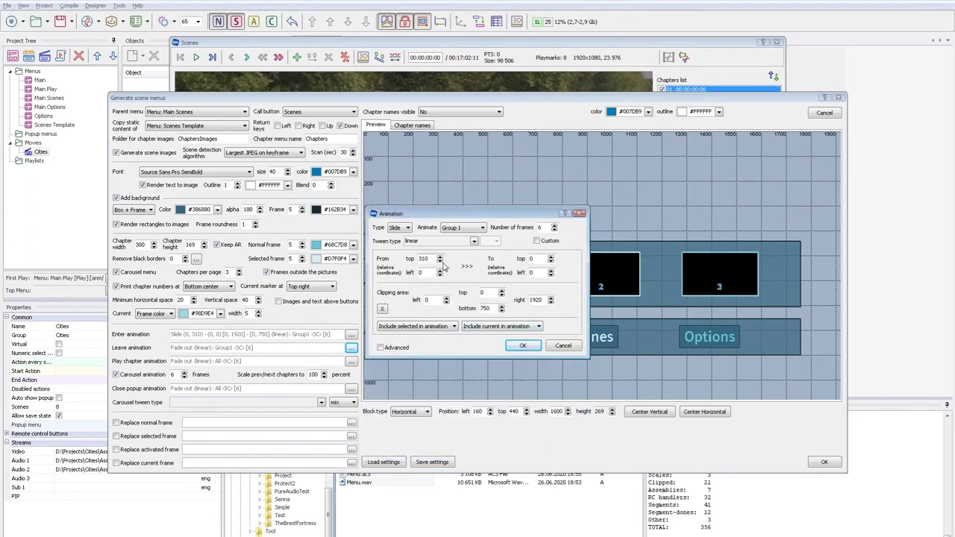
{"action": "type", "text": "0"}
{"action": "left_click", "coordinate": [525, 346]}
Set the carousel tween type to quad with the out mode
{"action": "left_click", "coordinate": [321, 404]}
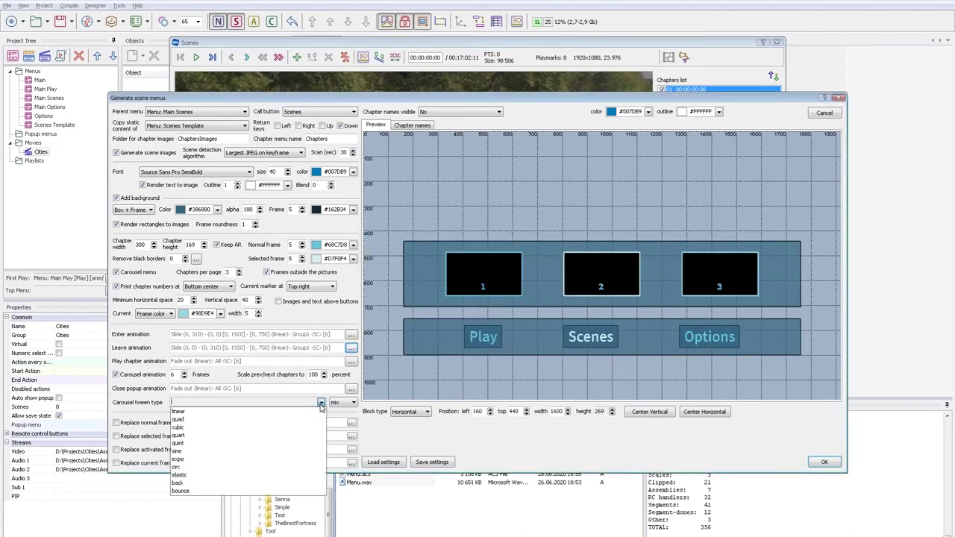
{"action": "left_click", "coordinate": [298, 419]}
{"action": "left_click", "coordinate": [354, 403]}
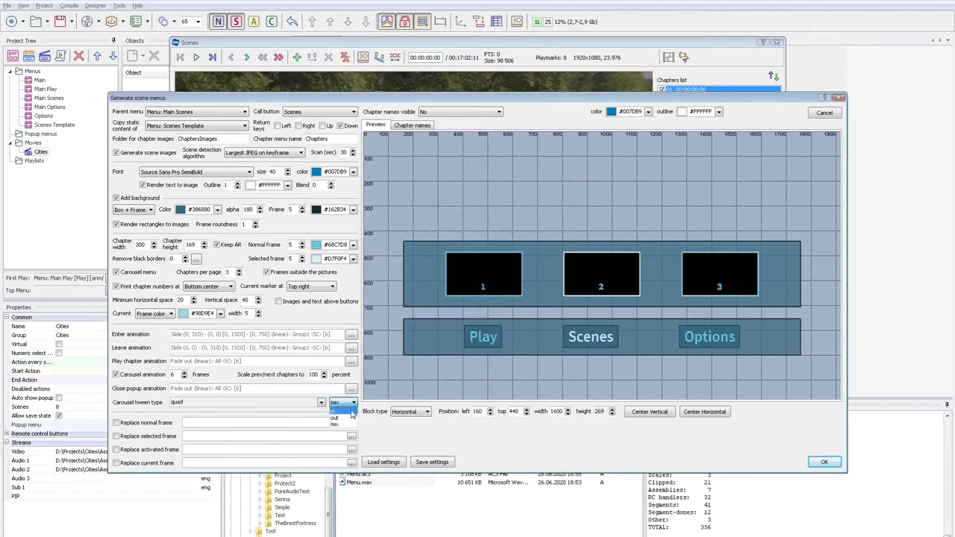
{"action": "left_click", "coordinate": [348, 409]}
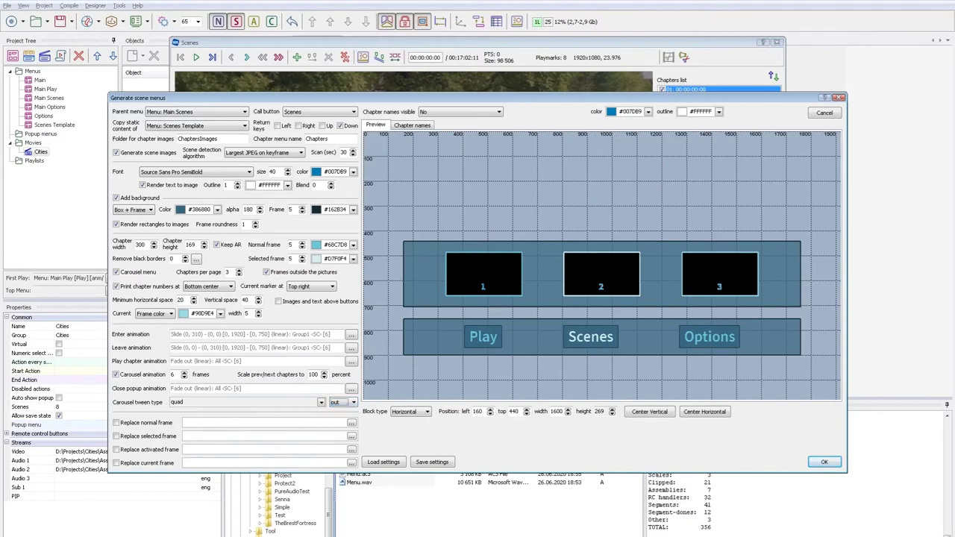
Copy the city names from readme.txt in Notepad and paste them as chapter names visible for the current chapter only
{"action": "key", "text": "alt+Tab"}
{"action": "left_click_drag", "start_coordinate": [250, 179], "coordinate": [205, 134]}
{"action": "key", "text": "ctrl+c"}
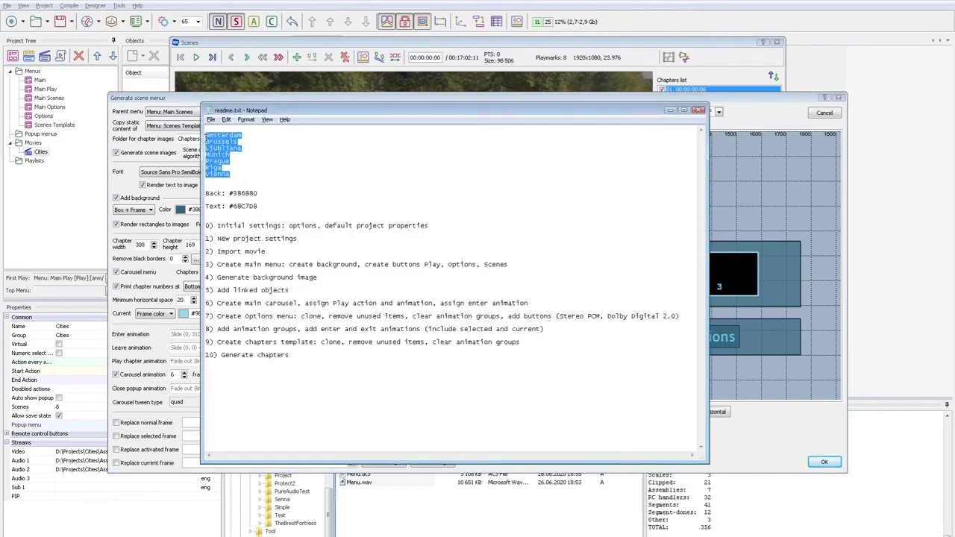
{"action": "left_click", "coordinate": [646, 98]}
{"action": "left_click", "coordinate": [455, 112]}
{"action": "left_click", "coordinate": [457, 127]}
{"action": "left_click", "coordinate": [424, 126]}
{"action": "key", "text": "ctrl+v"}
{"action": "left_click", "coordinate": [378, 126]}
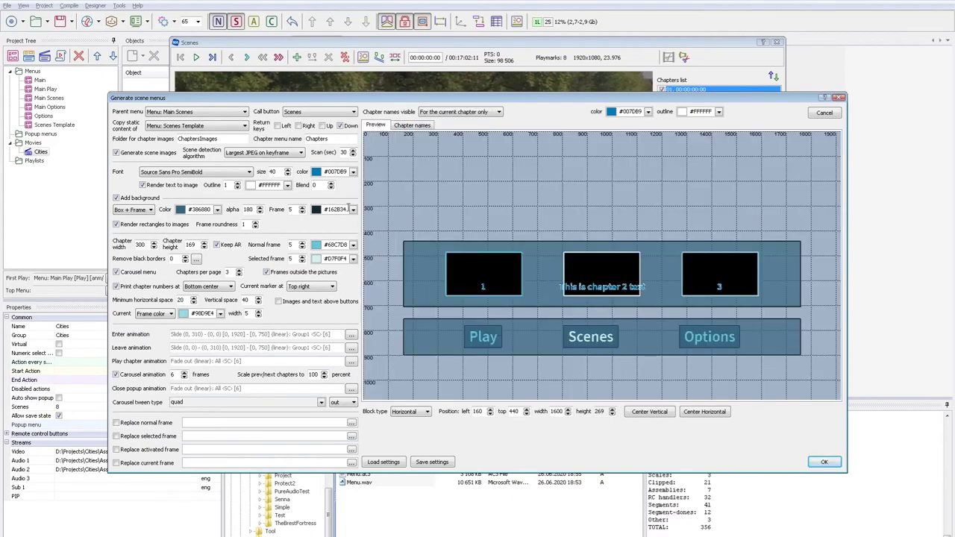
Give the chapter names the normal frame color #68C7D8 and a #000000 outline, and set the main font outline to #000000
{"action": "double_click", "coordinate": [342, 245]}
{"action": "key", "text": "ctrl+c"}
{"action": "double_click", "coordinate": [633, 111]}
{"action": "key", "text": "ctrl+v"}
{"action": "left_click", "coordinate": [719, 113]}
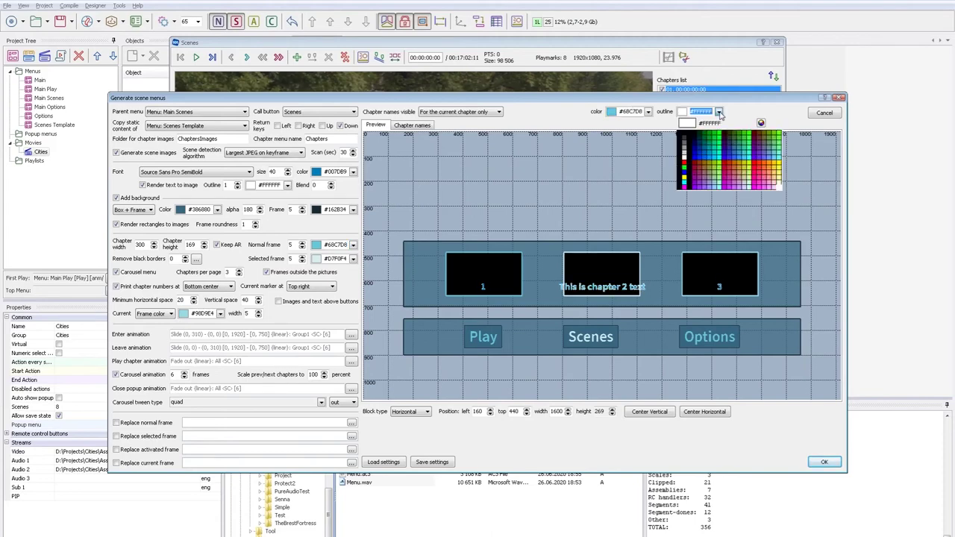
{"action": "left_click", "coordinate": [685, 135]}
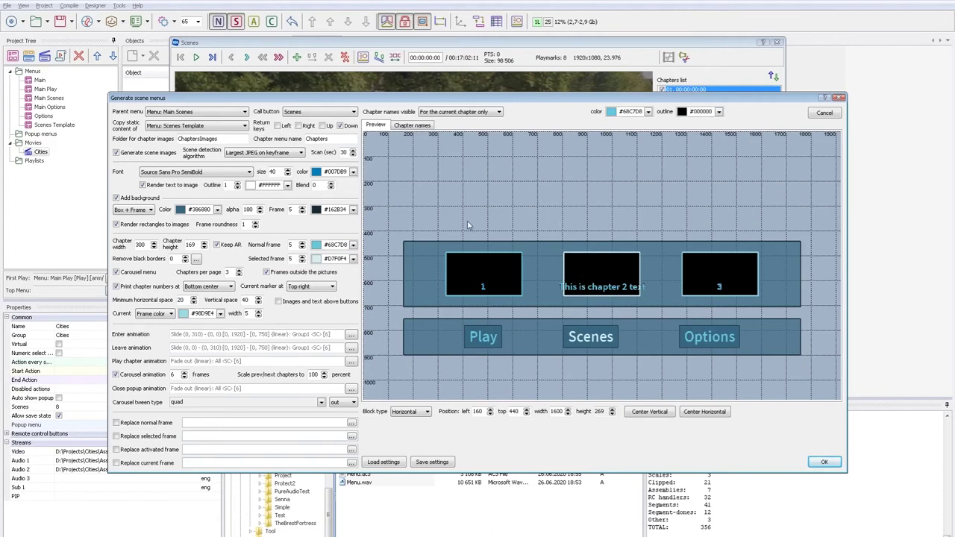
{"action": "left_click", "coordinate": [287, 185]}
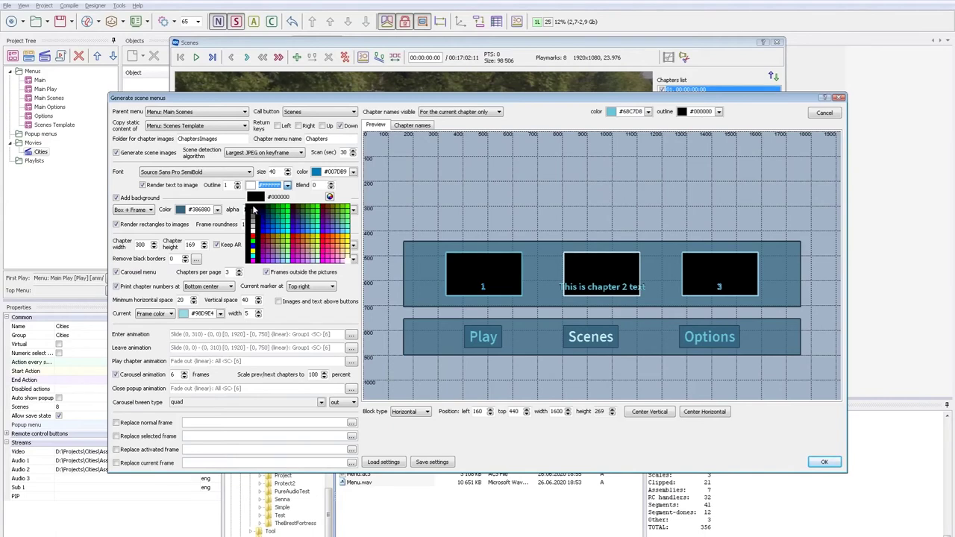
{"action": "left_click", "coordinate": [254, 210]}
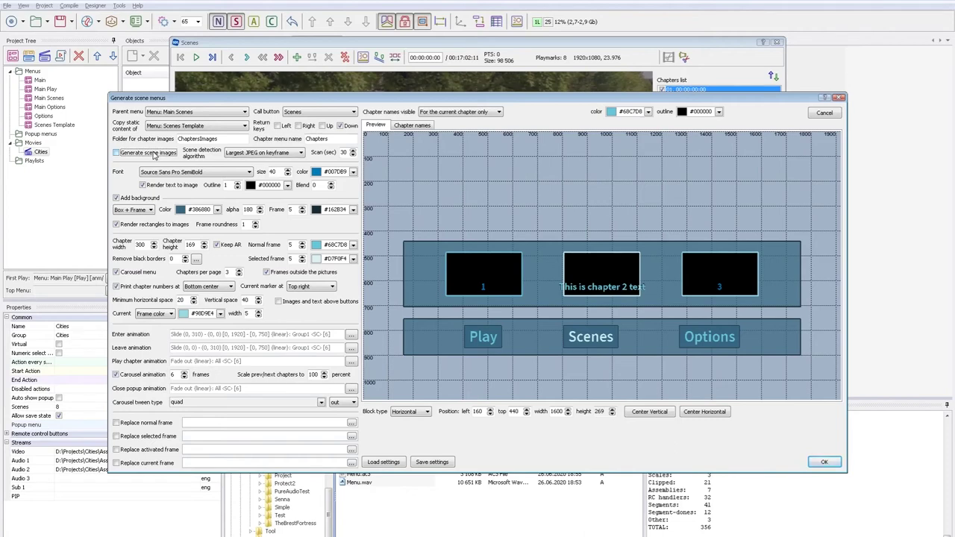
Generate the scene menus with scene image generation turned off, accept regenerating missing files, and close the Scenes editor
{"action": "left_click", "coordinate": [824, 462]}
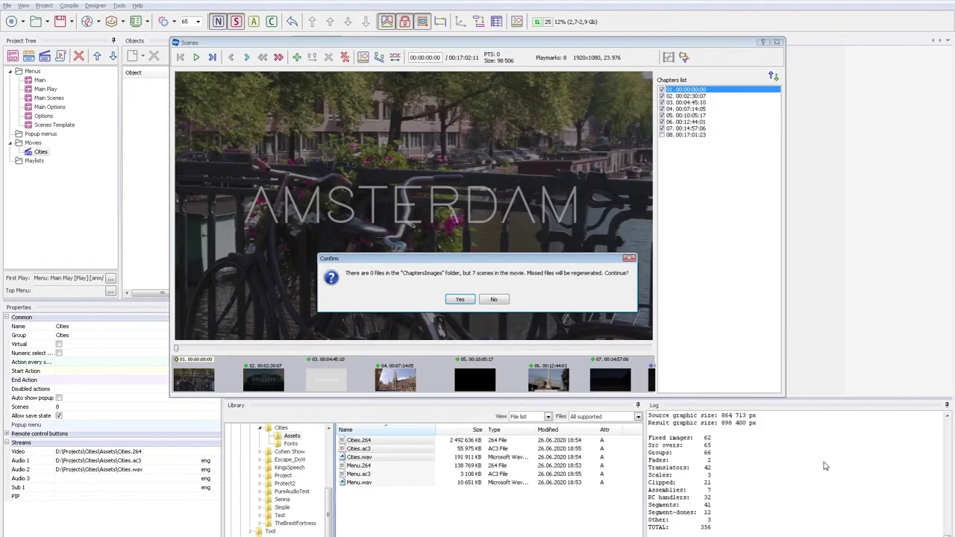
{"action": "left_click", "coordinate": [460, 300]}
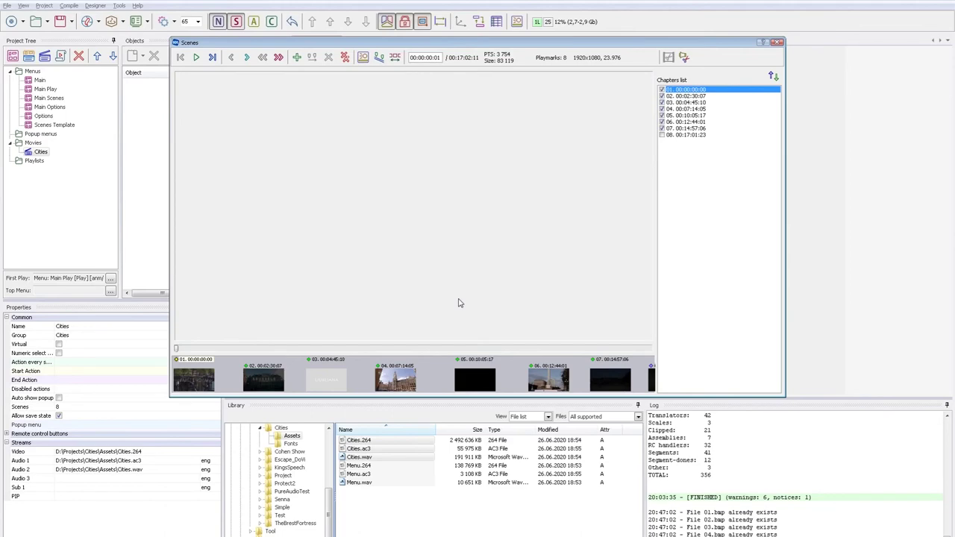
{"action": "left_click", "coordinate": [777, 42]}
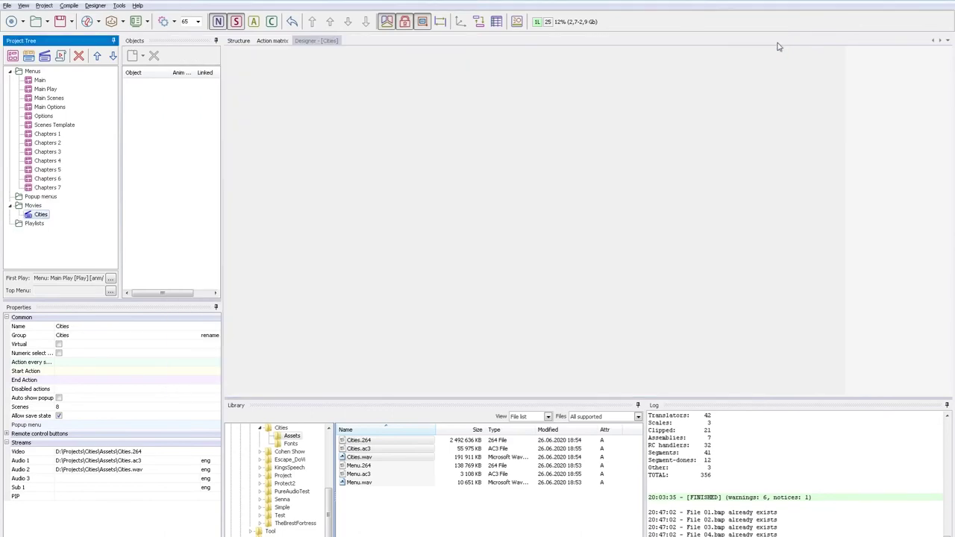
Examine the generated Chapters 1 to Chapters 7 menus for their images and city names
{"action": "left_click", "coordinate": [48, 188]}
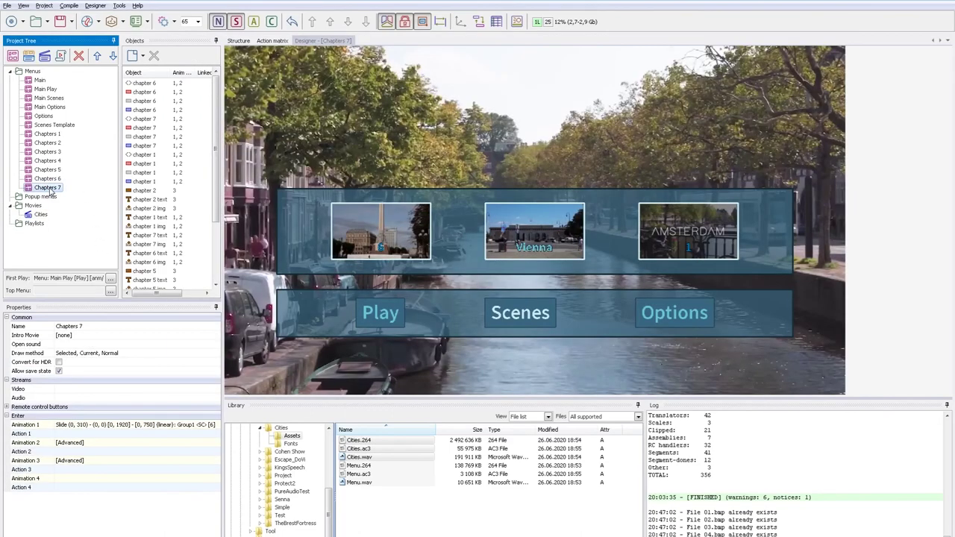
{"action": "left_click", "coordinate": [48, 179]}
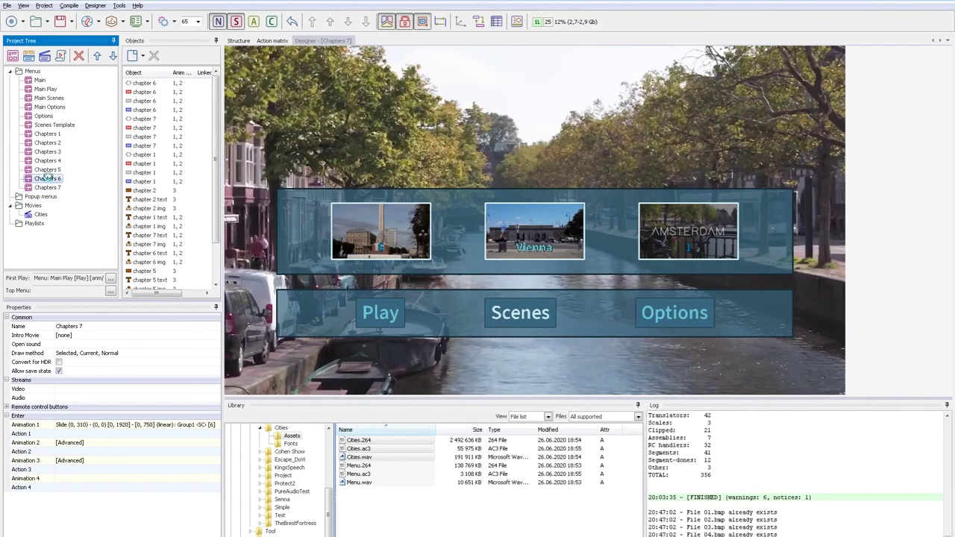
{"action": "left_click", "coordinate": [53, 135]}
{"action": "key", "text": "Down"}
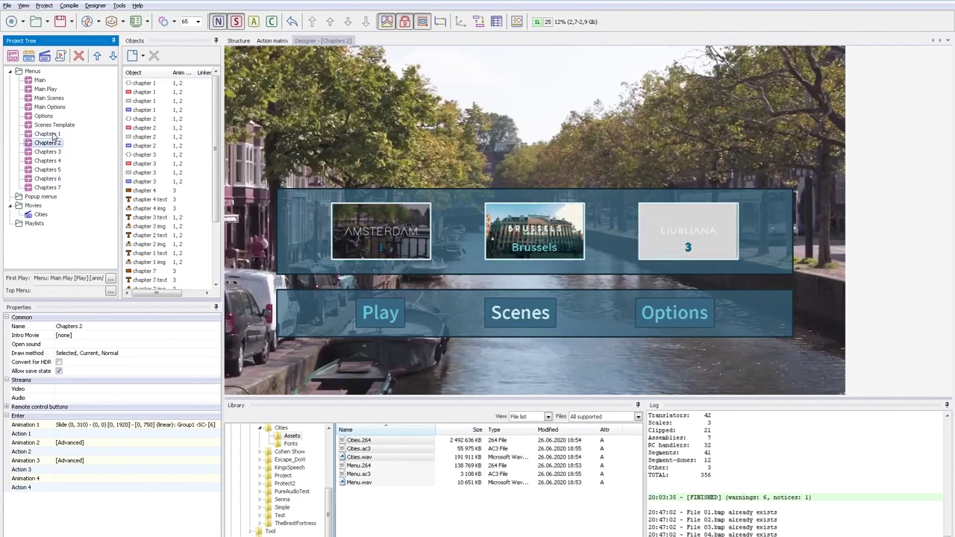
{"action": "key", "text": "Down"}
{"action": "key", "text": "Down"}
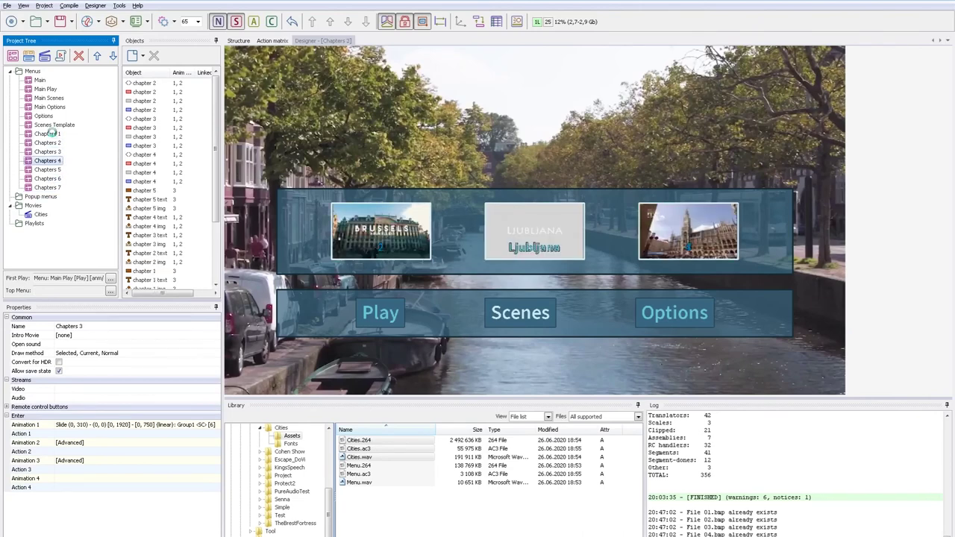
{"action": "key", "text": "Down"}
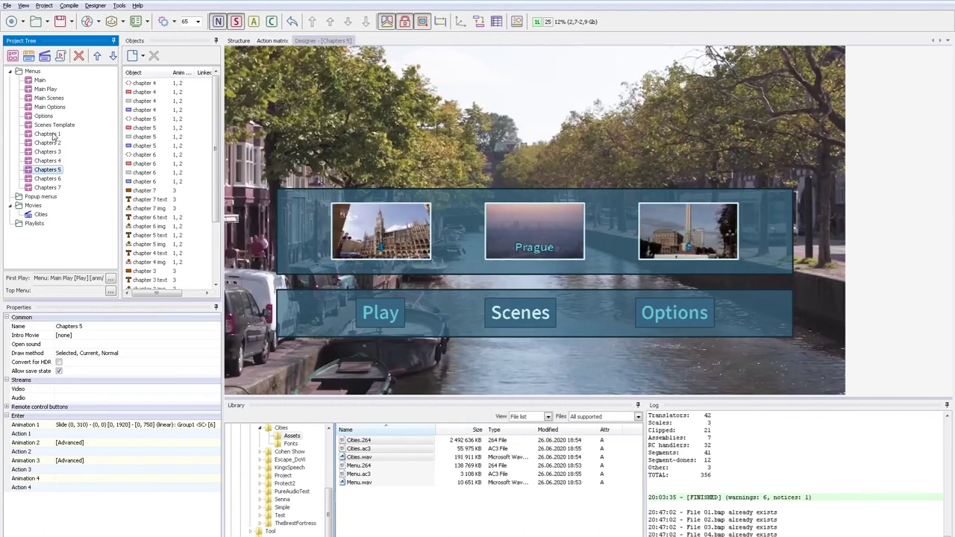
{"action": "key", "text": "Down"}
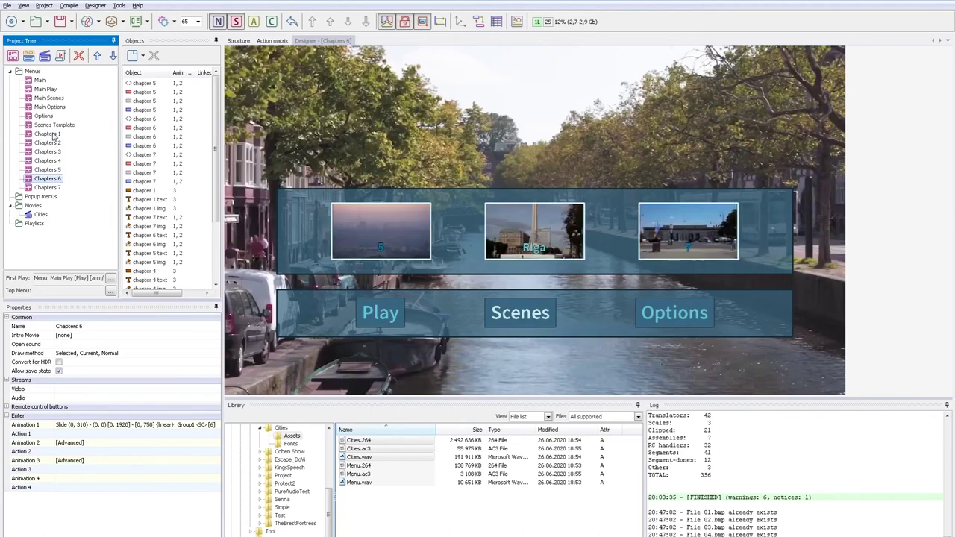
{"action": "key", "text": "Down"}
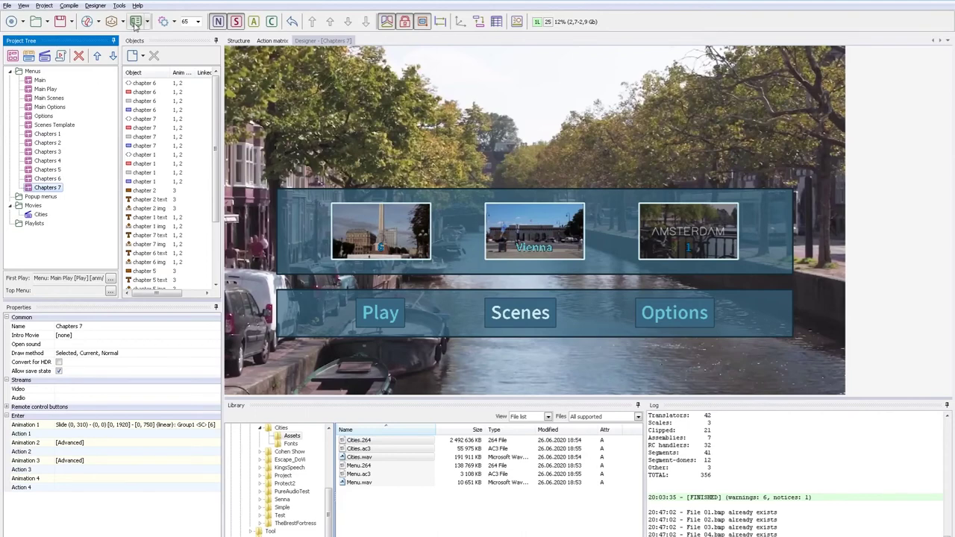
Run the menu simulation, test moving between chapters in the scene carousel, and close the simulation
{"action": "left_click", "coordinate": [136, 21]}
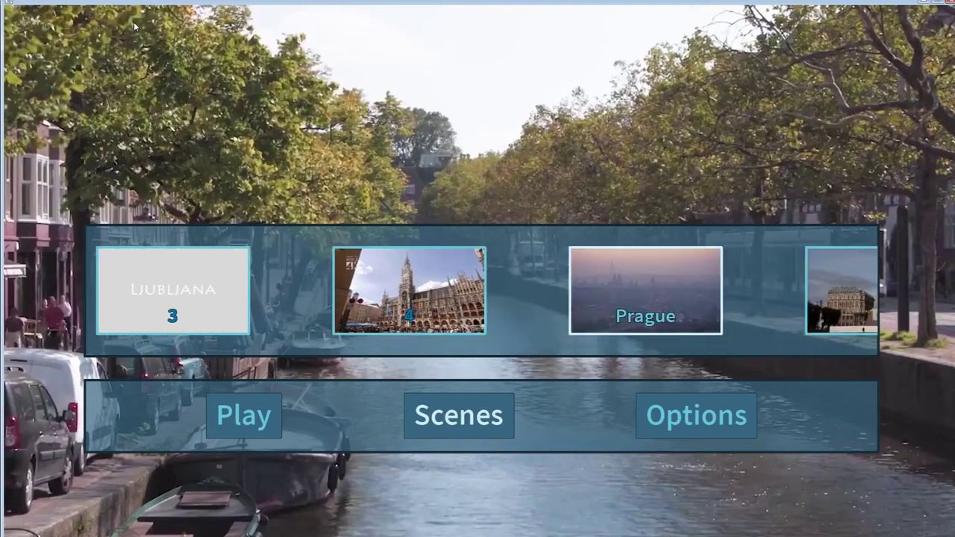
{"action": "key", "text": "Right"}
{"action": "key", "text": "Left"}
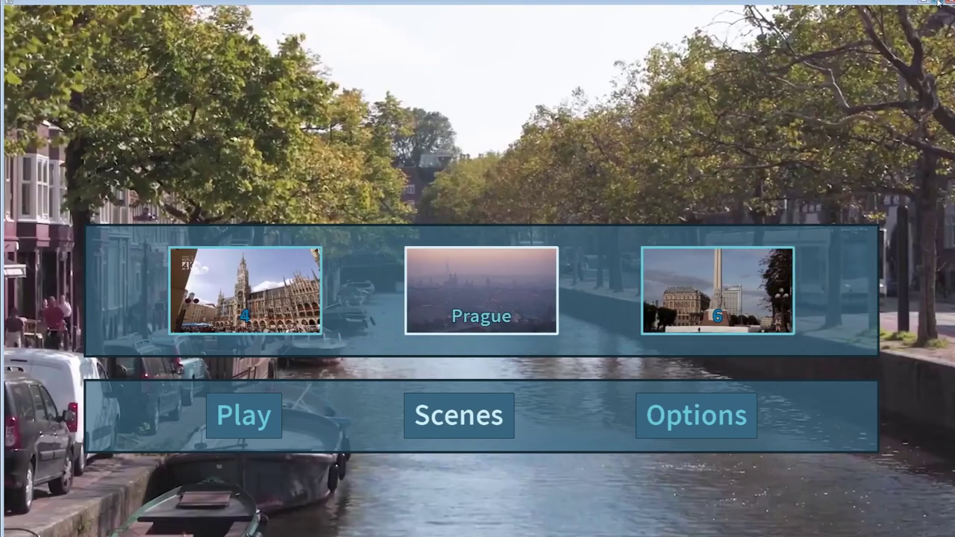
{"action": "left_click", "coordinate": [951, 3]}
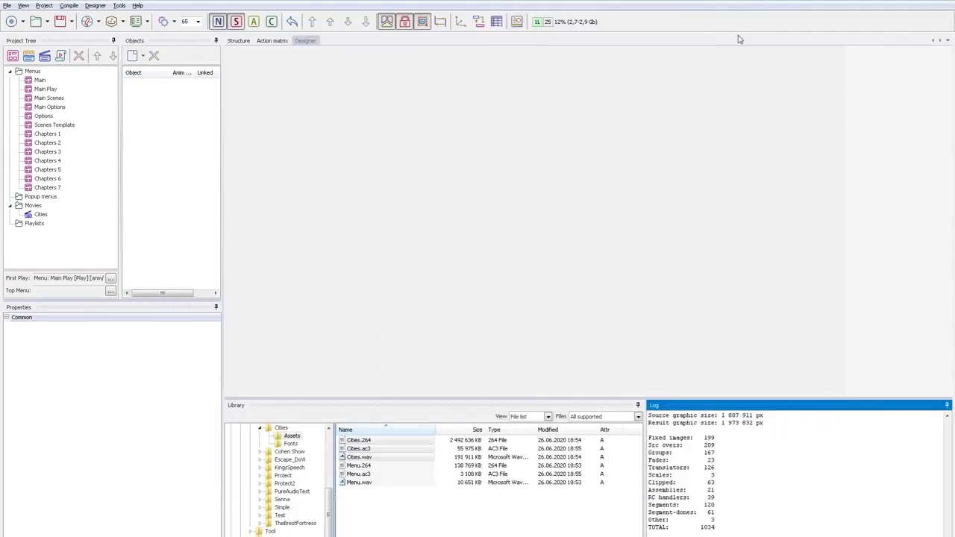
Dock the Log as a tab in the central work area and review the simulation warnings
{"action": "left_click_drag", "start_coordinate": [734, 409], "coordinate": [587, 220]}
{"action": "scroll", "coordinate": [468, 244], "scroll_direction": "up", "scroll_amount": 5}
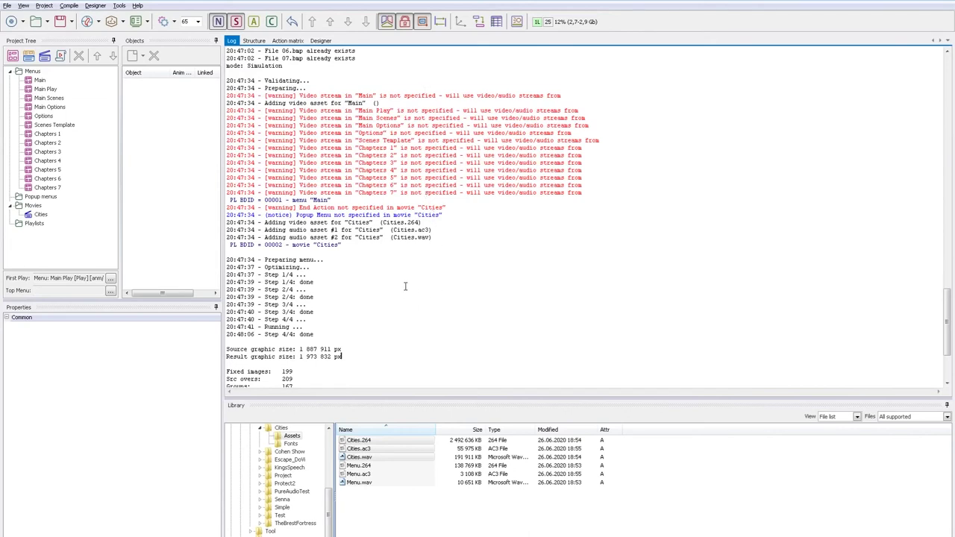
Assign Menu.264 and Menu.ac3 as the video and audio streams of all main menus
{"action": "left_click", "coordinate": [361, 467]}
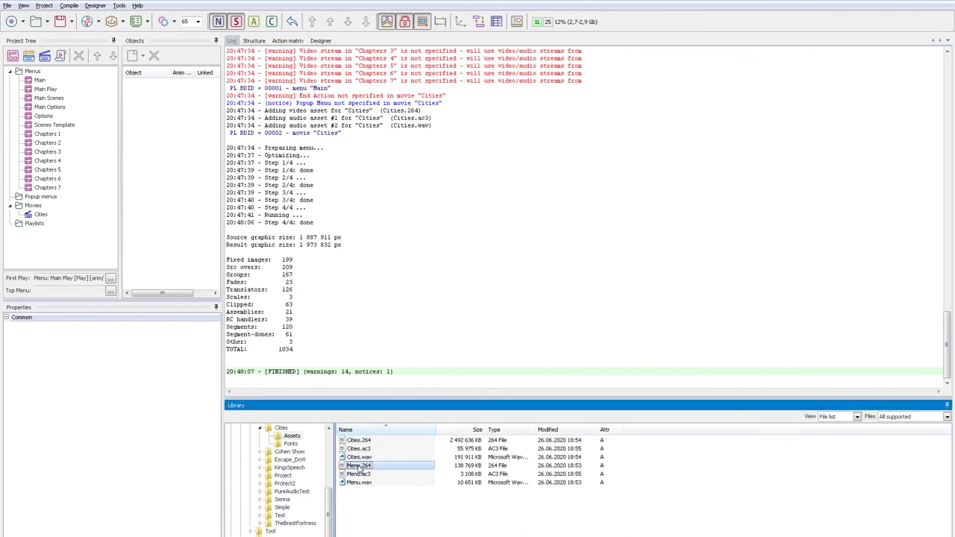
{"action": "left_click", "coordinate": [358, 475], "text": "shift"}
{"action": "left_click_drag", "start_coordinate": [358, 475], "coordinate": [49, 89]}
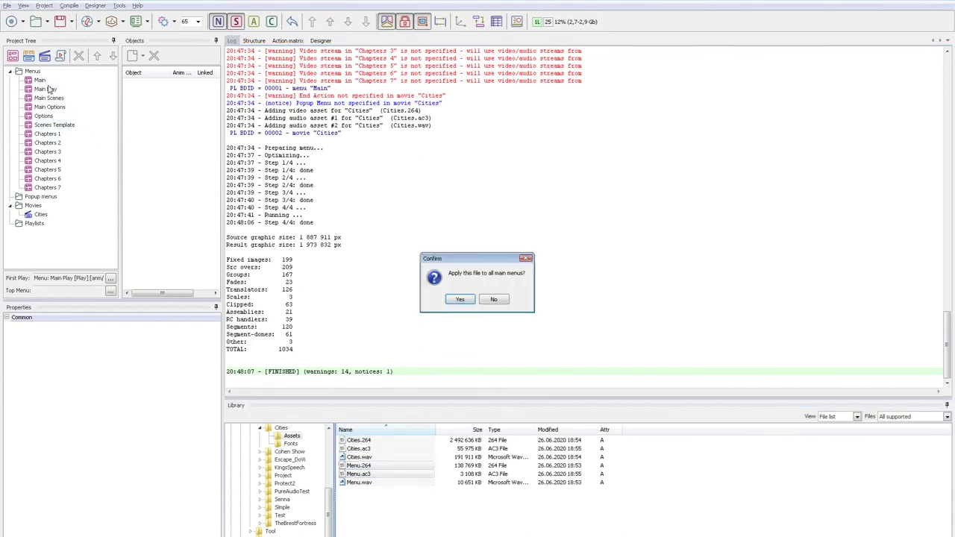
{"action": "left_click", "coordinate": [461, 299]}
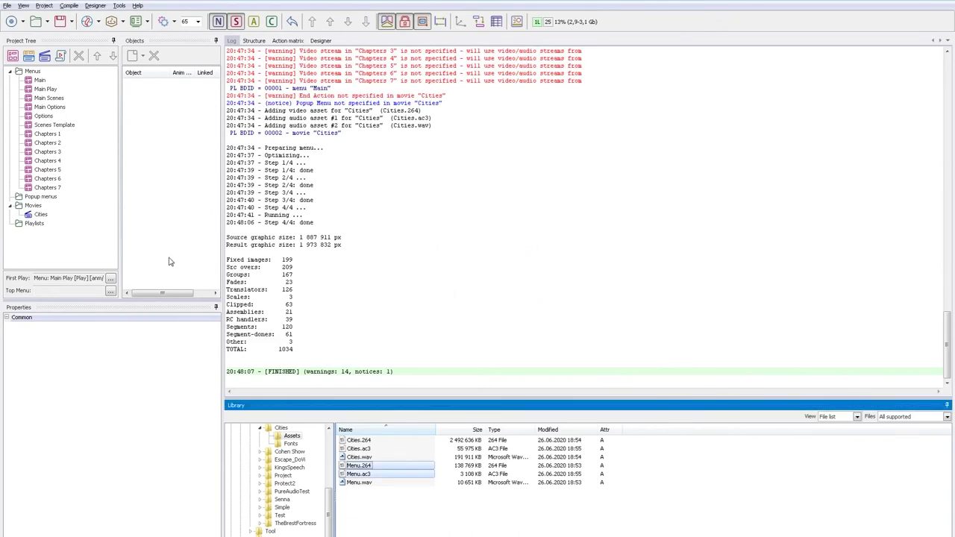
Copy the First Play action and paste it as the Top Menu action
{"action": "left_click", "coordinate": [111, 278]}
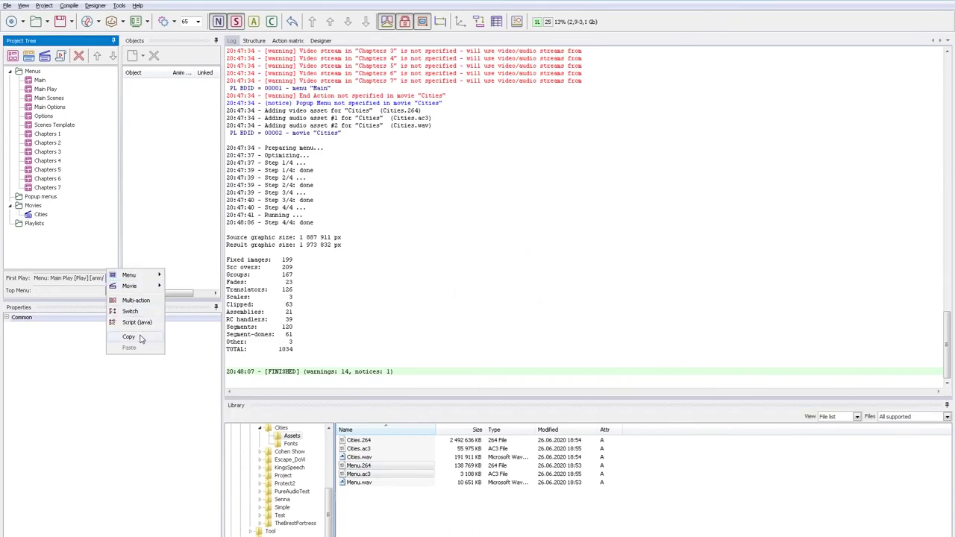
{"action": "left_click", "coordinate": [140, 337]}
{"action": "left_click", "coordinate": [110, 291]}
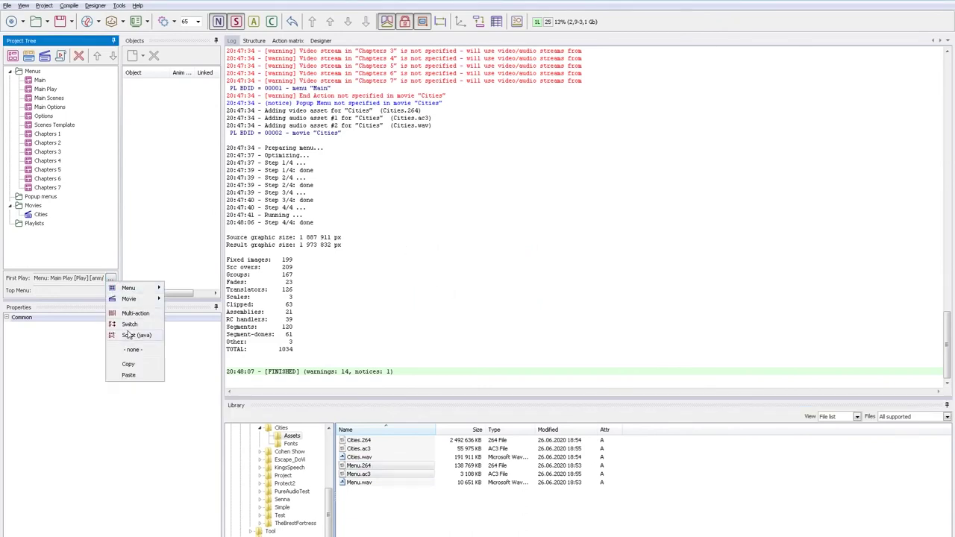
{"action": "left_click", "coordinate": [130, 377]}
Add a movie named Intro, placed above Cities, with Menu.264 and Menu.ac3 as its video and audio streams
{"action": "left_click", "coordinate": [45, 57]}
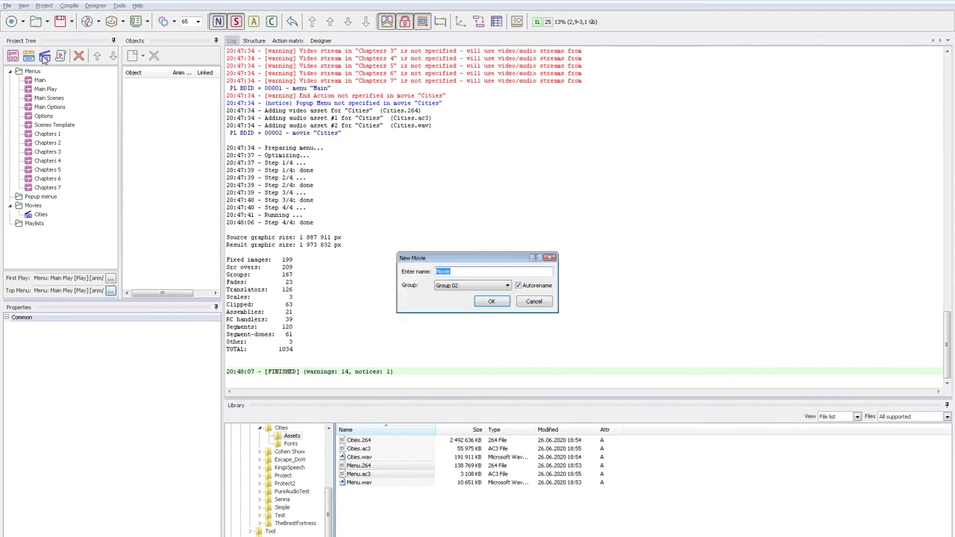
{"action": "type", "text": "Intro"}
{"action": "key", "text": "Return"}
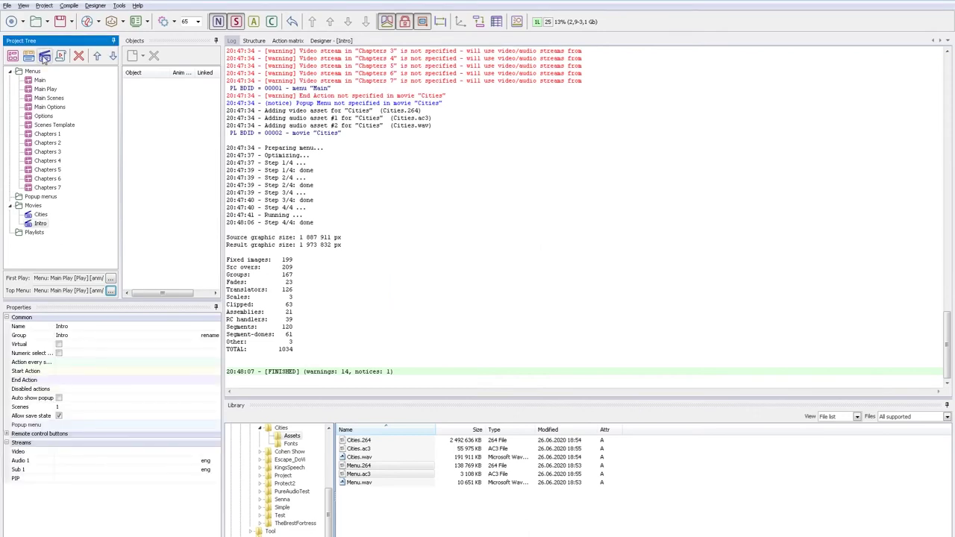
{"action": "left_click", "coordinate": [97, 57]}
{"action": "left_click_drag", "start_coordinate": [351, 476], "coordinate": [339, 466]}
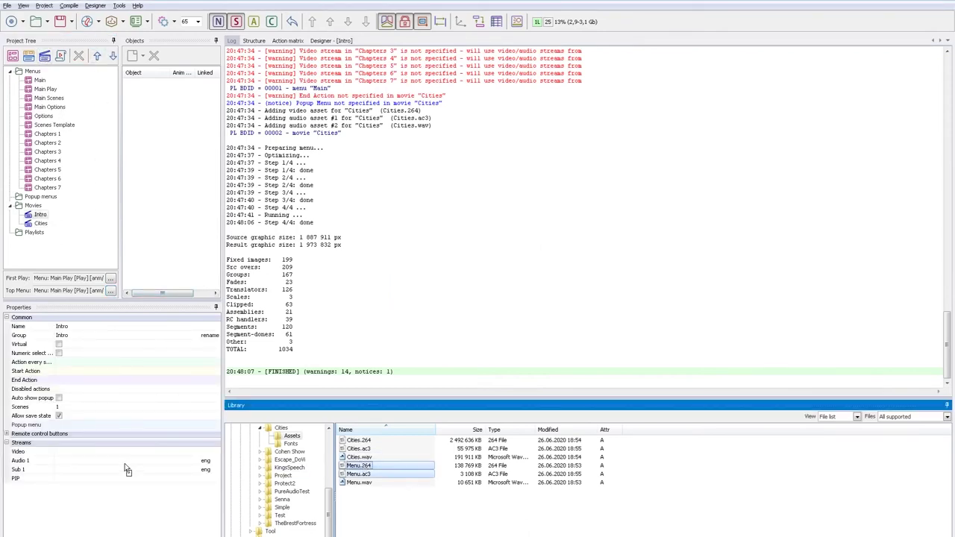
{"action": "left_click_drag", "start_coordinate": [124, 464], "coordinate": [126, 465]}
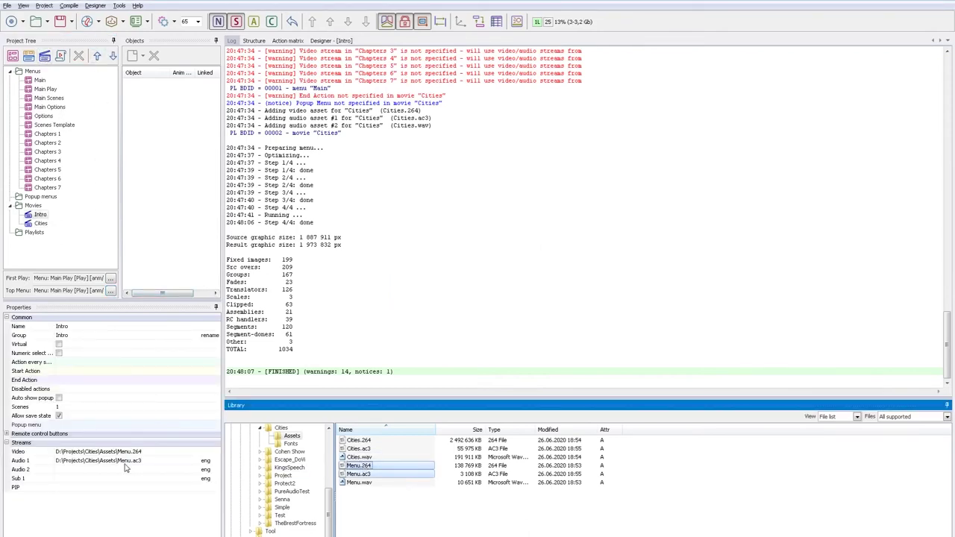
Set Intro as the intro movie of the Main Play menu
{"action": "left_click", "coordinate": [44, 89]}
{"action": "left_click", "coordinate": [88, 337]}
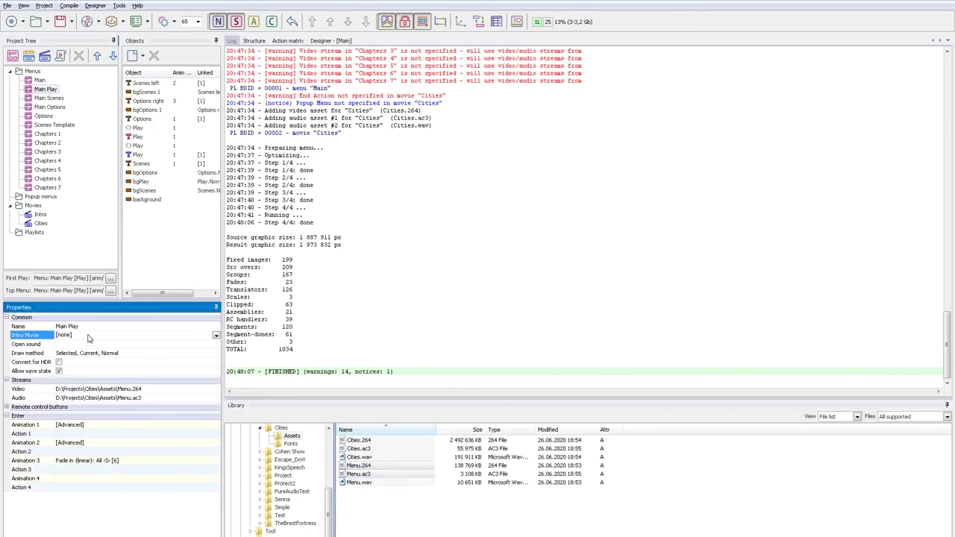
{"action": "left_click", "coordinate": [216, 336]}
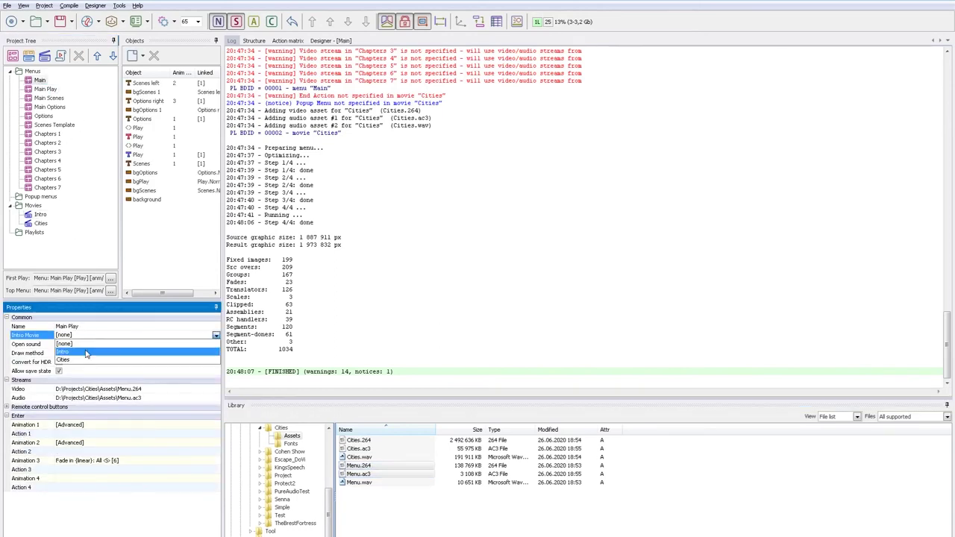
{"action": "left_click", "coordinate": [88, 353]}
Add a second chapter mark to the Intro movie at 00:00:01:14 and save the project
{"action": "left_click", "coordinate": [40, 215]}
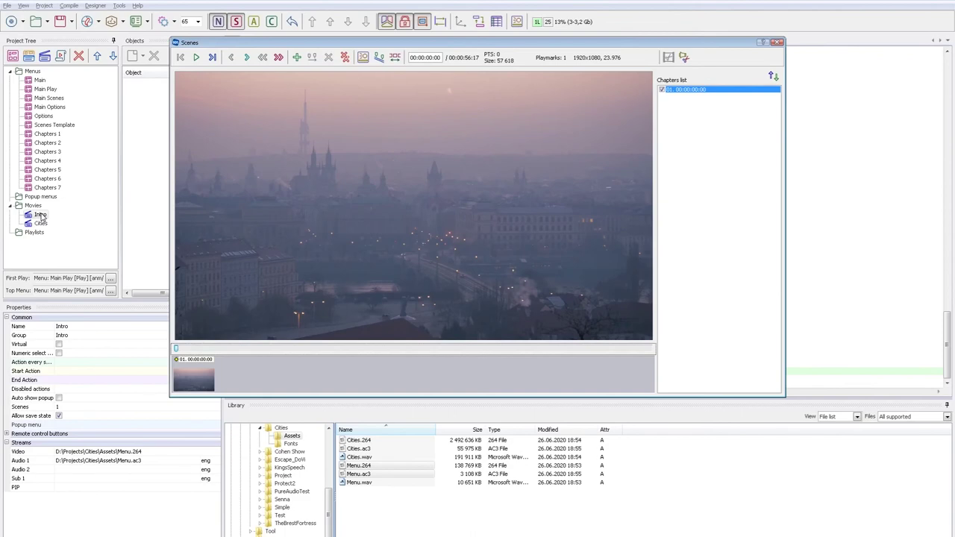
{"action": "key", "text": "space"}
{"action": "key", "text": "Insert"}
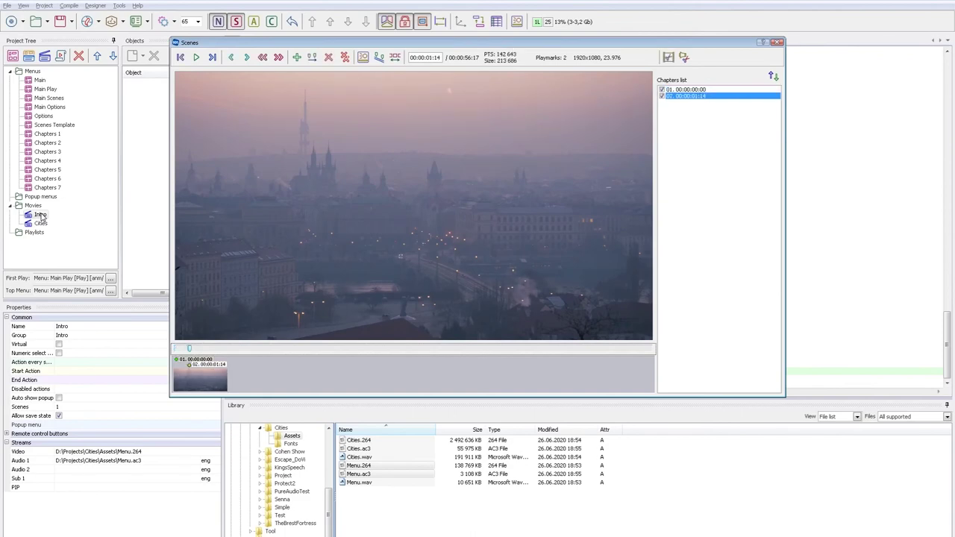
{"action": "left_click", "coordinate": [777, 42]}
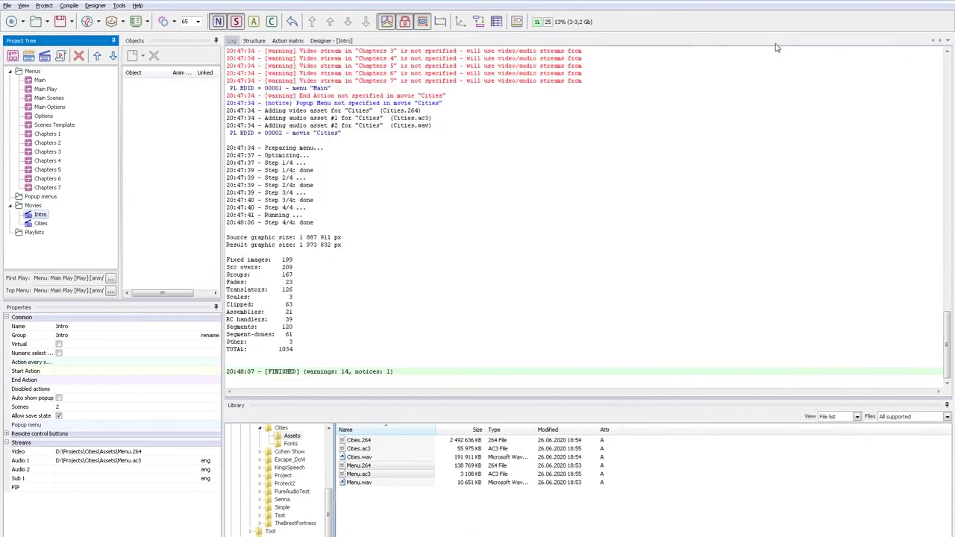
{"action": "left_click", "coordinate": [61, 22]}
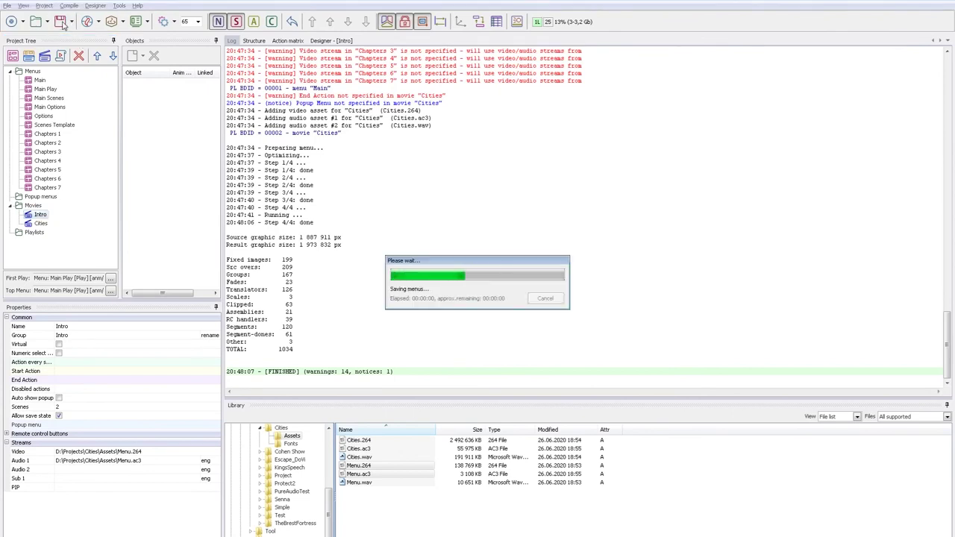
Copy the First Play action, paste it as the End Action of the Cities movie, and save the project
{"action": "left_click", "coordinate": [41, 224]}
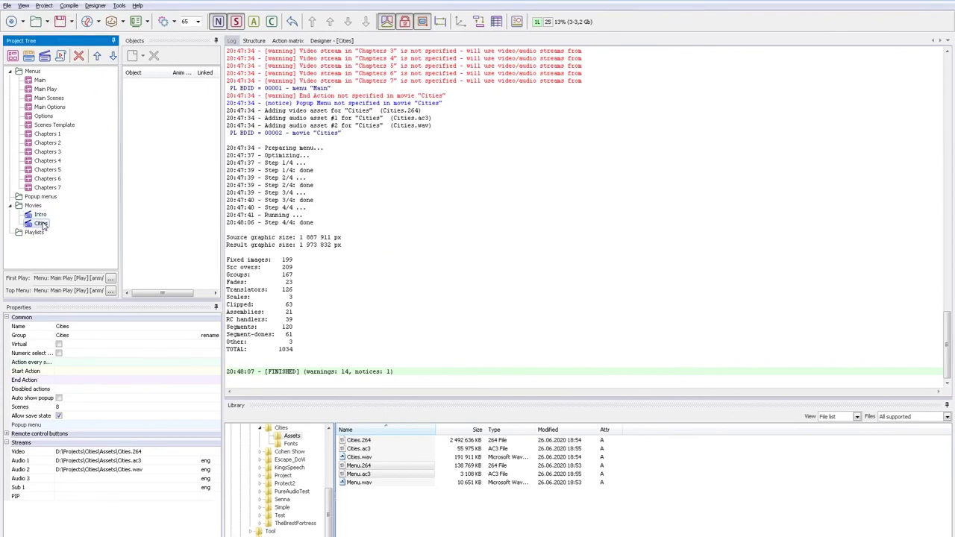
{"action": "left_click", "coordinate": [110, 277]}
{"action": "left_click", "coordinate": [137, 337]}
{"action": "left_click", "coordinate": [123, 380]}
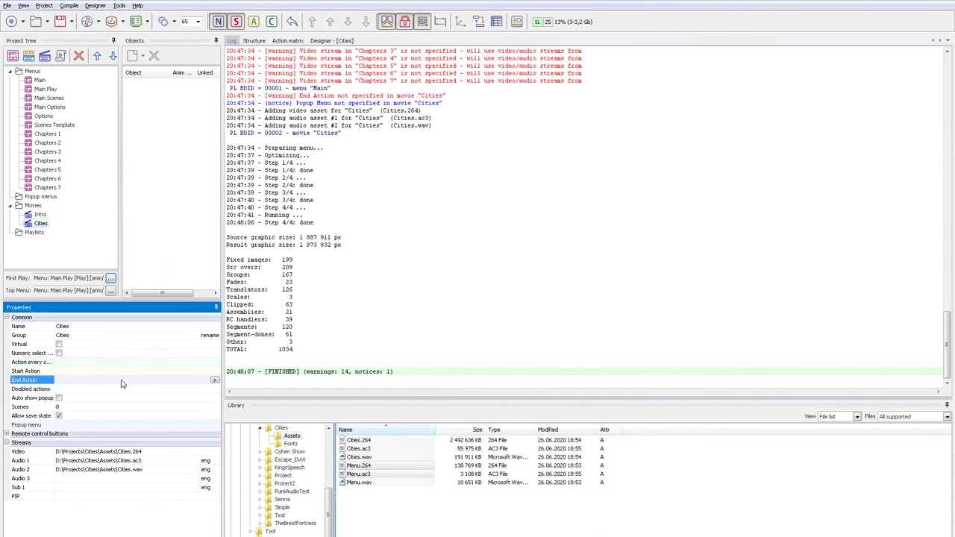
{"action": "left_click", "coordinate": [215, 383]}
{"action": "left_click", "coordinate": [238, 480]}
{"action": "left_click", "coordinate": [60, 21]}
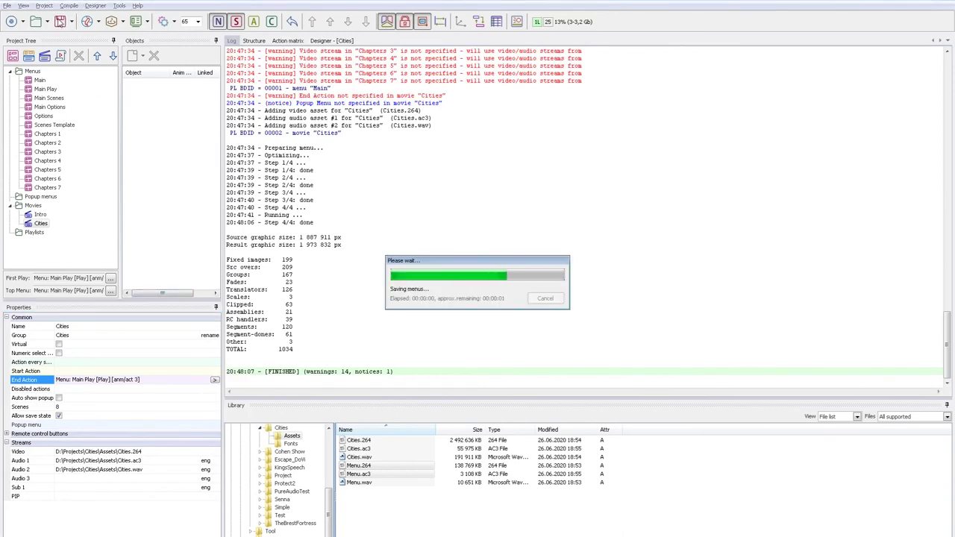
Run the menu simulation, test selecting Stereo PCM under Options and returning to Play, and close the simulation
{"action": "left_click", "coordinate": [137, 21]}
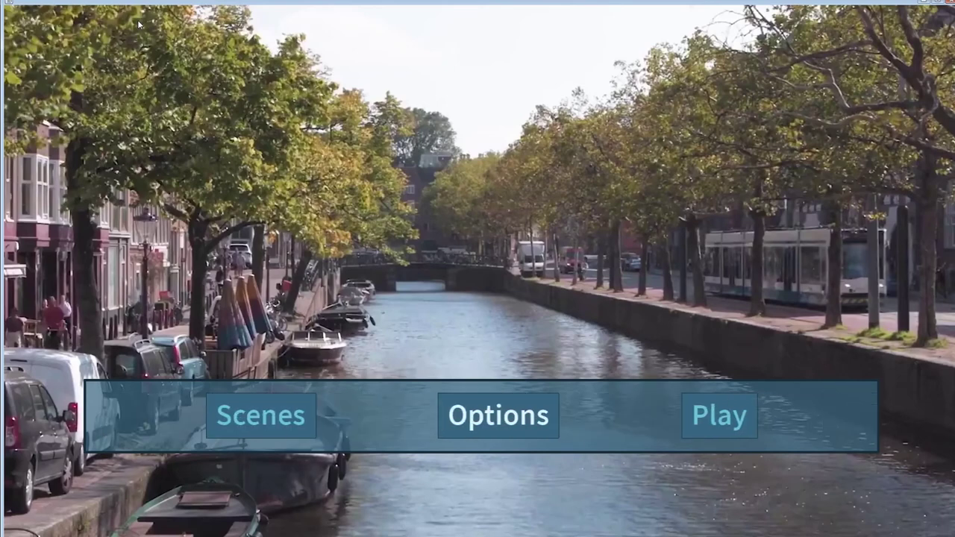
{"action": "key", "text": "Return"}
{"action": "key", "text": "Right"}
{"action": "key", "text": "Return"}
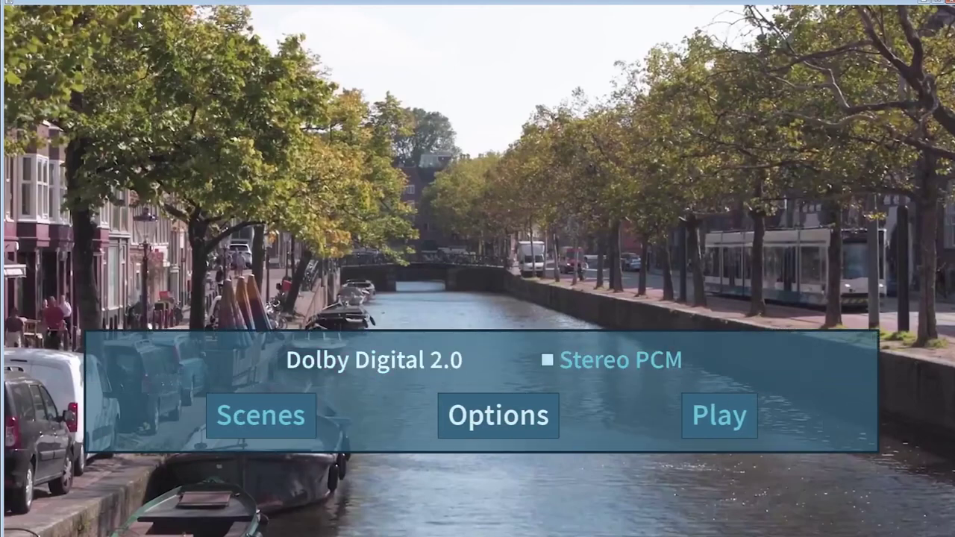
{"action": "key", "text": "Return"}
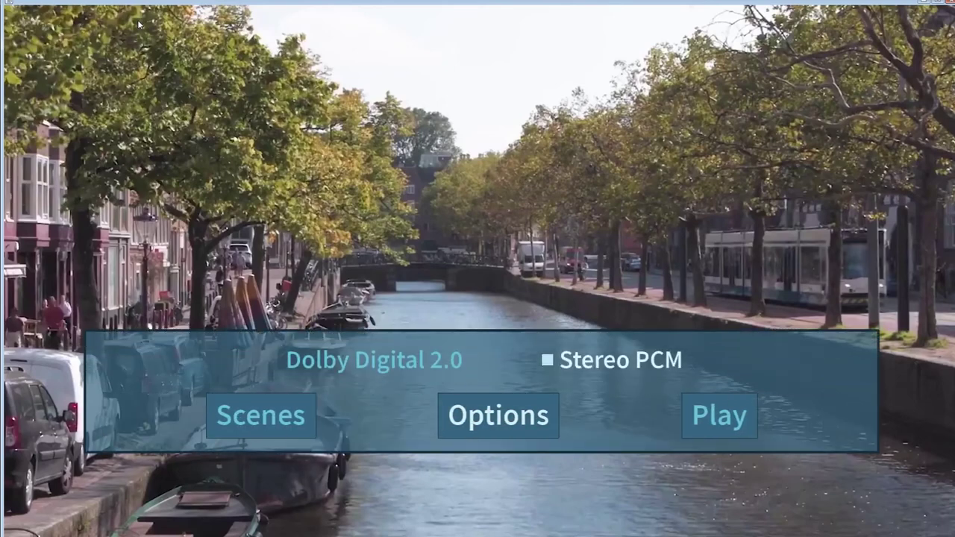
{"action": "key", "text": "Down"}
{"action": "key", "text": "Left"}
{"action": "key", "text": "Return"}
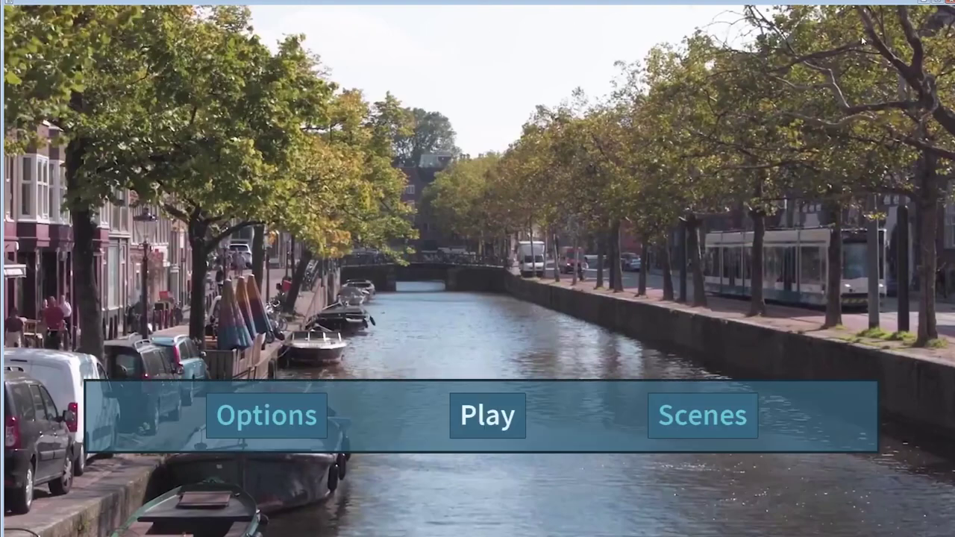
{"action": "left_click", "coordinate": [950, 6]}
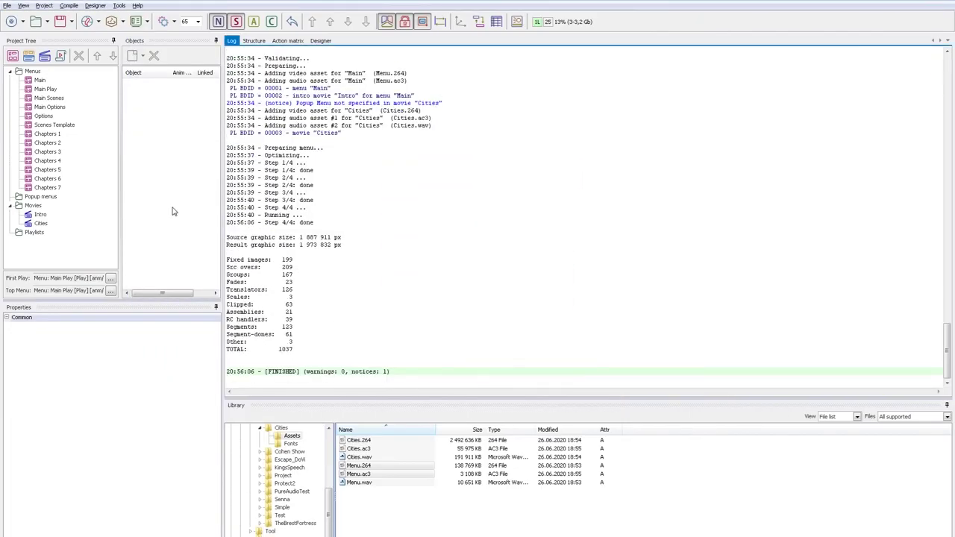
Clone the Main menu into the popup menus under the name Popup
{"action": "right_click", "coordinate": [40, 80]}
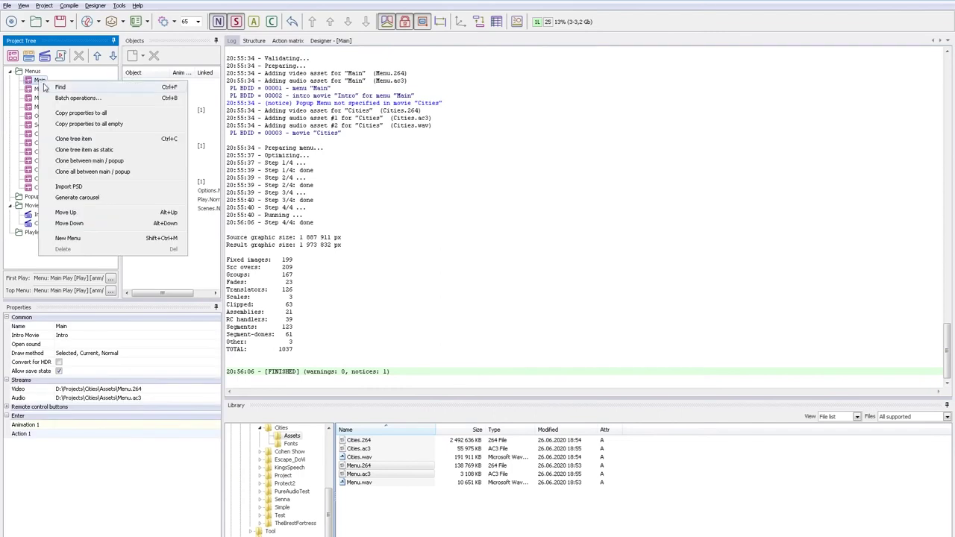
{"action": "left_click", "coordinate": [83, 161]}
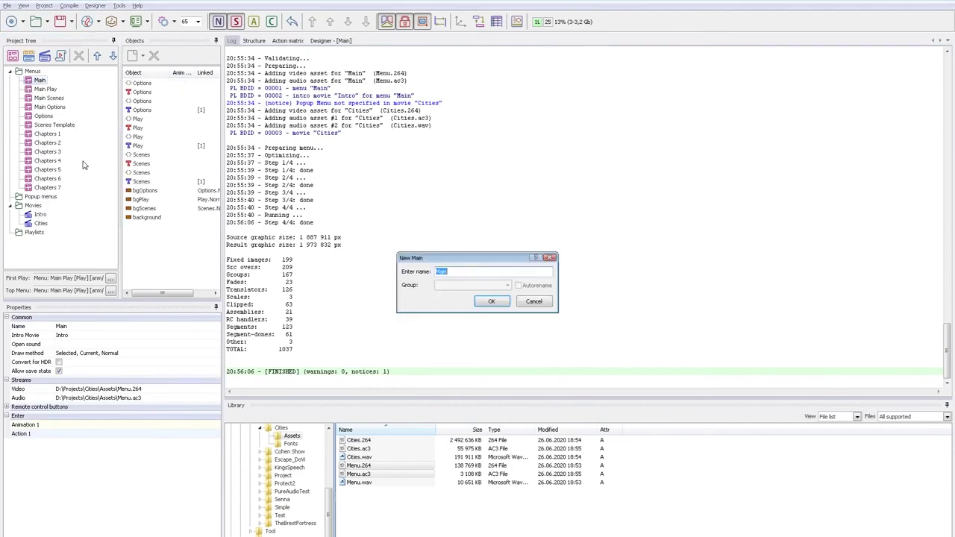
{"action": "type", "text": "Popup"}
{"action": "key", "text": "Return"}
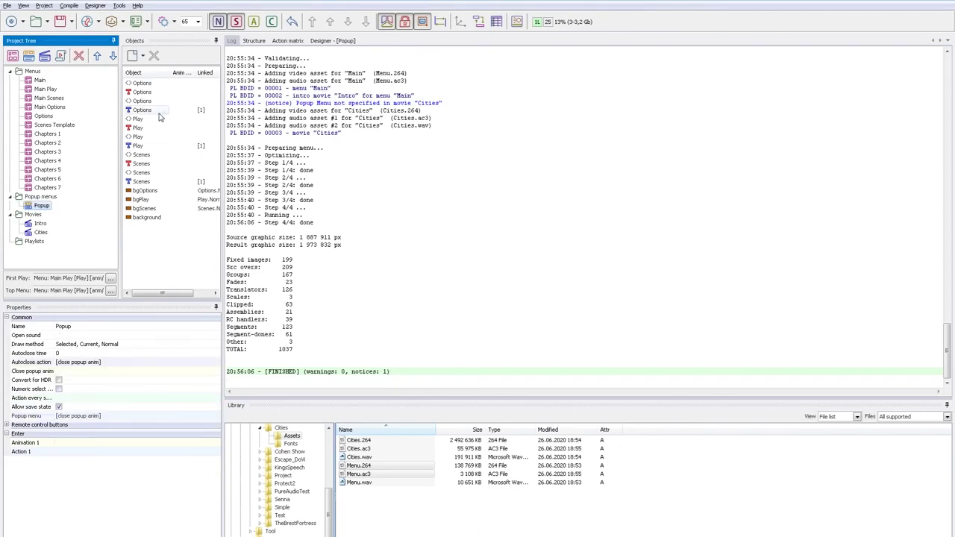
Change the text of the Play button in the Popup menu to Main
{"action": "left_click", "coordinate": [333, 40]}
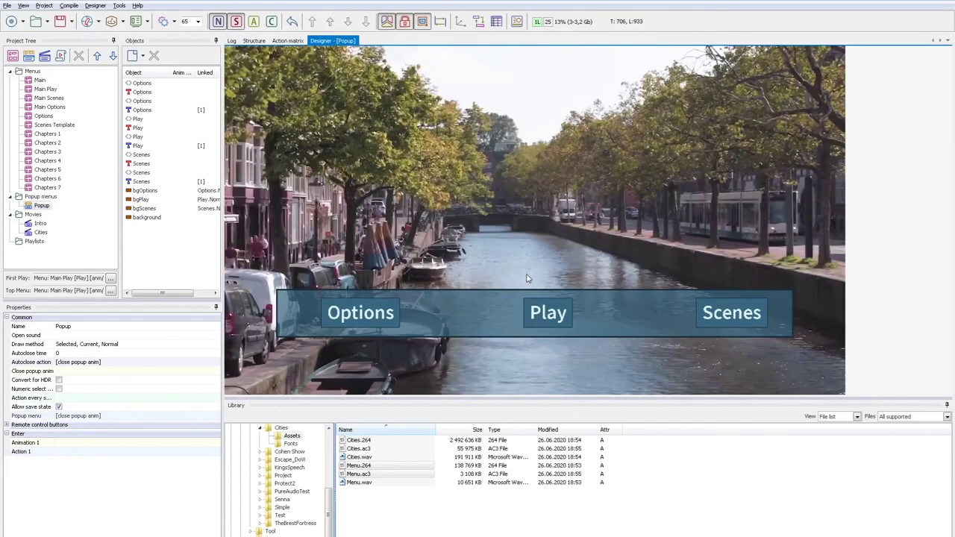
{"action": "right_click", "coordinate": [542, 317]}
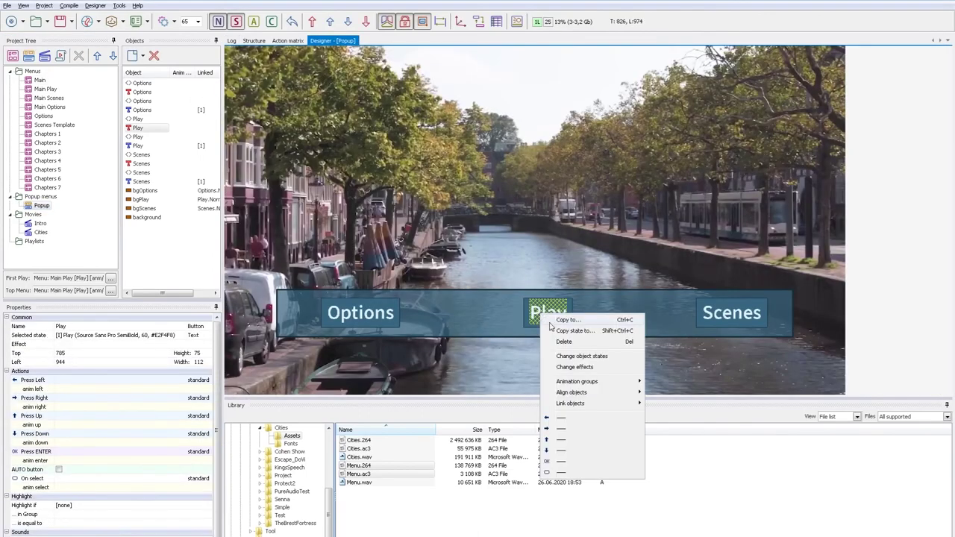
{"action": "left_click", "coordinate": [571, 356]}
{"action": "key", "text": "ctrl+a"}
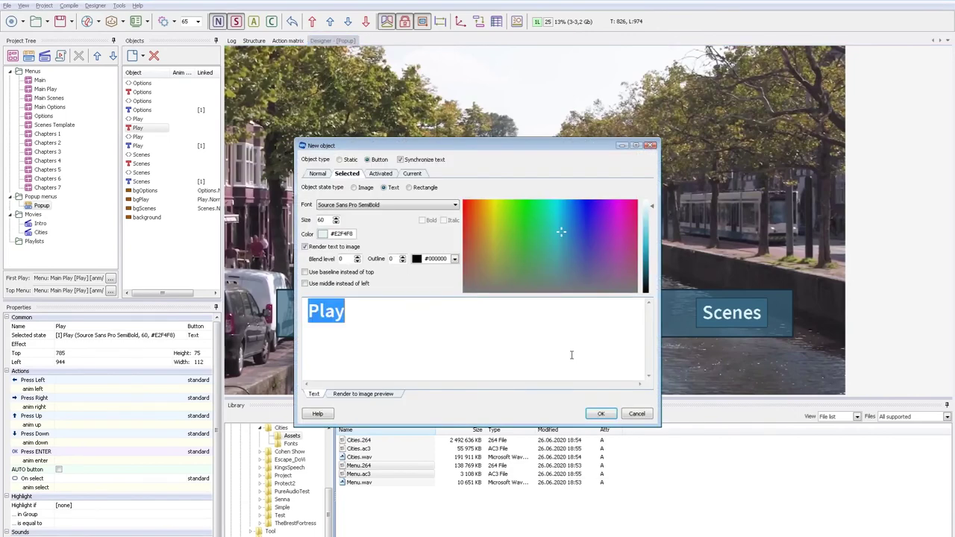
{"action": "type", "text": "Main"}
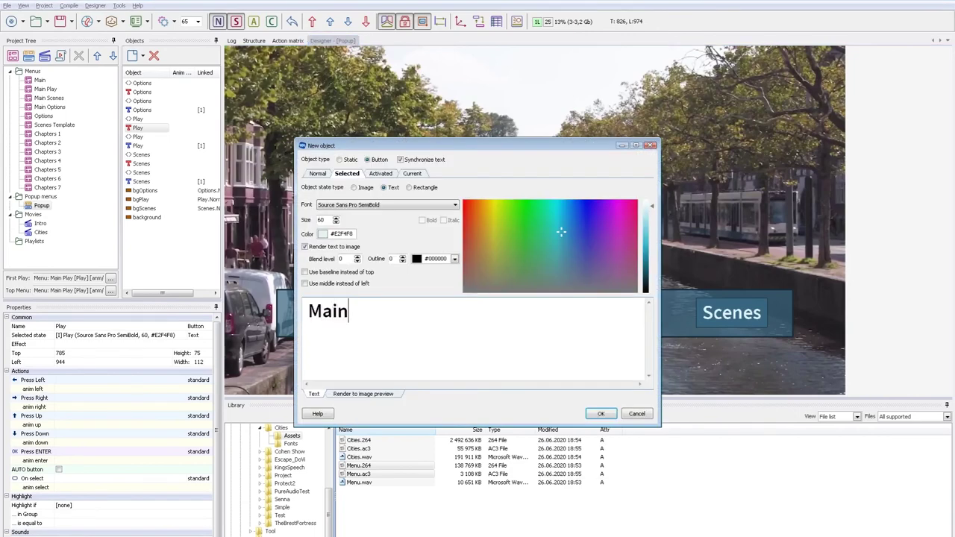
{"action": "left_click", "coordinate": [600, 413]}
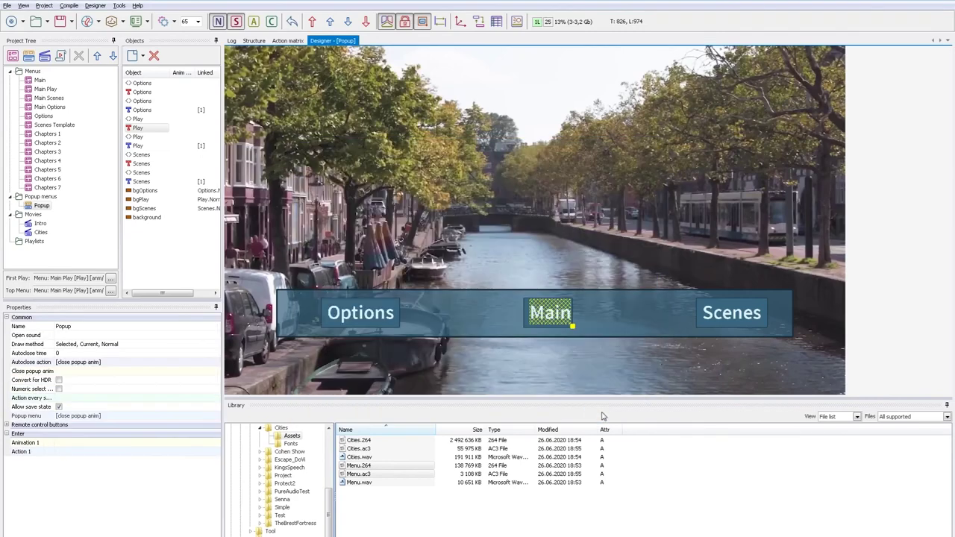
Widen the bgPlay background rectangle behind the Main button to 168
{"action": "left_click", "coordinate": [538, 349]}
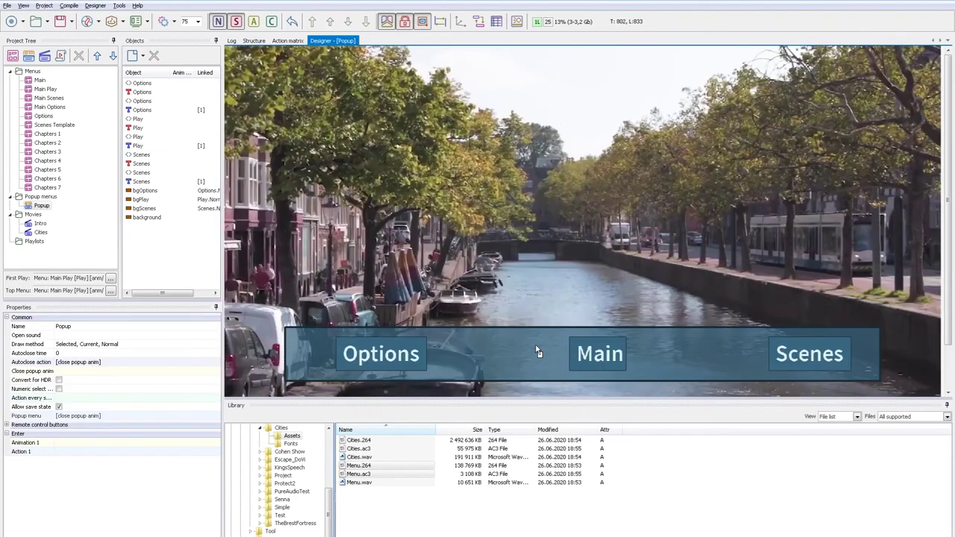
{"action": "scroll", "coordinate": [538, 351], "scroll_direction": "up", "scroll_amount": 3}
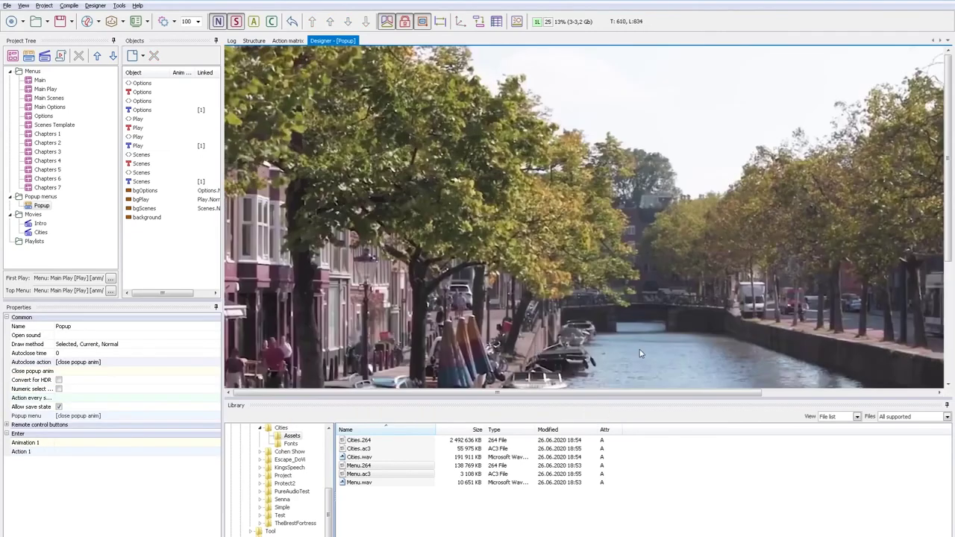
{"action": "left_click", "coordinate": [952, 355]}
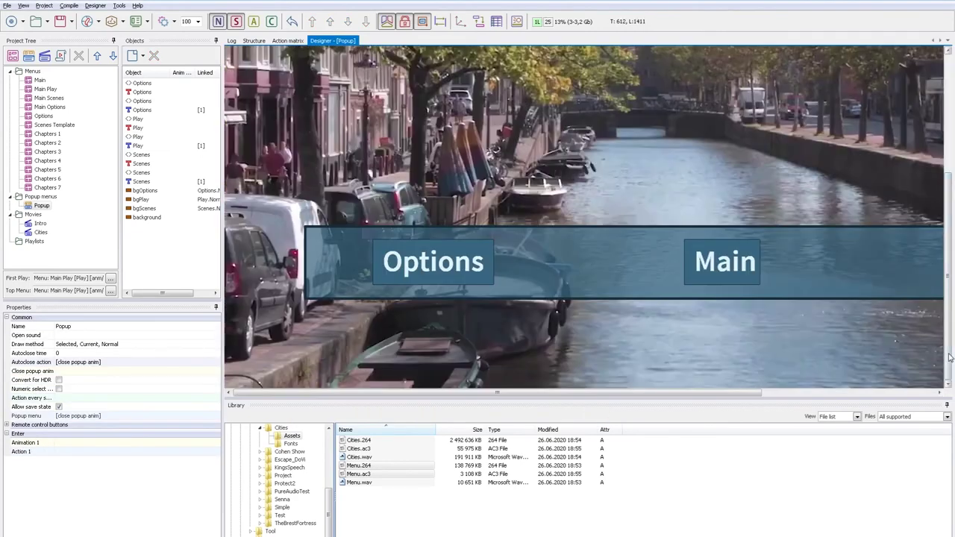
{"action": "double_click", "coordinate": [718, 288]}
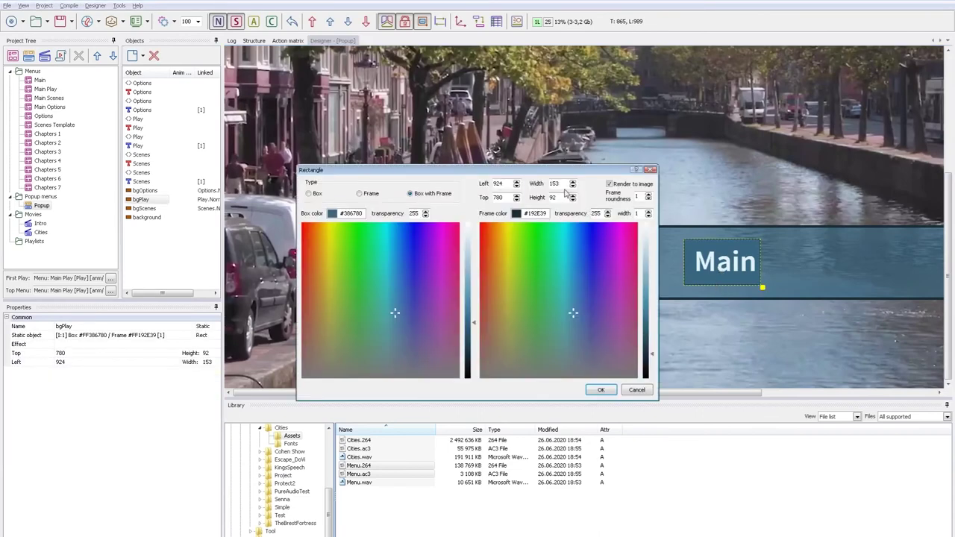
{"action": "scroll", "coordinate": [567, 186], "scroll_direction": "up", "scroll_amount": 15}
{"action": "left_click", "coordinate": [601, 391]}
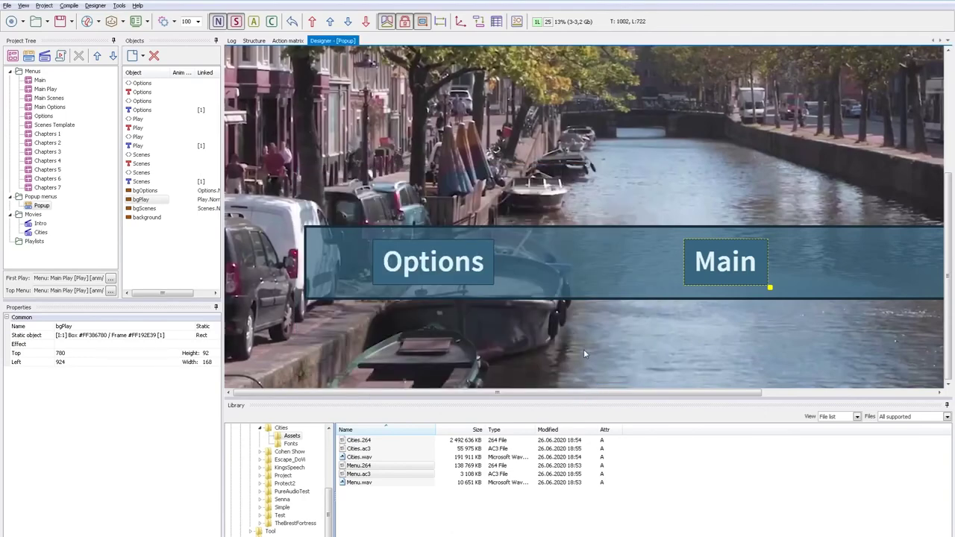
{"action": "scroll", "coordinate": [584, 351], "scroll_direction": "down", "scroll_amount": 1}
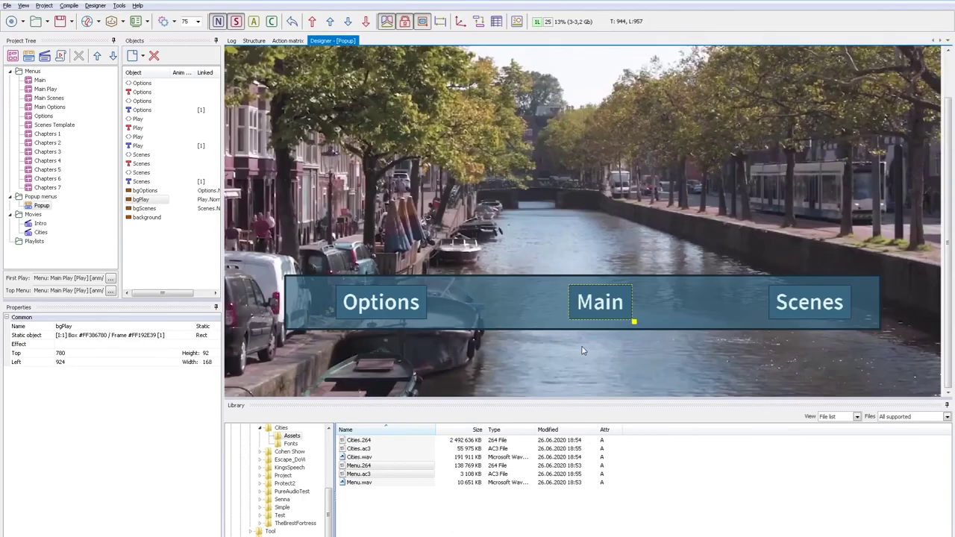
{"action": "scroll", "coordinate": [584, 351], "scroll_direction": "down", "scroll_amount": 1}
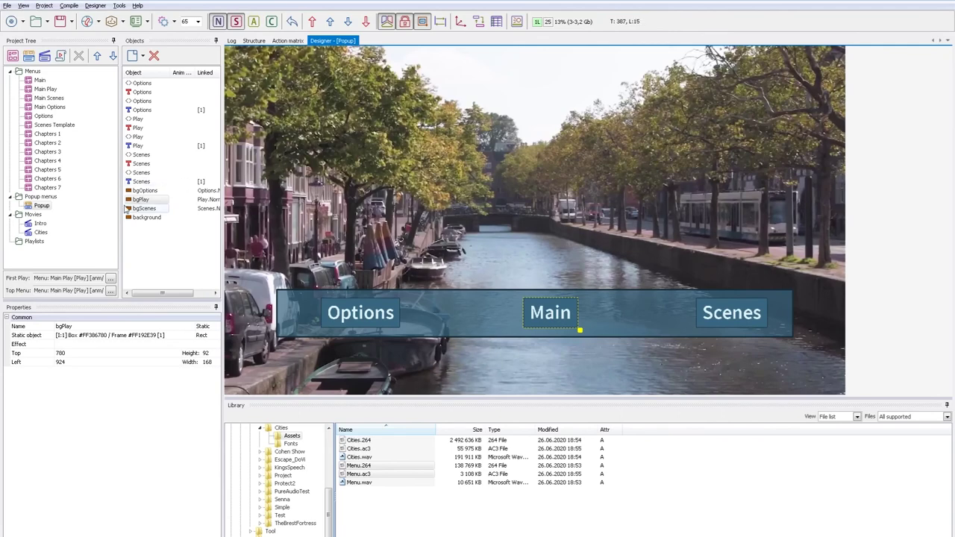
Generate a horizontal, centred carousel from the Popup menu with rearranged buttons, 6 animation frames and quad out tweening, and view the generated menus
{"action": "left_click", "coordinate": [41, 206]}
{"action": "right_click", "coordinate": [41, 206]}
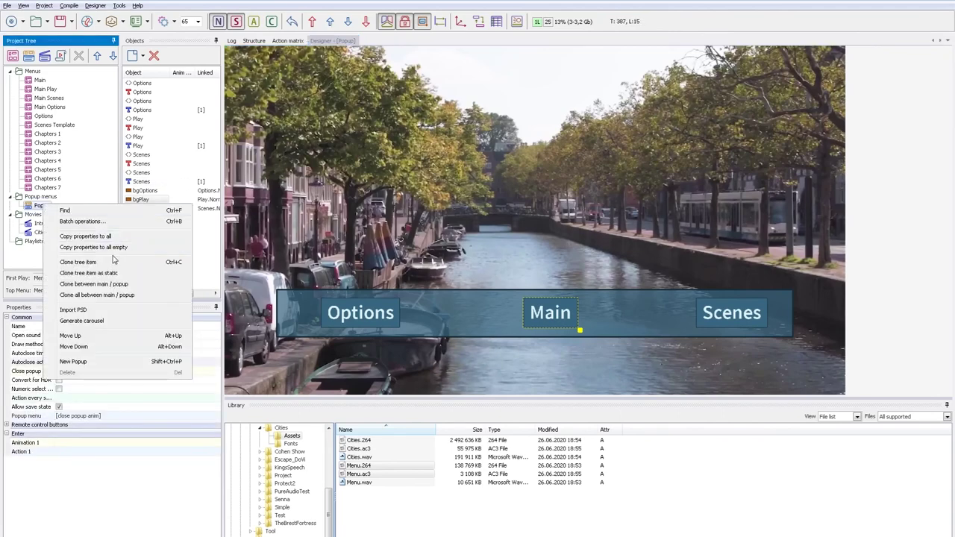
{"action": "left_click", "coordinate": [108, 322]}
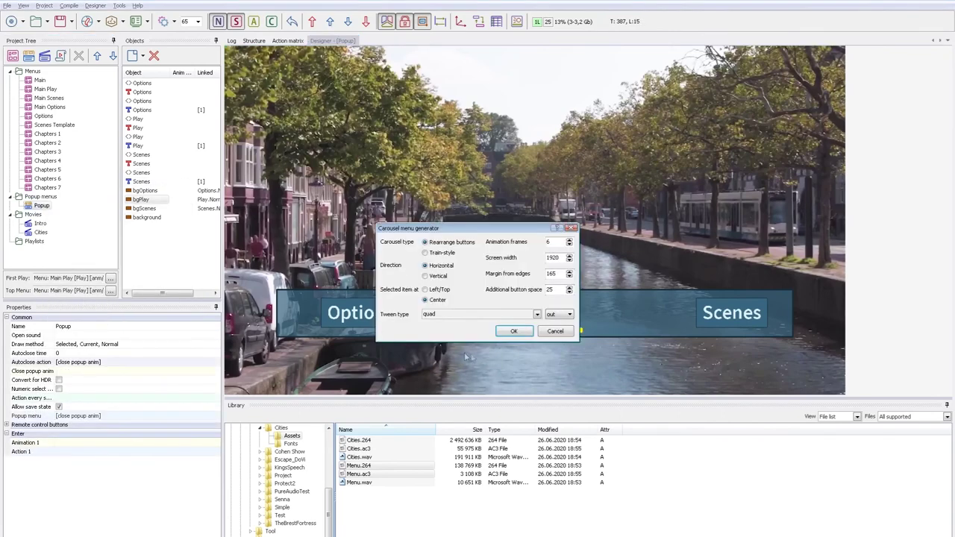
{"action": "left_click", "coordinate": [512, 331]}
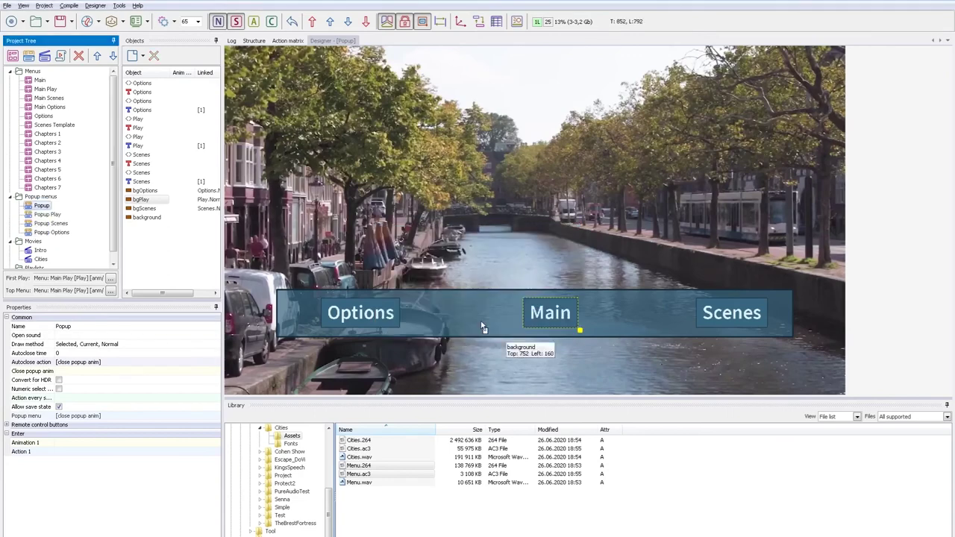
{"action": "left_click", "coordinate": [41, 215]}
{"action": "left_click", "coordinate": [44, 223]}
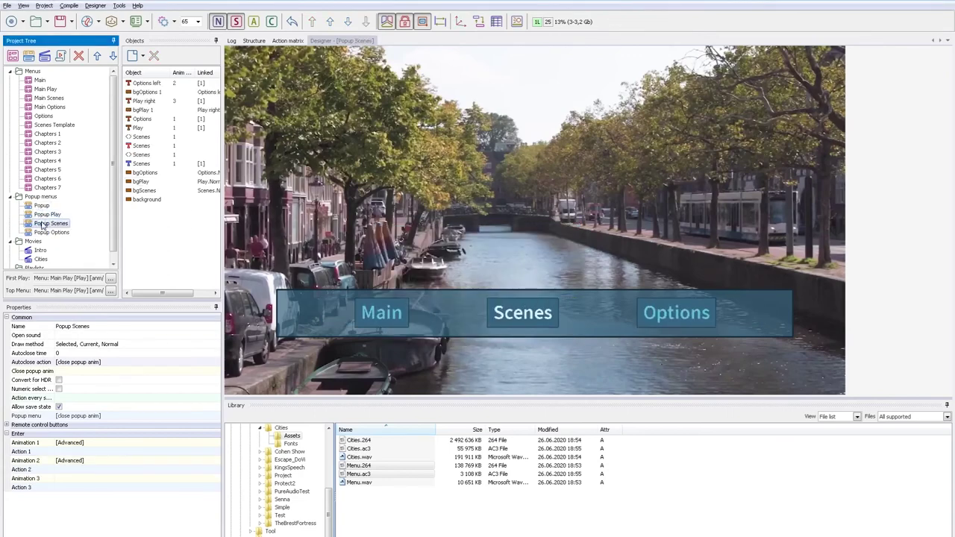
{"action": "left_click", "coordinate": [48, 233]}
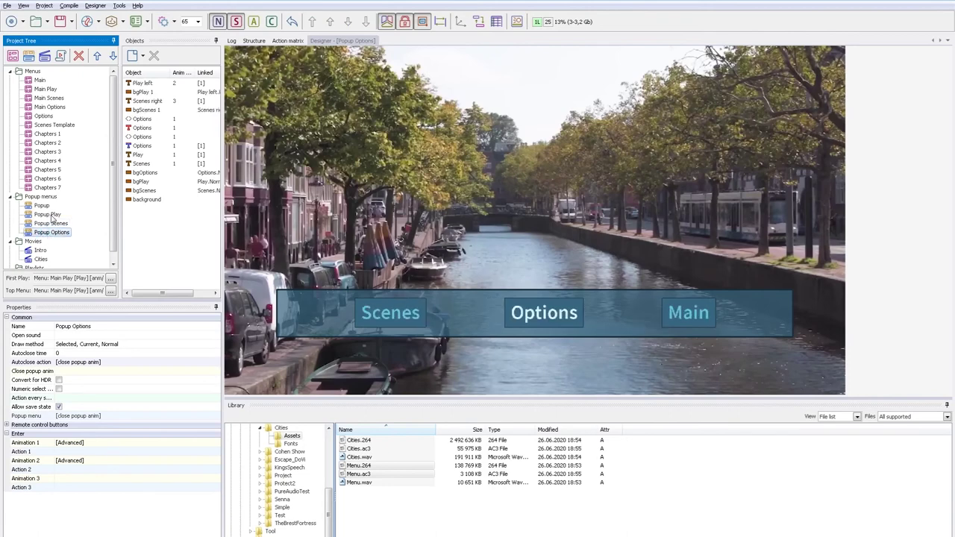
Copy the First Play action, Main Play [Play] with animation 3, to the Enter action of the Main button in Popup Play
{"action": "left_click", "coordinate": [47, 215]}
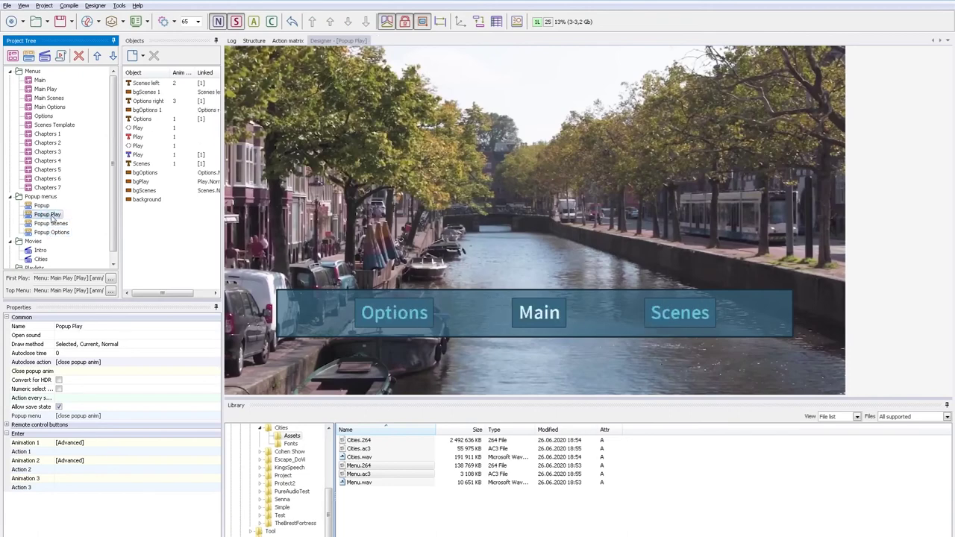
{"action": "left_click", "coordinate": [526, 315]}
{"action": "left_click", "coordinate": [118, 454]}
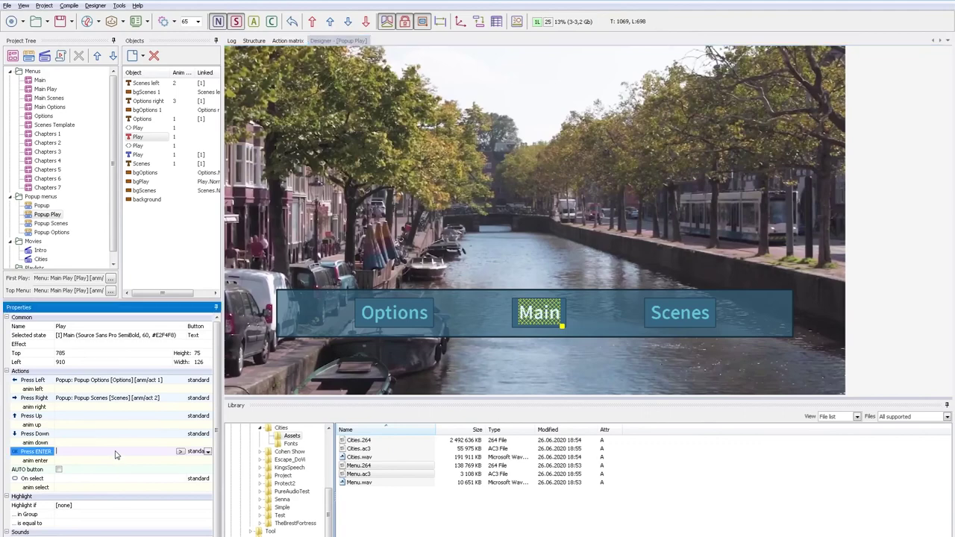
{"action": "left_click", "coordinate": [110, 279]}
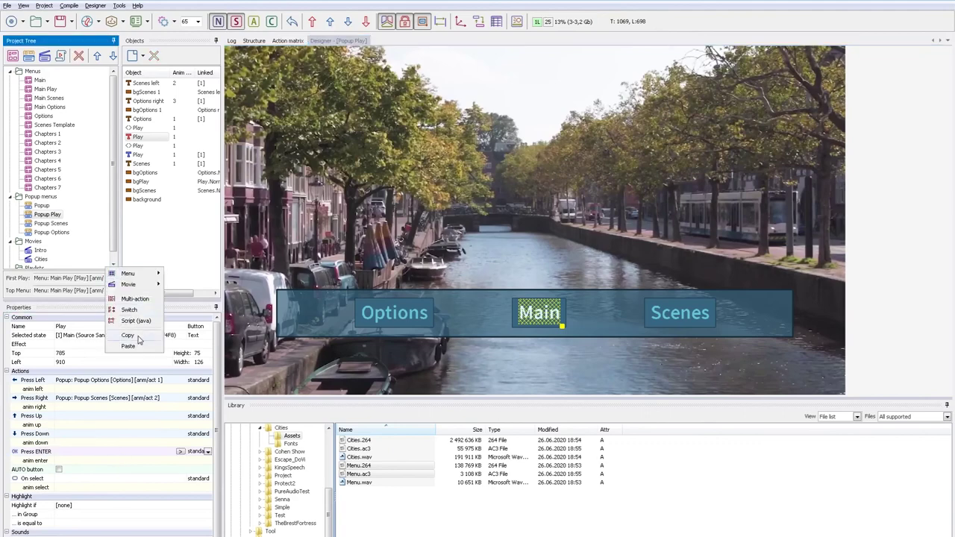
{"action": "left_click", "coordinate": [141, 339]}
{"action": "left_click", "coordinate": [182, 453]}
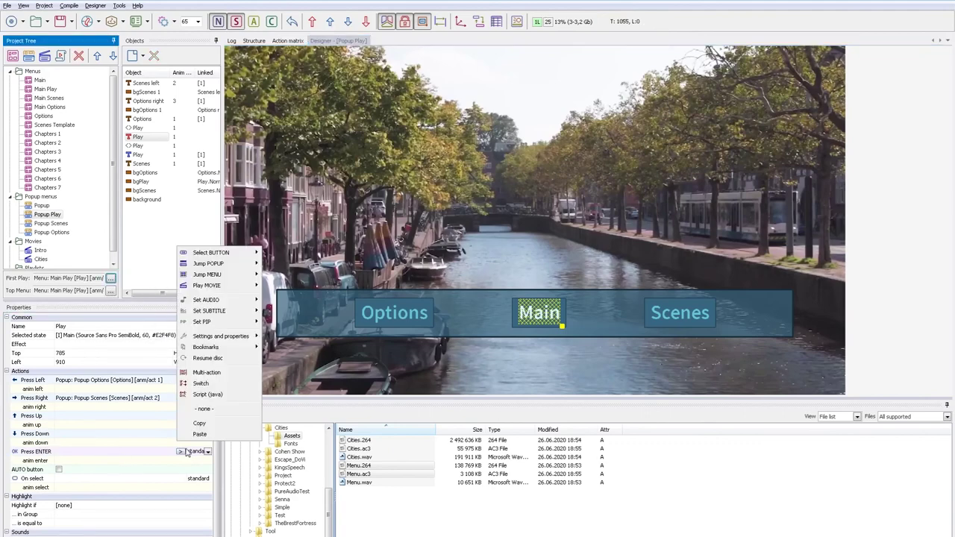
{"action": "left_click", "coordinate": [202, 438]}
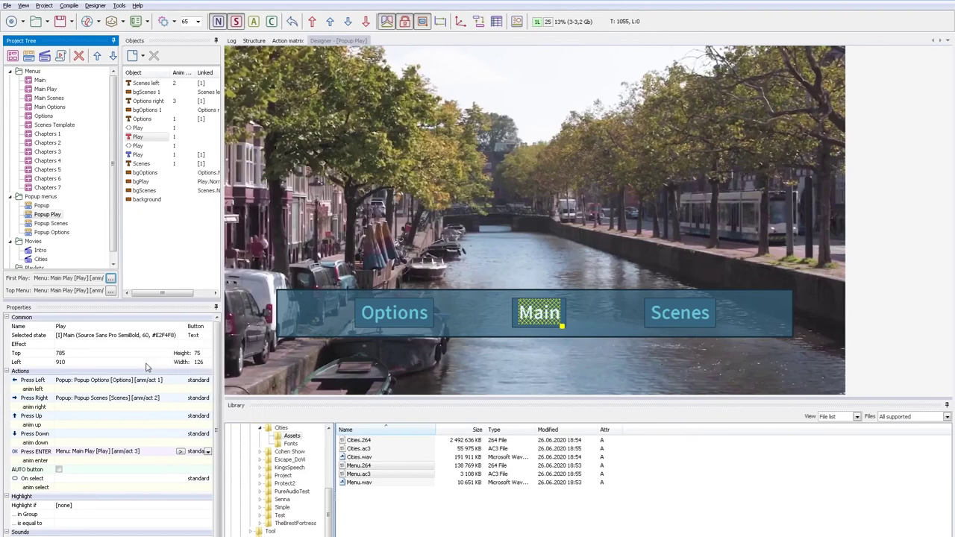
Copy the linear fade-out animation on Enter from Main Play's Play button to the Play button in Popup Play
{"action": "left_click", "coordinate": [288, 40]}
{"action": "left_click", "coordinate": [239, 72]}
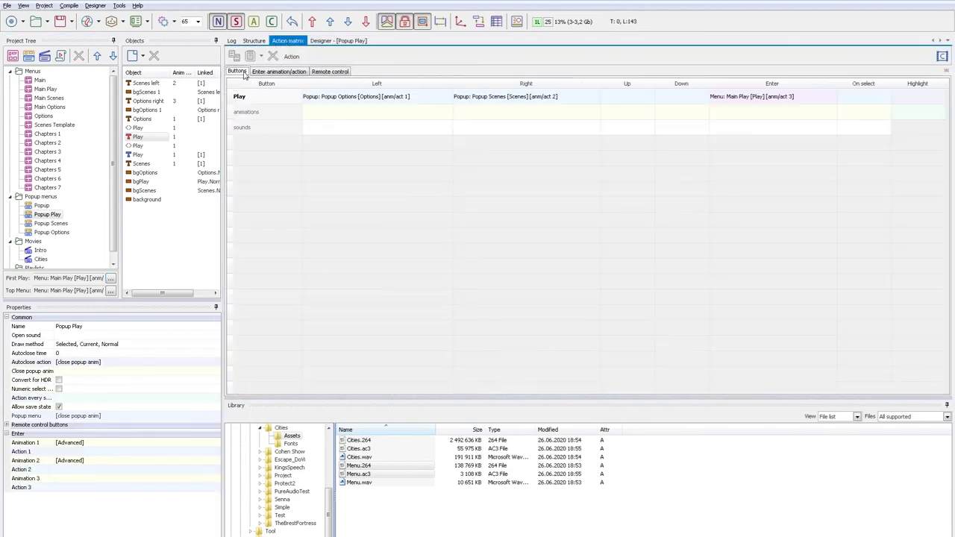
{"action": "left_click", "coordinate": [48, 91]}
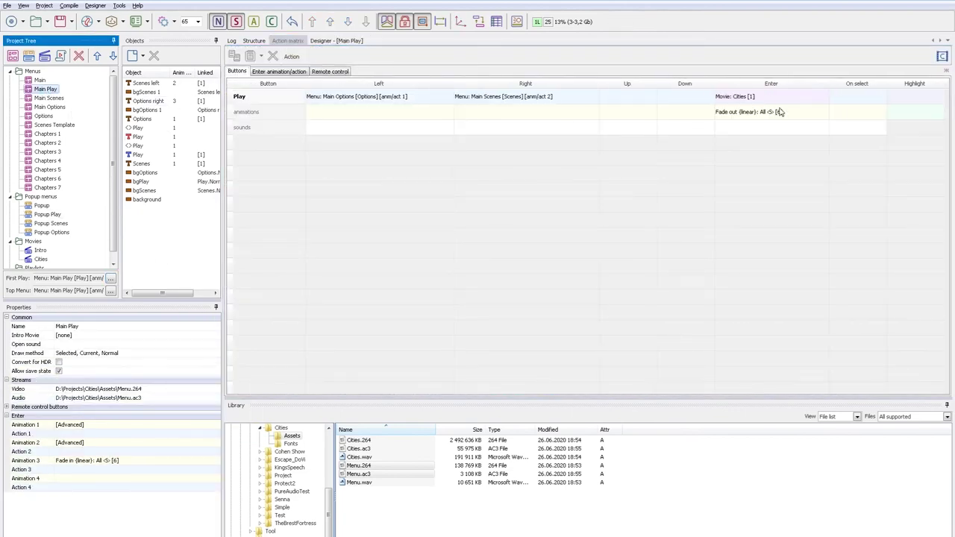
{"action": "left_click", "coordinate": [781, 112]}
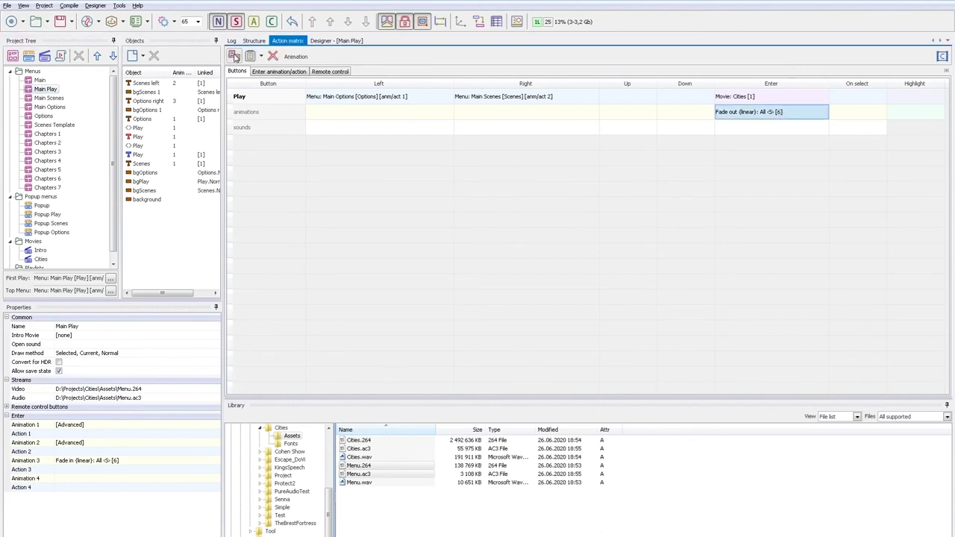
{"action": "left_click", "coordinate": [47, 215]}
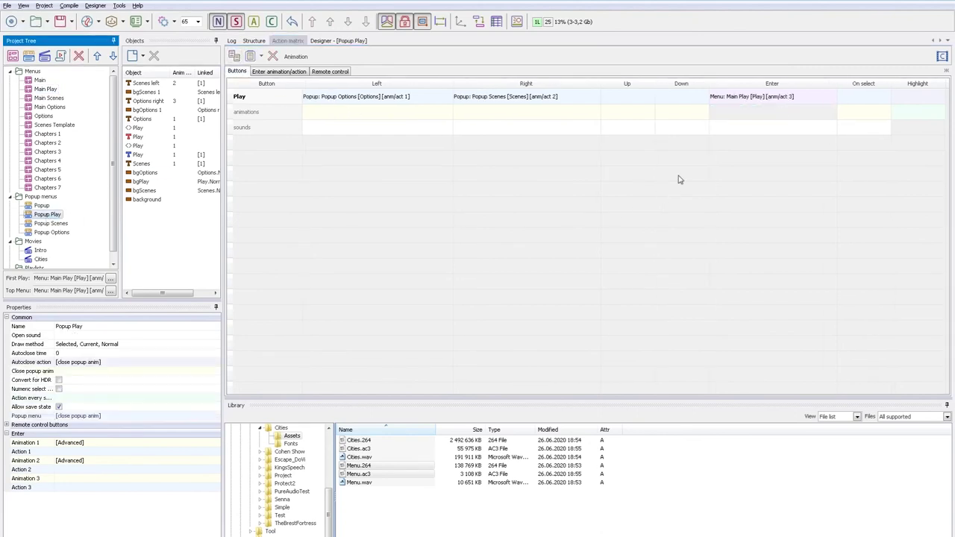
{"action": "left_click", "coordinate": [783, 112]}
{"action": "left_click", "coordinate": [250, 56]}
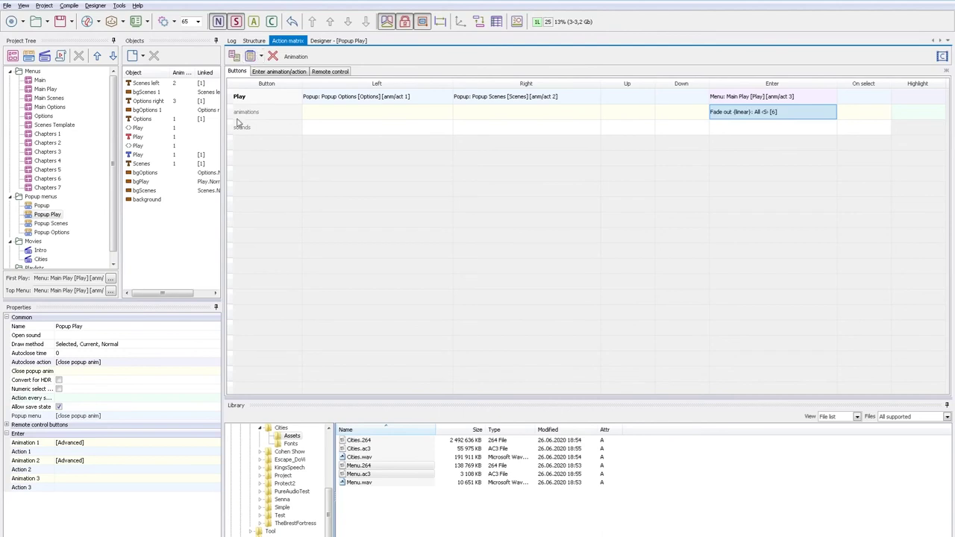
Copy the linear fade-in from Main Play's third enter animation to the third enter animation of Popup Play
{"action": "left_click", "coordinate": [50, 88]}
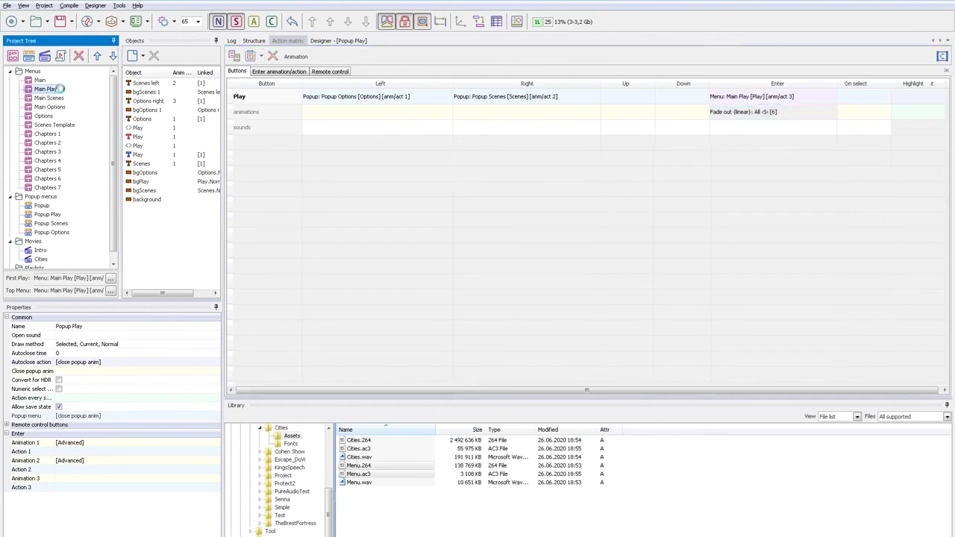
{"action": "left_click", "coordinate": [278, 71]}
{"action": "left_click", "coordinate": [335, 140]}
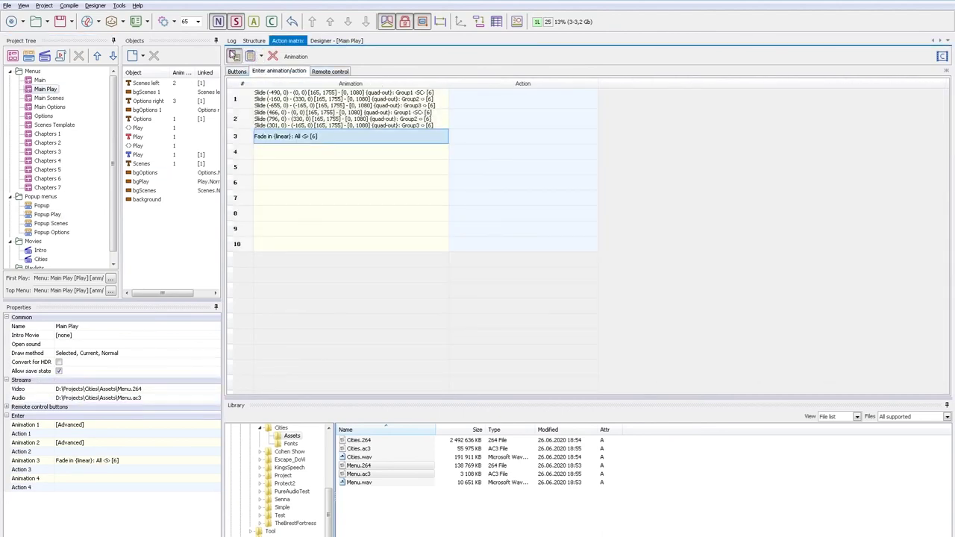
{"action": "left_click", "coordinate": [49, 216]}
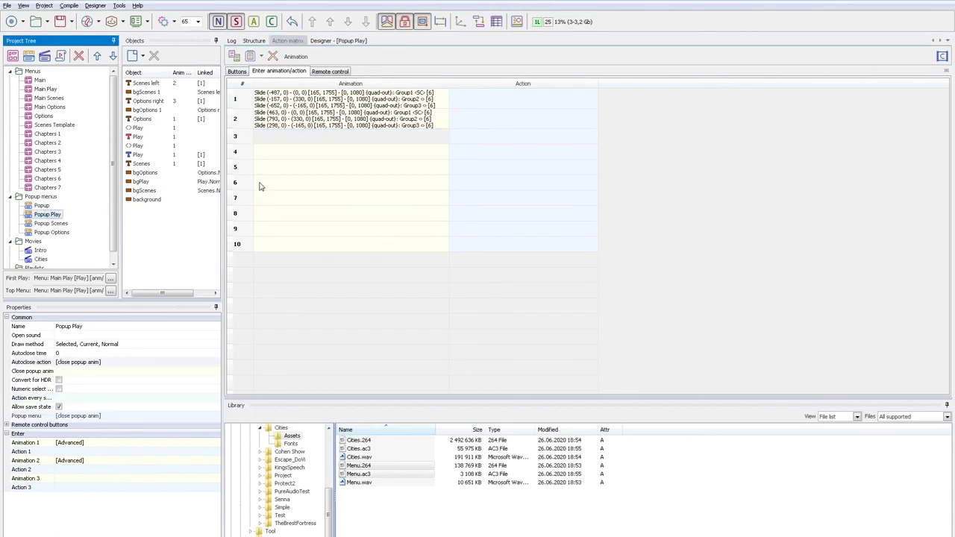
{"action": "left_click", "coordinate": [288, 139]}
{"action": "left_click", "coordinate": [251, 56]}
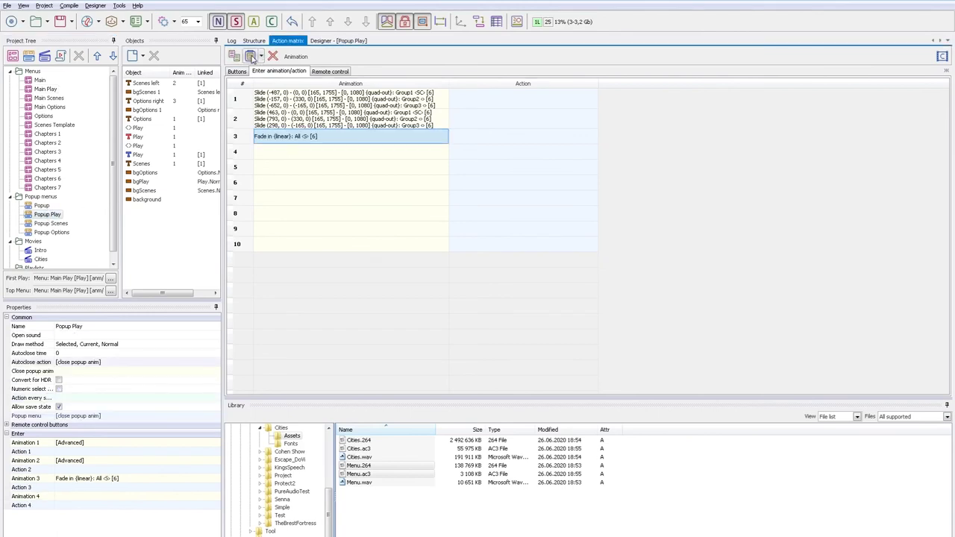
Set the Cities movie's popup menu action to jump to the Play button of Popup Play with animation 3
{"action": "left_click", "coordinate": [41, 259]}
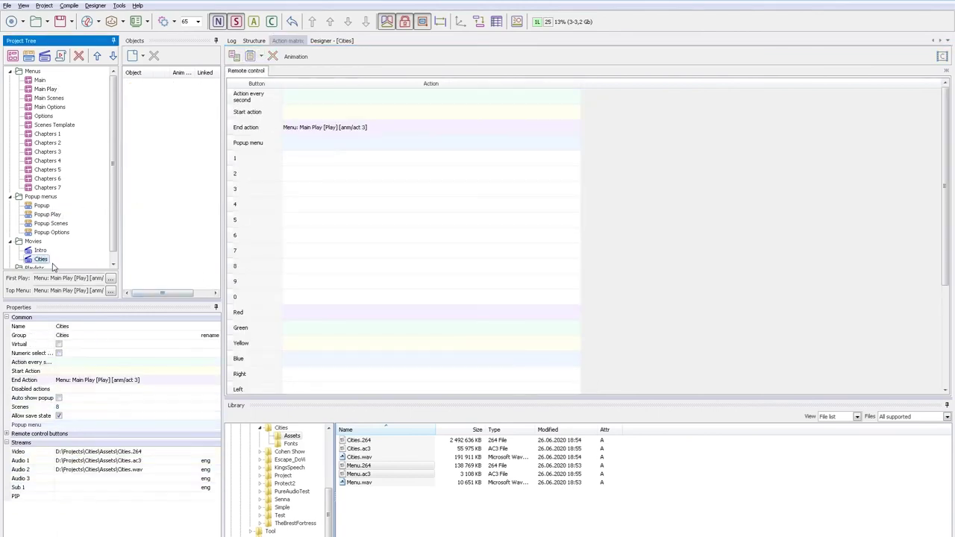
{"action": "left_click", "coordinate": [128, 427]}
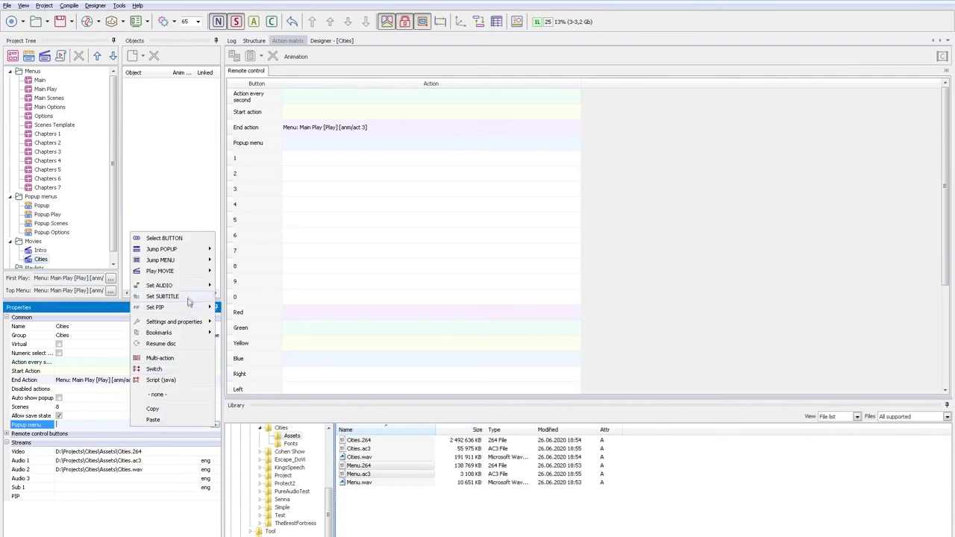
{"action": "mouse_move", "coordinate": [184, 252]}
{"action": "mouse_move", "coordinate": [262, 263]}
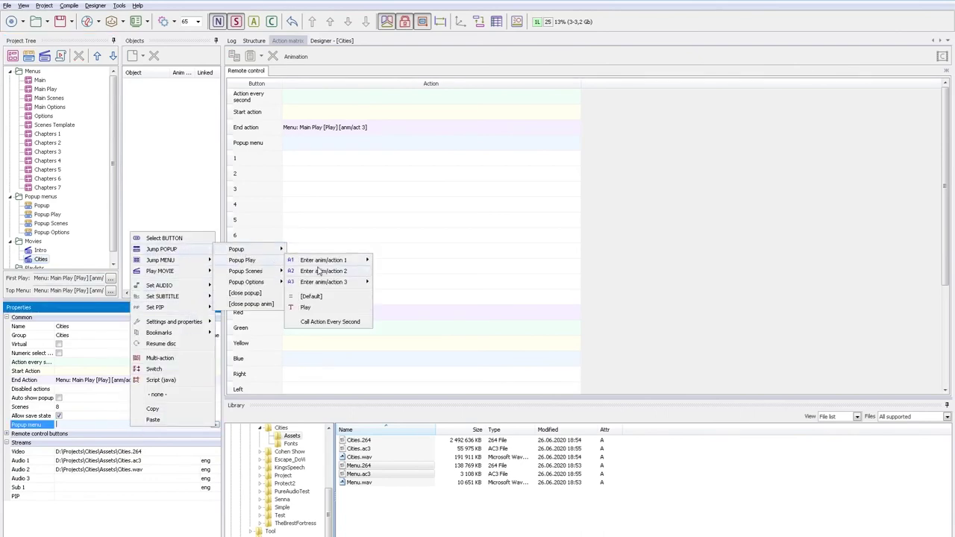
{"action": "left_click", "coordinate": [306, 308]}
{"action": "double_click", "coordinate": [334, 147]}
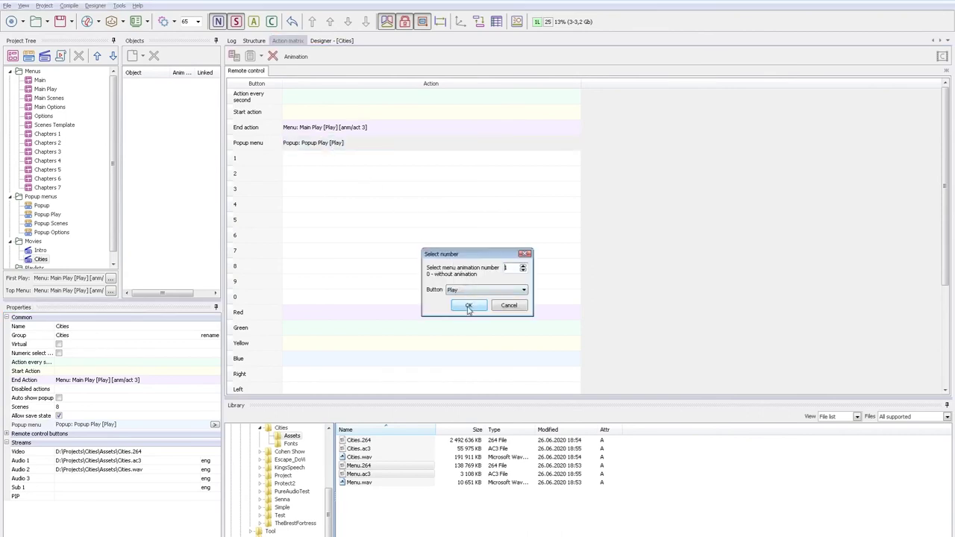
{"action": "left_click", "coordinate": [469, 305]}
Save the project and run the menu simulation
{"action": "left_click", "coordinate": [60, 22]}
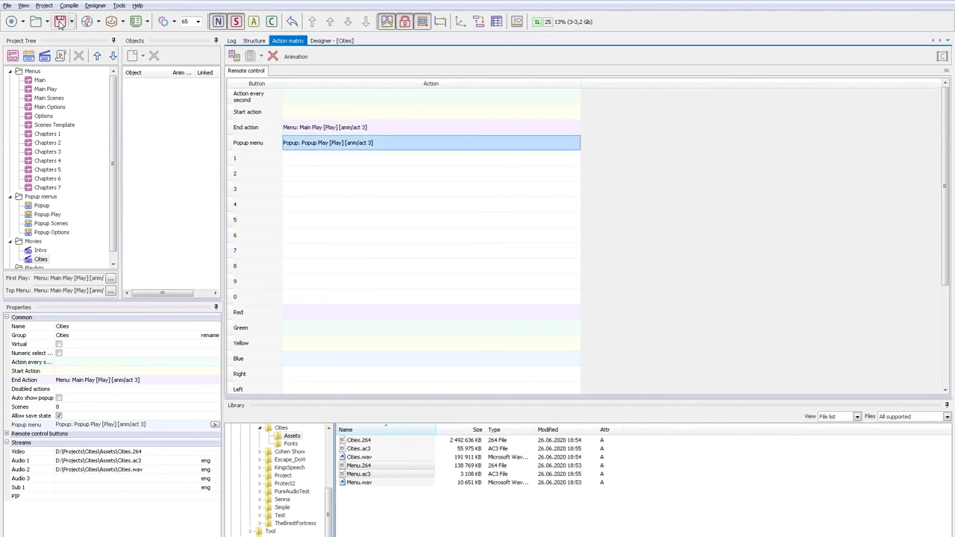
{"action": "left_click", "coordinate": [135, 23]}
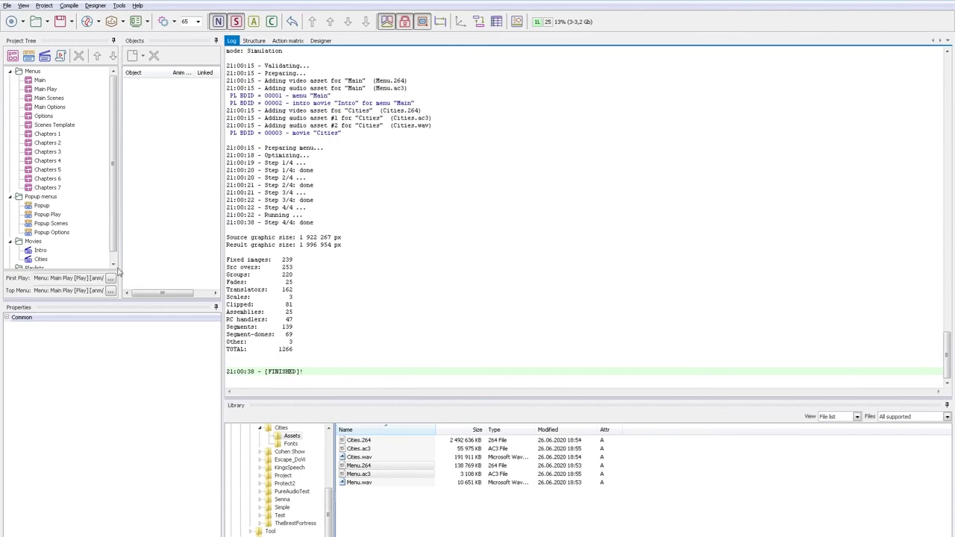
Clone Popup Options as a static popup menu under the name Options
{"action": "left_click", "coordinate": [58, 234]}
{"action": "right_click", "coordinate": [59, 235]}
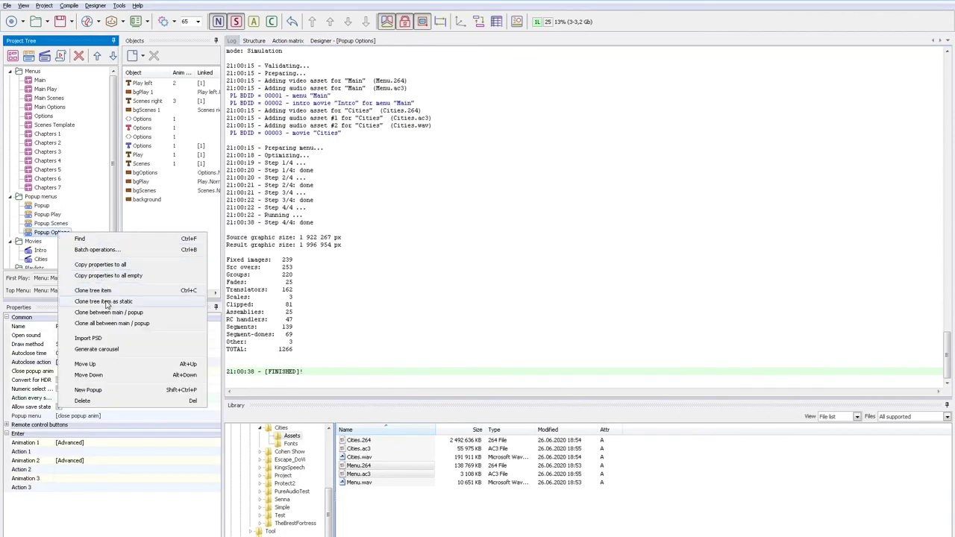
{"action": "left_click", "coordinate": [104, 302]}
{"action": "key", "text": "Home"}
{"action": "key", "text": "Delete"}
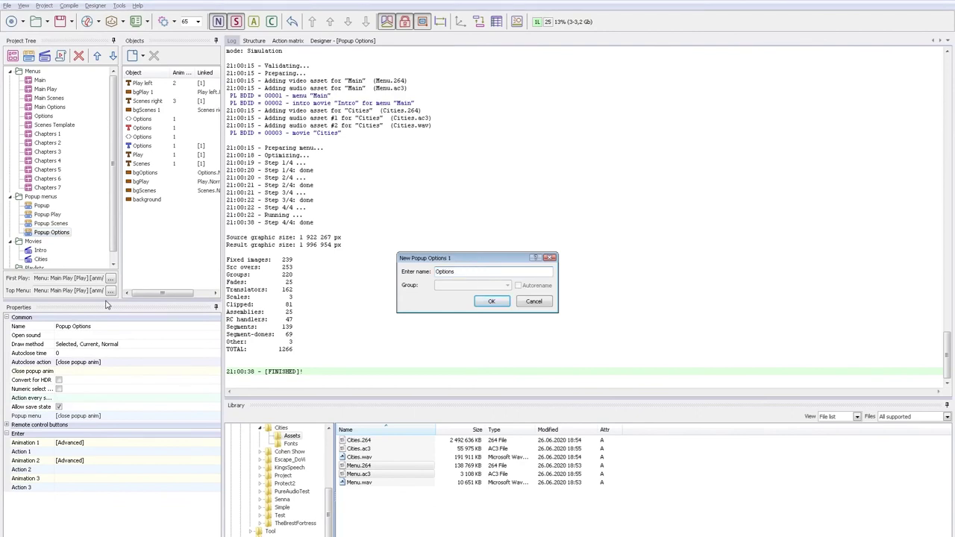
{"action": "key", "text": "Return"}
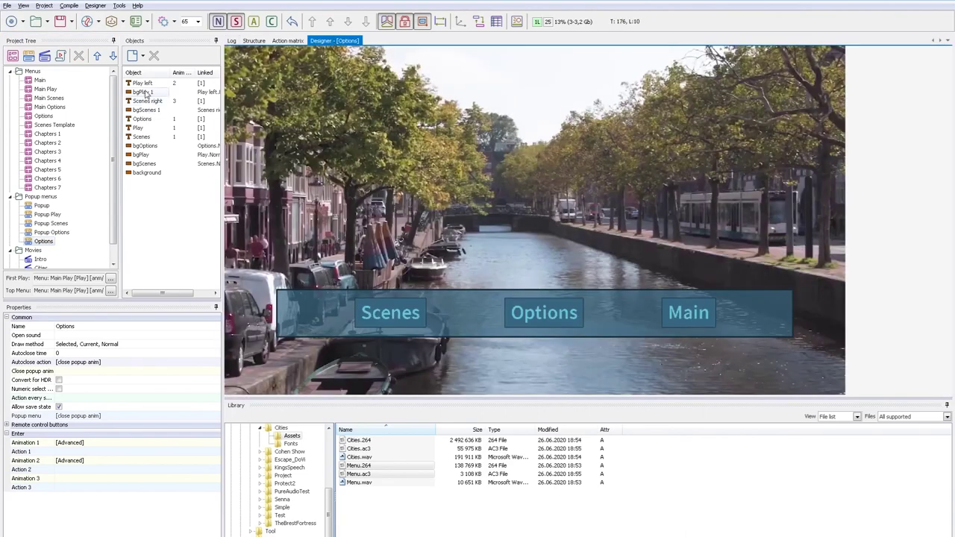
Delete Play left, bgPlay 1, Scenes right and bgScenes 1 from the Options popup and select its three remaining text labels
{"action": "left_click", "coordinate": [145, 85]}
{"action": "key", "text": "Down"}
{"action": "key", "text": "Down"}
{"action": "key", "text": "Down"}
{"action": "key", "text": "Down"}
{"action": "key", "text": "Up"}
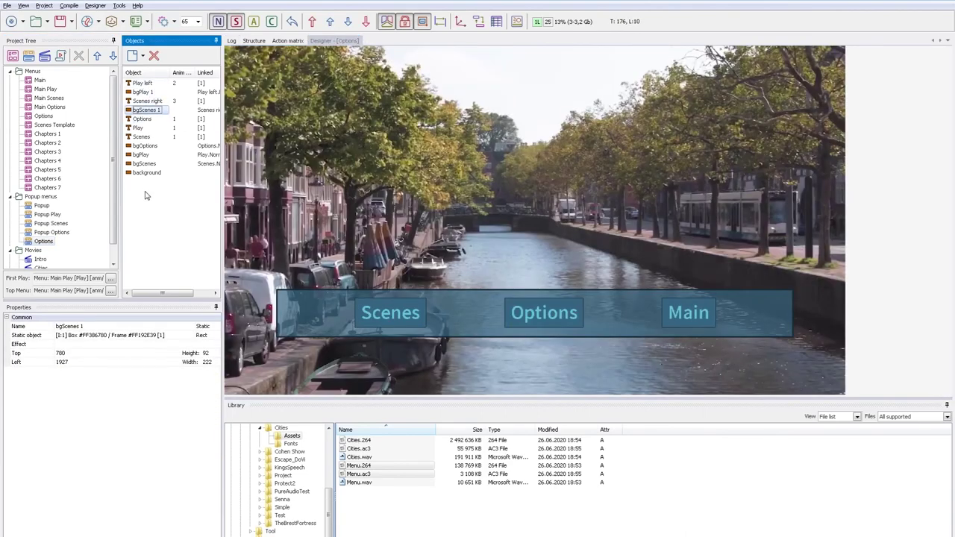
{"action": "key", "text": "shift+Up"}
{"action": "key", "text": "shift+Up"}
{"action": "key", "text": "shift+Up"}
{"action": "key", "text": "Delete"}
{"action": "key", "text": "Down"}
{"action": "key", "text": "shift+Down"}
{"action": "key", "text": "shift+Down"}
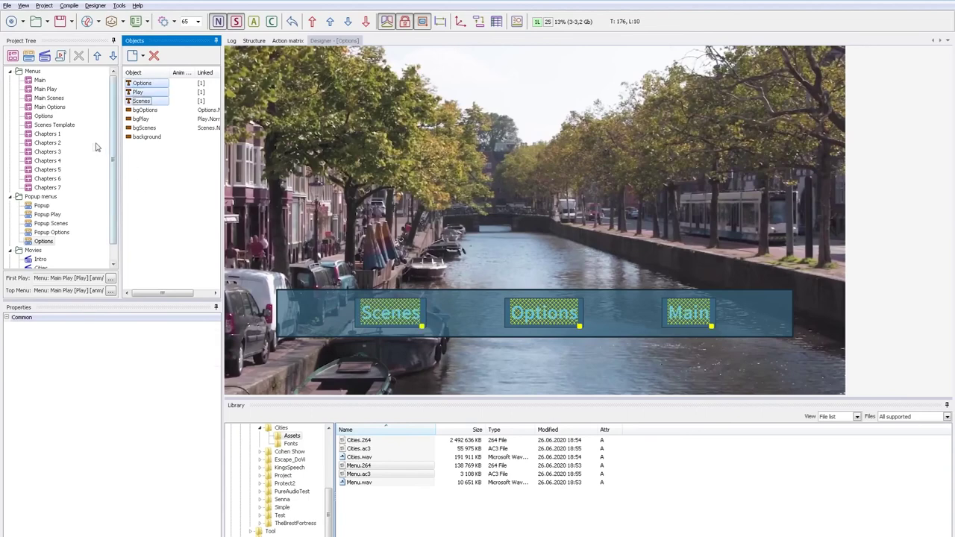
Recolour the Options label in the Options popup to #CFEDF3, matching the same label in the Options menu
{"action": "left_click", "coordinate": [45, 116]}
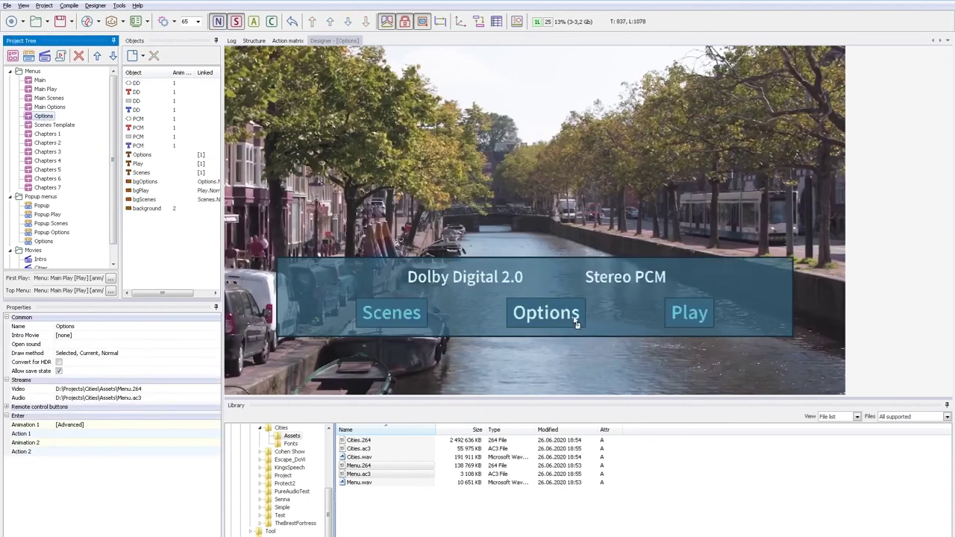
{"action": "double_click", "coordinate": [548, 313]}
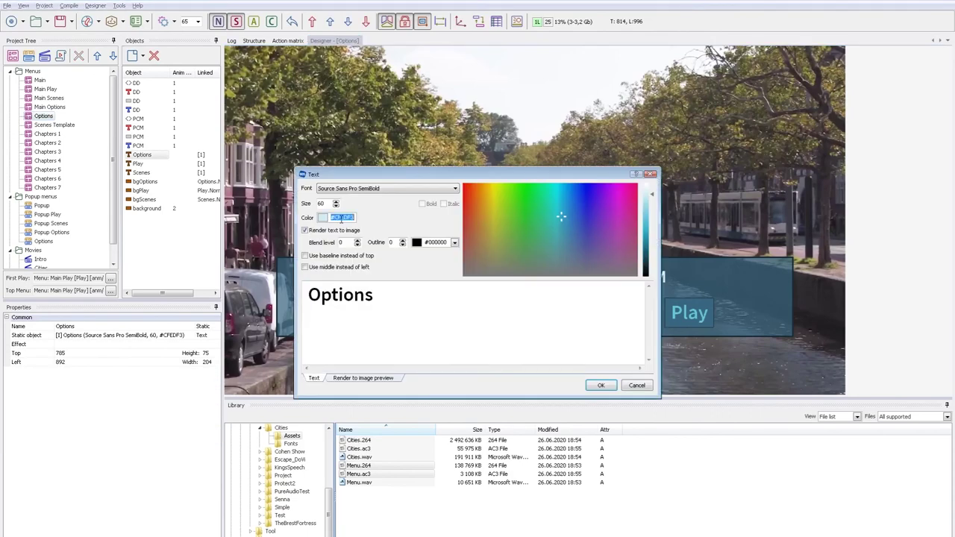
{"action": "left_click", "coordinate": [637, 385]}
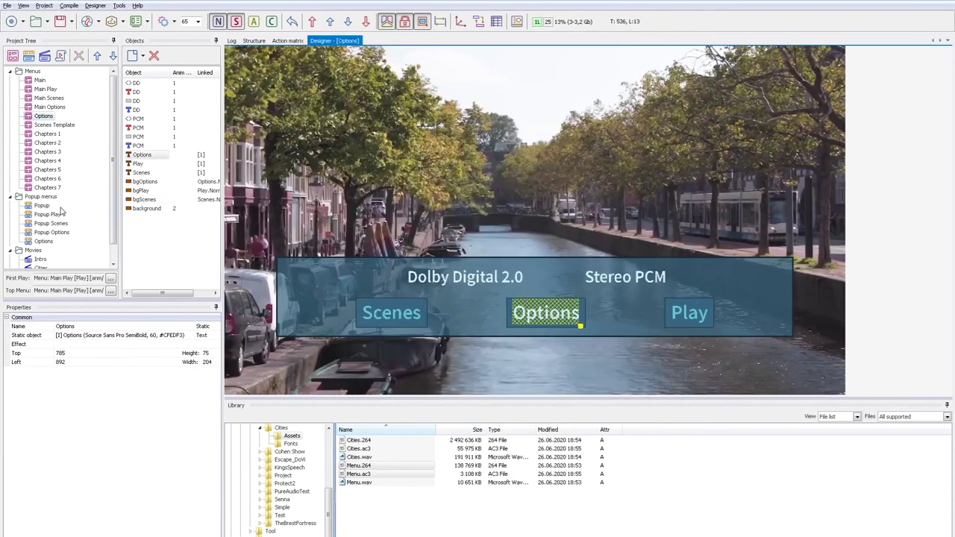
{"action": "left_click", "coordinate": [53, 241]}
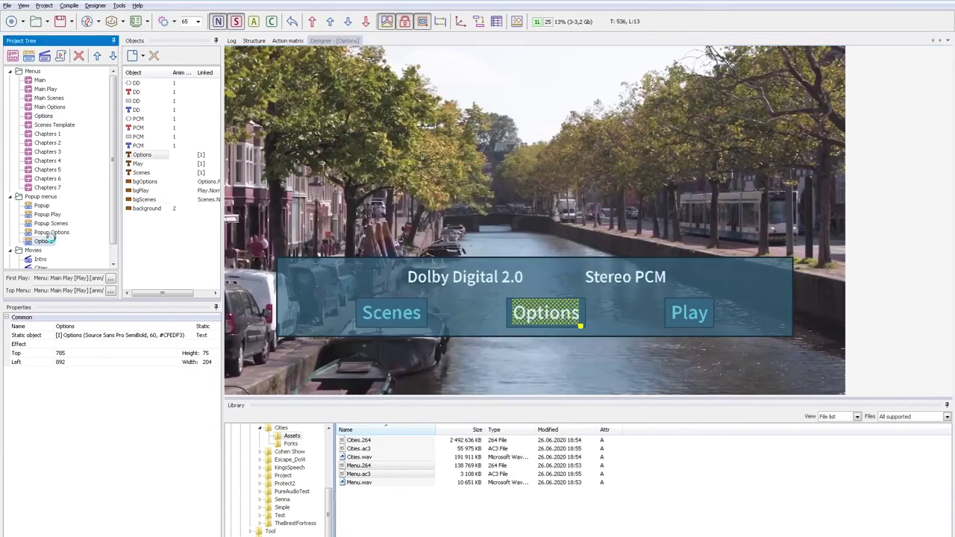
{"action": "left_click", "coordinate": [544, 315]}
{"action": "double_click", "coordinate": [544, 315]}
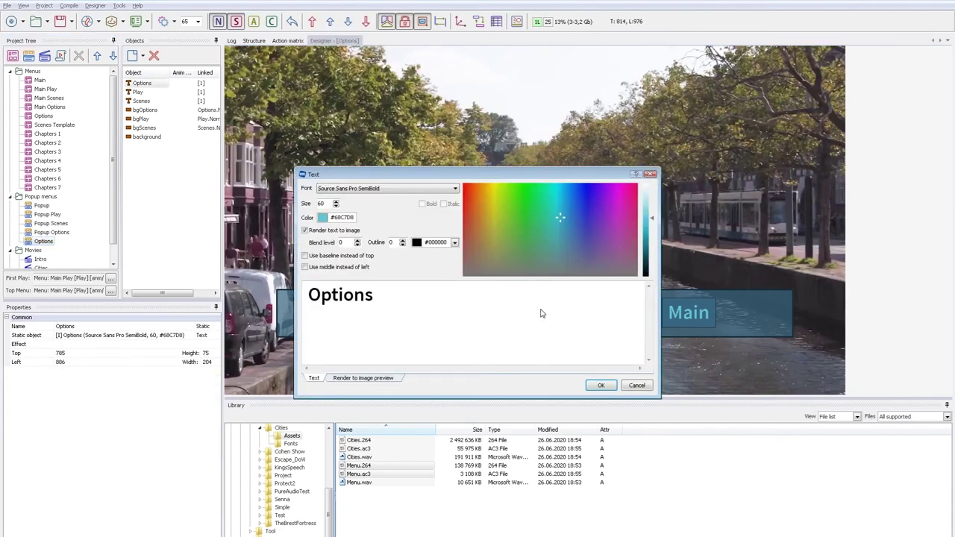
{"action": "double_click", "coordinate": [343, 217]}
{"action": "type", "text": "#CFEDF3"}
{"action": "left_click", "coordinate": [601, 385]}
Resize the Options popup's background rectangle to a height of 250 with its top at 652
{"action": "double_click", "coordinate": [313, 323]}
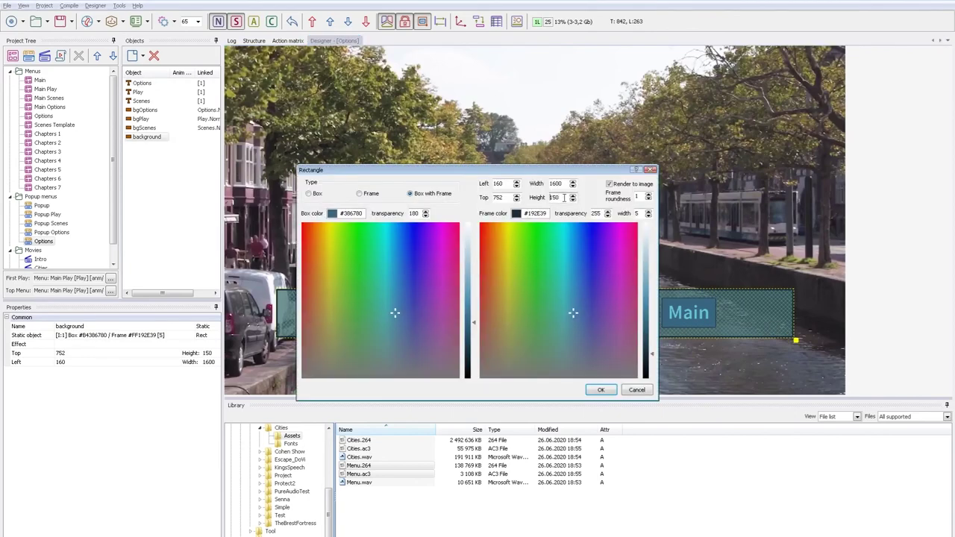
{"action": "type", "text": "250"}
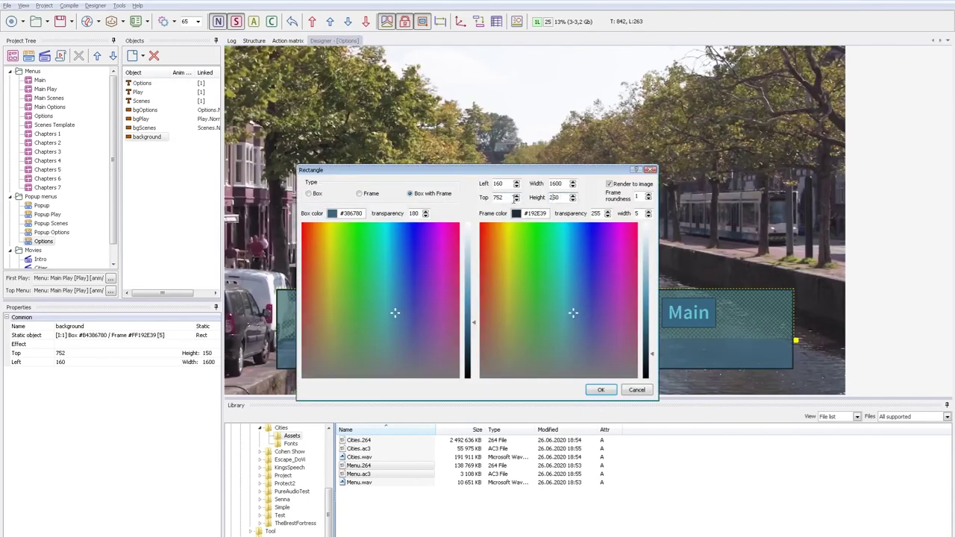
{"action": "type", "text": "652"}
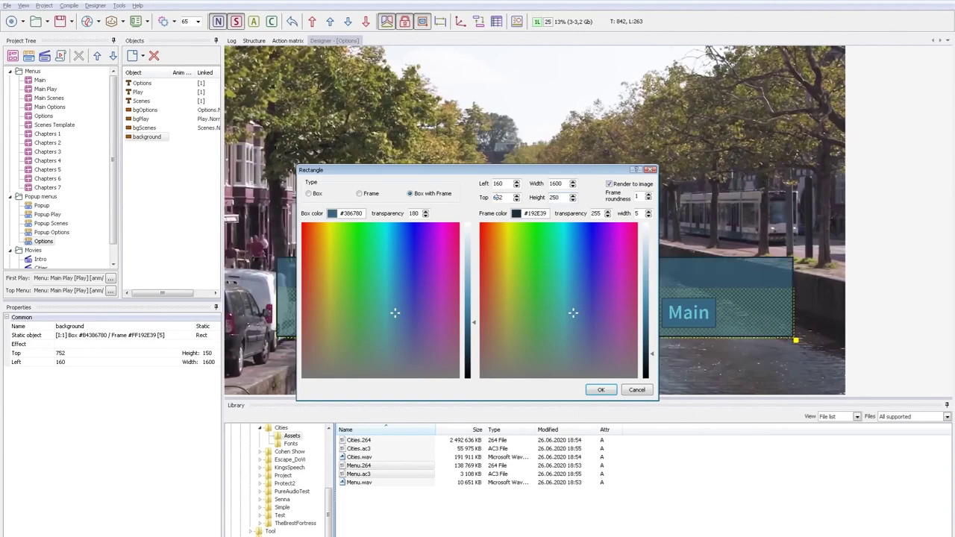
{"action": "left_click", "coordinate": [602, 390]}
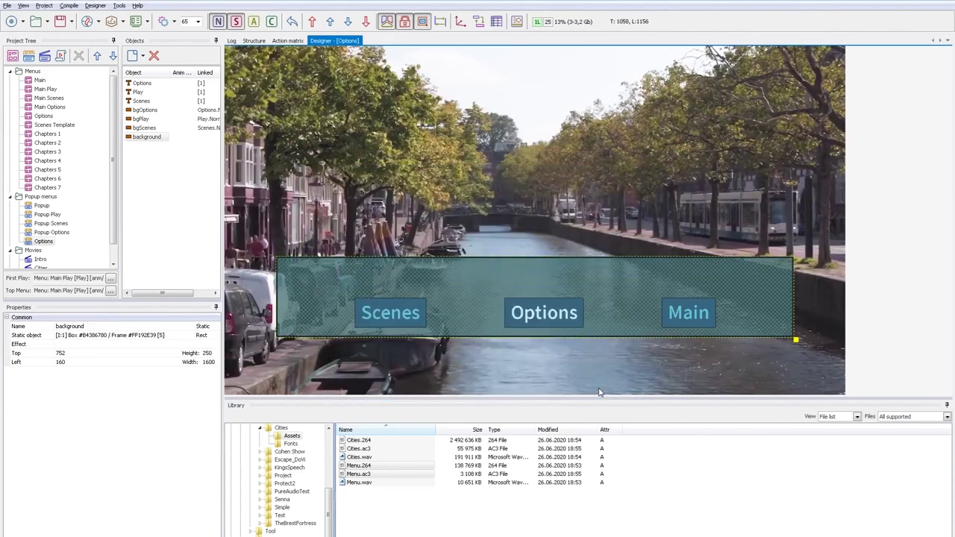
Copy the Dolby Digital 2.0 and Stereo PCM buttons from the Options menu to the Options popup and check them there
{"action": "left_click", "coordinate": [44, 115]}
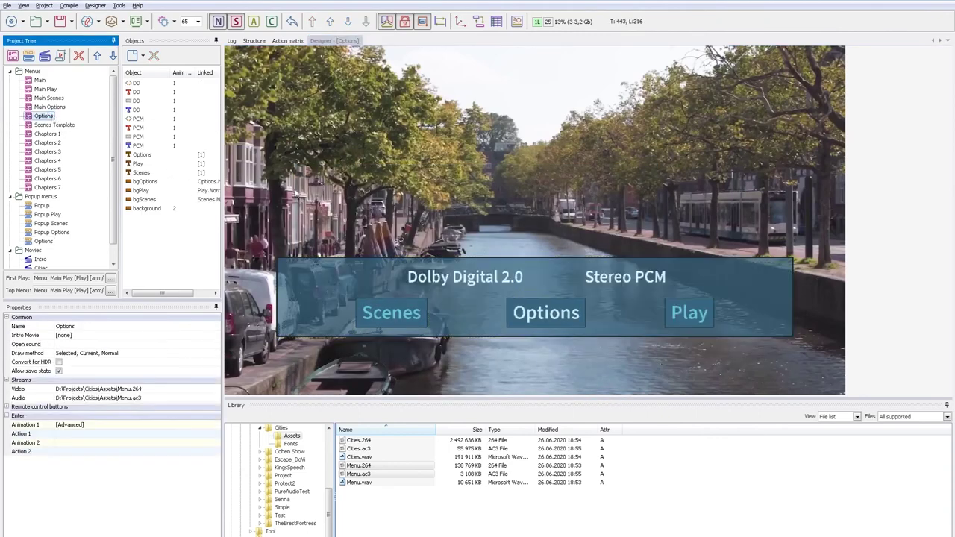
{"action": "left_click", "coordinate": [467, 284]}
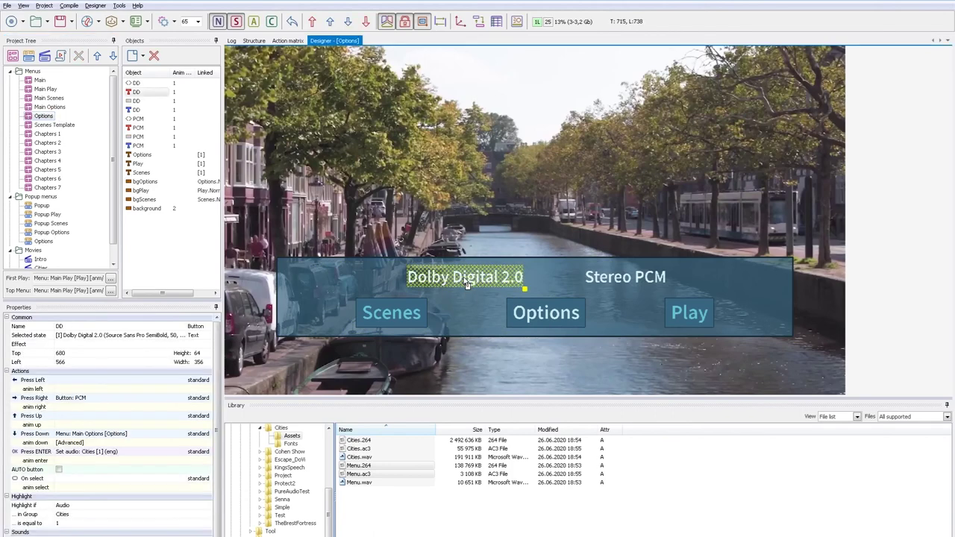
{"action": "left_click", "coordinate": [597, 282], "text": "ctrl"}
{"action": "key", "text": "ctrl+c"}
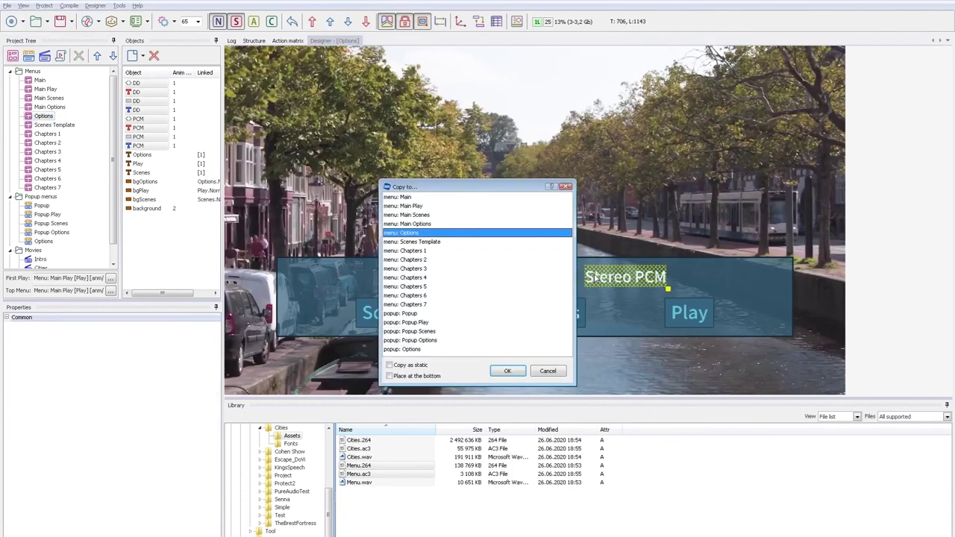
{"action": "left_click", "coordinate": [411, 349]}
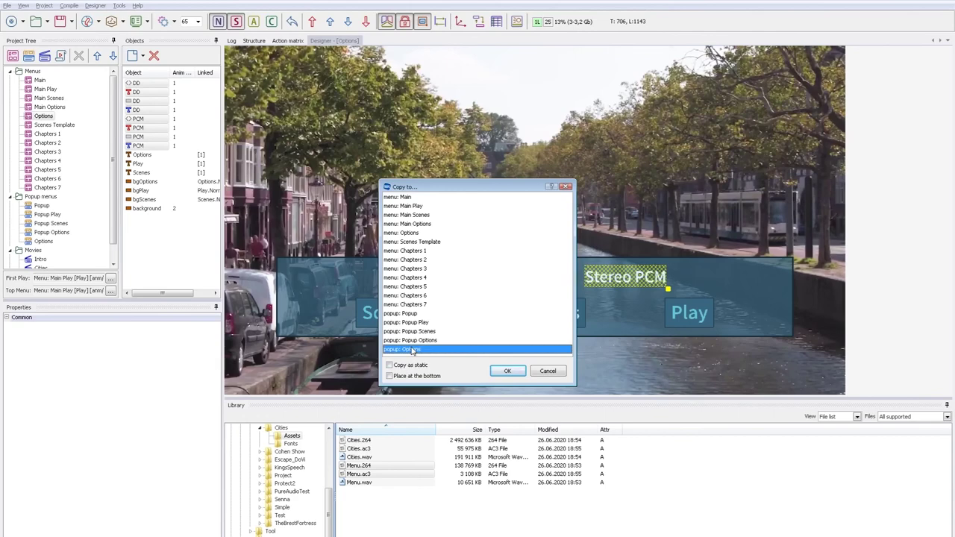
{"action": "left_click", "coordinate": [505, 372]}
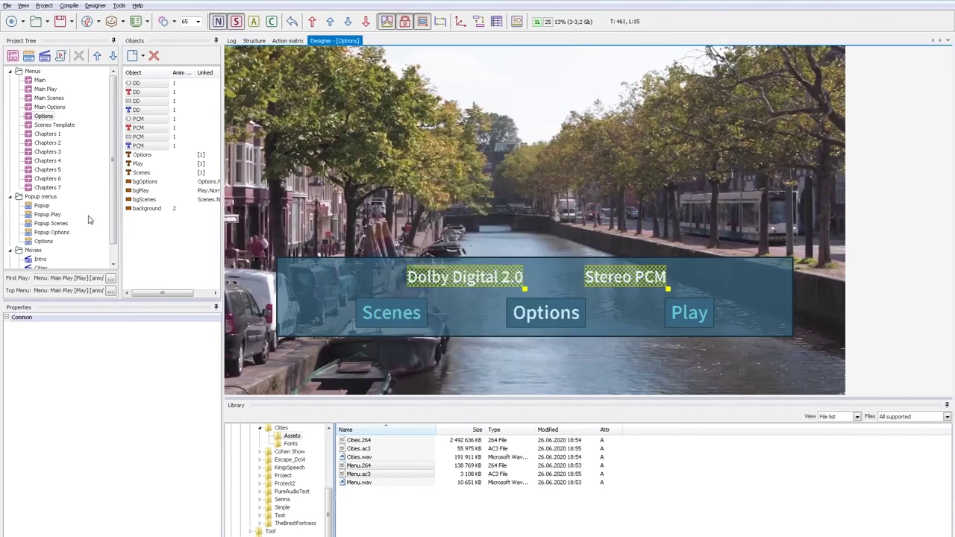
{"action": "left_click", "coordinate": [44, 242]}
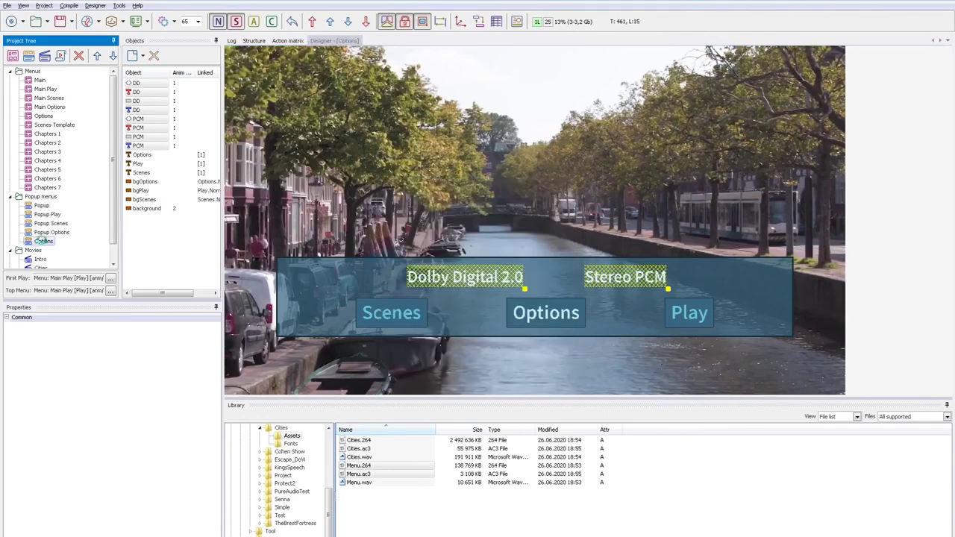
{"action": "left_click", "coordinate": [471, 279]}
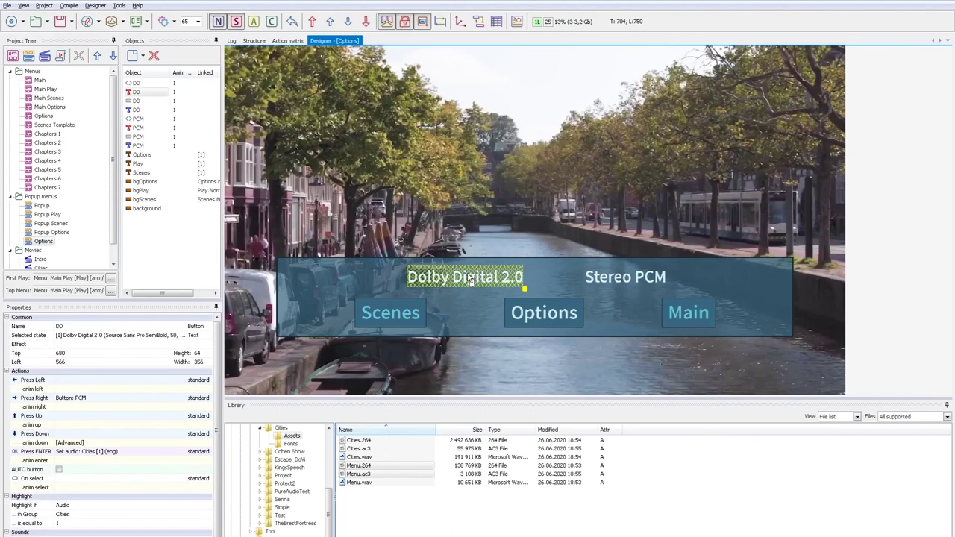
{"action": "left_click", "coordinate": [606, 280]}
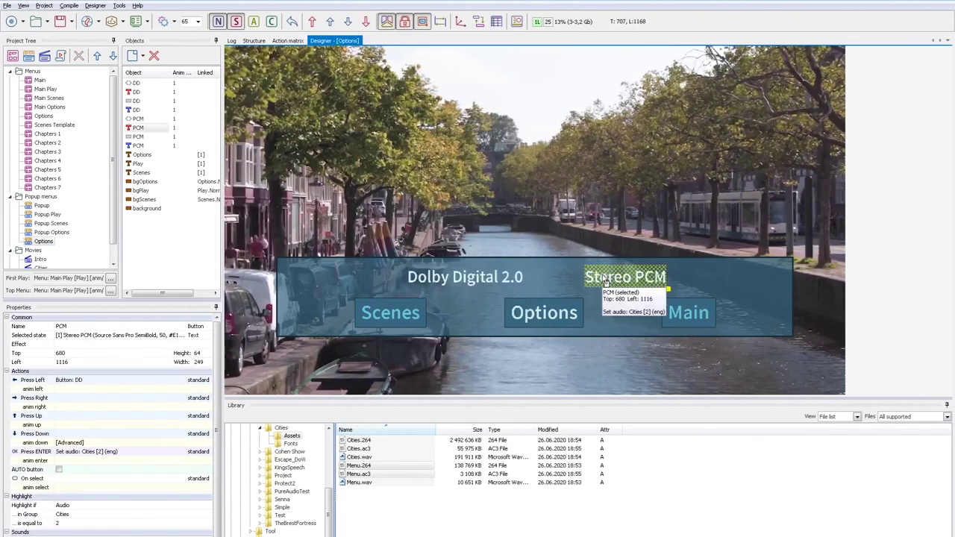
{"action": "left_click", "coordinate": [159, 209]}
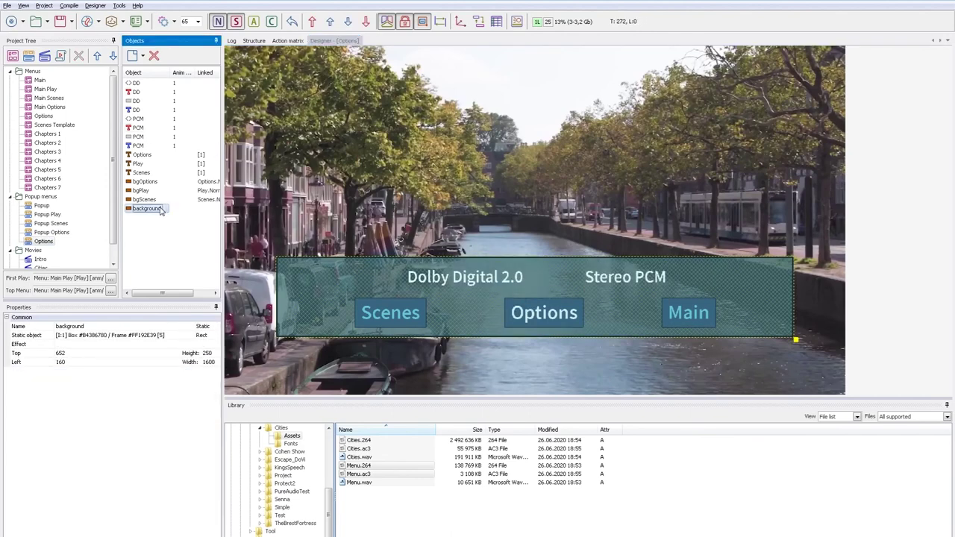
{"action": "left_click", "coordinate": [252, 215]}
Set the Down action of the Options popup's DD and PCM buttons to jump to the Options button of Popup Options
{"action": "left_click", "coordinate": [286, 41]}
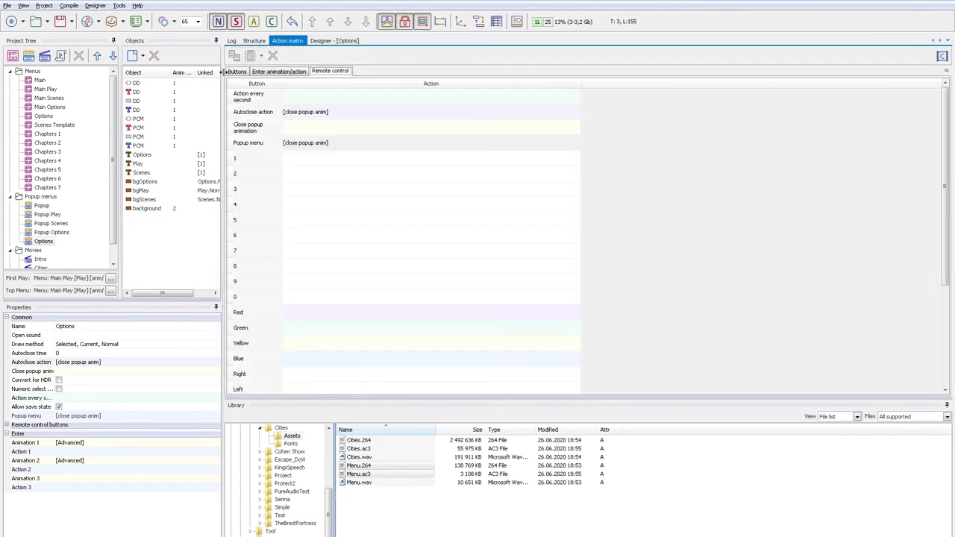
{"action": "left_click", "coordinate": [569, 97]}
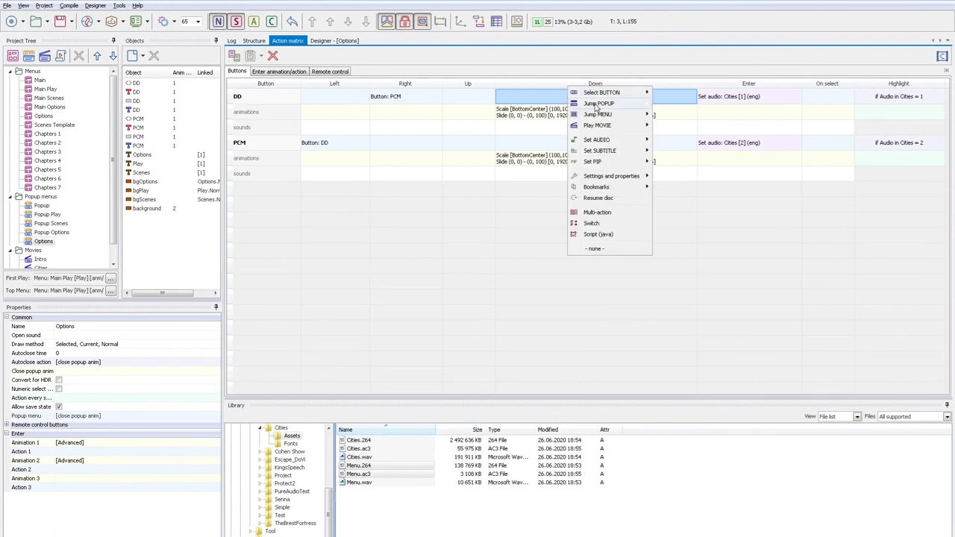
{"action": "mouse_move", "coordinate": [599, 103]}
{"action": "mouse_move", "coordinate": [679, 141]}
{"action": "left_click", "coordinate": [748, 172]}
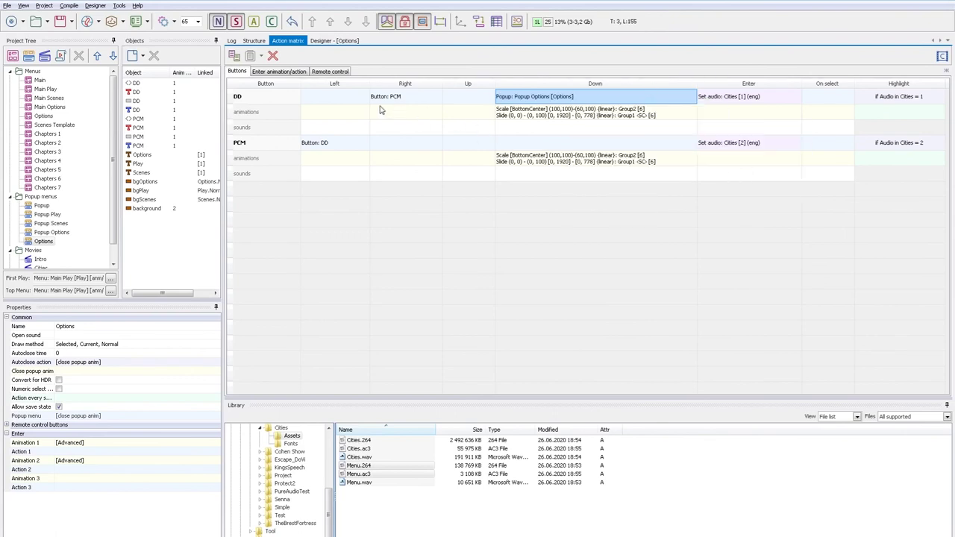
{"action": "key", "text": "Down"}
{"action": "key", "text": "Down"}
{"action": "key", "text": "Down"}
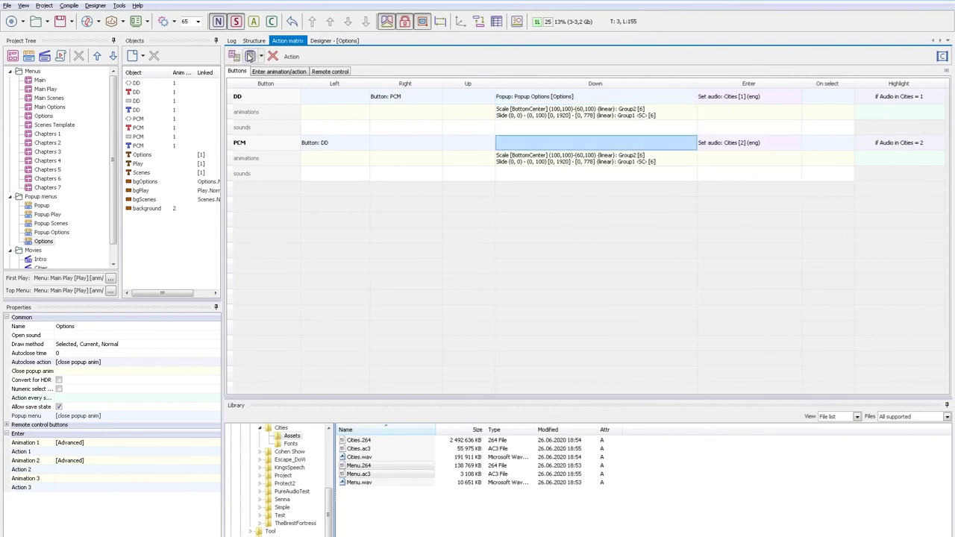
Replace the Options popup's enter animations with enter animation 1 copied from the Options menu, and save the project
{"action": "left_click", "coordinate": [334, 41]}
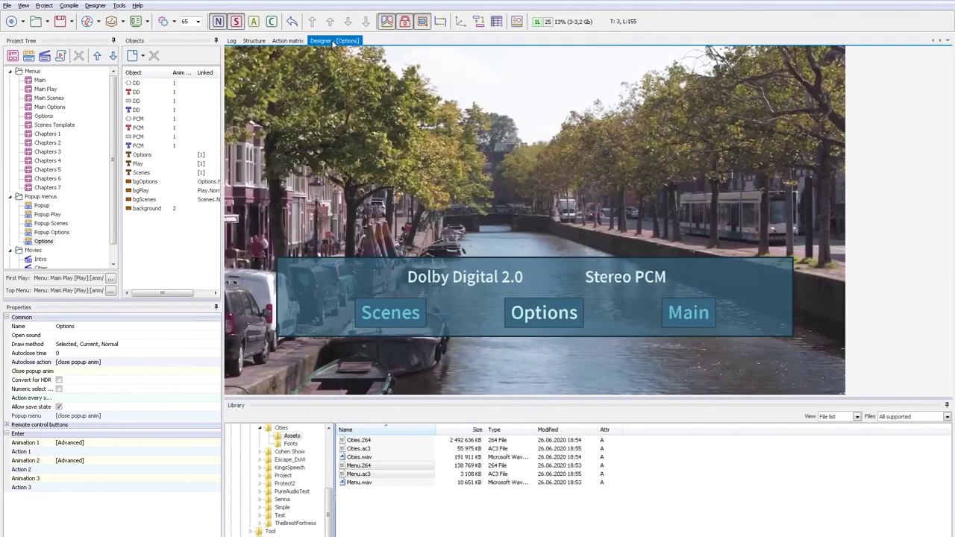
{"action": "left_click", "coordinate": [49, 117]}
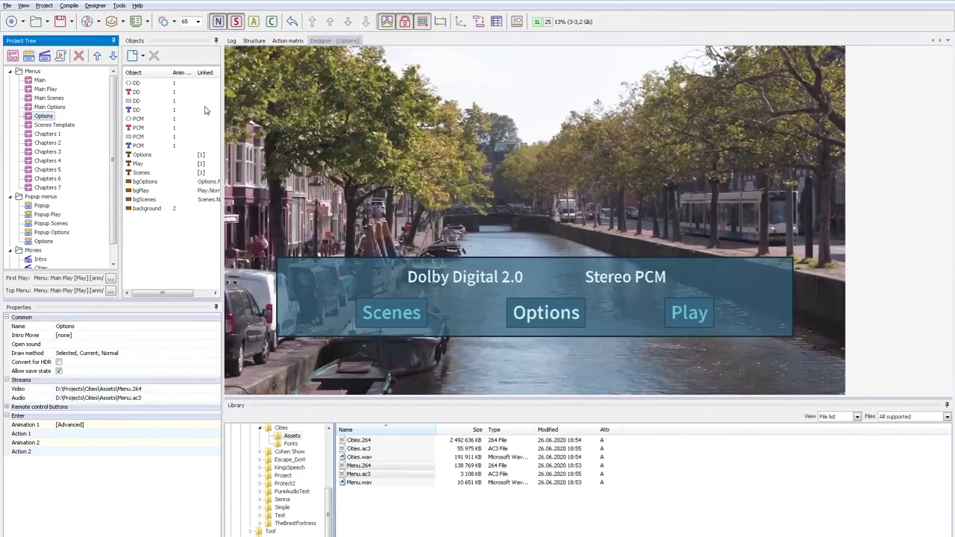
{"action": "left_click", "coordinate": [288, 42]}
{"action": "left_click", "coordinate": [304, 71]}
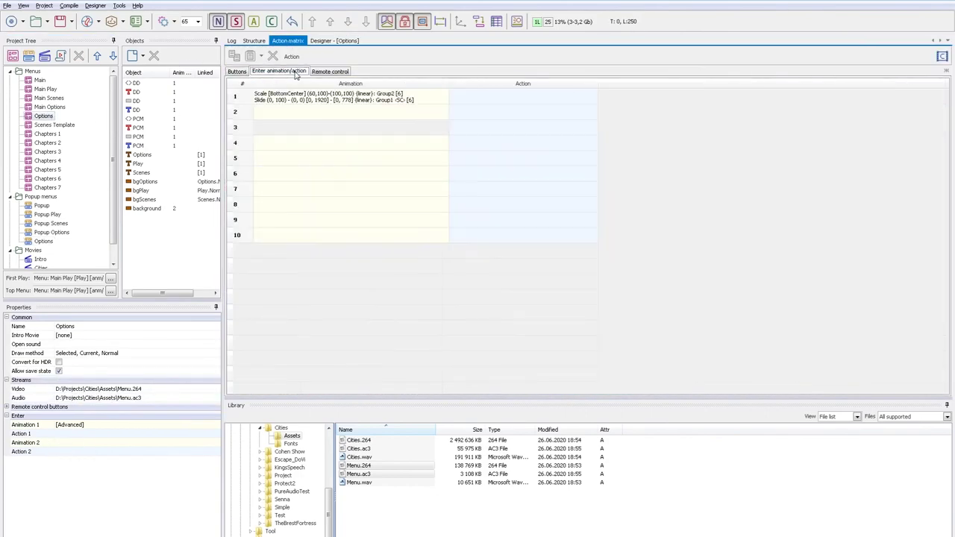
{"action": "left_click", "coordinate": [301, 99]}
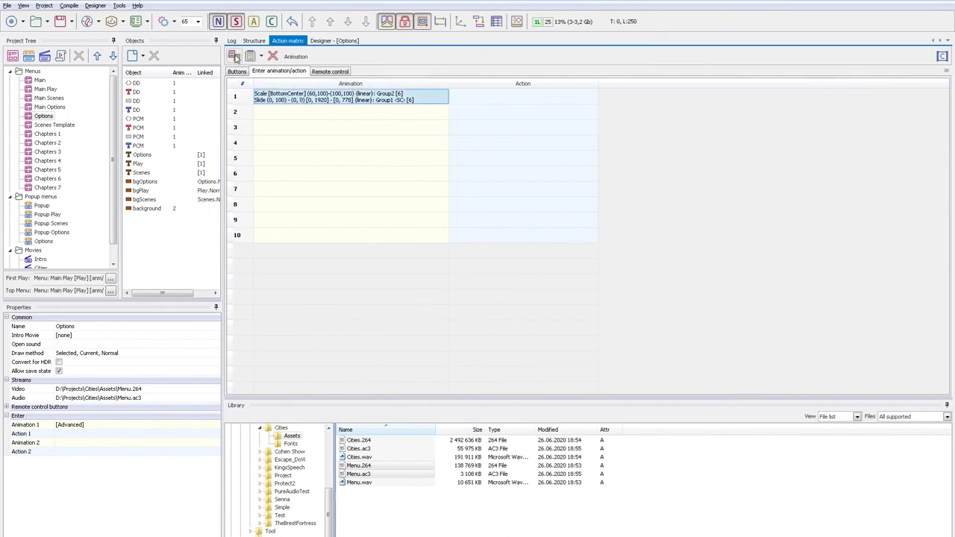
{"action": "left_click", "coordinate": [49, 241]}
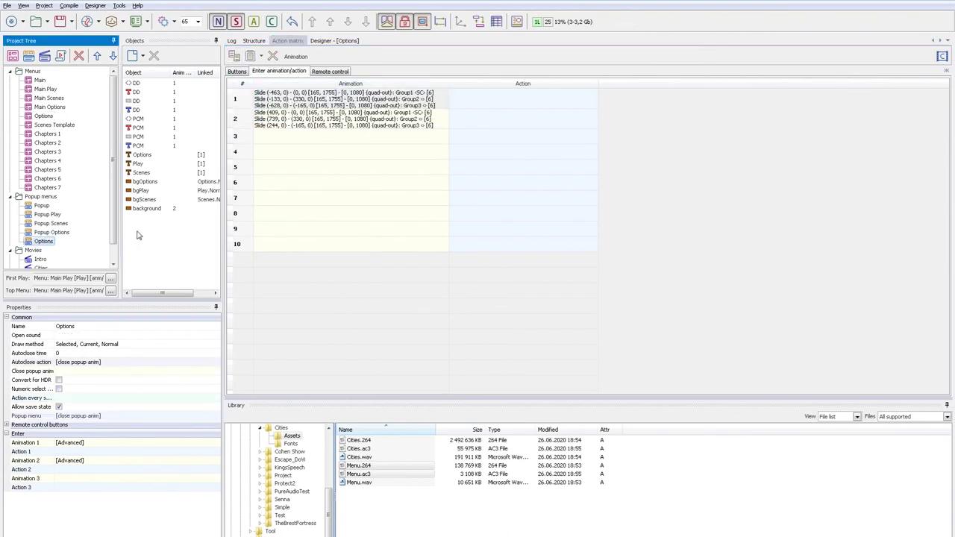
{"action": "left_click", "coordinate": [312, 112]}
{"action": "key", "text": "Delete"}
{"action": "key", "text": "Delete"}
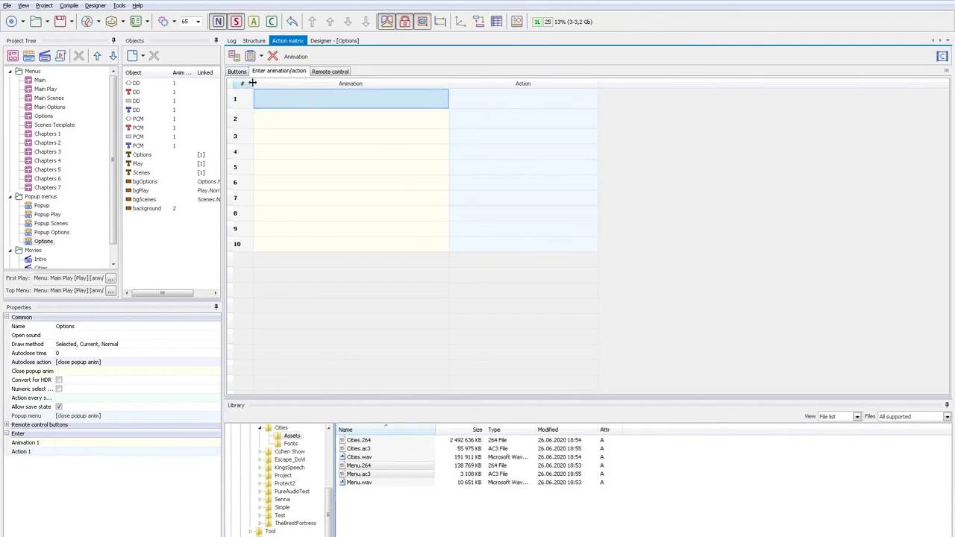
{"action": "left_click", "coordinate": [250, 56]}
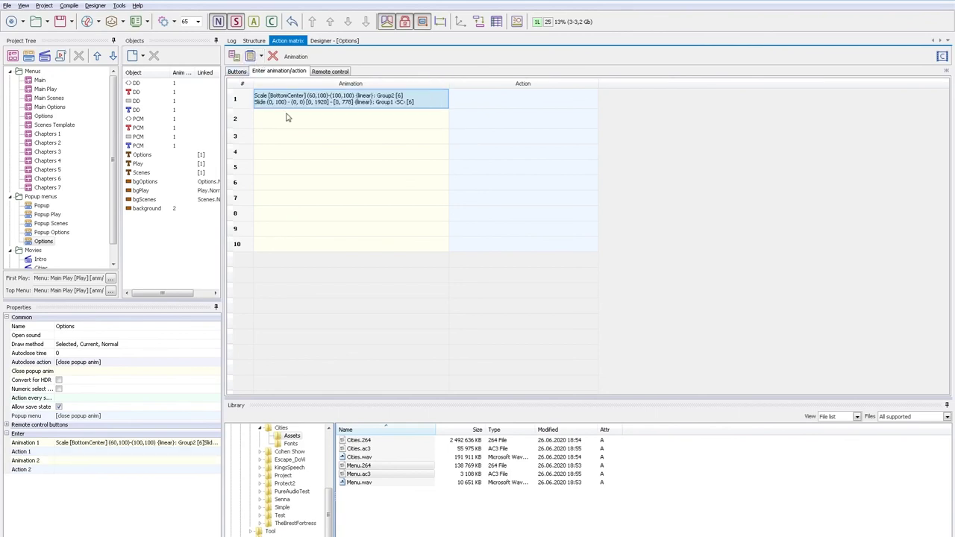
{"action": "left_click", "coordinate": [63, 22]}
Clone Popup Scenes as a static popup menu under the name Scenes Template
{"action": "left_click", "coordinate": [56, 226]}
{"action": "right_click", "coordinate": [56, 226]}
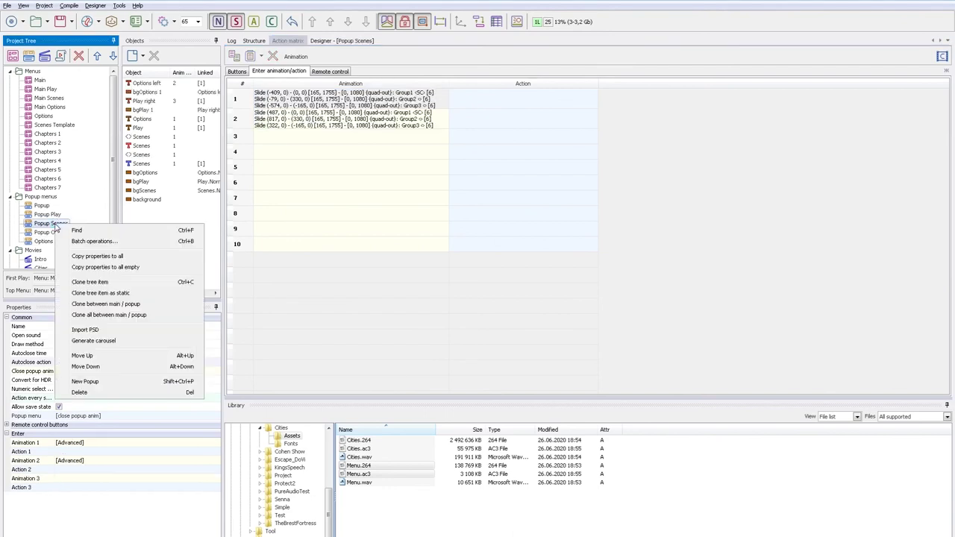
{"action": "left_click", "coordinate": [108, 293]}
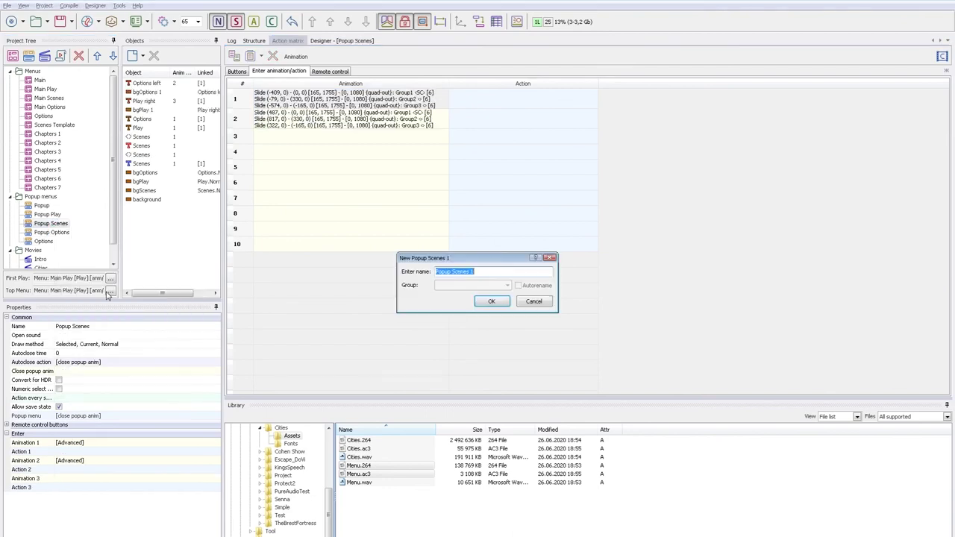
{"action": "key", "text": "Home"}
{"action": "key", "text": "ctrl+shift+Right"}
{"action": "key", "text": "Delete"}
{"action": "key", "text": "Return"}
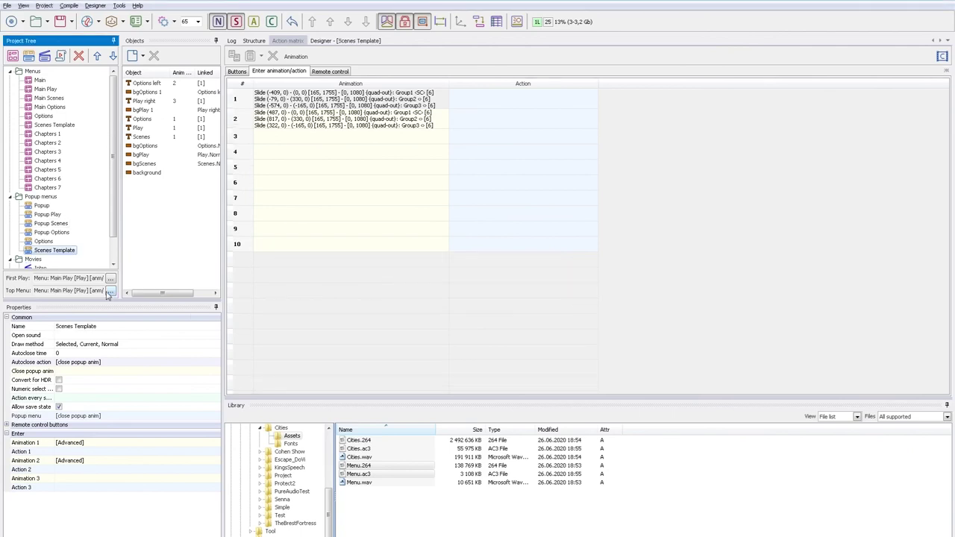
Clear enter animations 1 and 2 of the Scenes Template popup and return to its design view
{"action": "left_click", "coordinate": [322, 95]}
{"action": "key", "text": "Delete"}
{"action": "left_click", "coordinate": [323, 120]}
{"action": "key", "text": "Delete"}
{"action": "left_click", "coordinate": [328, 40]}
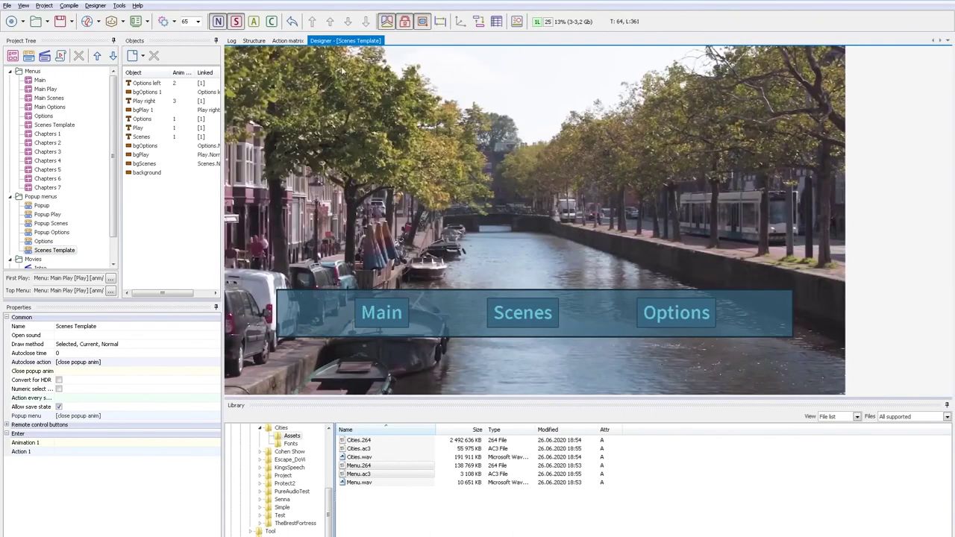
Delete the Options left, bgOptions 1, Play right and bgPlay 1 objects from the Scenes Template popup
{"action": "left_click", "coordinate": [147, 84]}
{"action": "key", "text": "Down"}
{"action": "key", "text": "Down"}
{"action": "key", "text": "Down"}
{"action": "key", "text": "Down"}
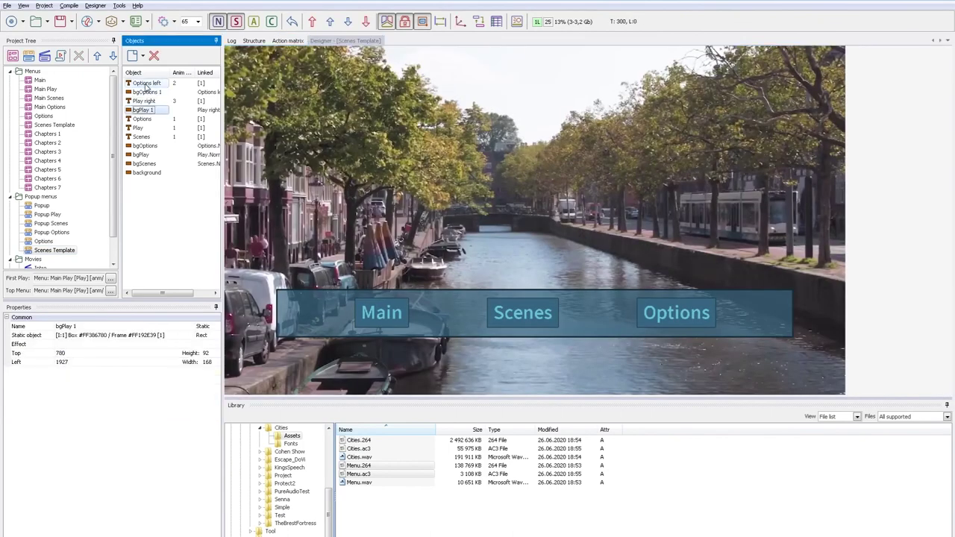
{"action": "key", "text": "Up"}
{"action": "key", "text": "Delete"}
{"action": "key", "text": "Delete"}
{"action": "key", "text": "Delete"}
{"action": "key", "text": "Delete"}
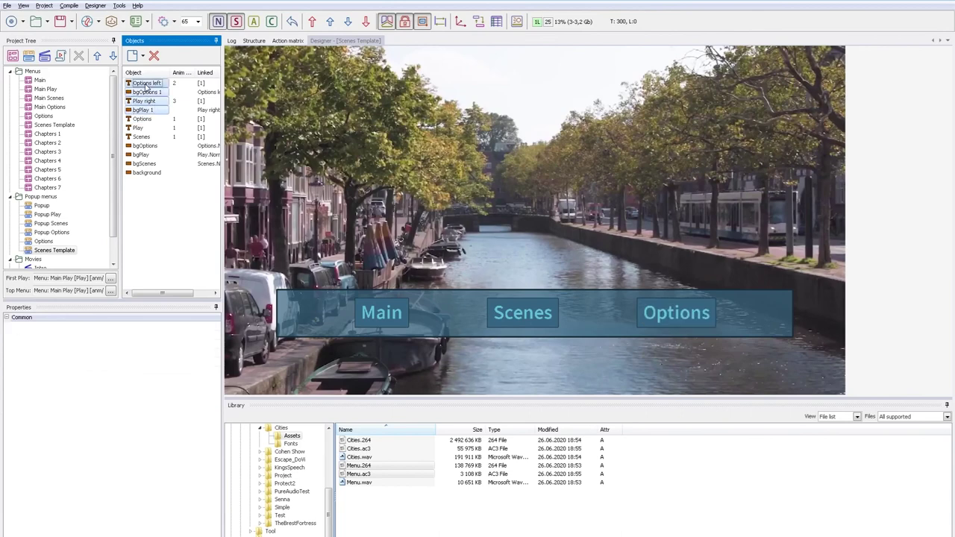
Clear the animation assignment of the Options, Play and Scenes text objects in the Scenes Template popup
{"action": "key", "text": "shift+Down"}
{"action": "key", "text": "shift+Down"}
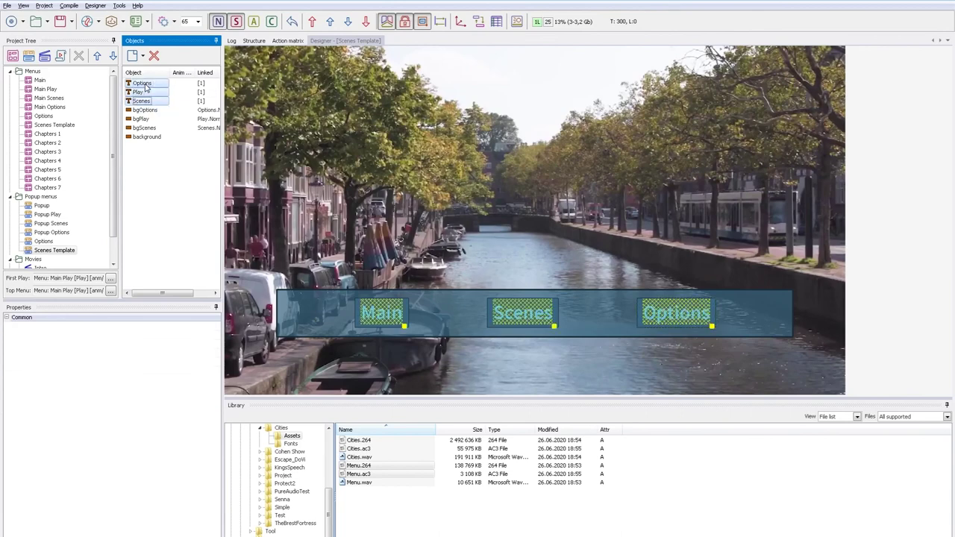
{"action": "left_click", "coordinate": [717, 329]}
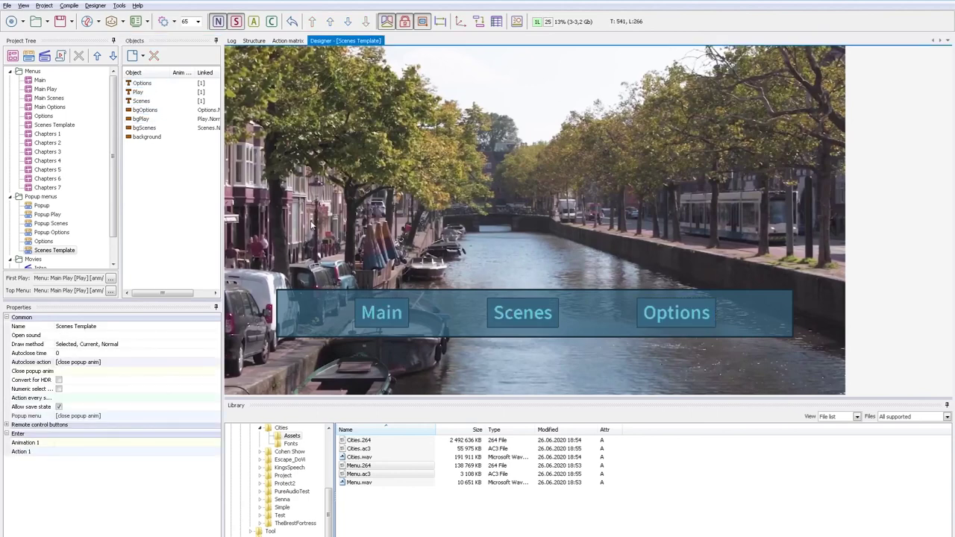
Copy the Scenes text color #CFEDF3 from the Scenes Template menu and apply it to the Scenes text of the Scenes Template popup
{"action": "left_click", "coordinate": [52, 125]}
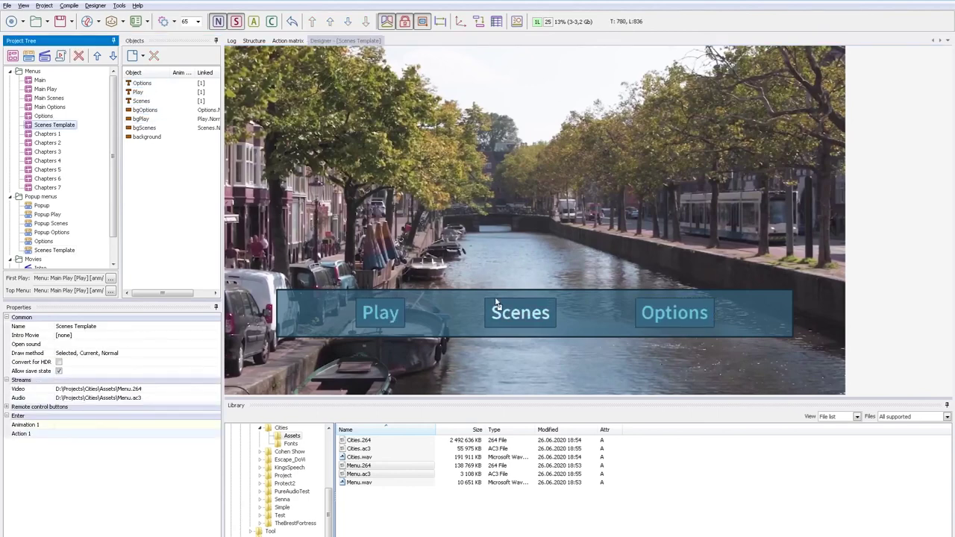
{"action": "double_click", "coordinate": [518, 313]}
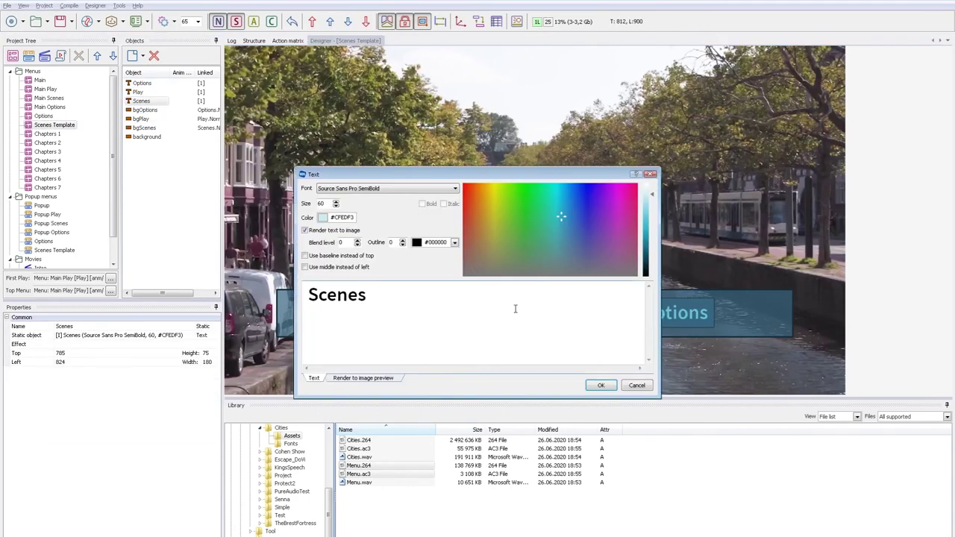
{"action": "double_click", "coordinate": [335, 217]}
{"action": "key", "text": "ctrl+c"}
{"action": "left_click", "coordinate": [637, 385]}
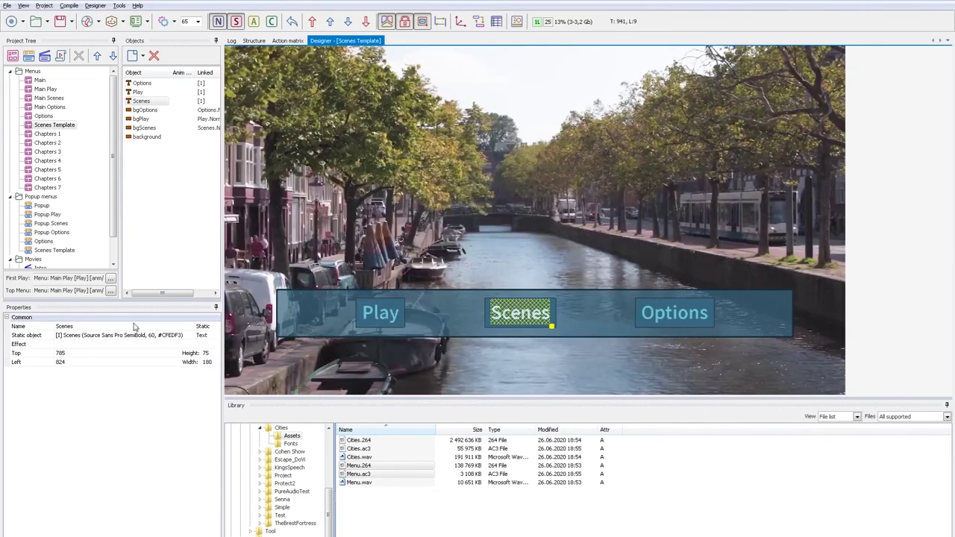
{"action": "left_click", "coordinate": [64, 250]}
{"action": "left_click", "coordinate": [524, 317]}
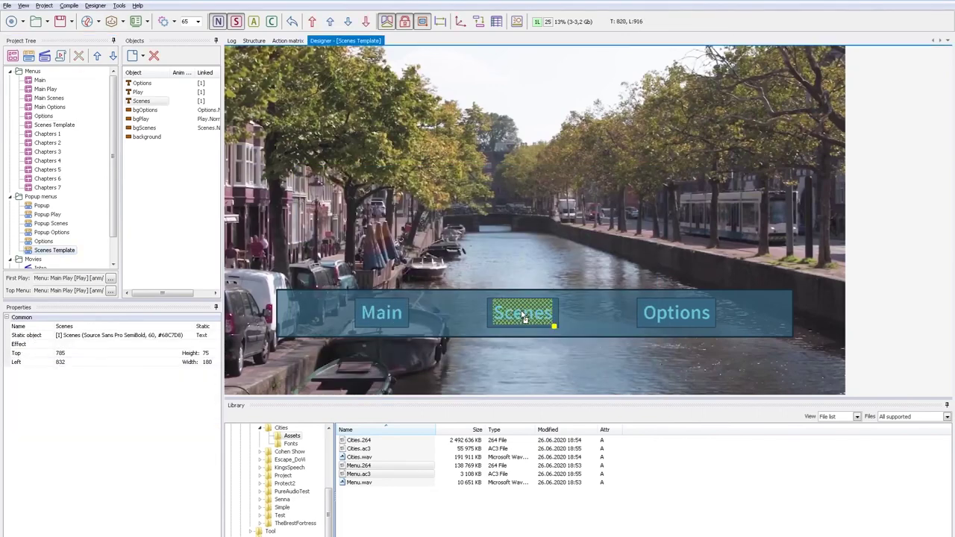
{"action": "double_click", "coordinate": [525, 317]}
{"action": "double_click", "coordinate": [342, 217]}
{"action": "key", "text": "ctrl+v"}
{"action": "left_click", "coordinate": [602, 385]}
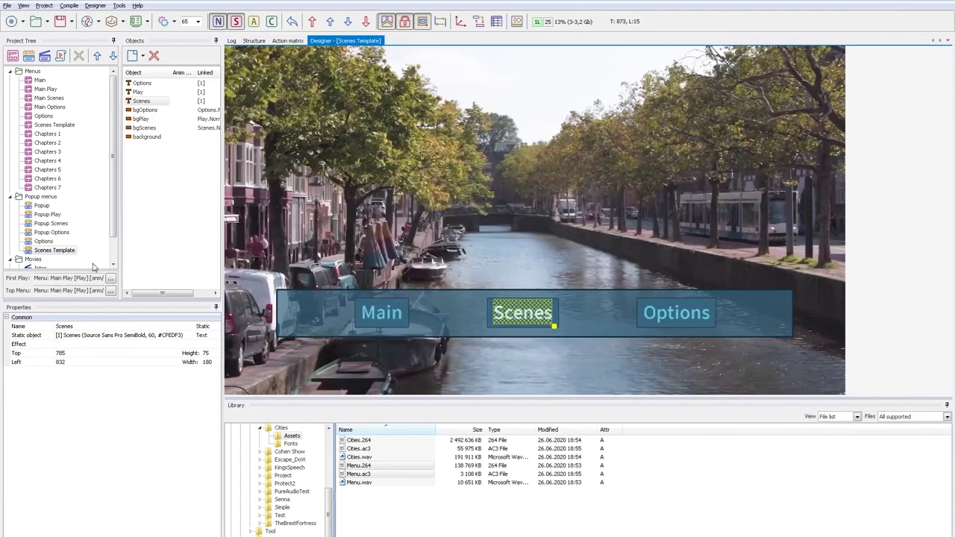
Open scene menu generation for the Cities movie's scenes and load the saved generator settings
{"action": "scroll", "coordinate": [99, 265], "scroll_direction": "down", "scroll_amount": 1}
{"action": "left_click", "coordinate": [44, 250]}
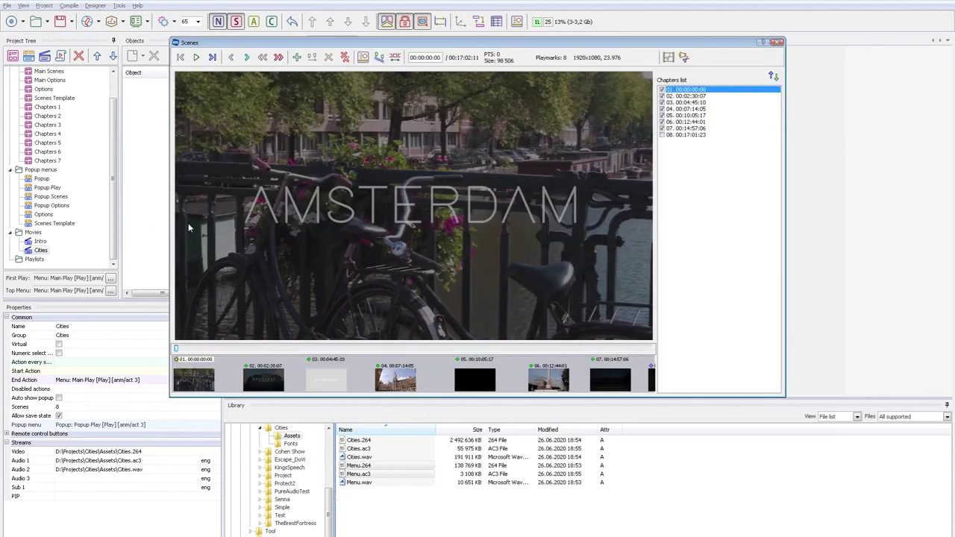
{"action": "left_click", "coordinate": [395, 57]}
{"action": "left_click", "coordinate": [410, 84]}
{"action": "left_click", "coordinate": [383, 463]}
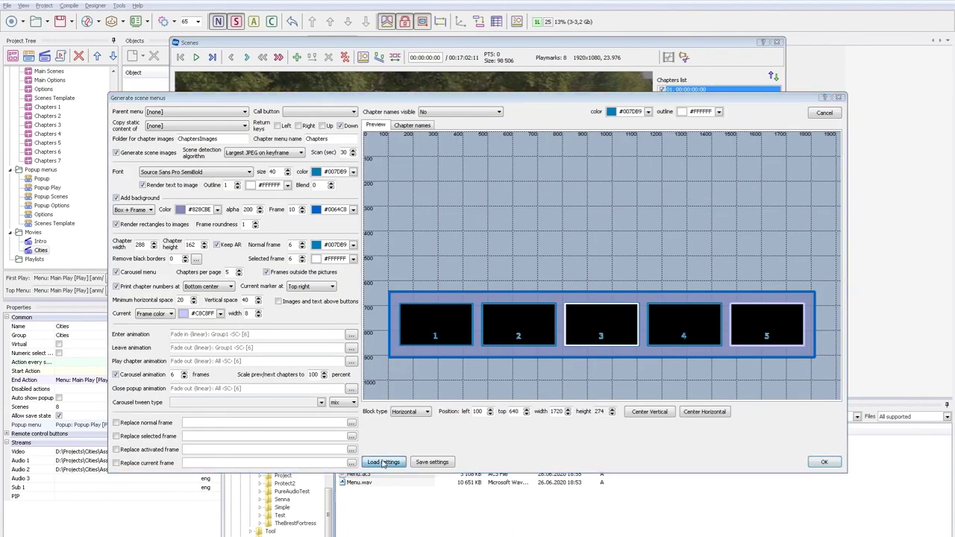
{"action": "double_click", "coordinate": [236, 227]}
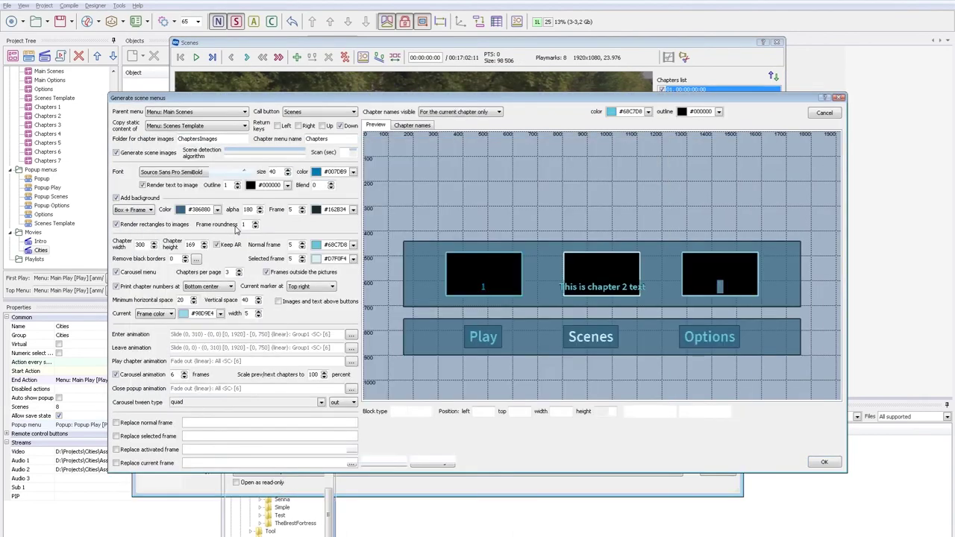
Generate the scene popups with Popup Scenes as parent menu and static content copied from the Scenes Template popup, closing the scenes editor
{"action": "left_click", "coordinate": [204, 112]}
{"action": "scroll", "coordinate": [240, 157], "scroll_direction": "down", "scroll_amount": 3}
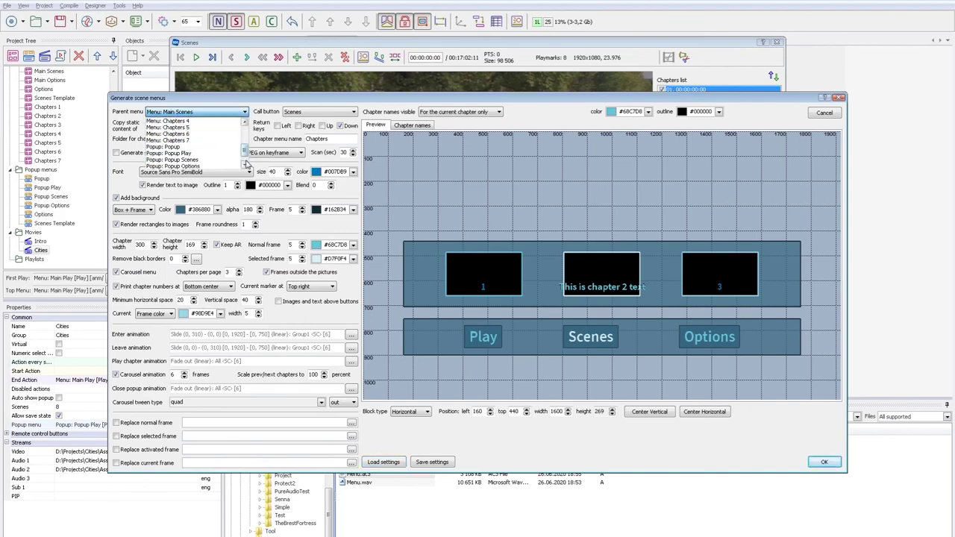
{"action": "left_click", "coordinate": [198, 148]}
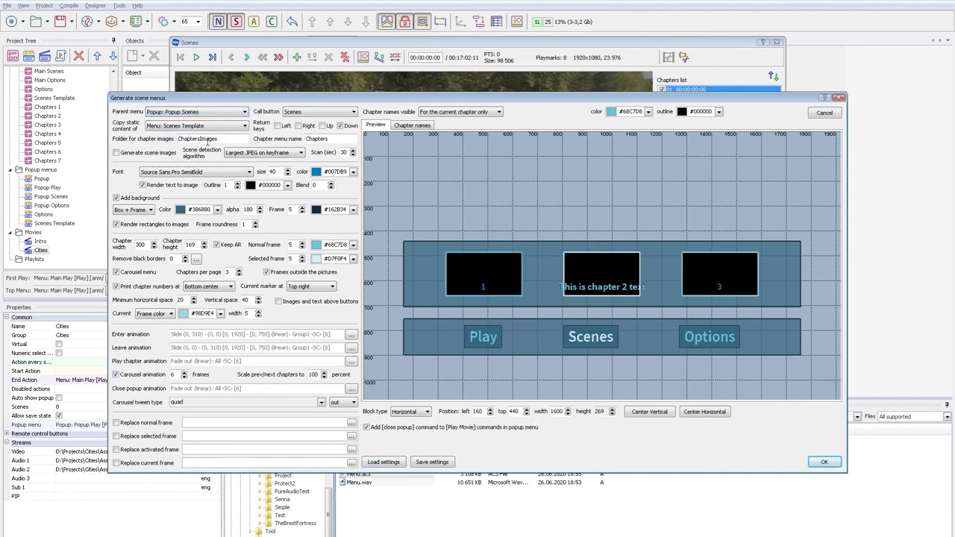
{"action": "left_click", "coordinate": [197, 129]}
{"action": "scroll", "coordinate": [205, 160], "scroll_direction": "down", "scroll_amount": 3}
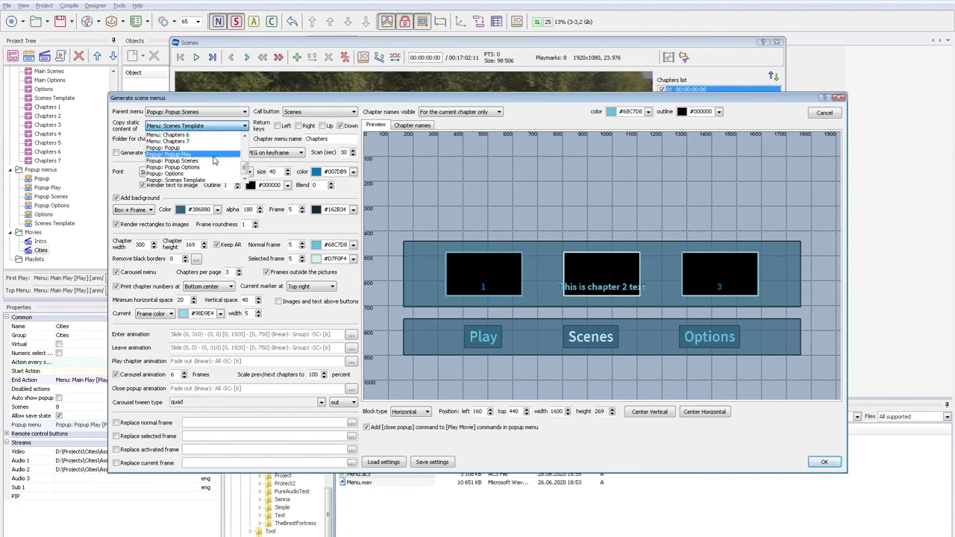
{"action": "left_click", "coordinate": [207, 181]}
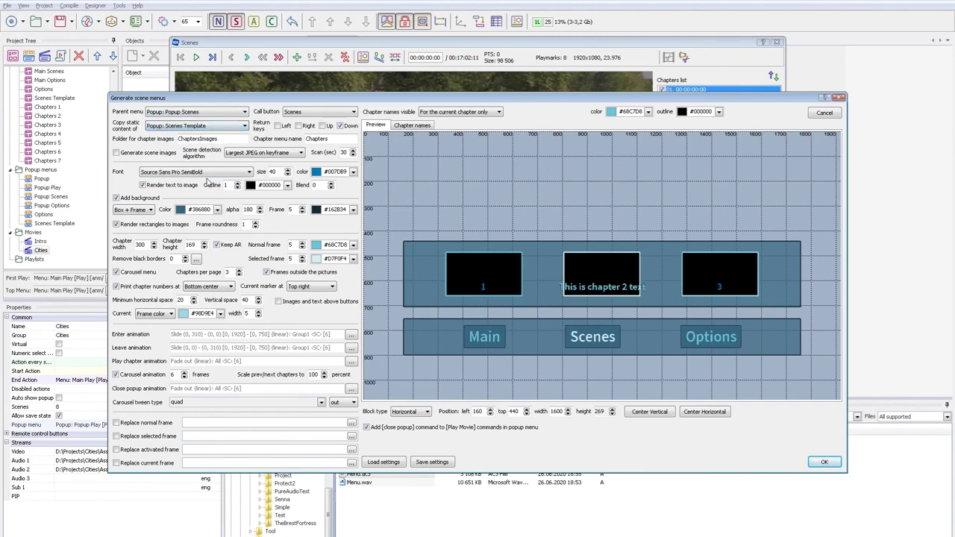
{"action": "left_click", "coordinate": [824, 462]}
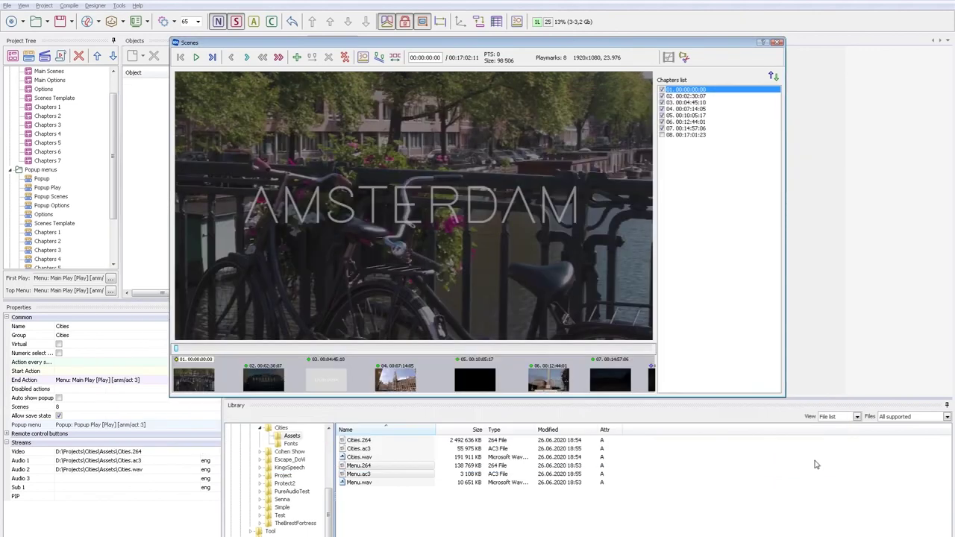
{"action": "left_click", "coordinate": [777, 43]}
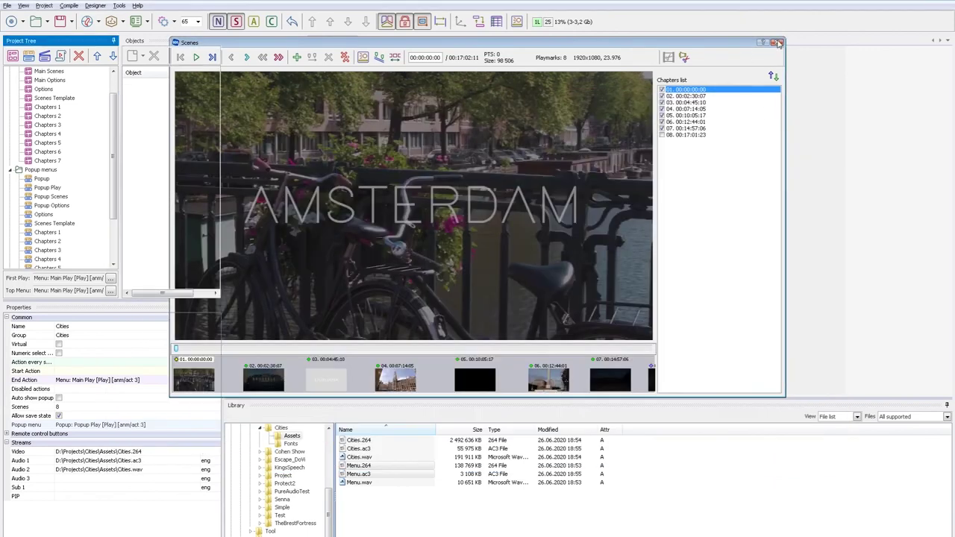
Review the generated popup menus Chapters 1 to Chapters 7 and save the project
{"action": "double_click", "coordinate": [64, 233]}
{"action": "key", "text": "Down"}
{"action": "key", "text": "Down"}
{"action": "key", "text": "Down"}
{"action": "key", "text": "Down"}
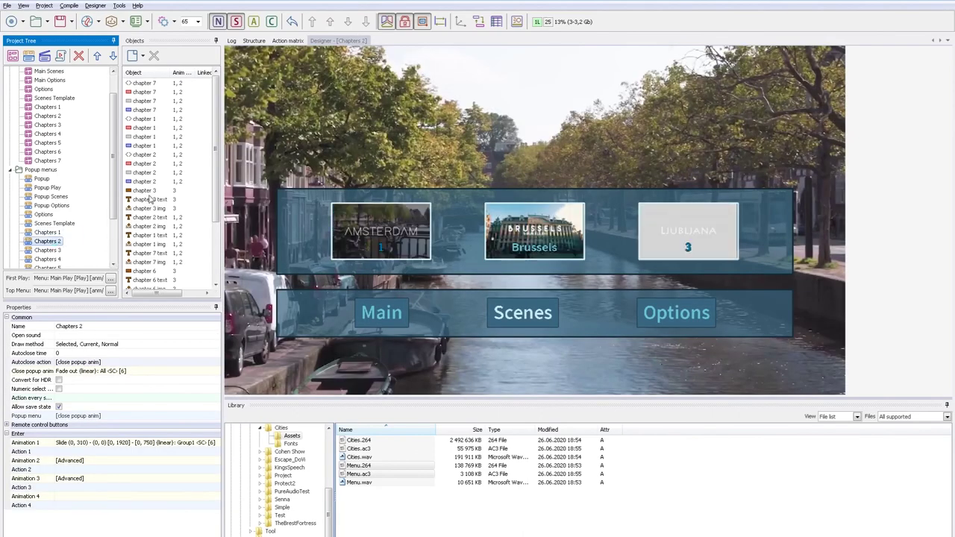
{"action": "key", "text": "Down"}
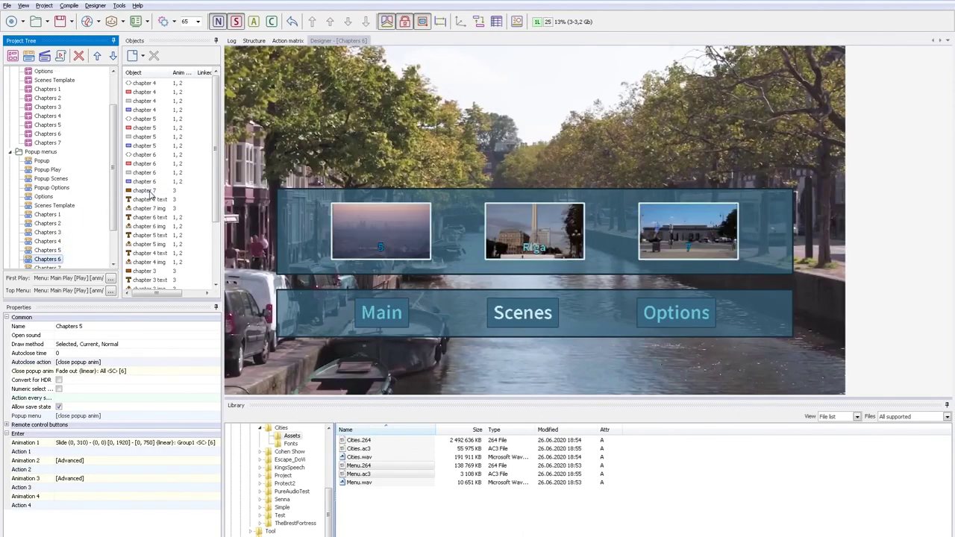
{"action": "key", "text": "Down"}
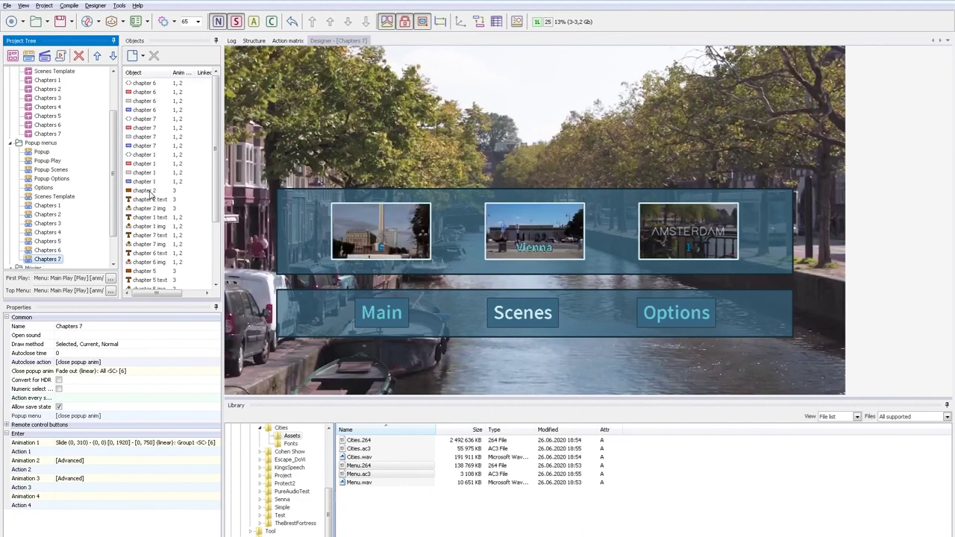
{"action": "left_click", "coordinate": [60, 20]}
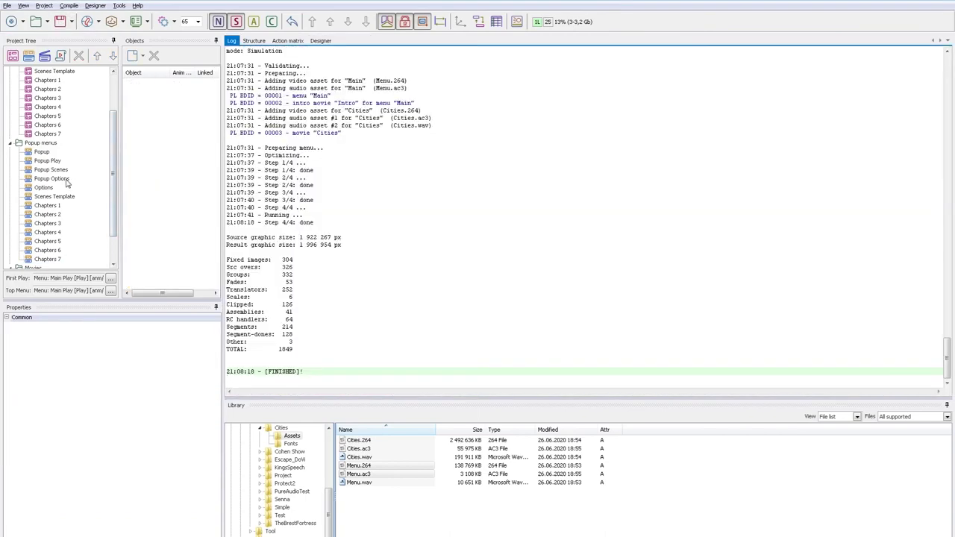
Open the switch condition editor for the ENTER action of the Options button in Popup Options
{"action": "left_click", "coordinate": [65, 180]}
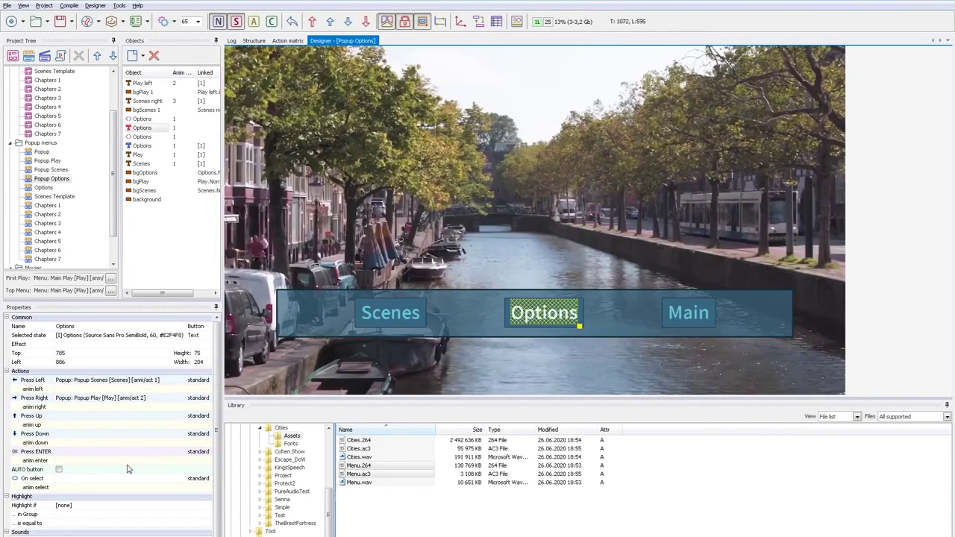
{"action": "left_click", "coordinate": [122, 451]}
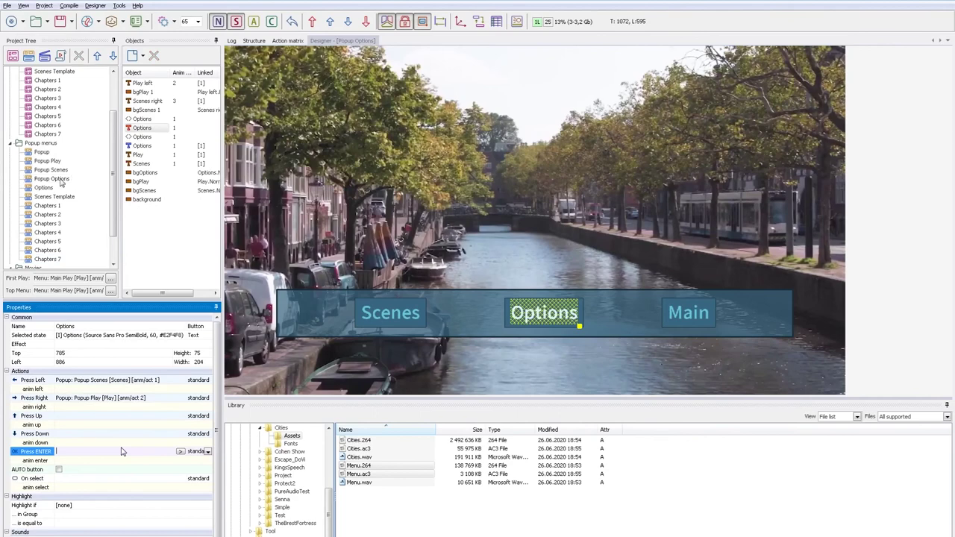
{"action": "left_click", "coordinate": [180, 452]}
{"action": "left_click", "coordinate": [205, 411]}
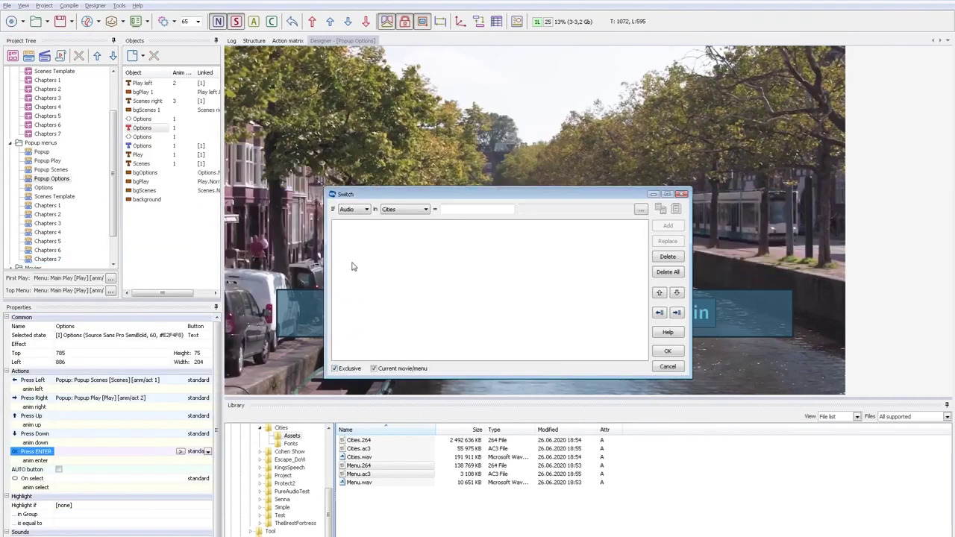